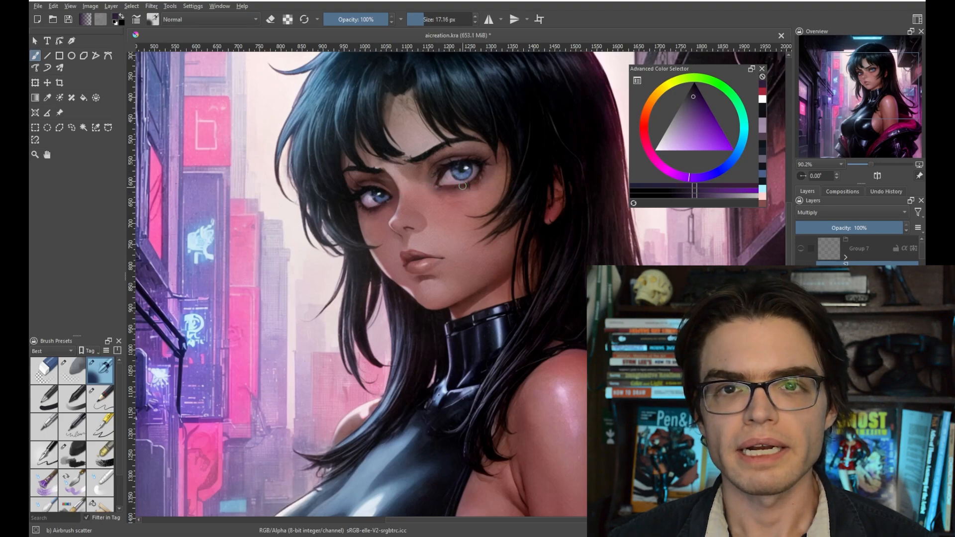
drag(441, 159, 492, 163)
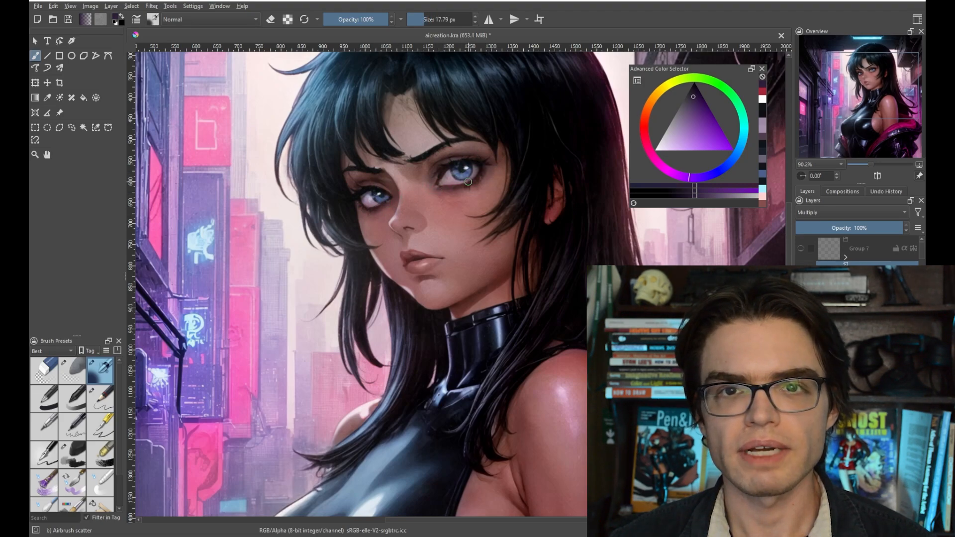
click(72, 371)
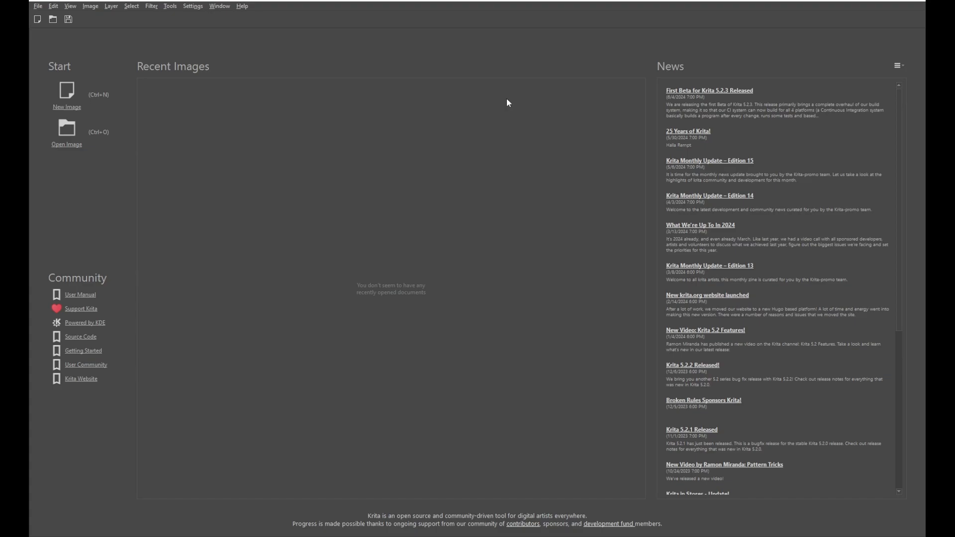
Create a new 1024 by 1024 px RGB/Alpha document at 300 pixels/inch and apply the Big_Paint_2 workspace
click(77, 110)
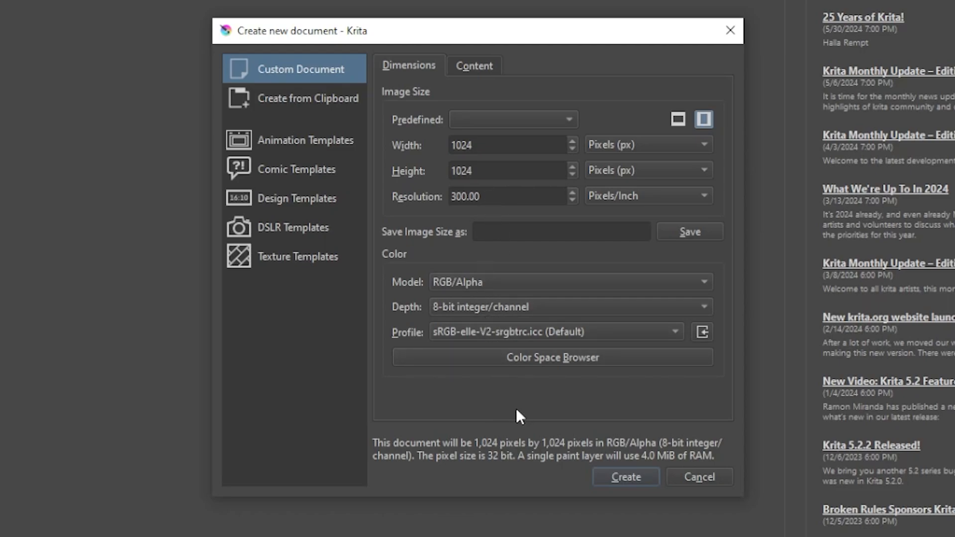
click(625, 476)
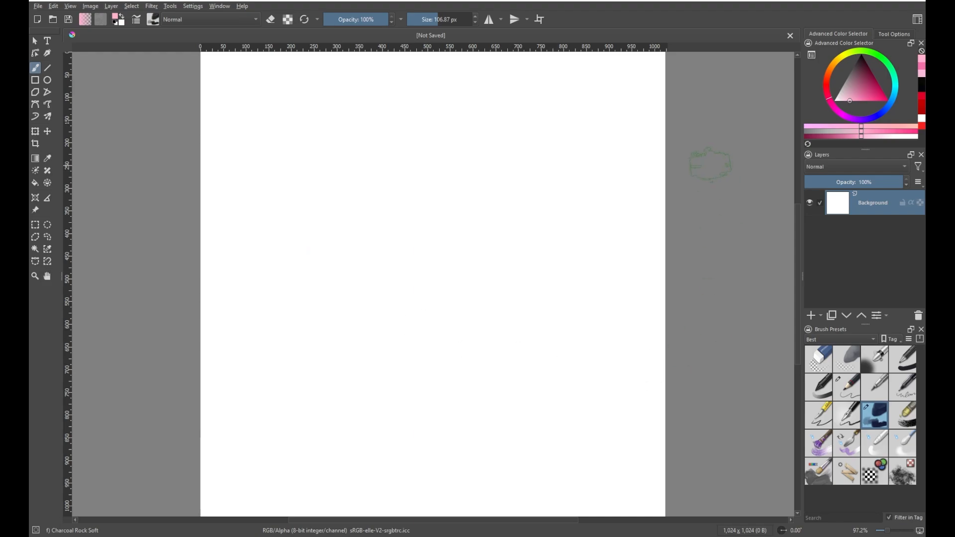
click(215, 10)
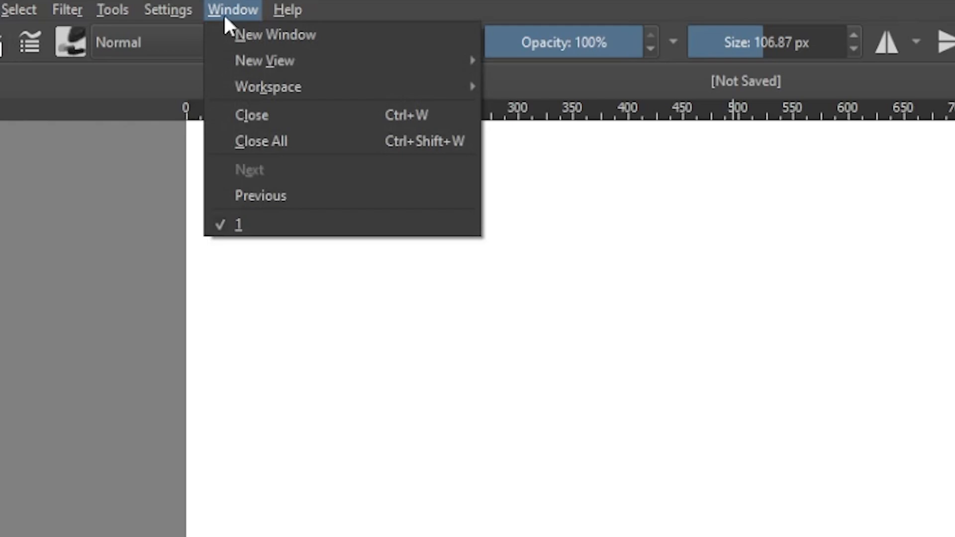
mouse_move(230, 41)
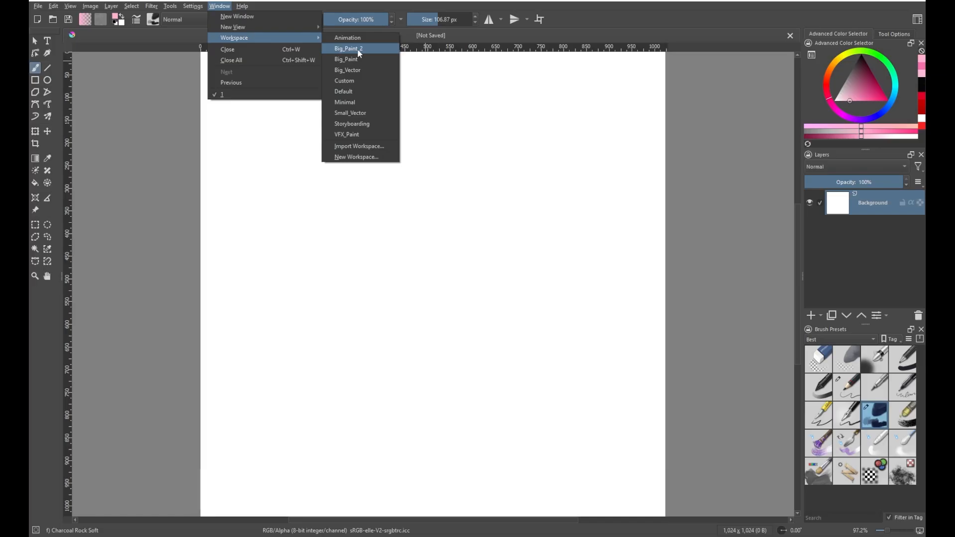
click(348, 49)
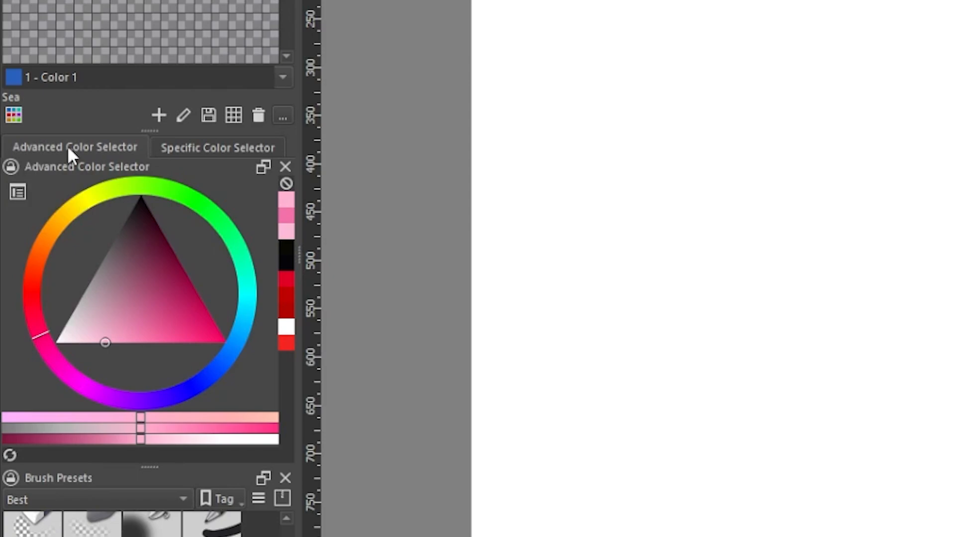
Float the Advanced Color Selector over the canvas and close the Palette and Specific Color Selector dockers
drag(38, 165, 644, 84)
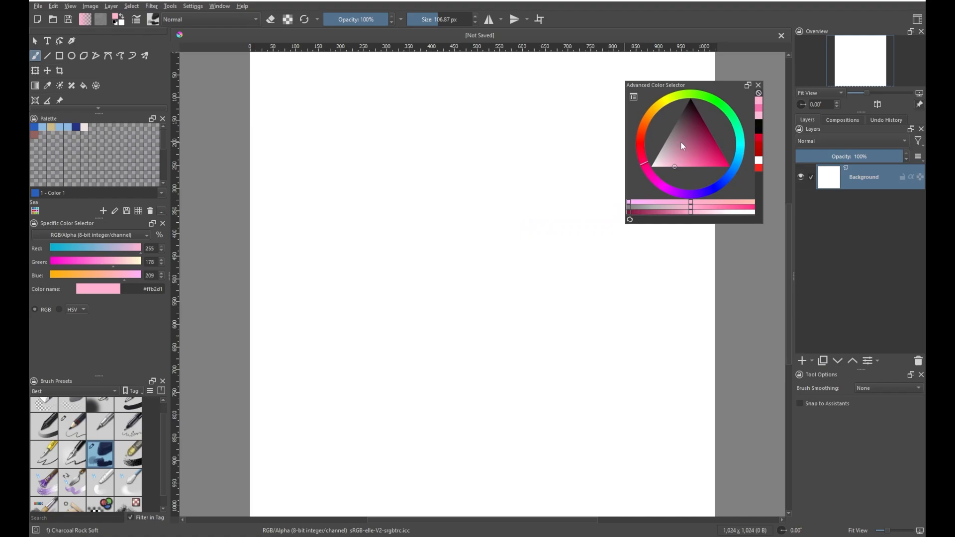
click(162, 118)
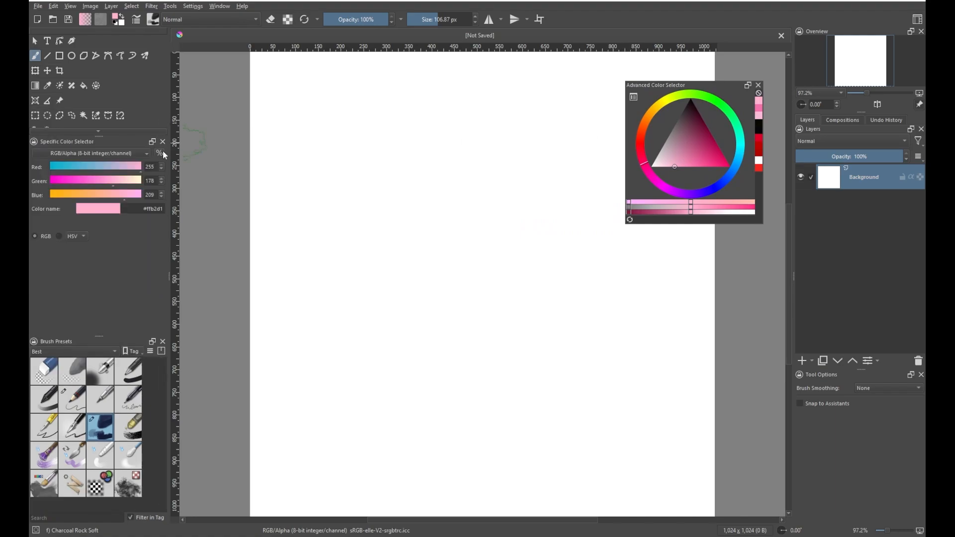
click(162, 142)
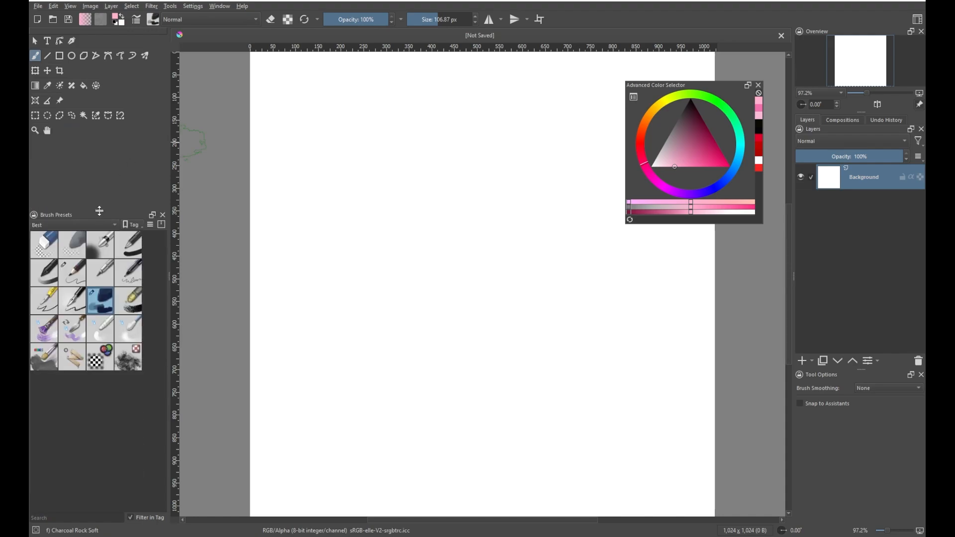
Give the toolbox more height above the Brush Presets docker and narrow the column that holds both
drag(99, 211, 99, 332)
drag(169, 277, 127, 277)
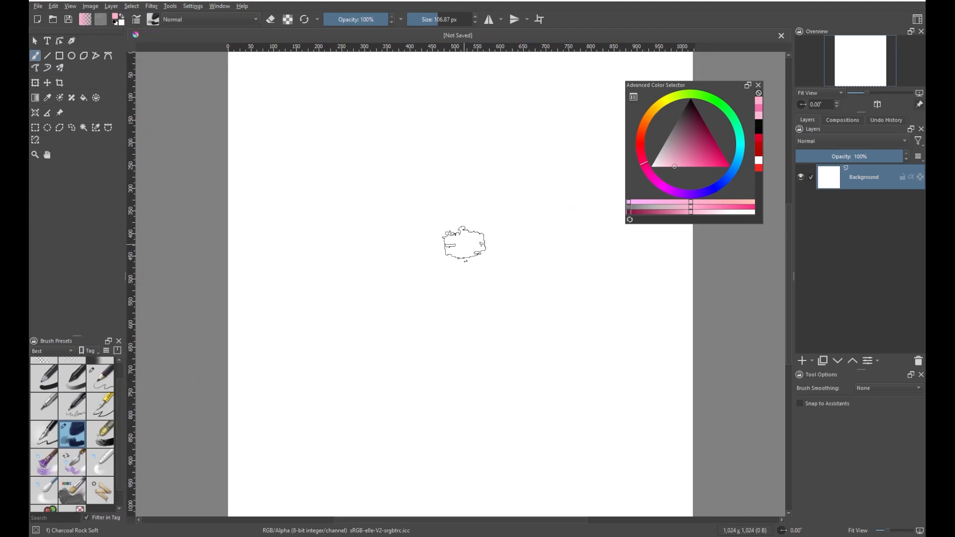
drag(464, 245, 457, 243)
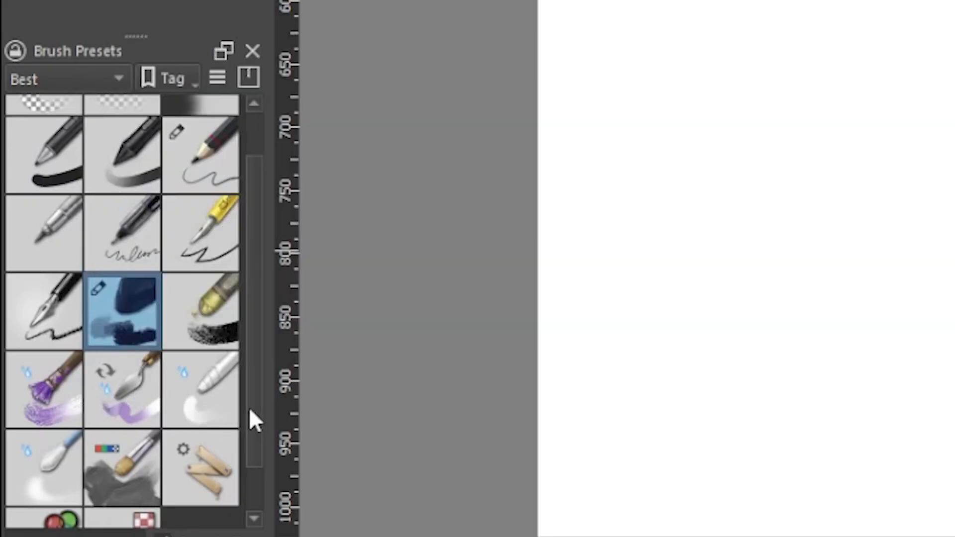
Browse all brush presets regardless of tag and open the tag assignment choices for the Shapes Square preset
click(90, 80)
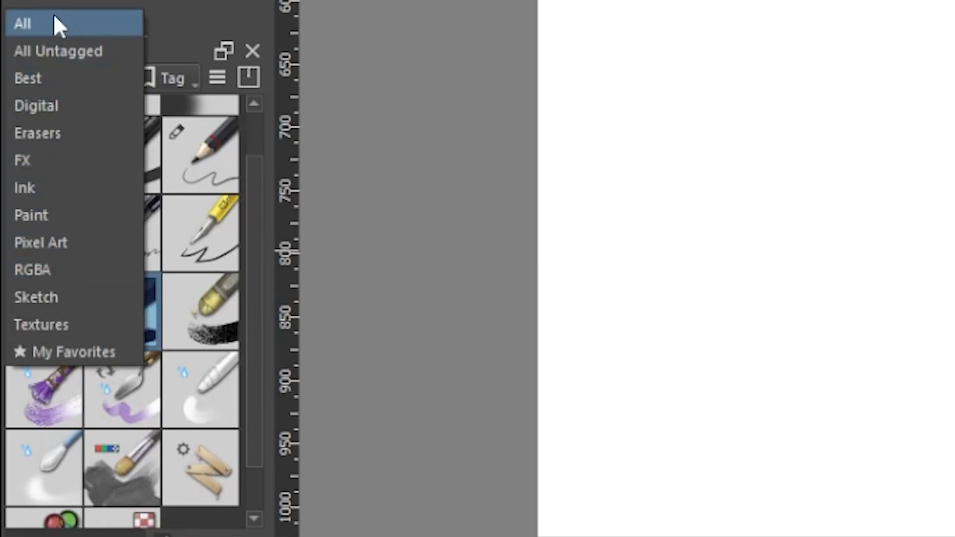
click(44, 23)
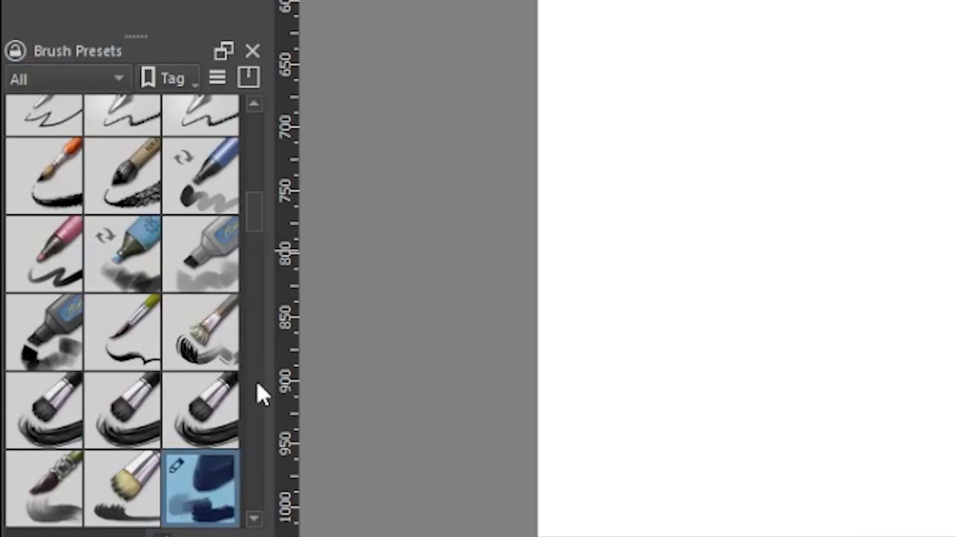
mouse_move(254, 213)
mouse_down()
mouse_move(242, 259)
mouse_move(241, 356)
mouse_move(254, 396)
mouse_up()
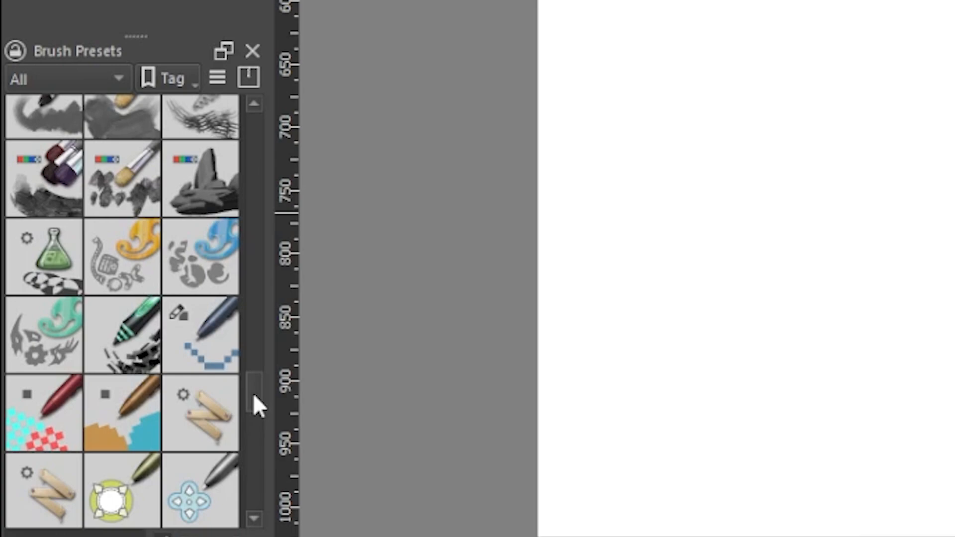
click(195, 418)
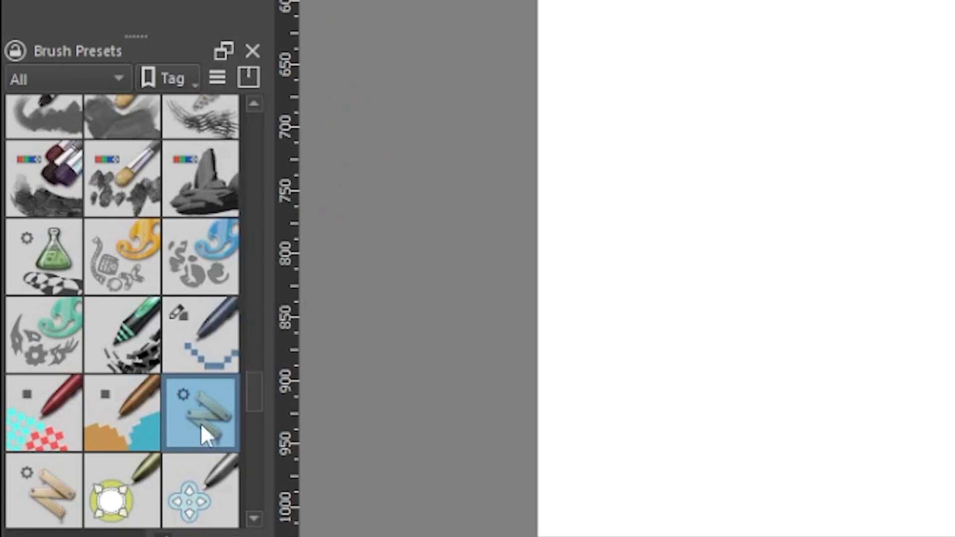
drag(248, 384, 255, 393)
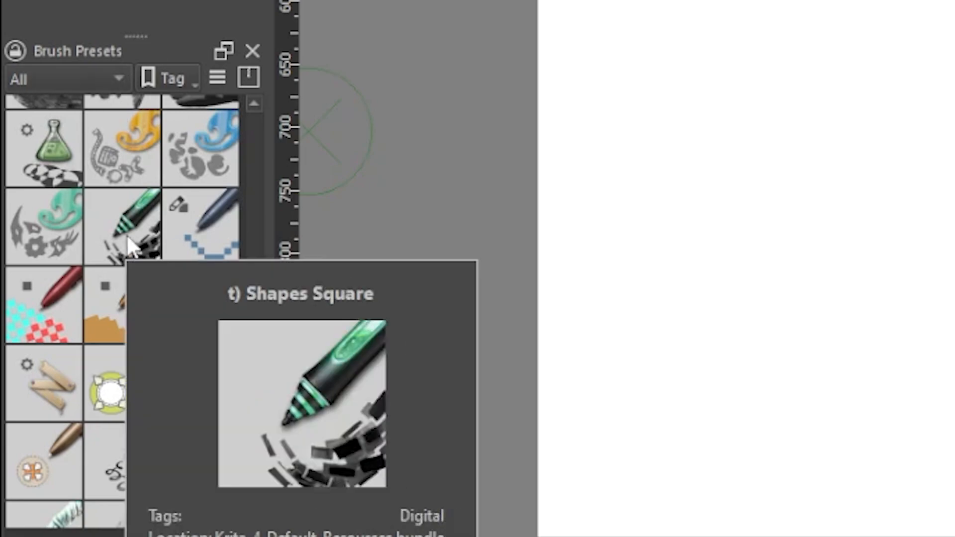
right_click(127, 240)
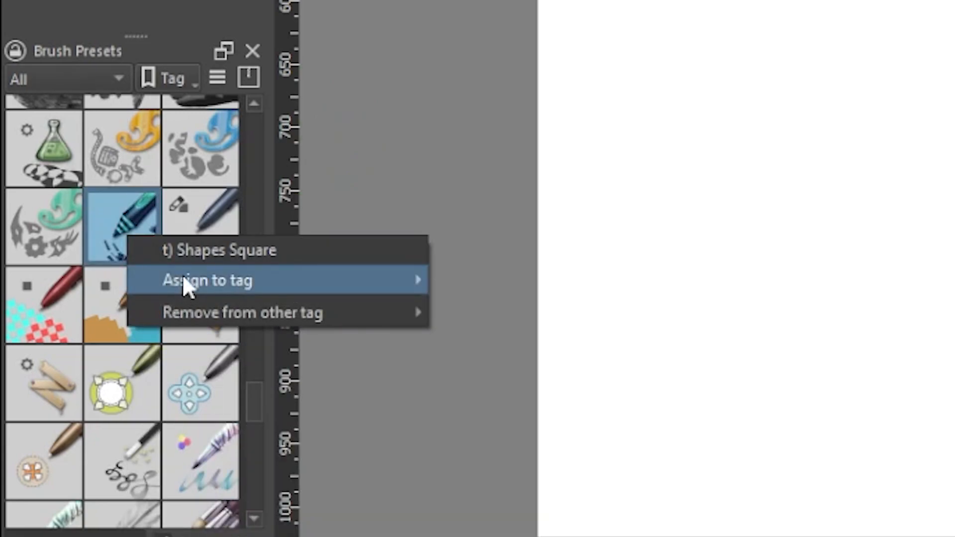
mouse_move(204, 280)
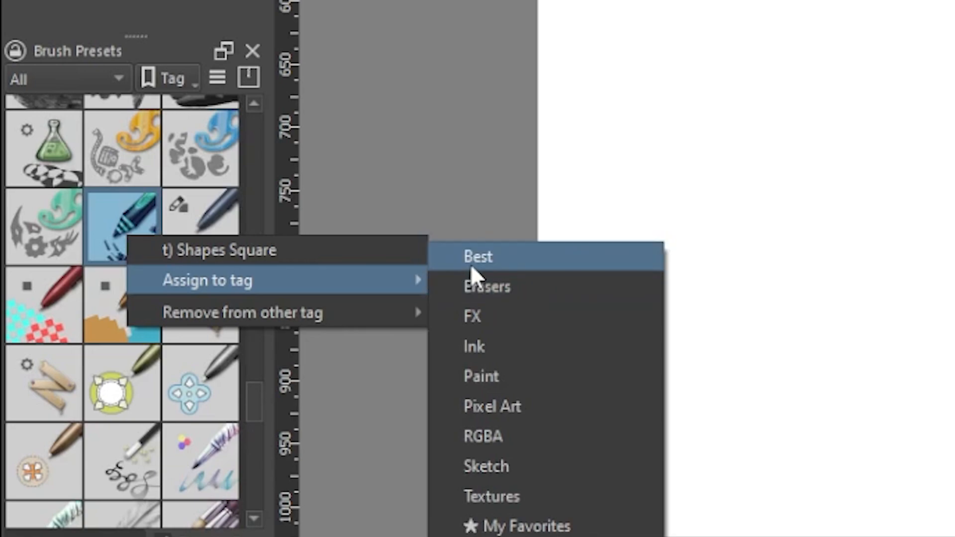
Filter the brush presets by the Best tag and look over the presets in that set
click(50, 74)
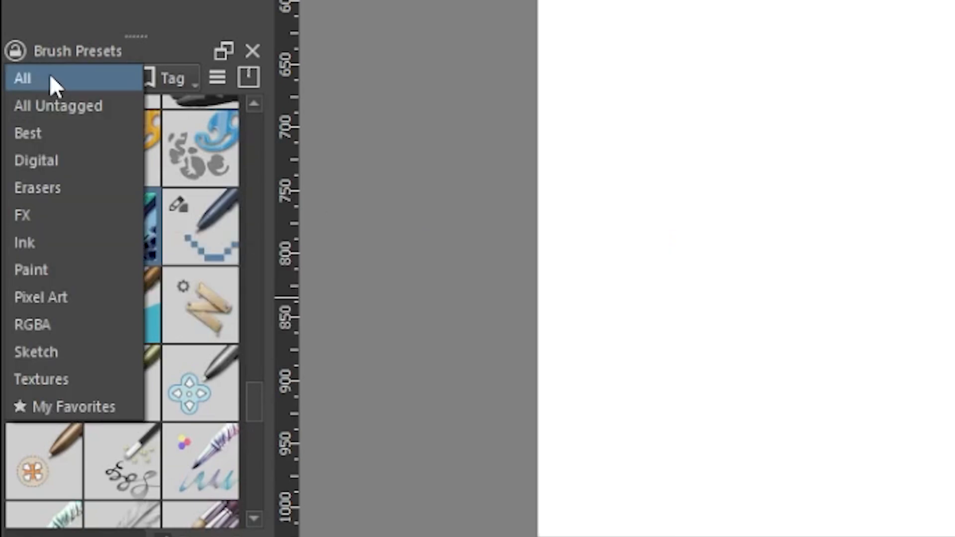
click(53, 139)
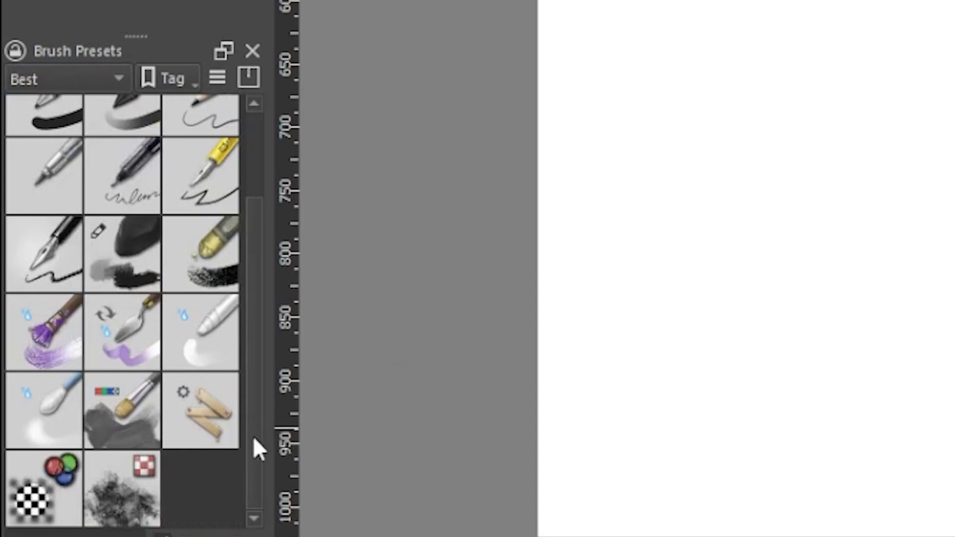
mouse_move(253, 447)
mouse_down()
mouse_move(267, 377)
mouse_move(258, 360)
mouse_up()
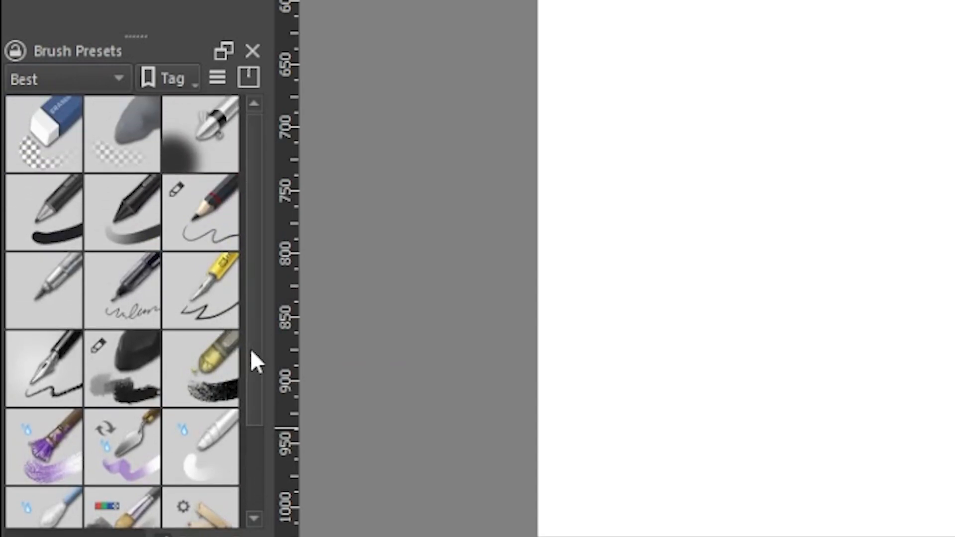
mouse_move(112, 391)
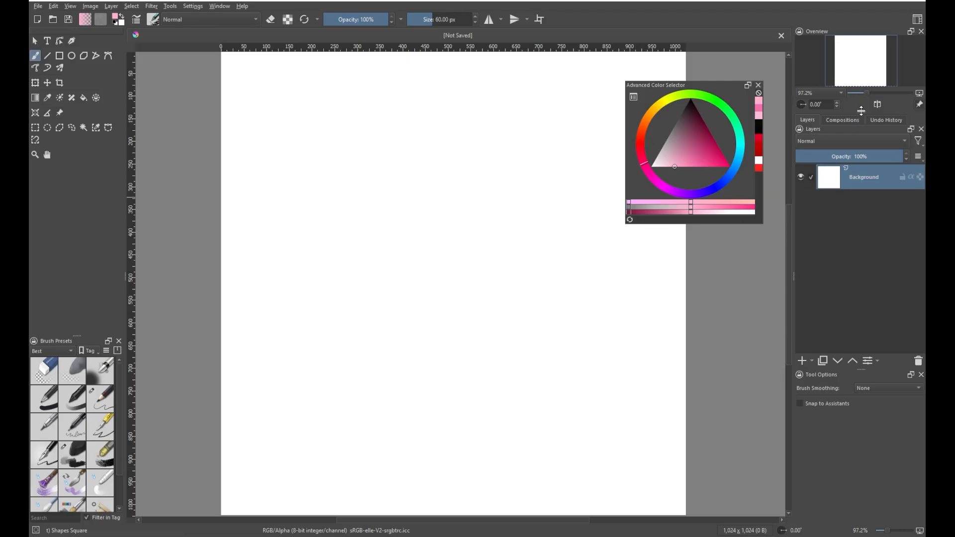
Enlarge the Overview docker and paste the copied cyberpunk illustration into the document as a new layer
drag(861, 112, 861, 184)
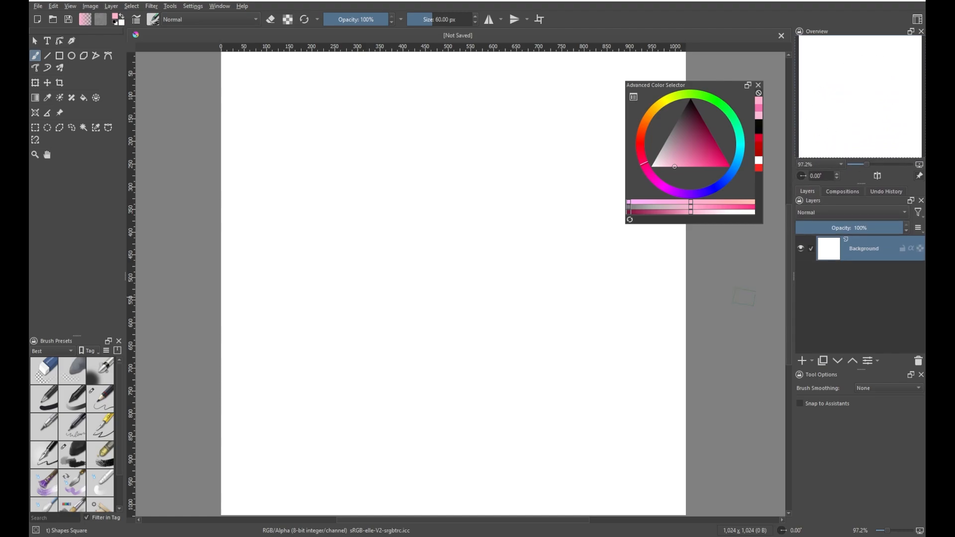
key(ctrl)
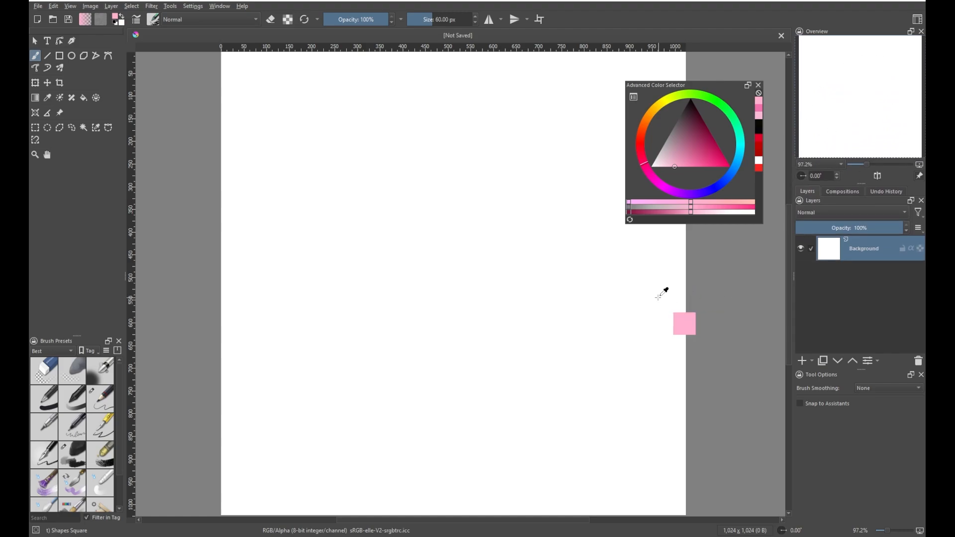
key(ctrl+v)
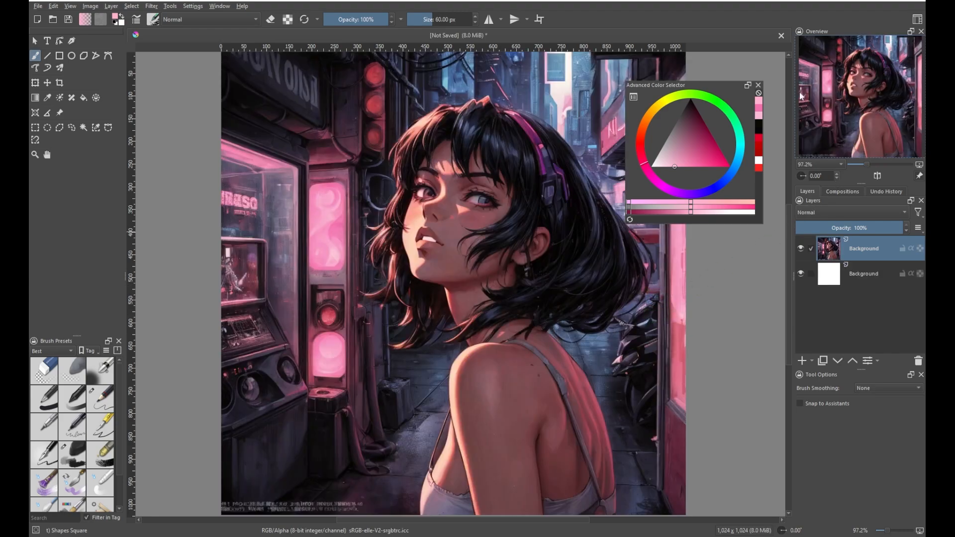
Examine the pasted illustration up close around the face and hair, and as a whole
scroll(442, 268, up, 3)
scroll(442, 268, up, 1)
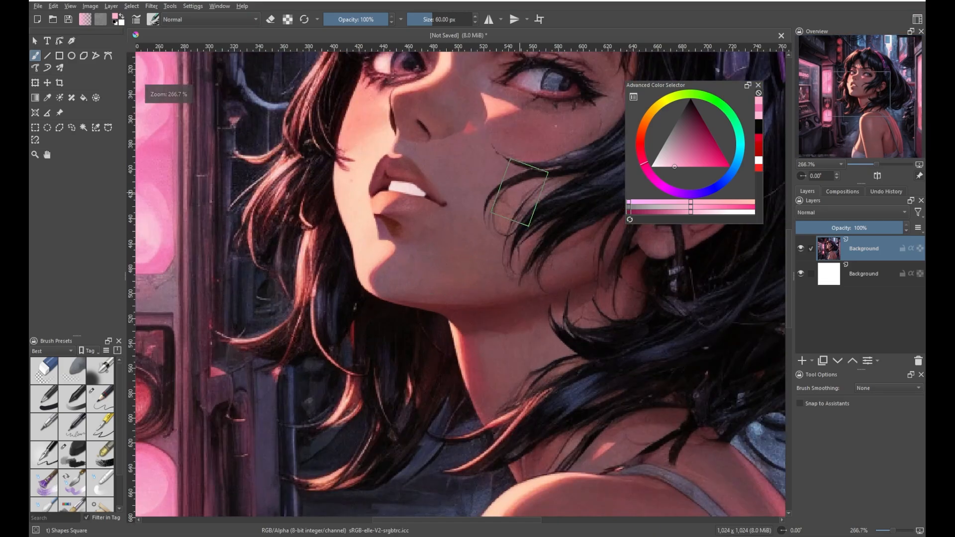
drag(622, 88, 505, 257)
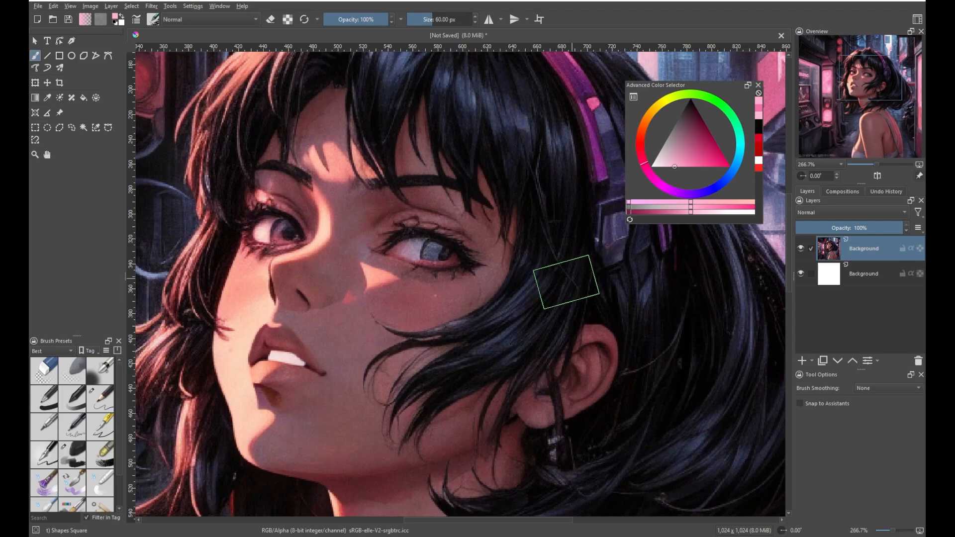
key(minus)
key(minus)
key(minus)
key(minus)
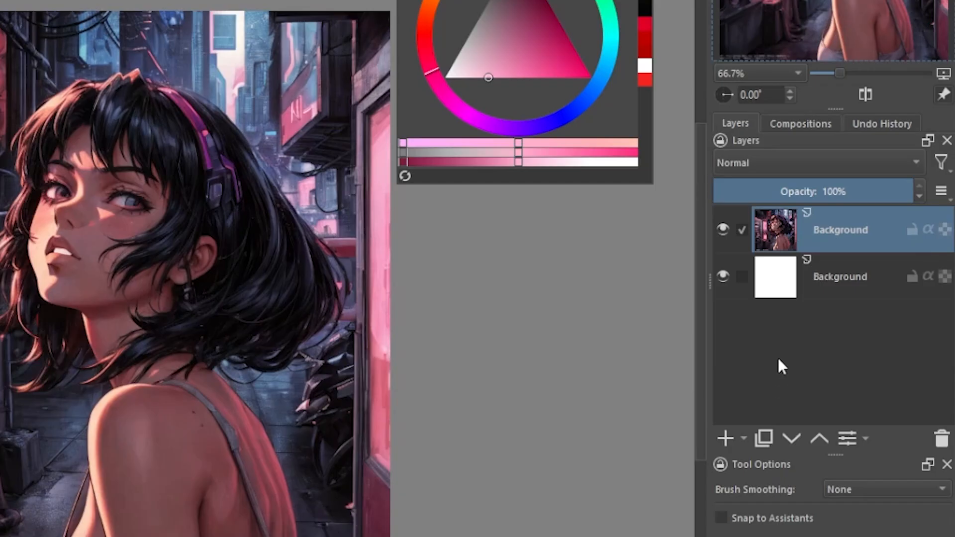
scroll(239, 383, up, 1)
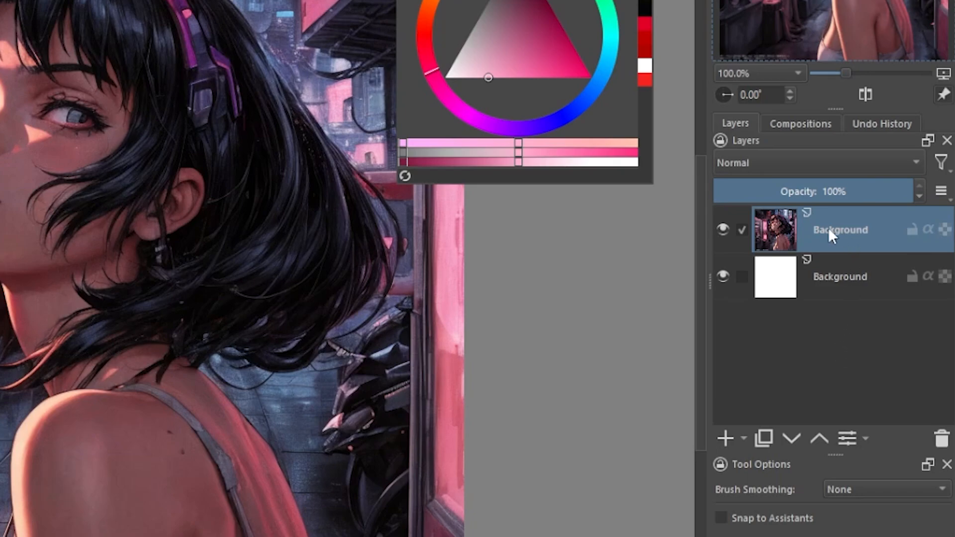
Hide the illustration layer and make it visible again
mouse_move(768, 231)
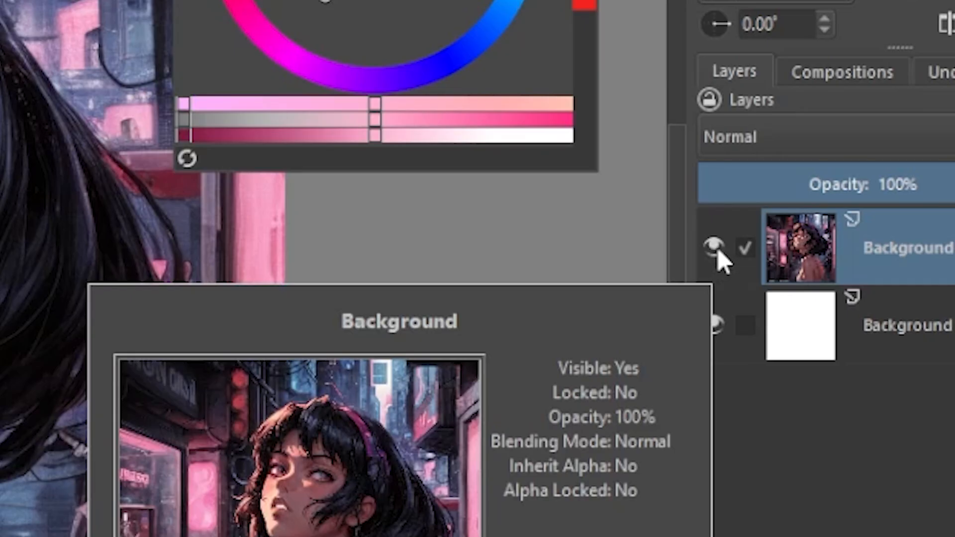
click(722, 249)
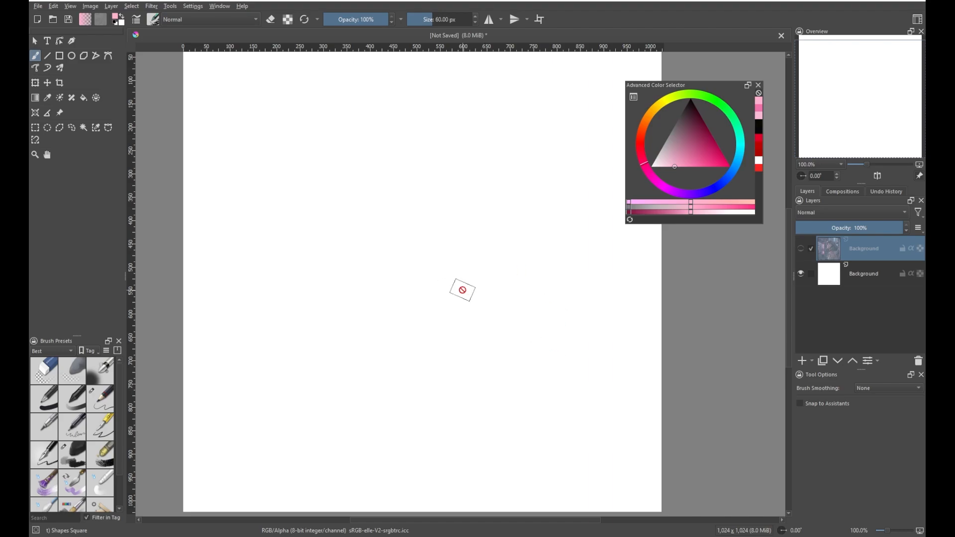
click(802, 250)
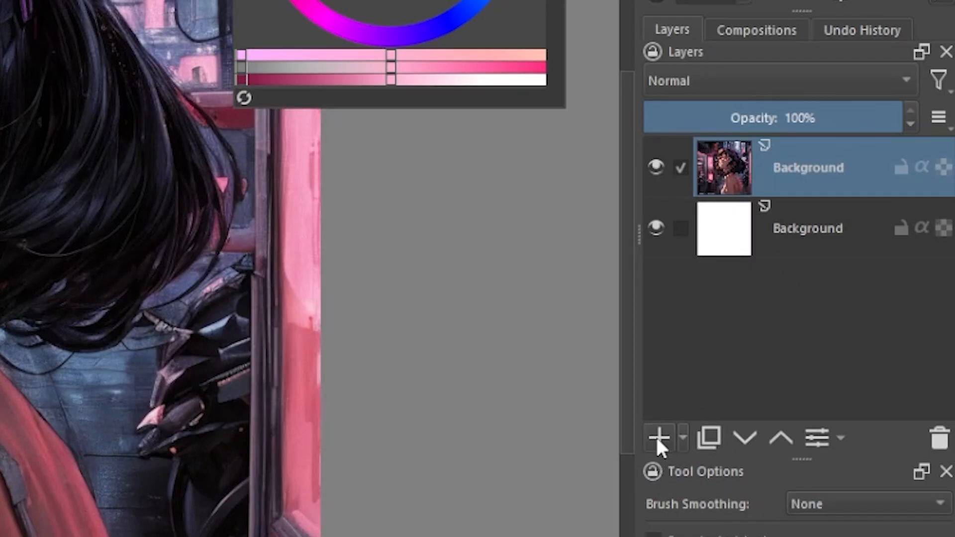
Add a paint layer above the illustration and paint a large light pink zigzag across the figure with the Charcoal Rock Soft brush
click(658, 437)
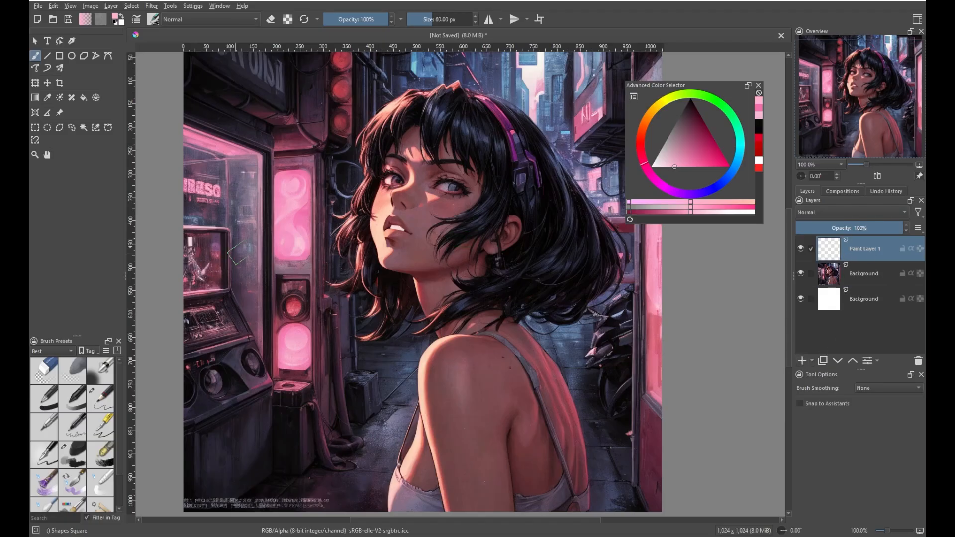
click(69, 458)
mouse_move(244, 149)
mouse_down()
mouse_move(333, 254)
mouse_move(378, 383)
mouse_move(465, 470)
mouse_up()
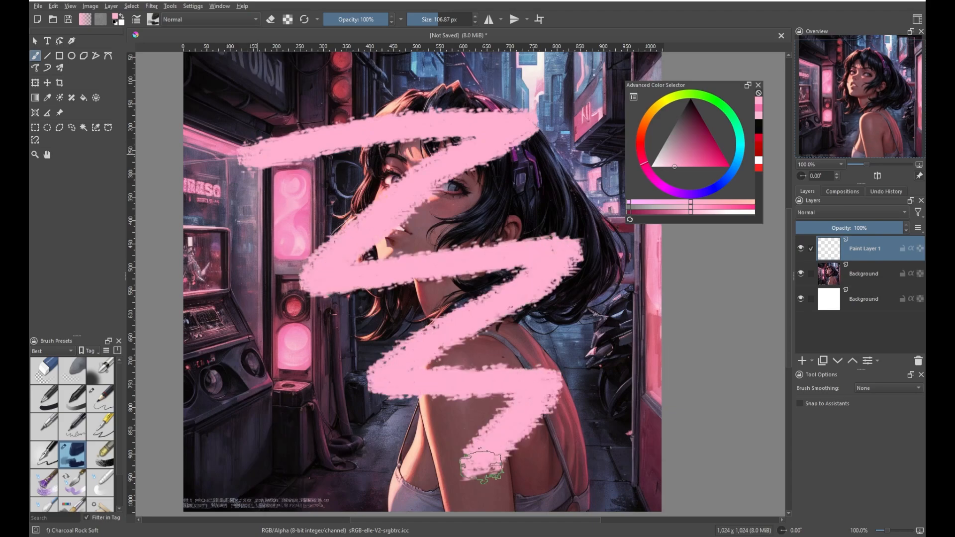
Toggle the visibility of the painted zigzag layer to compare the artwork with and without it, and delete that layer
click(802, 248)
click(802, 248)
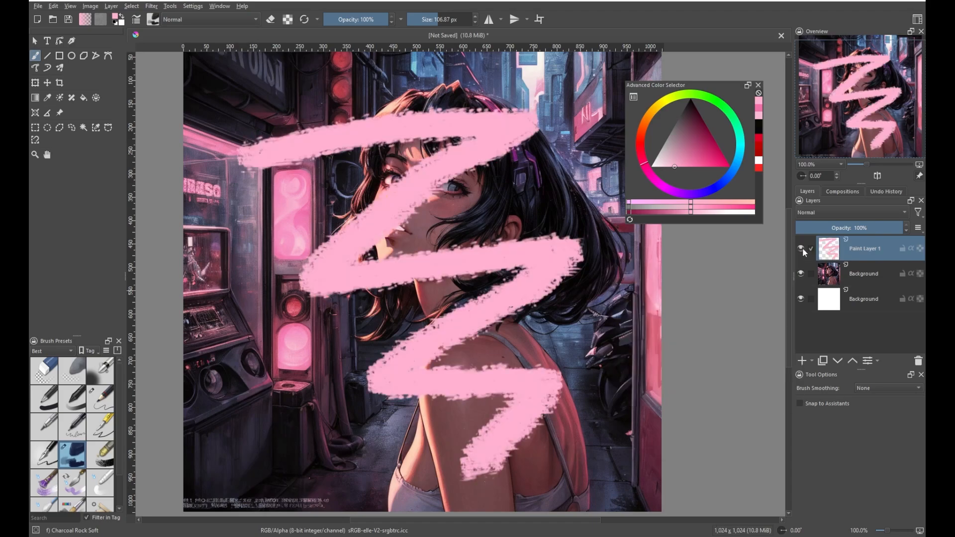
click(802, 249)
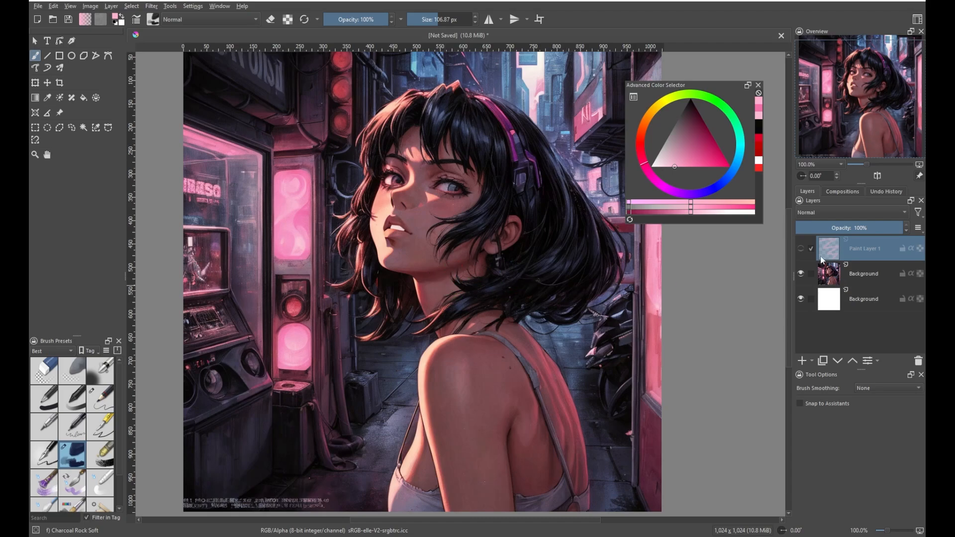
click(802, 249)
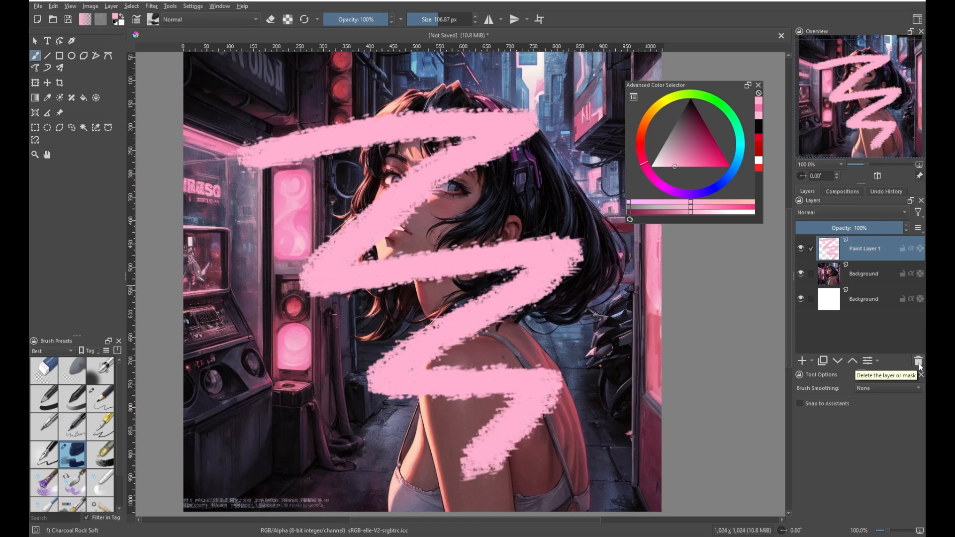
click(918, 361)
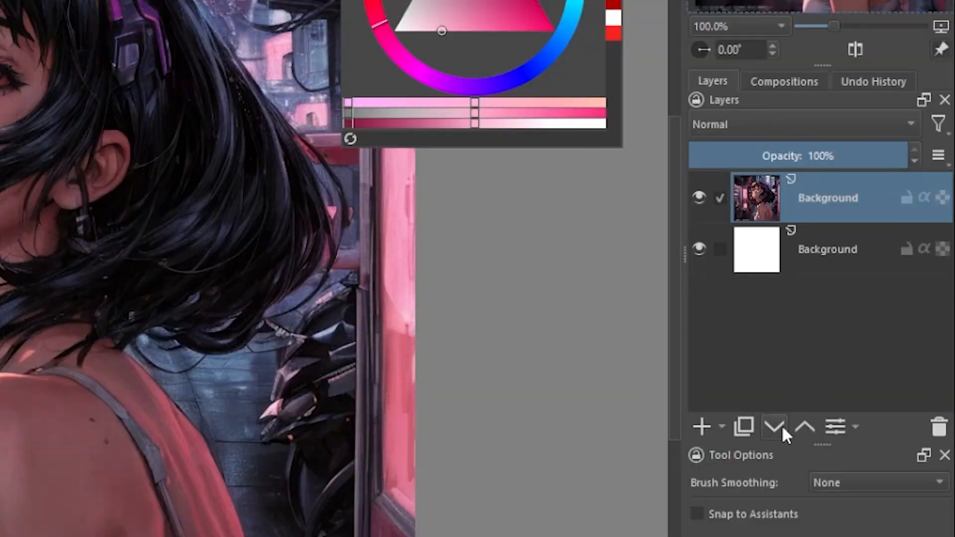
Move the illustration layer below the white background layer and back above it
click(776, 429)
click(814, 429)
mouse_move(861, 196)
mouse_down()
mouse_move(854, 274)
mouse_move(845, 199)
mouse_up()
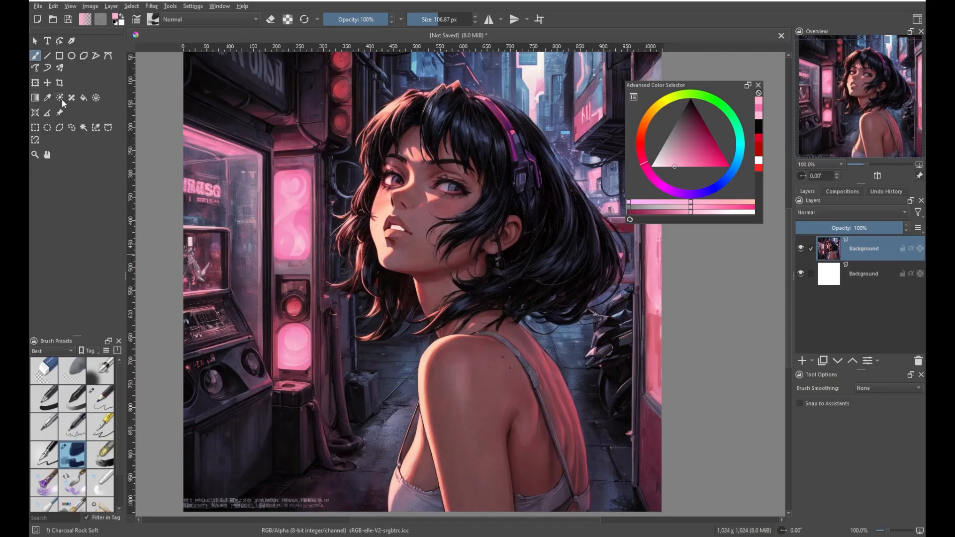
View the options of the Crop and Gradient tools and return to the Freehand Brush tool
click(59, 83)
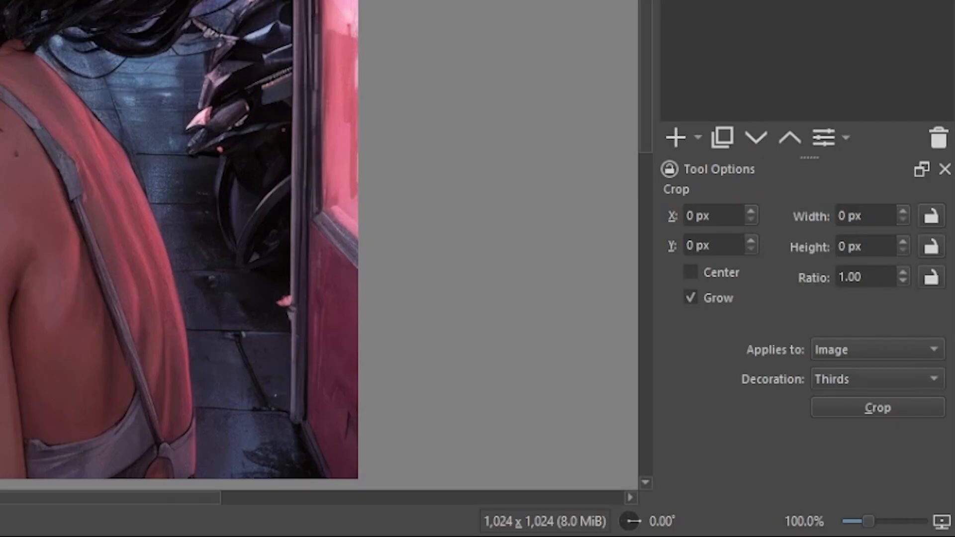
click(35, 84)
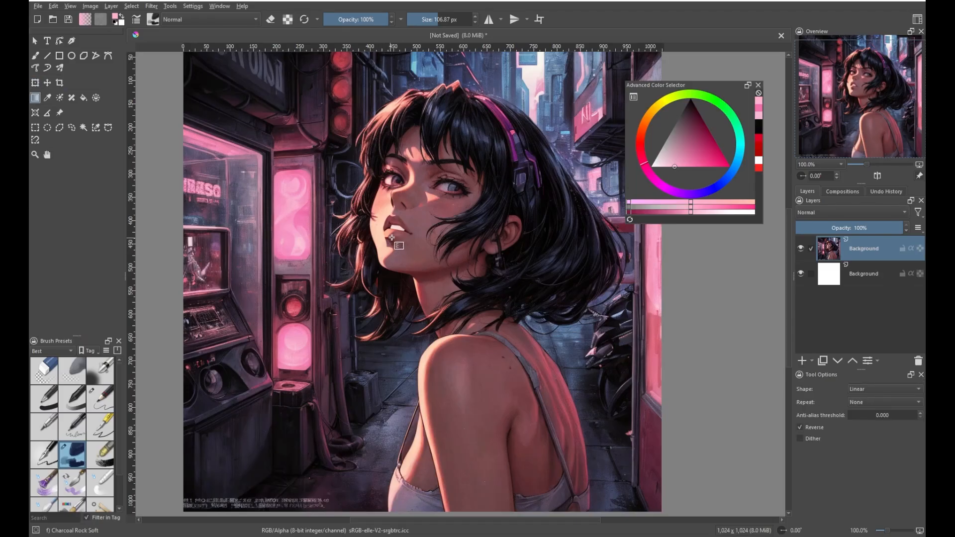
click(34, 56)
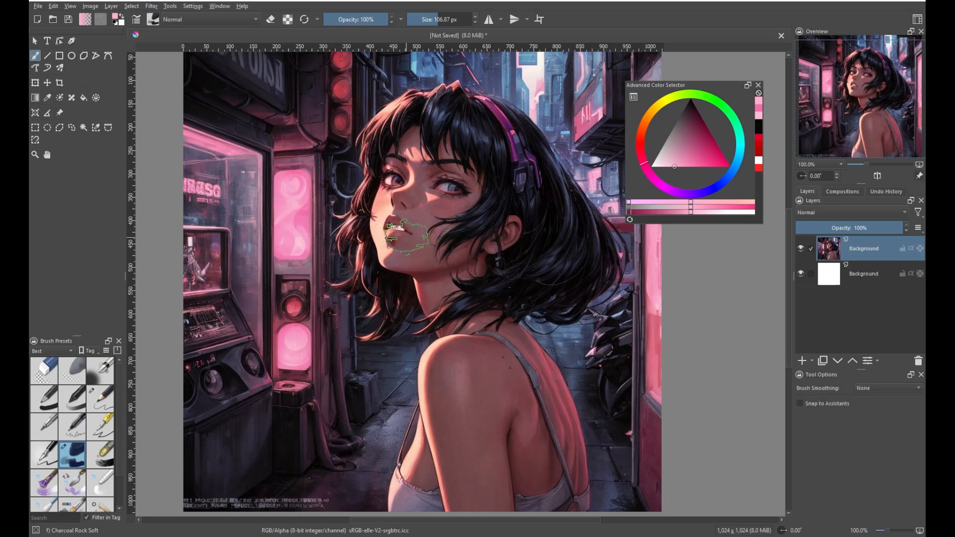
Sample colours one after another from the face and the pink neon light, ending with the skin tone of the shoulder
drag(406, 232, 460, 214)
key(ctrl)
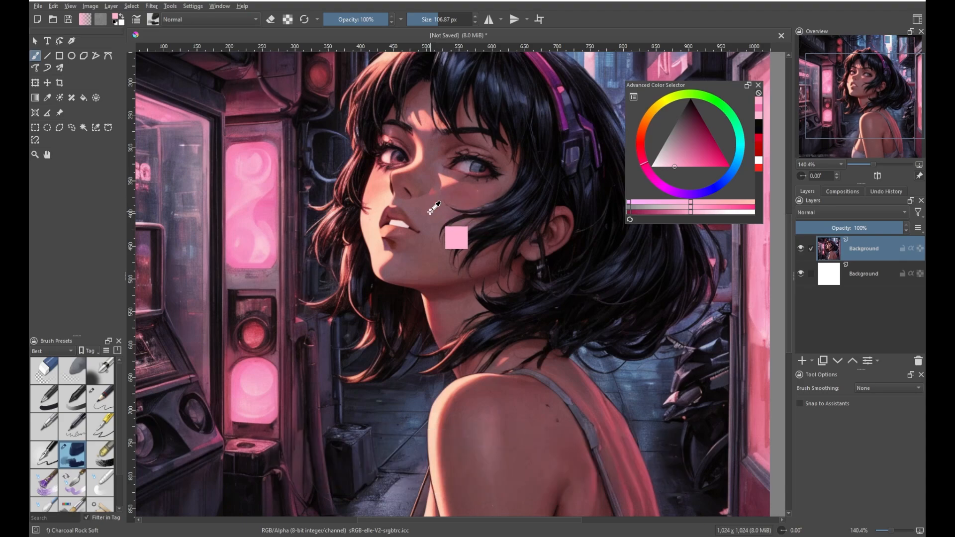
ctrl+click(431, 211)
ctrl+click(390, 193)
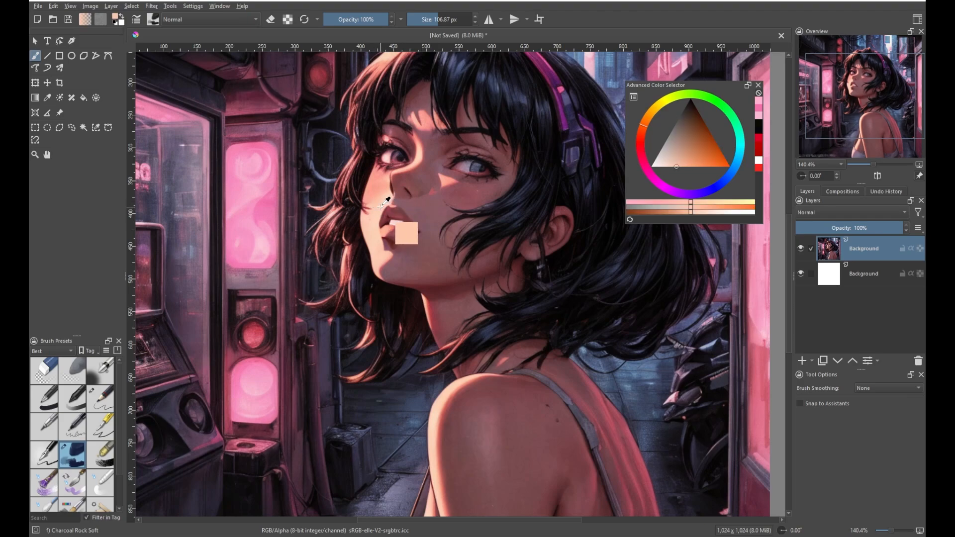
ctrl+click(431, 212)
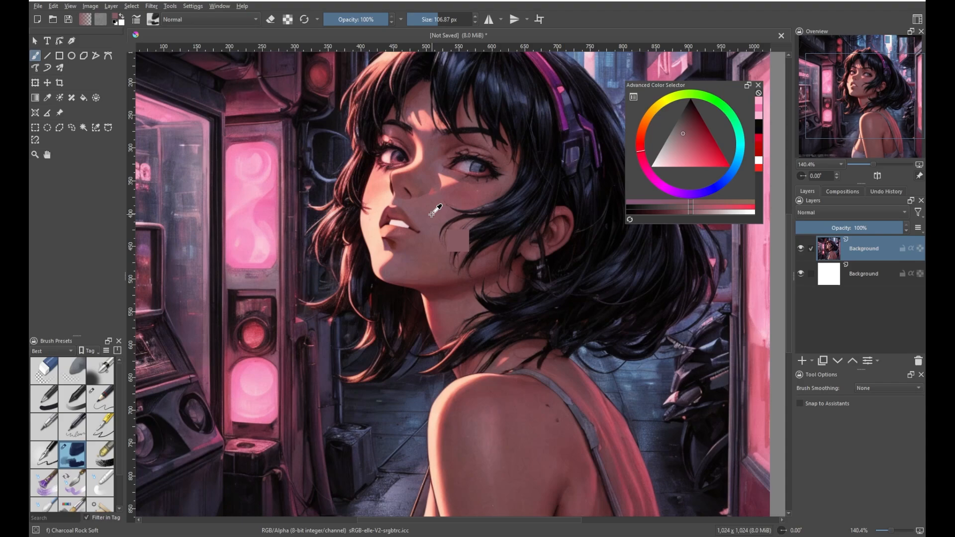
ctrl+click(250, 215)
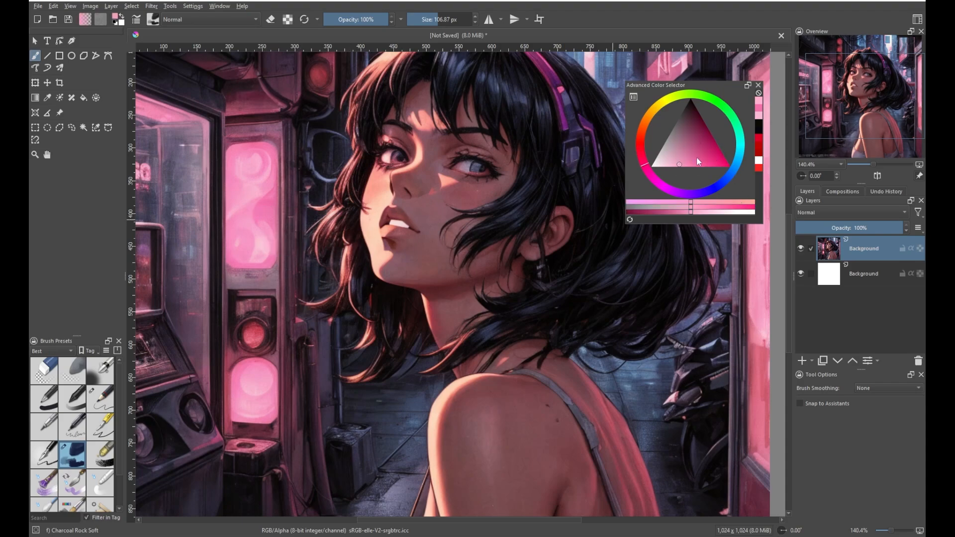
ctrl+click(432, 269)
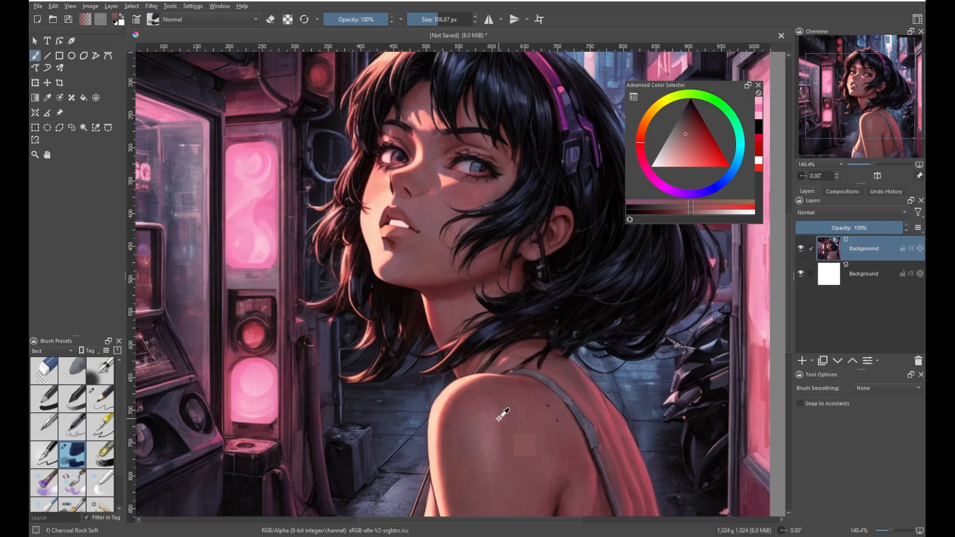
ctrl+click(471, 442)
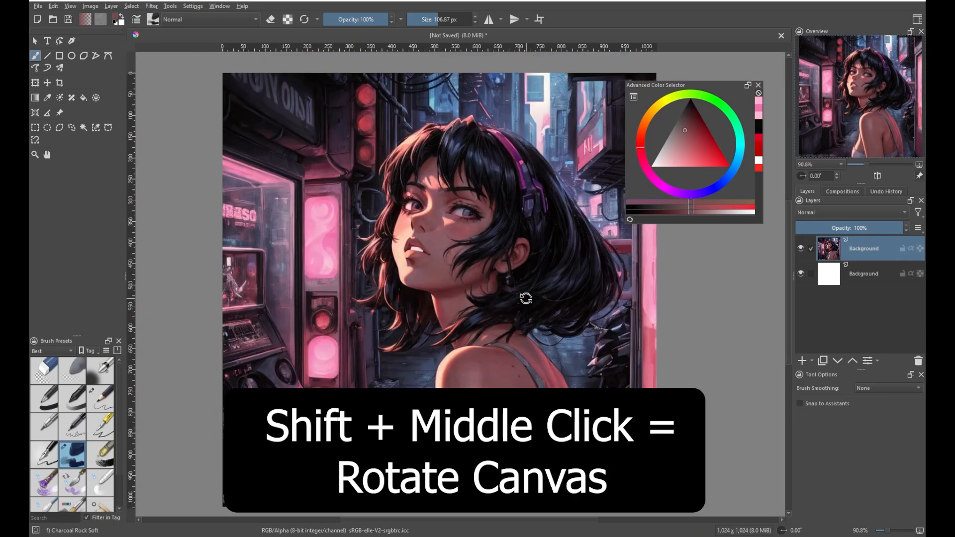
Rotate the canvas by about 47° and reset its rotation
mouse_move(526, 297)
mouse_down()
mouse_move(517, 358)
mouse_move(499, 378)
mouse_move(572, 273)
mouse_move(512, 260)
mouse_move(523, 342)
mouse_move(549, 337)
mouse_up()
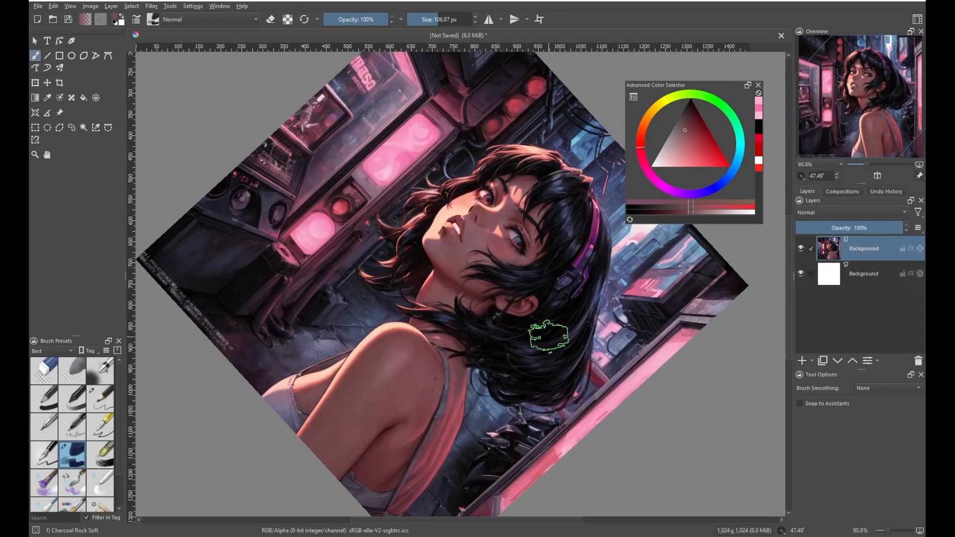
key(5)
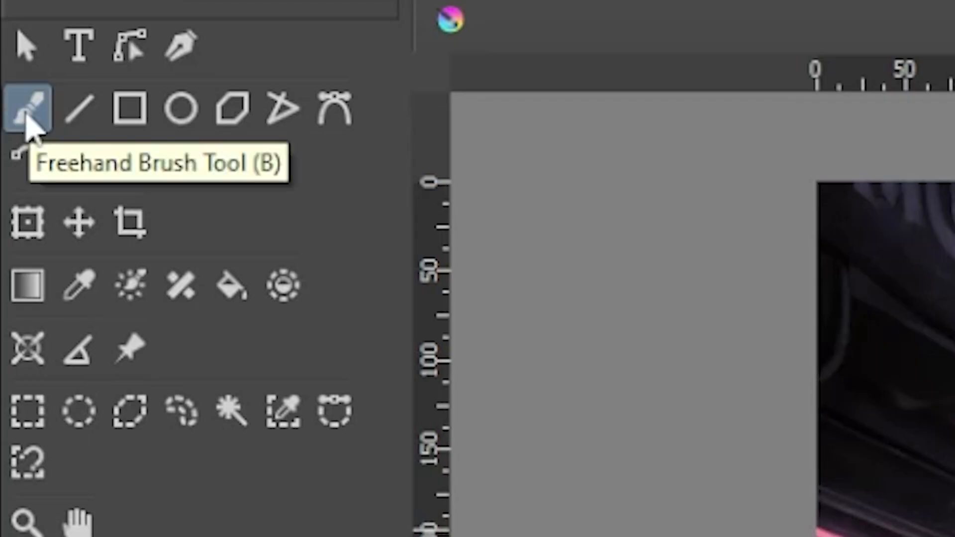
Enlarge the Freehand Brush to 187 px directly on the canvas
click(35, 56)
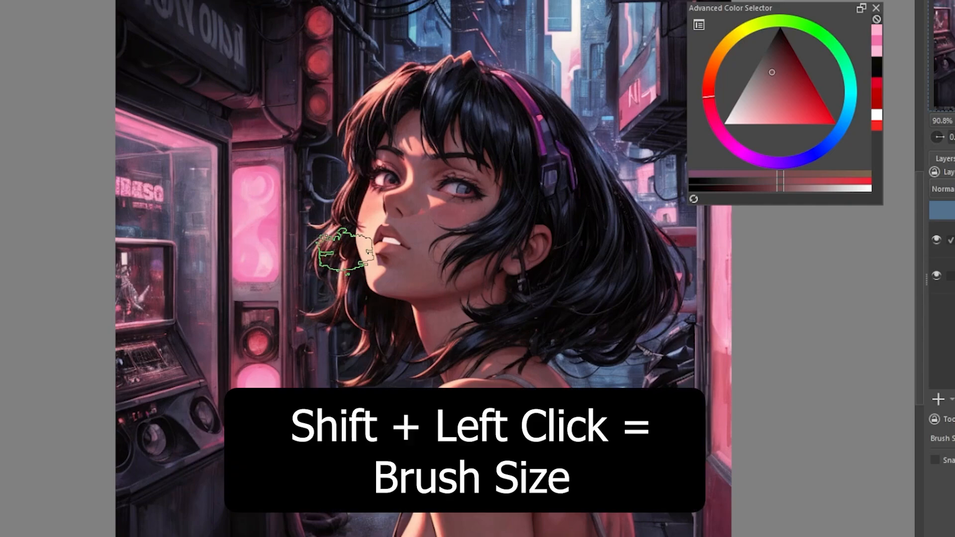
mouse_move(346, 251)
mouse_down()
mouse_move(402, 251)
mouse_move(335, 251)
mouse_move(392, 251)
mouse_move(343, 251)
mouse_move(364, 251)
mouse_up()
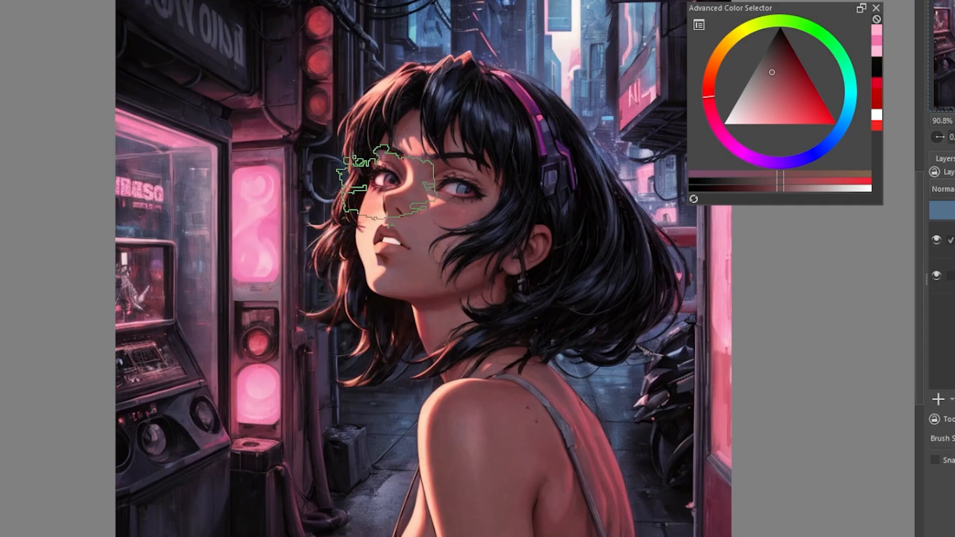
Open the pop-up palette over the face and use it to rotate the canvas and readjust the view
right_click(386, 186)
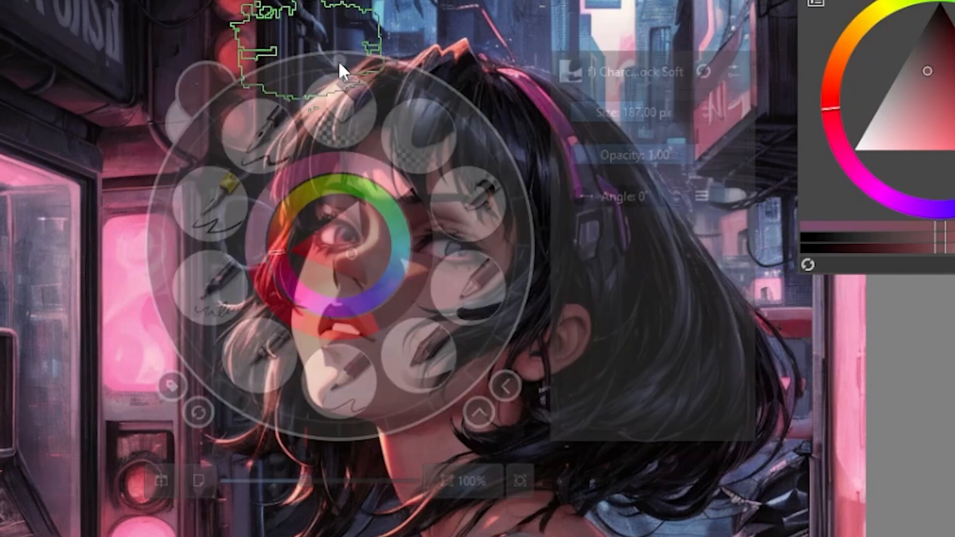
drag(343, 61, 347, 81)
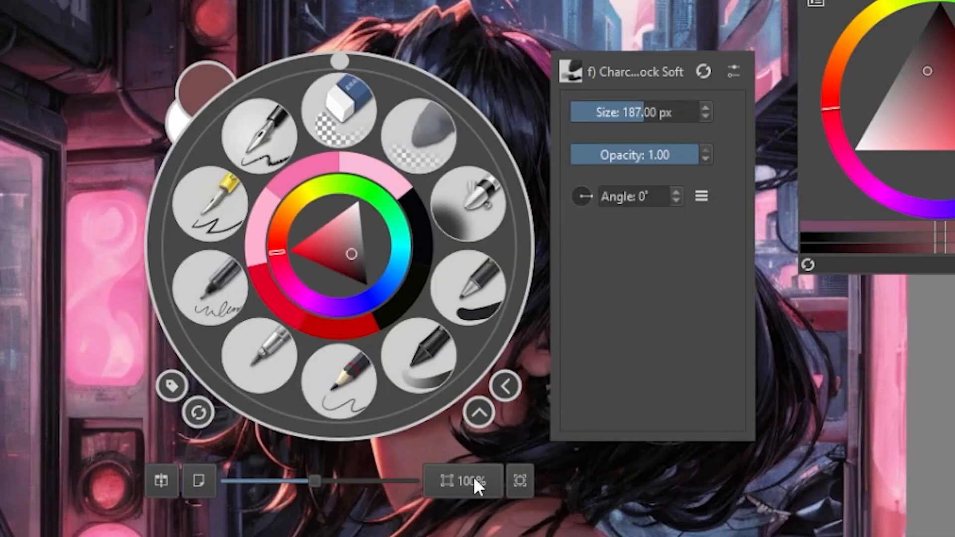
click(520, 480)
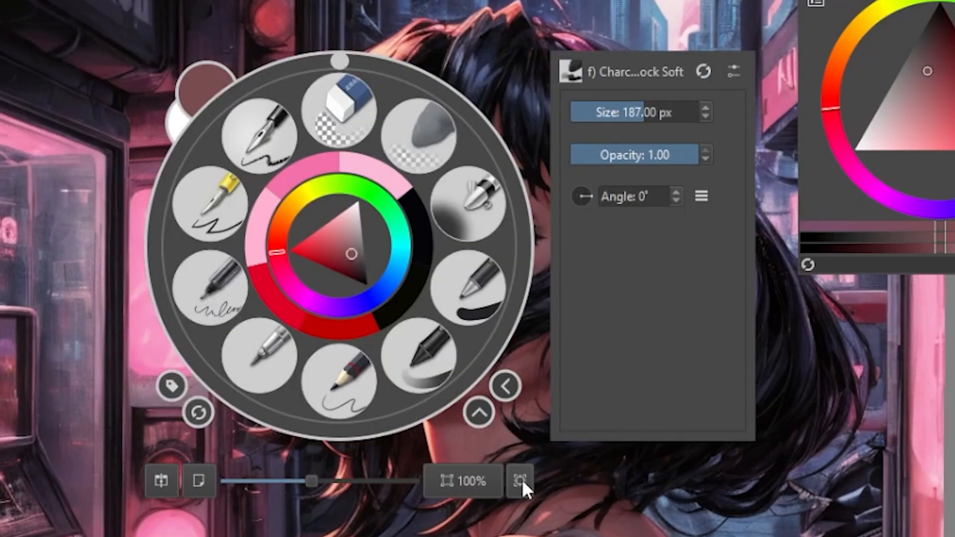
Turn canvas-only mode on and off, and mirror the canvas view and restore it from the pop-up palette
click(198, 481)
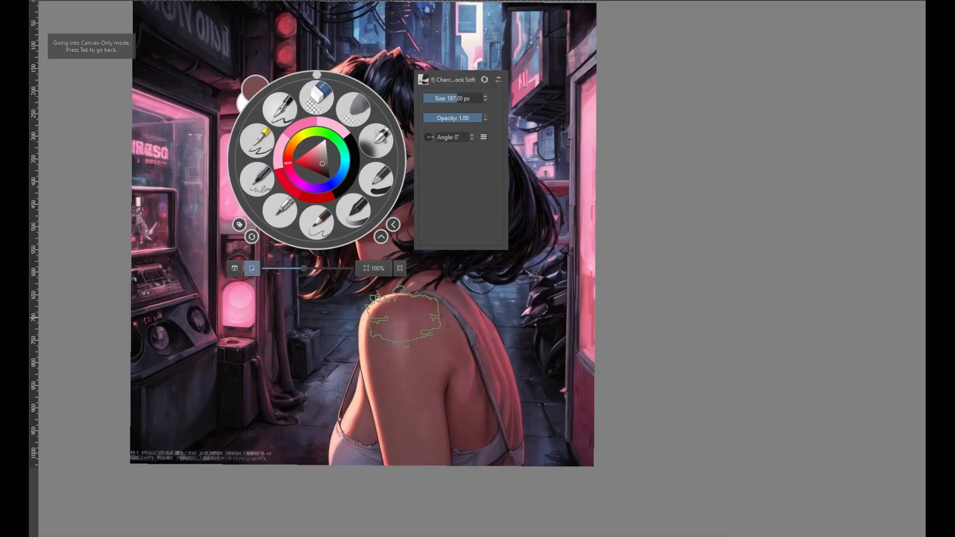
click(251, 268)
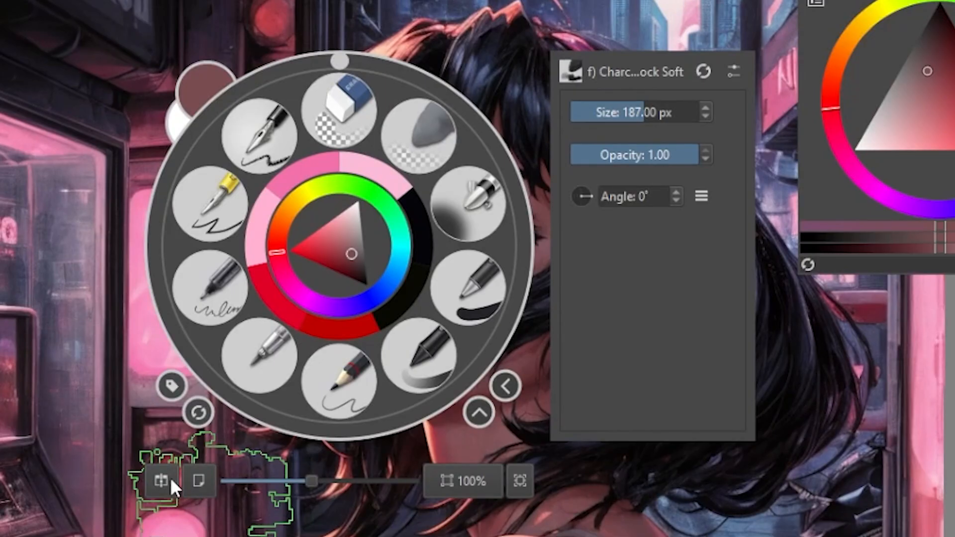
click(158, 483)
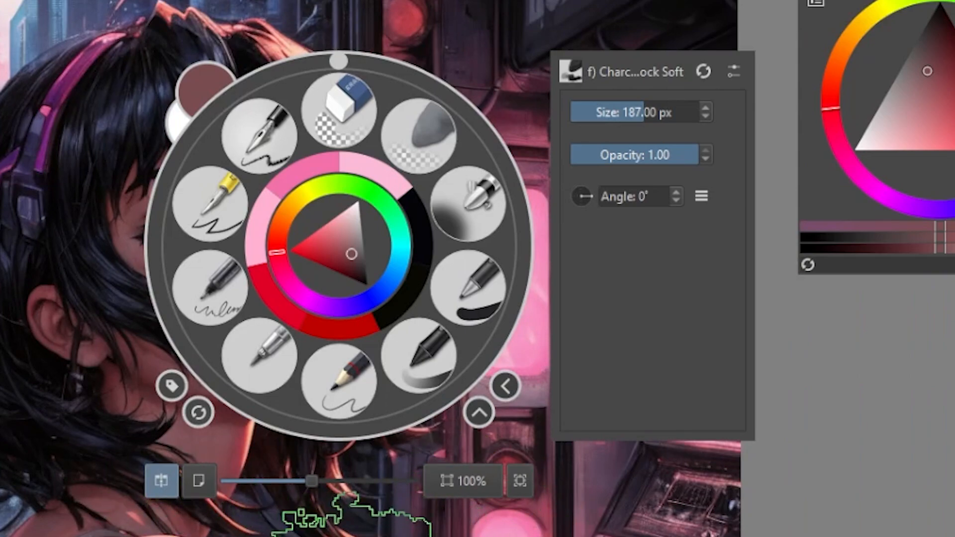
click(163, 479)
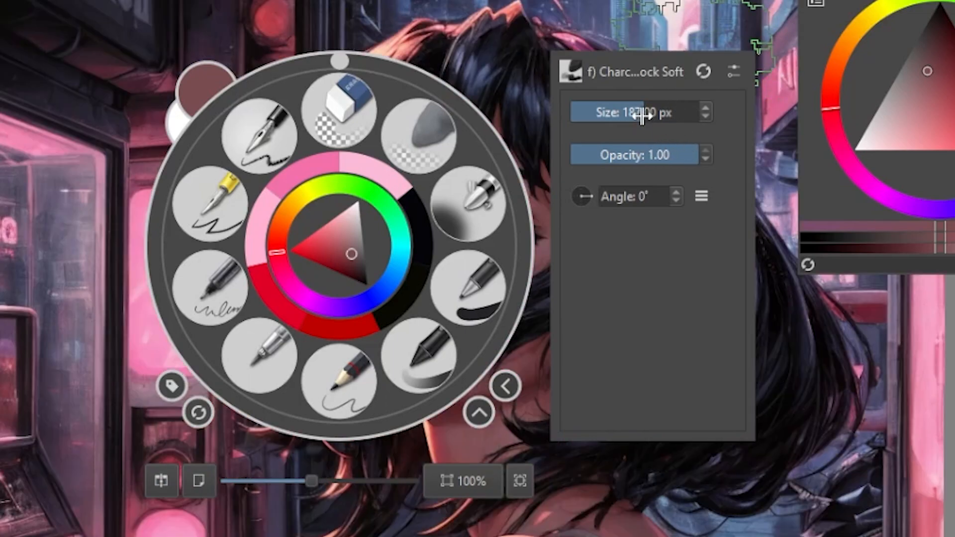
Reduce the brush size to 87.79 px in the pop-up palette
mouse_move(641, 115)
mouse_down()
mouse_move(580, 110)
mouse_move(603, 108)
mouse_up()
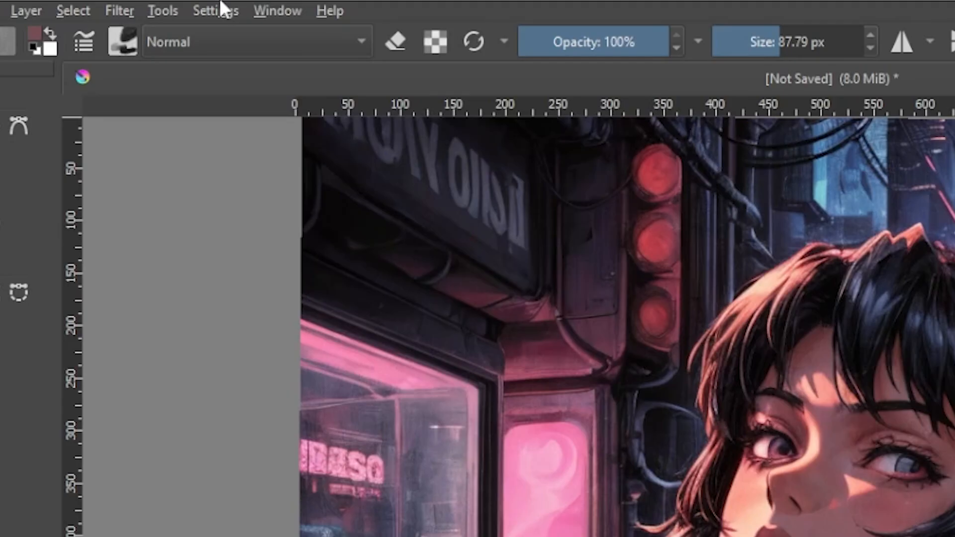
Review the keyboard shortcut categories and the available shortcut schemes in the Krita configuration, keeping the Default scheme
click(195, 6)
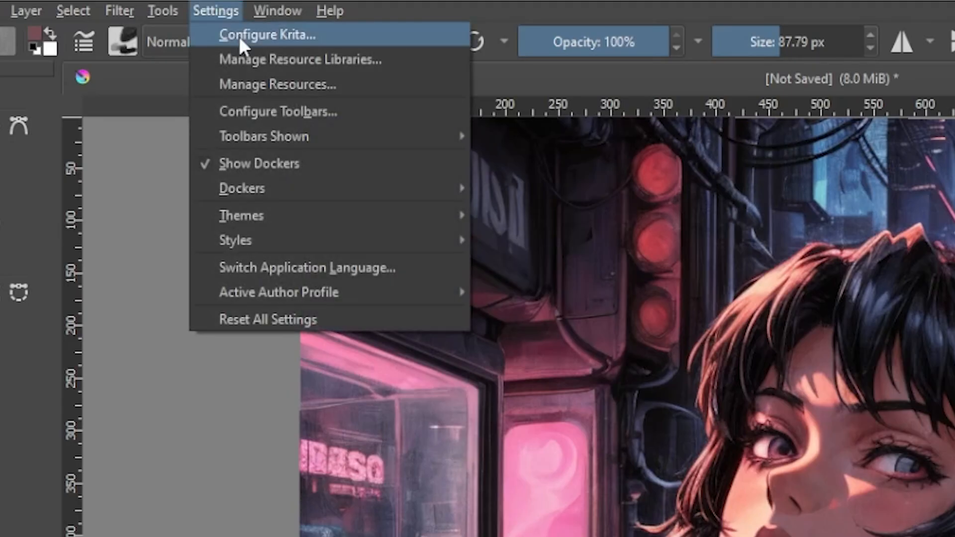
click(204, 17)
click(333, 173)
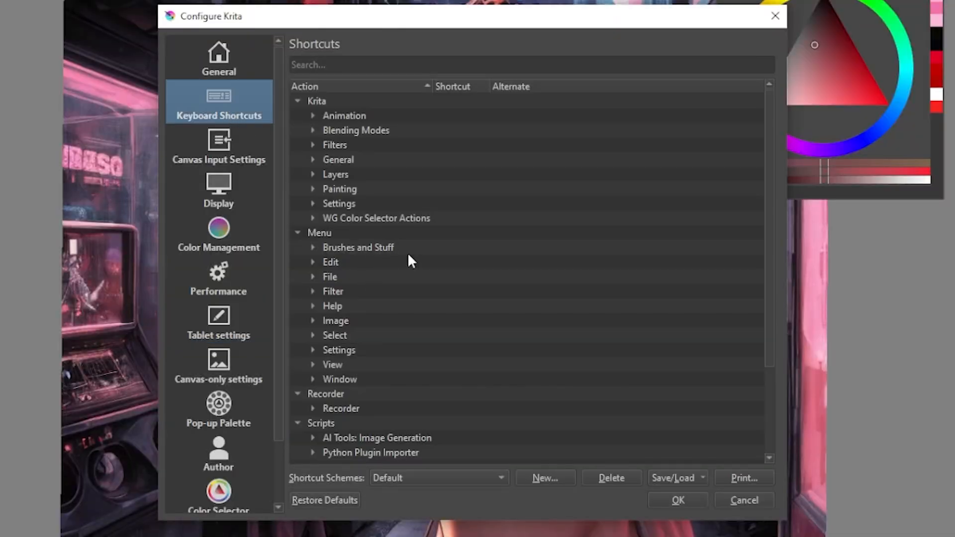
drag(772, 139, 765, 254)
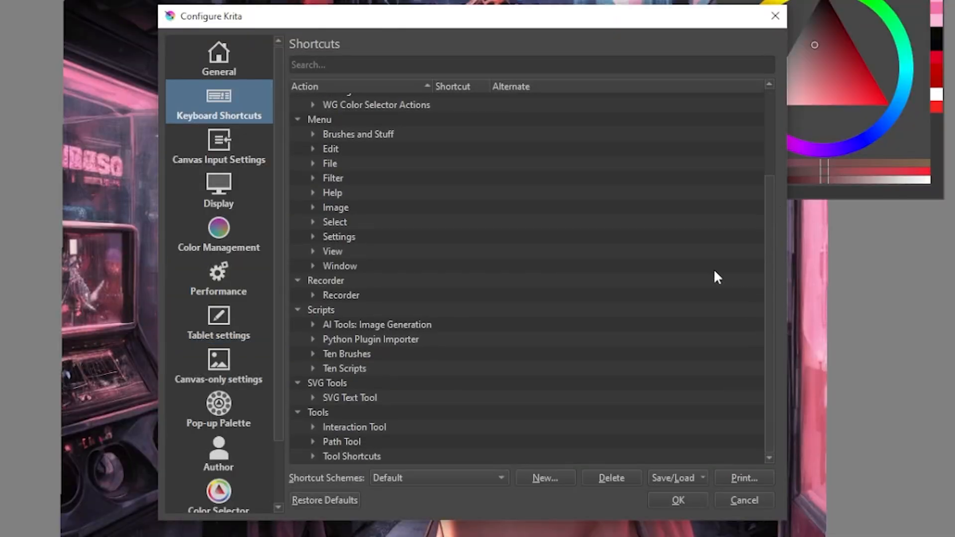
click(414, 485)
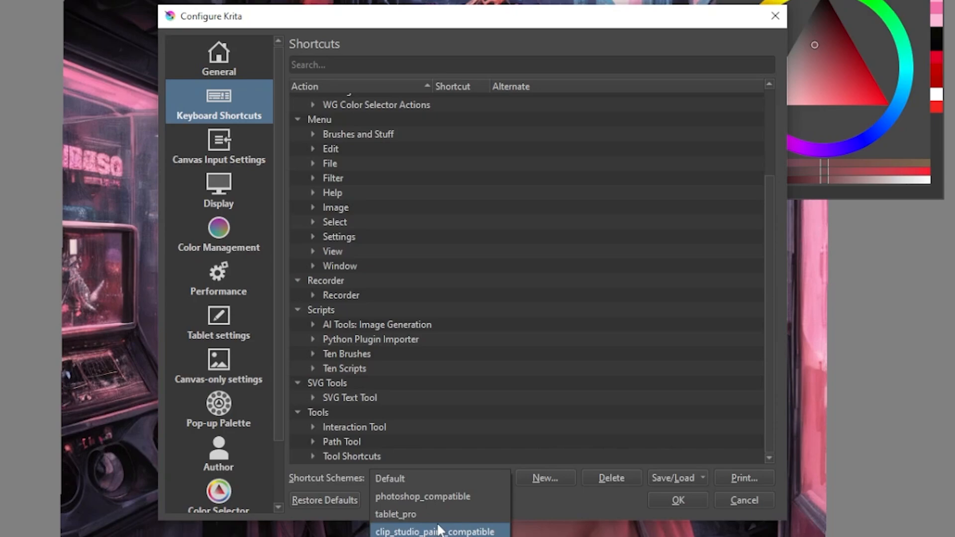
click(592, 497)
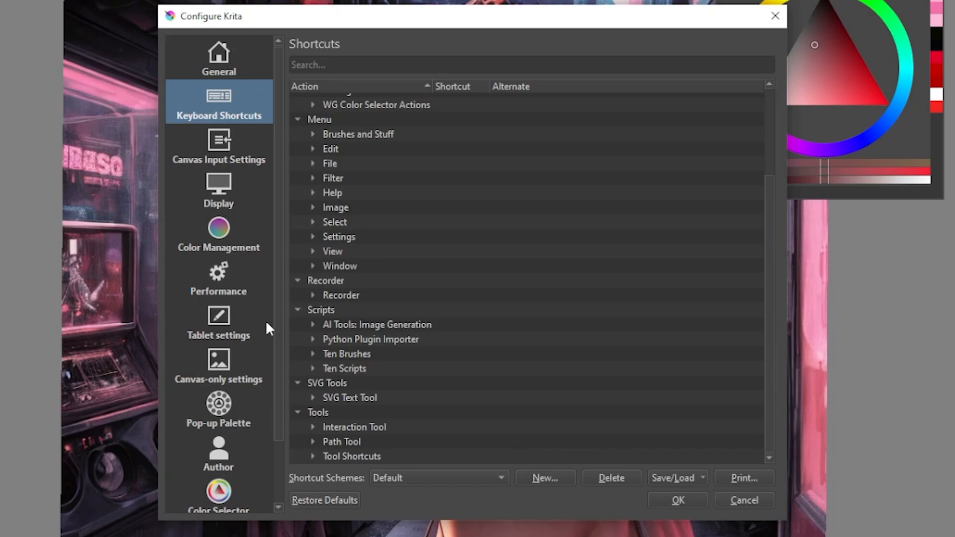
click(214, 325)
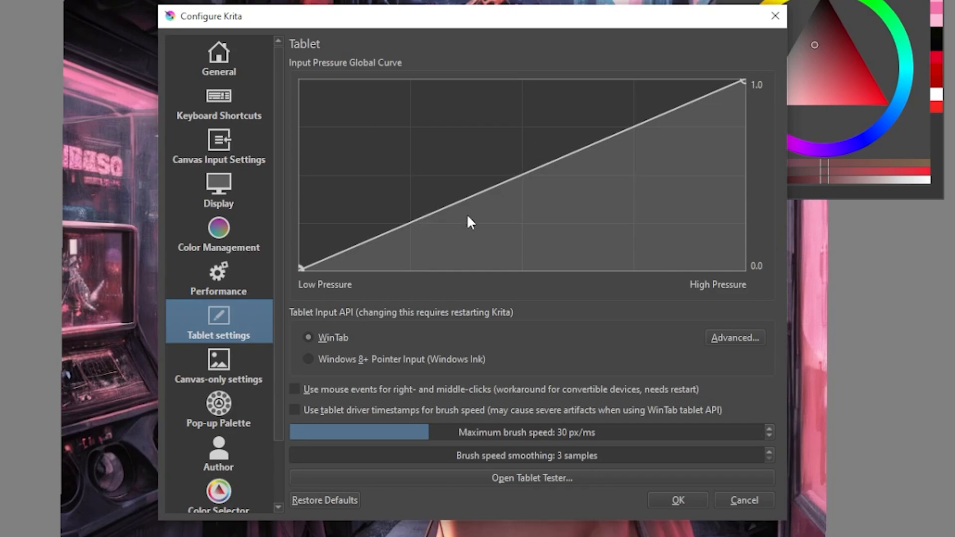
key(alt+Tab)
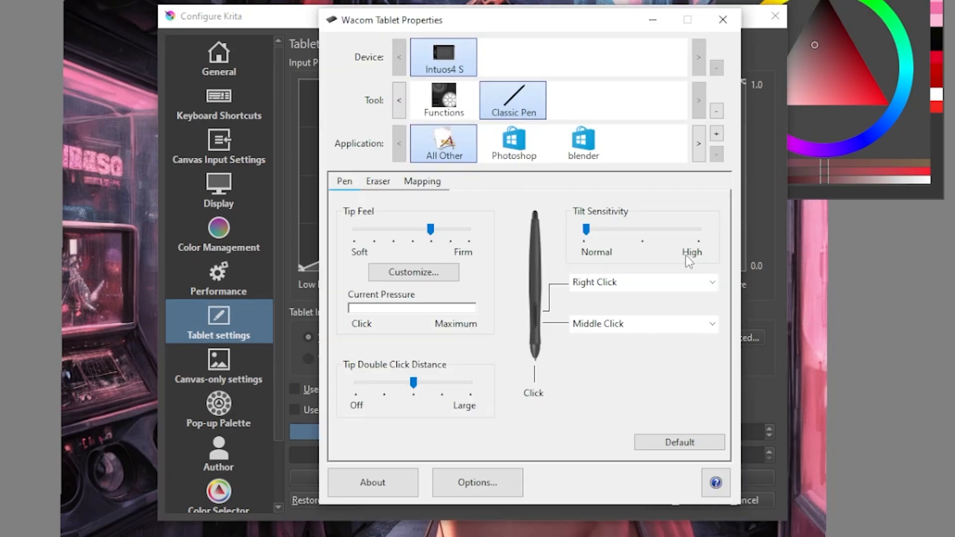
click(383, 182)
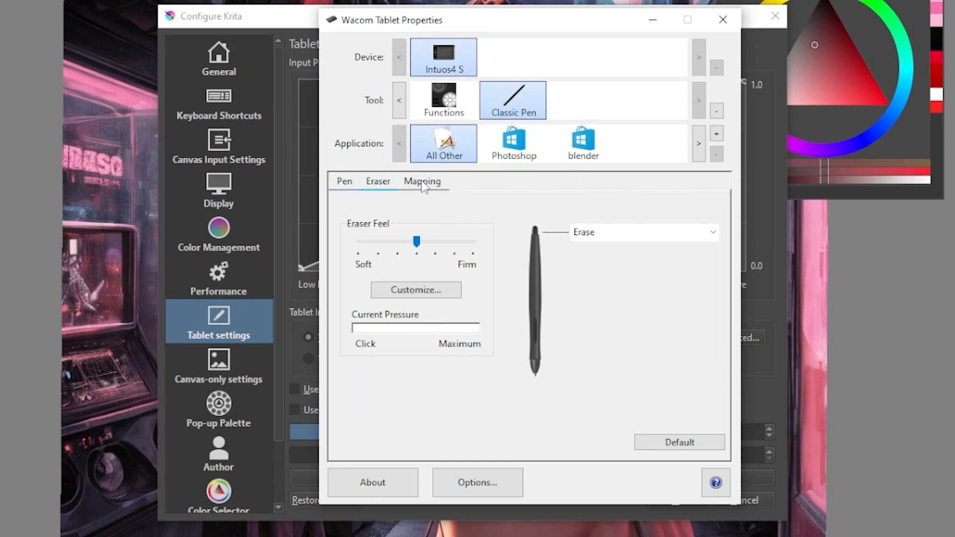
click(422, 185)
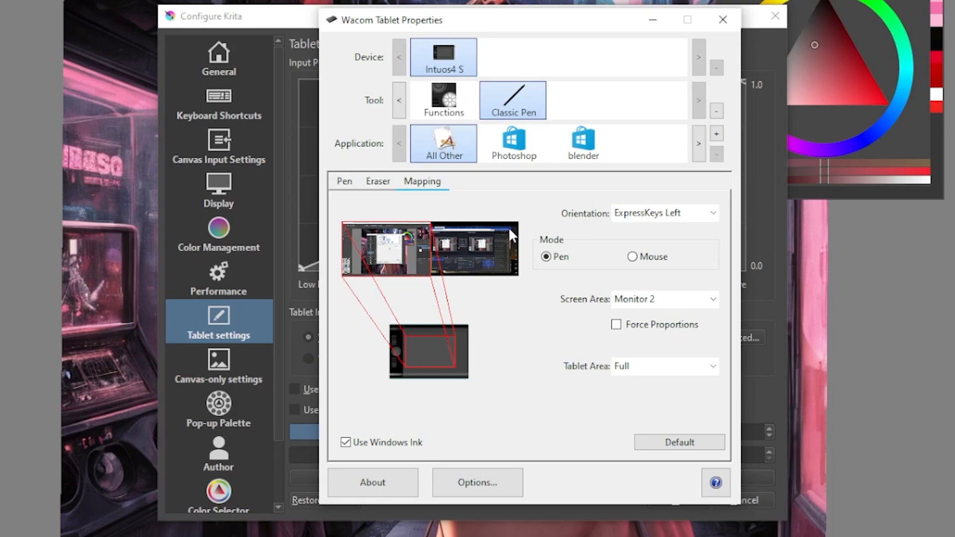
Close the Wacom Tablet Properties and Krita configuration windows, and paint beside the neon sign with pink sampled from it
click(727, 24)
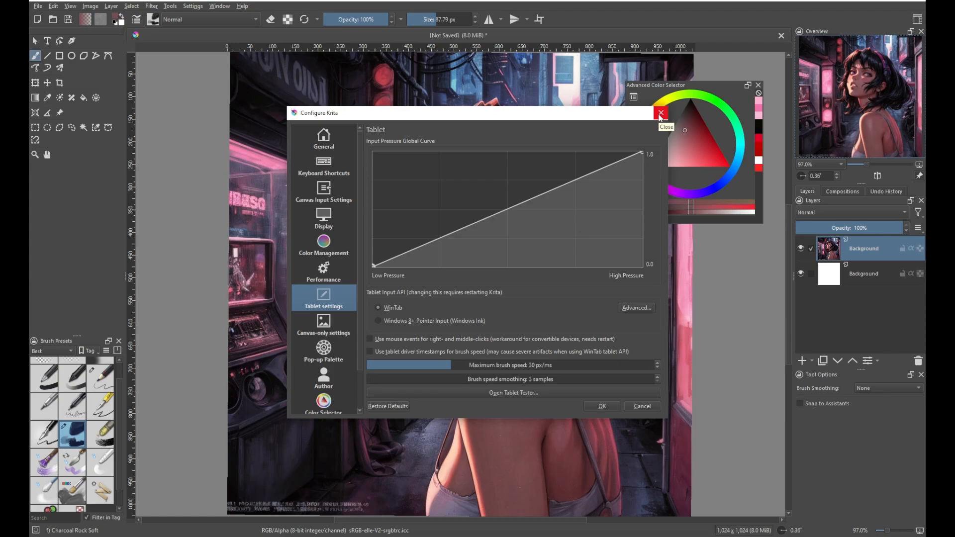
click(775, 17)
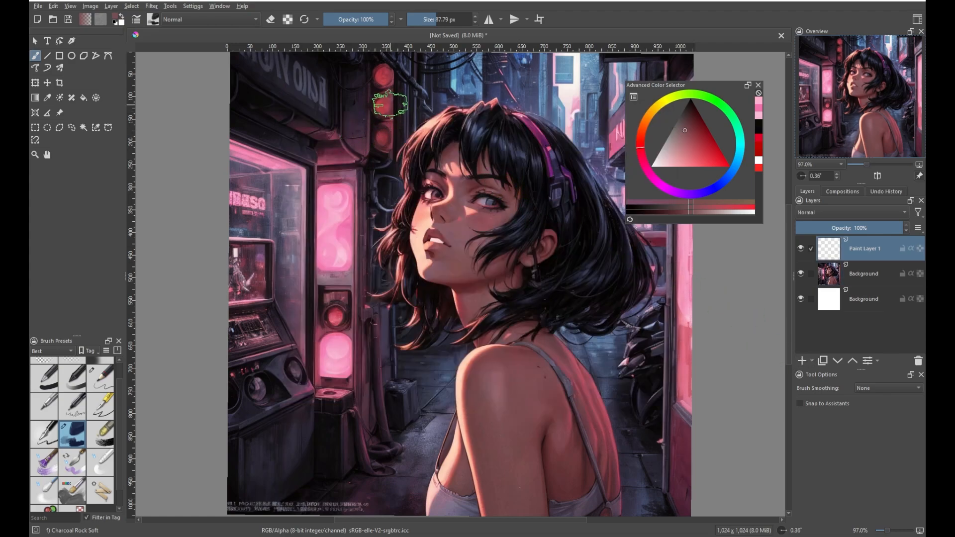
ctrl+click(339, 209)
mouse_move(318, 246)
mouse_down()
mouse_move(319, 178)
mouse_move(313, 264)
mouse_move(336, 184)
mouse_move(328, 164)
mouse_move(308, 234)
mouse_move(345, 269)
mouse_move(357, 174)
mouse_move(350, 211)
mouse_move(354, 176)
mouse_move(330, 206)
mouse_move(320, 278)
mouse_move(339, 233)
mouse_move(343, 299)
mouse_move(369, 174)
mouse_move(369, 224)
mouse_move(358, 267)
mouse_move(325, 184)
mouse_move(317, 277)
mouse_move(341, 273)
mouse_move(332, 253)
mouse_move(356, 163)
mouse_move(321, 169)
mouse_move(350, 238)
mouse_move(308, 238)
mouse_move(322, 171)
mouse_up()
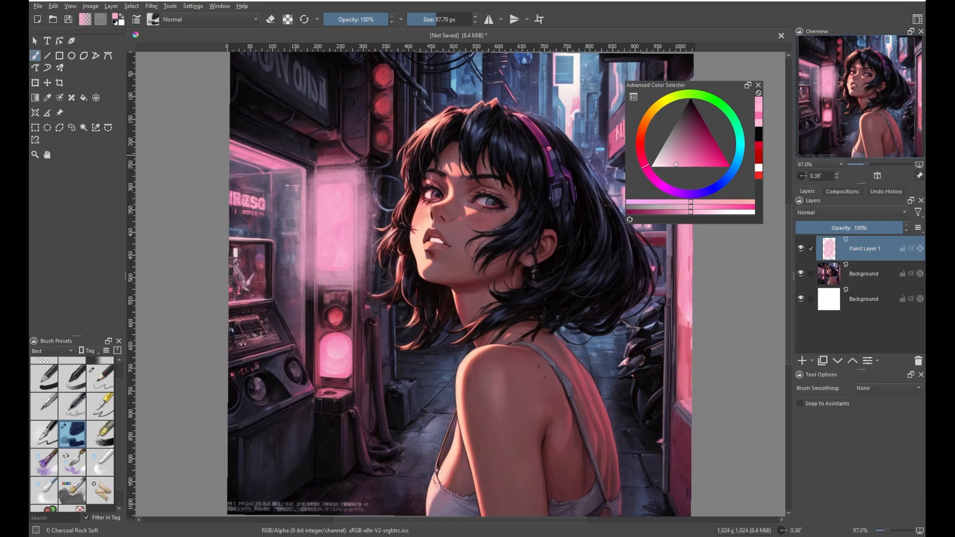
Delete the paint layer and the artwork layer, keeping only the white Background, and reset the canvas rotation
click(919, 361)
click(919, 361)
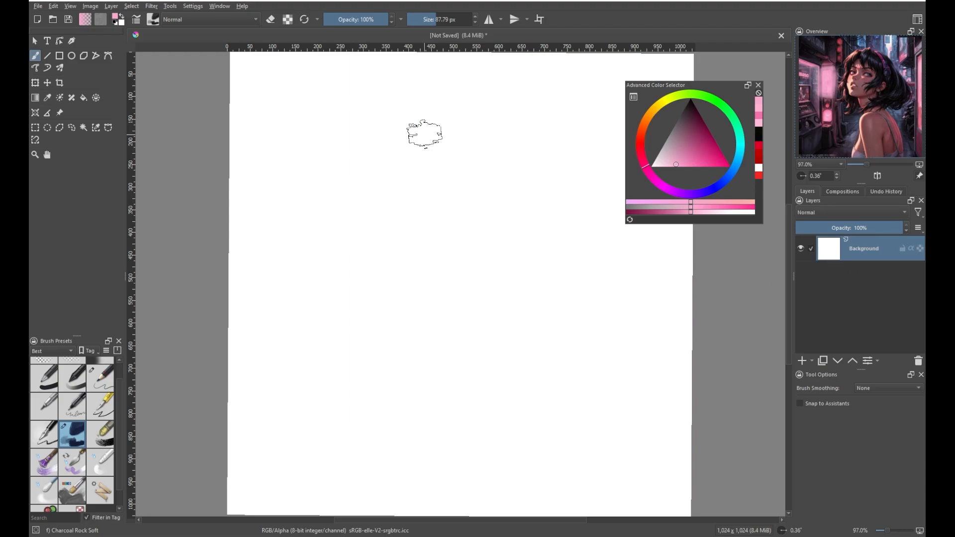
key(5)
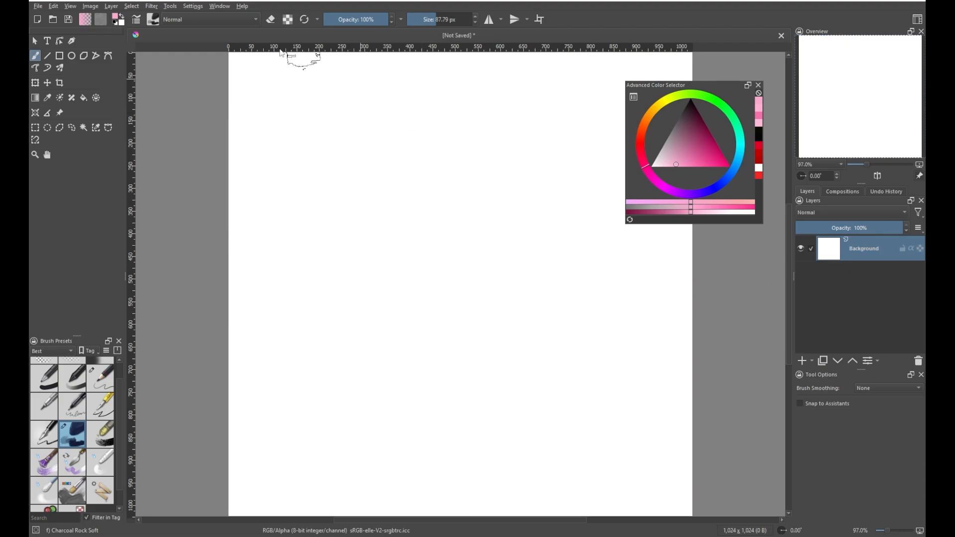
Show the AI Image Generation docker and paste the prompt starting "masterpiece, 1girl, (realistic), closeup"
click(193, 6)
mouse_move(227, 86)
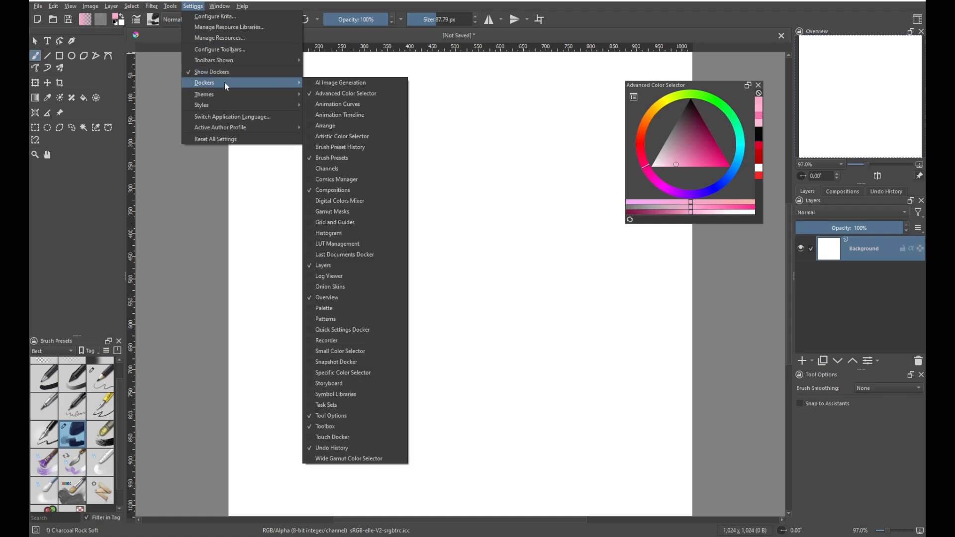
click(310, 86)
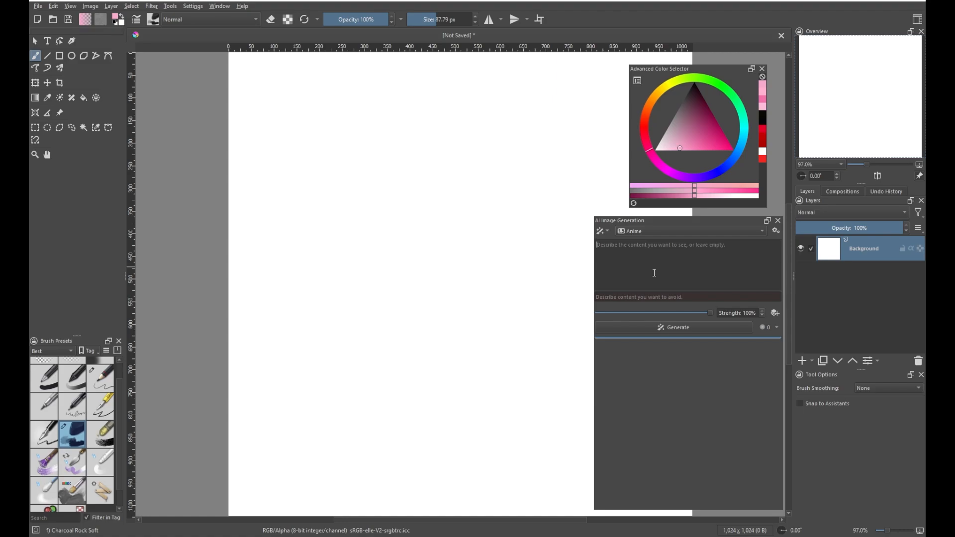
key(ctrl+v)
Choose the Generate mode, set the batches to 10, and start generating images with the Anime style
click(607, 230)
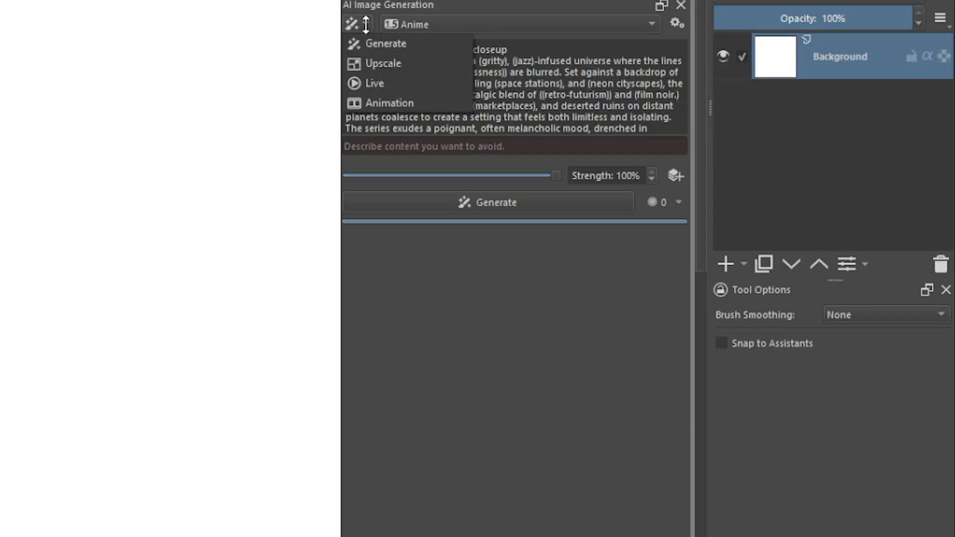
click(371, 43)
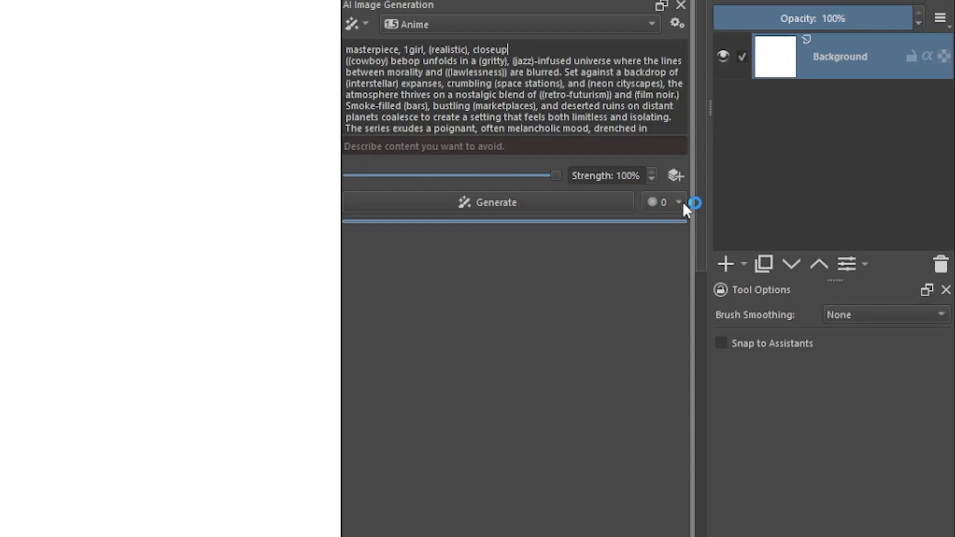
click(674, 202)
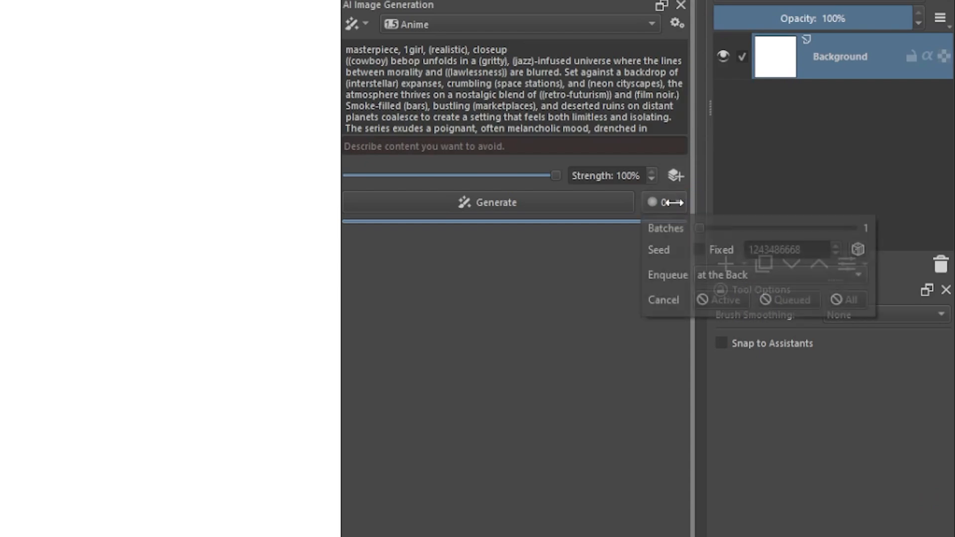
drag(700, 229, 853, 229)
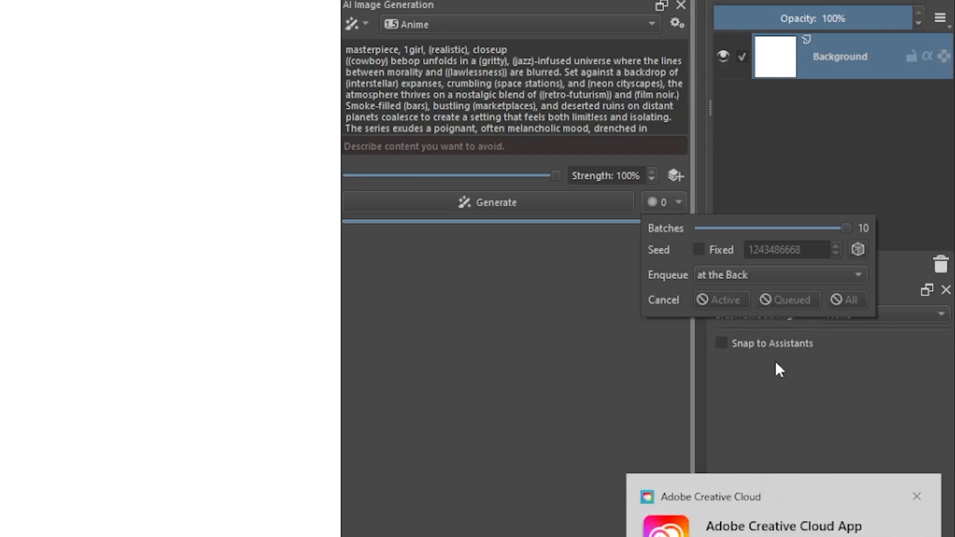
click(915, 497)
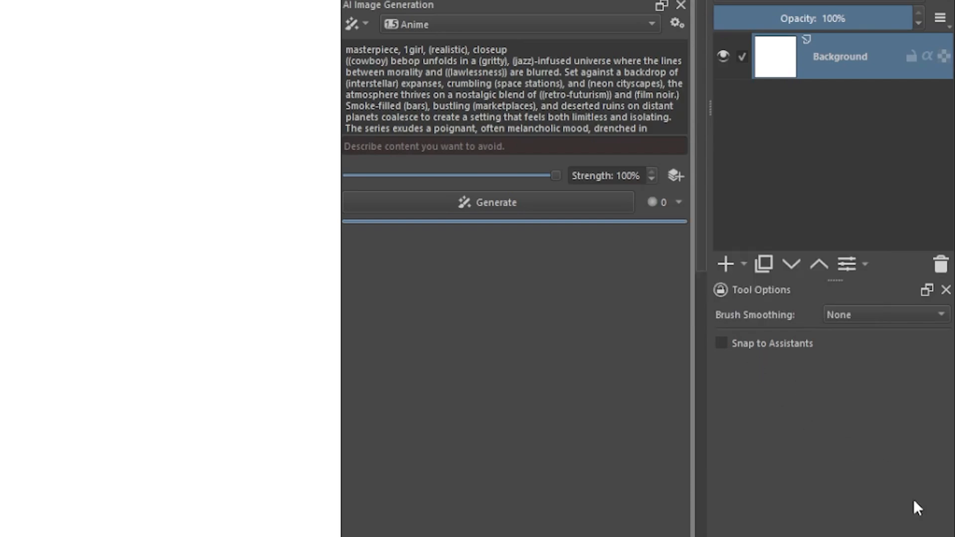
click(510, 202)
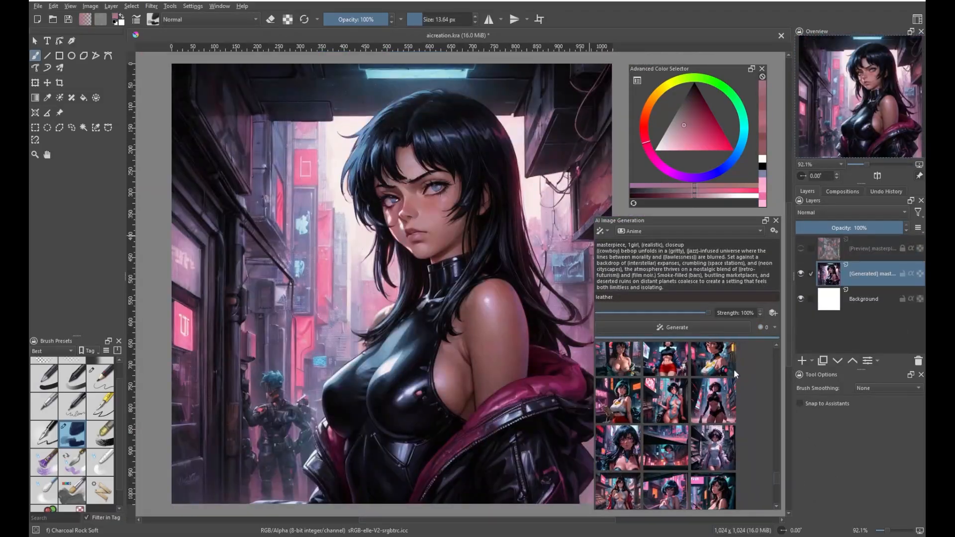
Browse the generated image thumbnails and examine the chosen portrait on the aicreation.kra canvas
scroll(778, 478, up, 5)
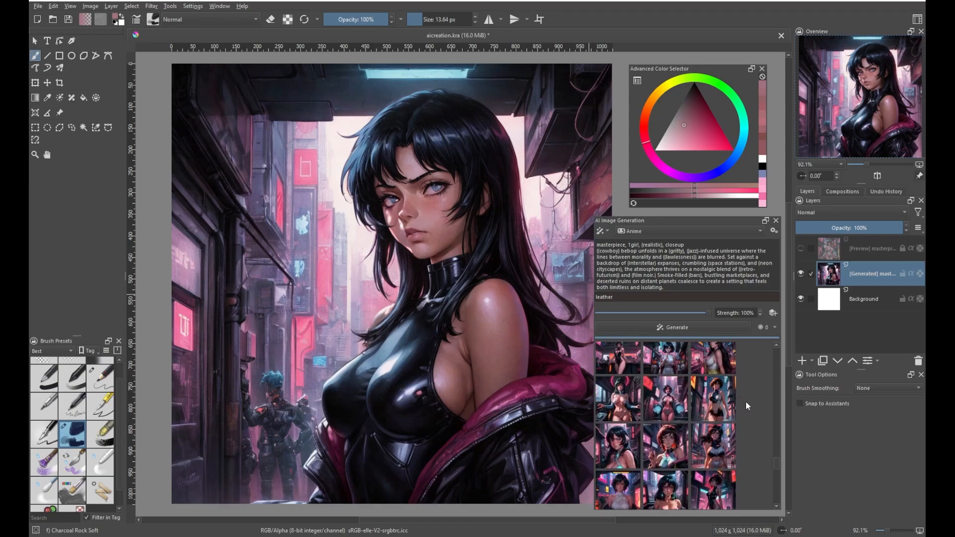
scroll(775, 462, down, 1)
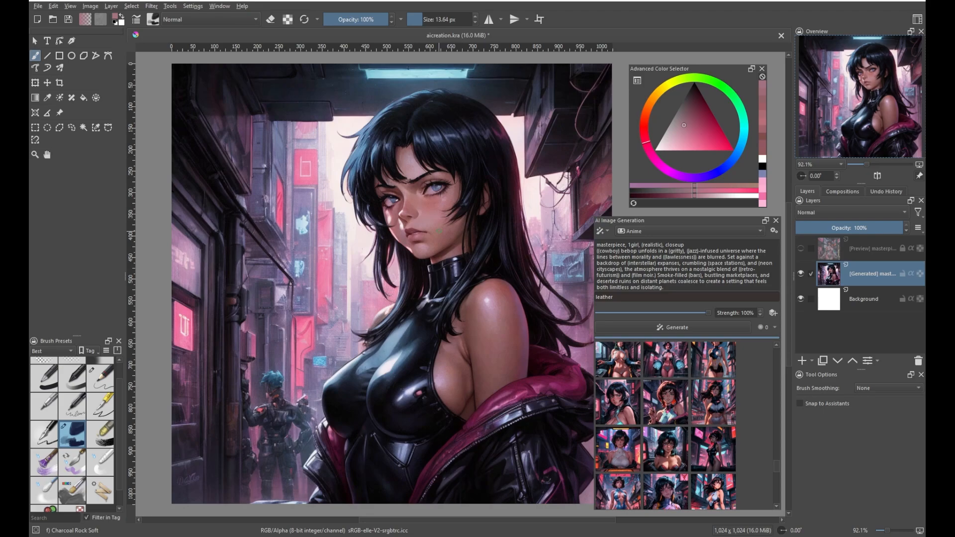
scroll(775, 471, down, 1)
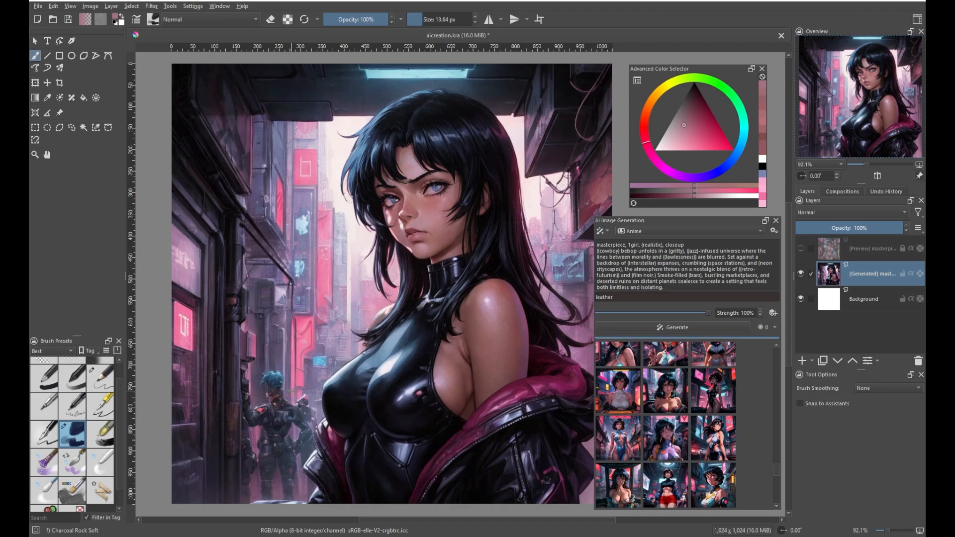
scroll(284, 410, down, 1)
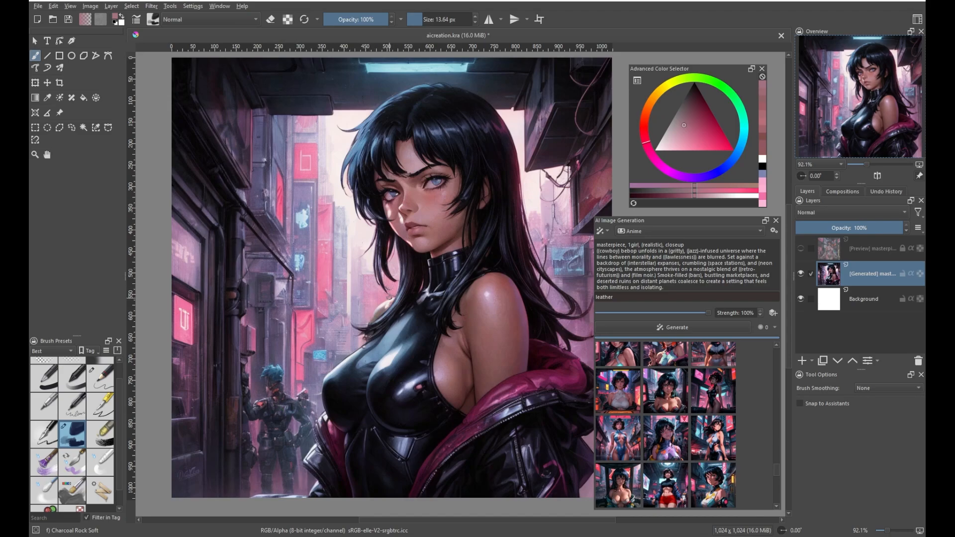
drag(389, 298, 377, 301)
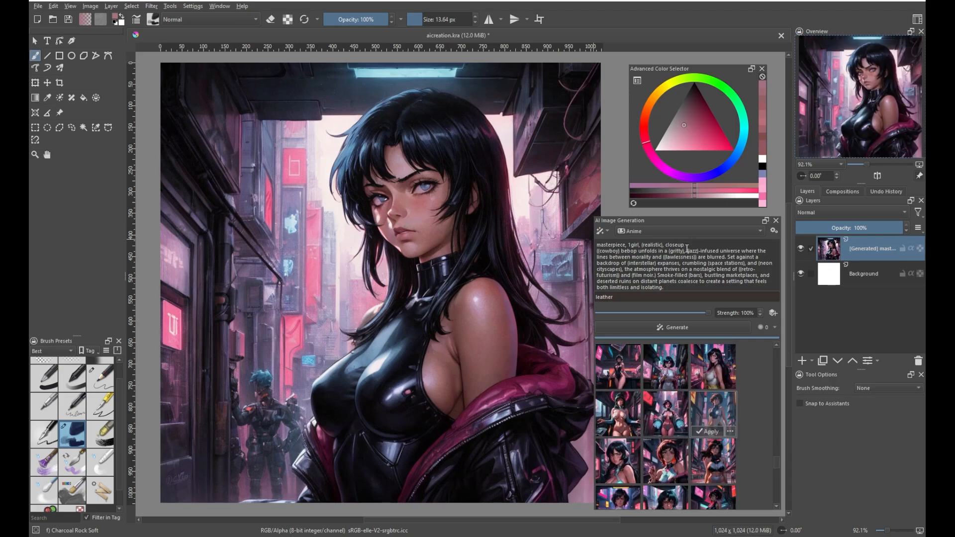
Add a paint layer and start covering the blue-haired background figure with a colour sampled just above its head
click(800, 362)
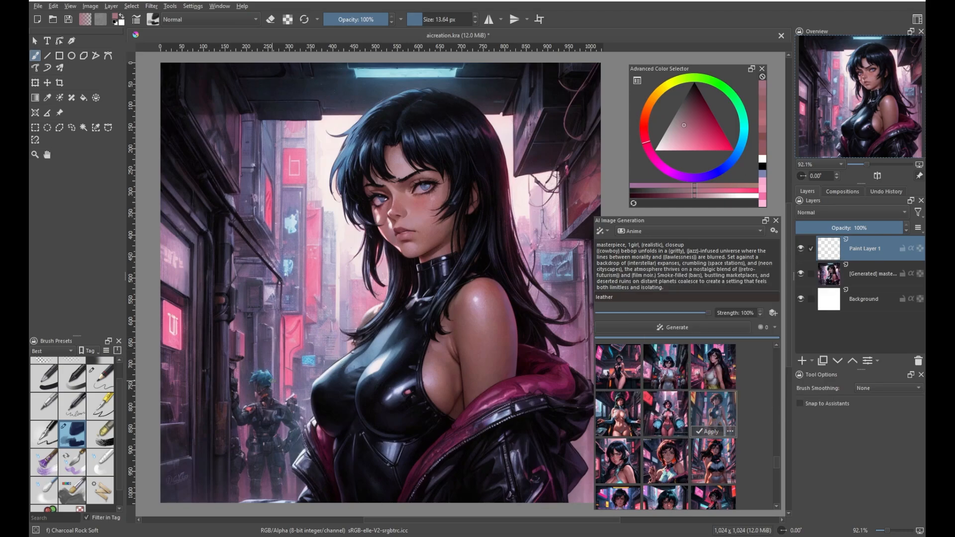
drag(254, 375, 267, 314)
drag(293, 336, 294, 325)
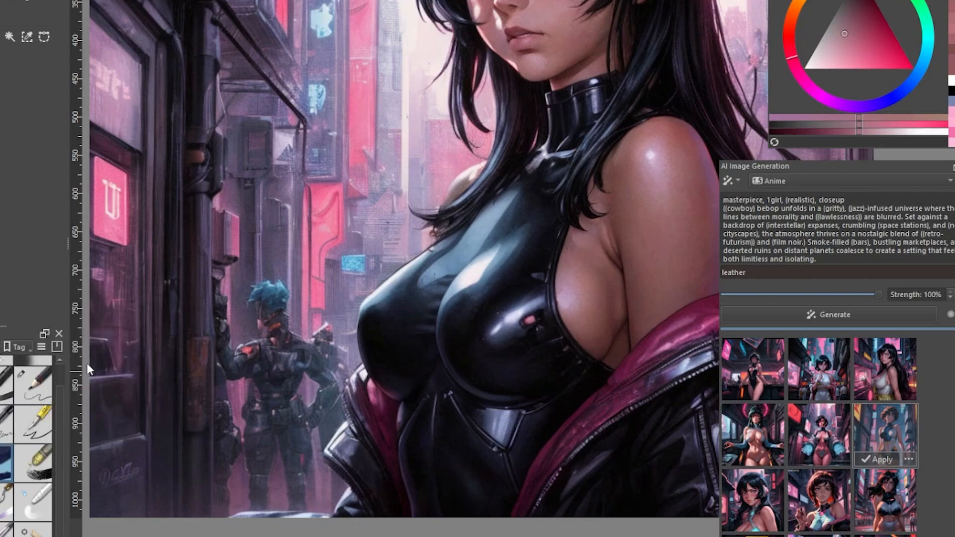
ctrl+click(272, 265)
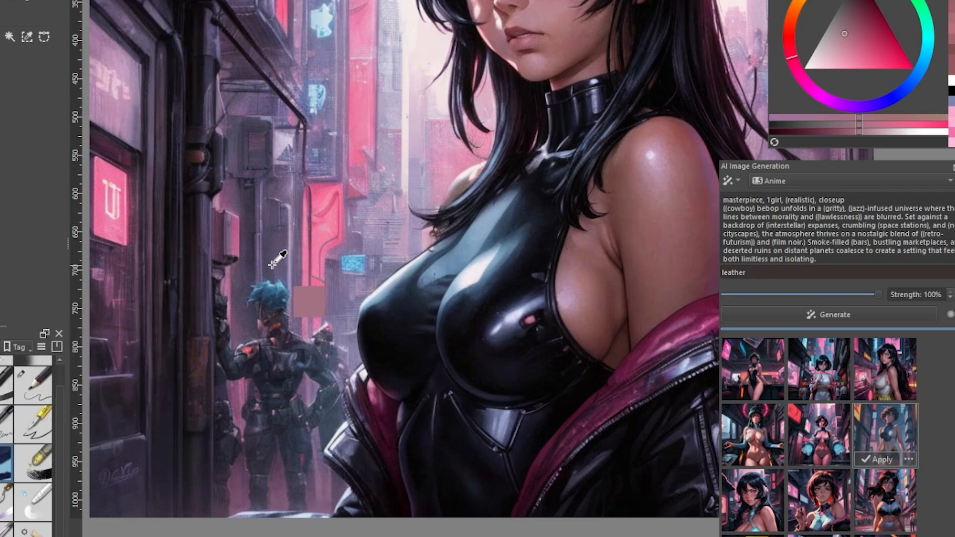
ctrl+click(271, 269)
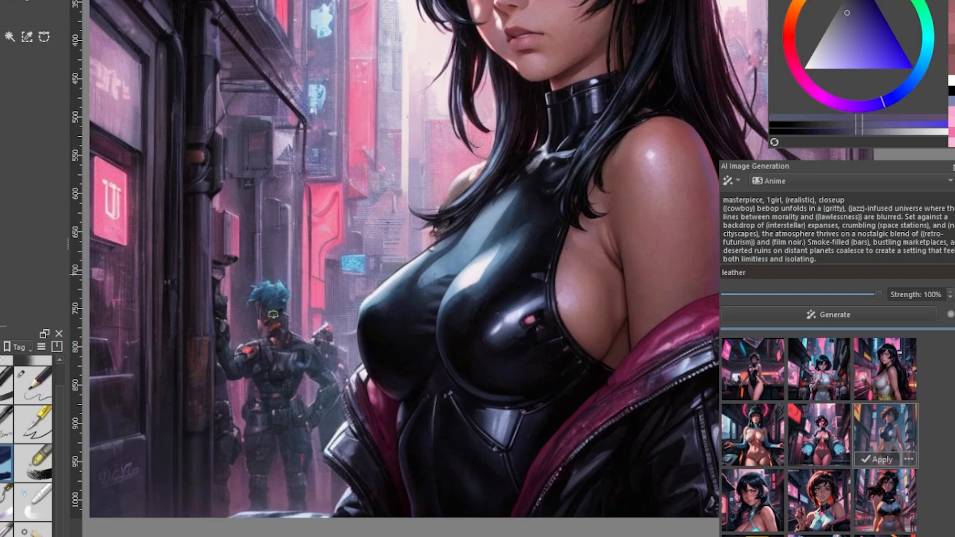
mouse_move(271, 307)
mouse_down()
mouse_move(273, 360)
mouse_move(281, 274)
mouse_move(271, 356)
mouse_move(269, 272)
mouse_move(270, 388)
mouse_move(275, 348)
mouse_move(260, 371)
mouse_move(273, 384)
mouse_move(281, 308)
mouse_move(278, 405)
mouse_move(274, 283)
mouse_move(266, 290)
mouse_move(277, 438)
mouse_move(283, 312)
mouse_move(272, 392)
mouse_move(279, 493)
mouse_up()
Paint over the rest of the background figure with further colours sampled from the alley around it
ctrl+click(314, 318)
mouse_move(308, 333)
mouse_down()
mouse_move(308, 503)
mouse_move(316, 502)
mouse_up()
mouse_move(281, 293)
mouse_down()
mouse_move(275, 388)
mouse_move(249, 492)
mouse_up()
ctrl+click(272, 273)
ctrl+click(264, 485)
scroll(264, 487, down, 1)
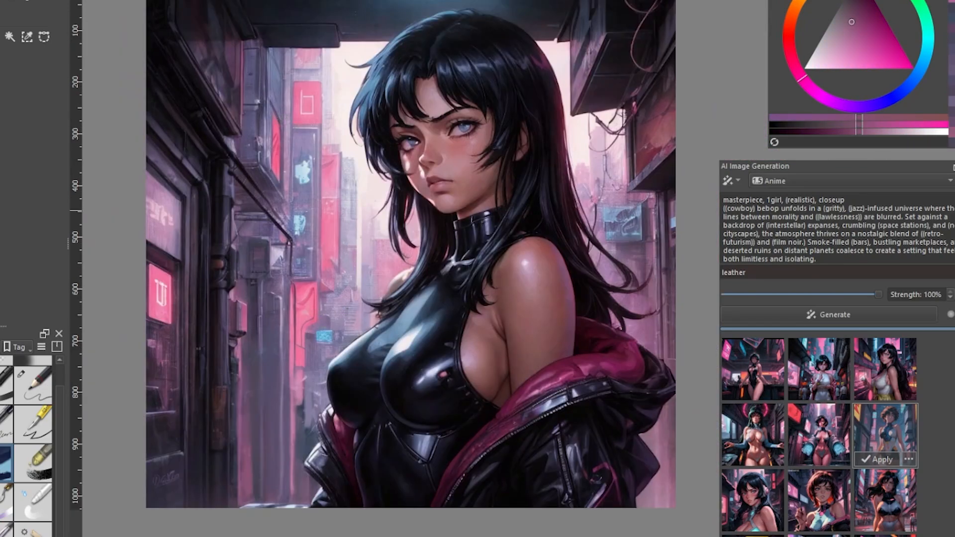
scroll(270, 386, up, 1)
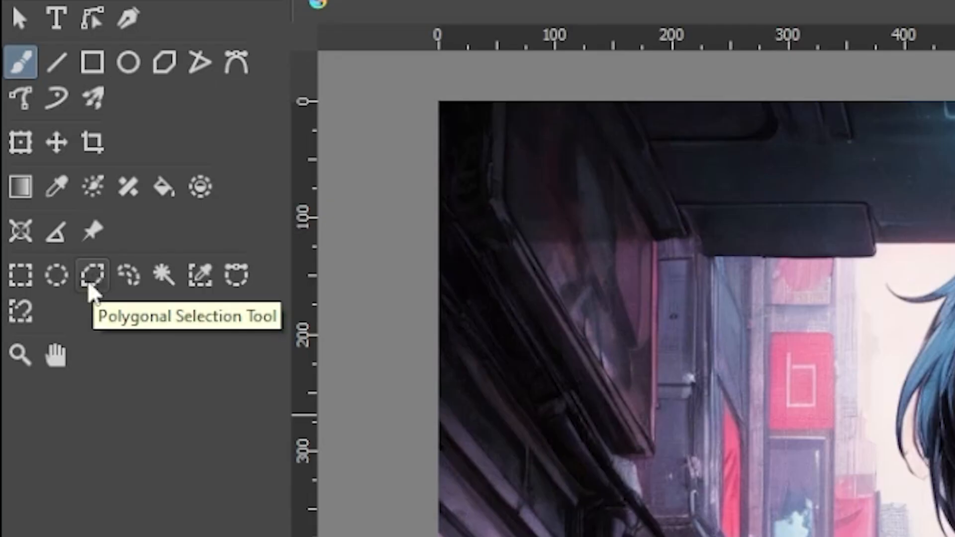
Draw a polygonal selection around the painted-over alley area, extending past the canvas edge and overlapping the woman's jacket
click(90, 286)
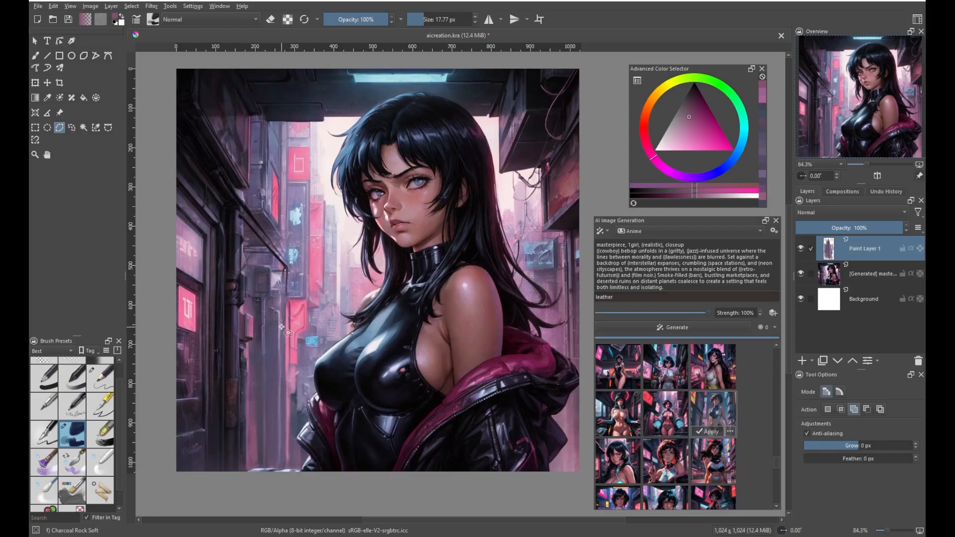
click(280, 320)
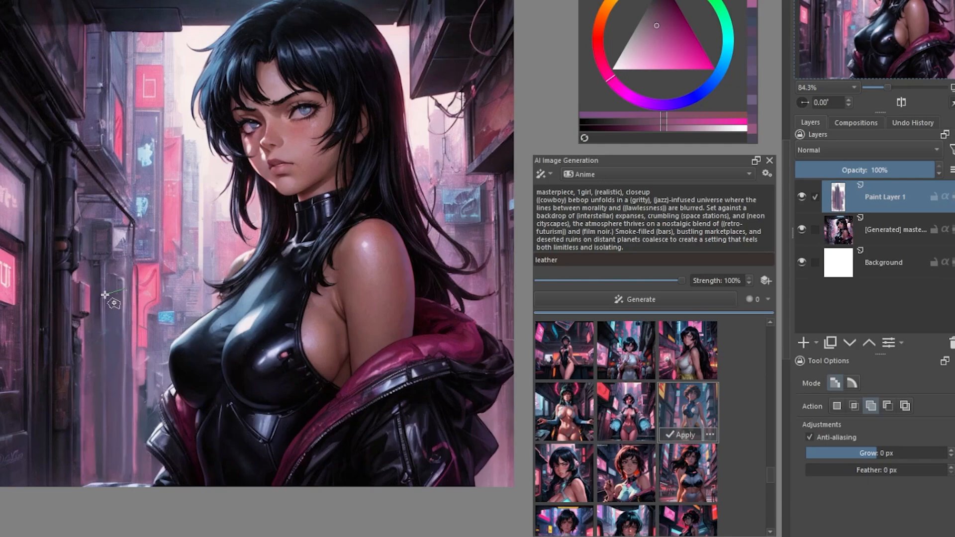
click(65, 318)
click(49, 381)
click(43, 478)
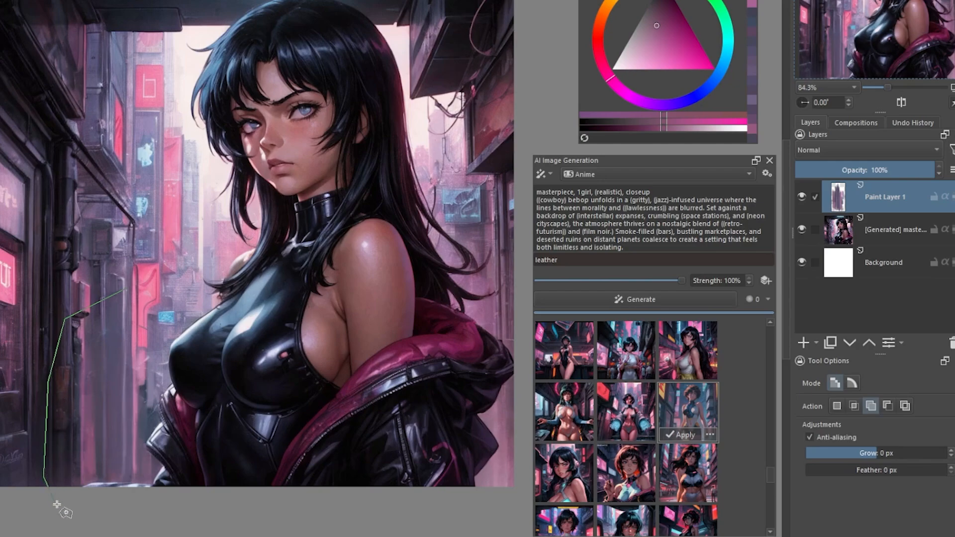
click(72, 504)
click(170, 508)
click(182, 486)
click(209, 375)
click(175, 348)
click(170, 315)
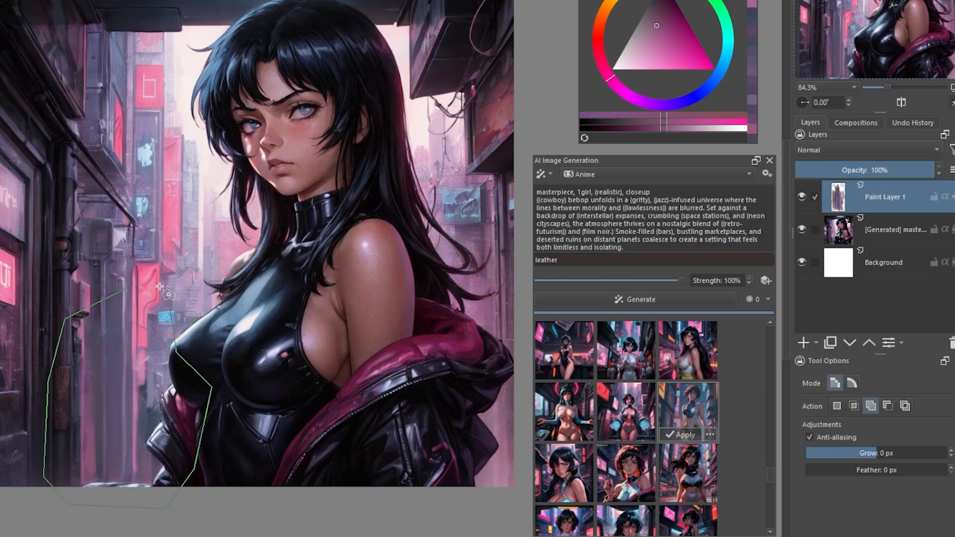
click(130, 291)
Set the AI generation strength to 25% and run Refine on the selected area
scroll(132, 324, up, 3)
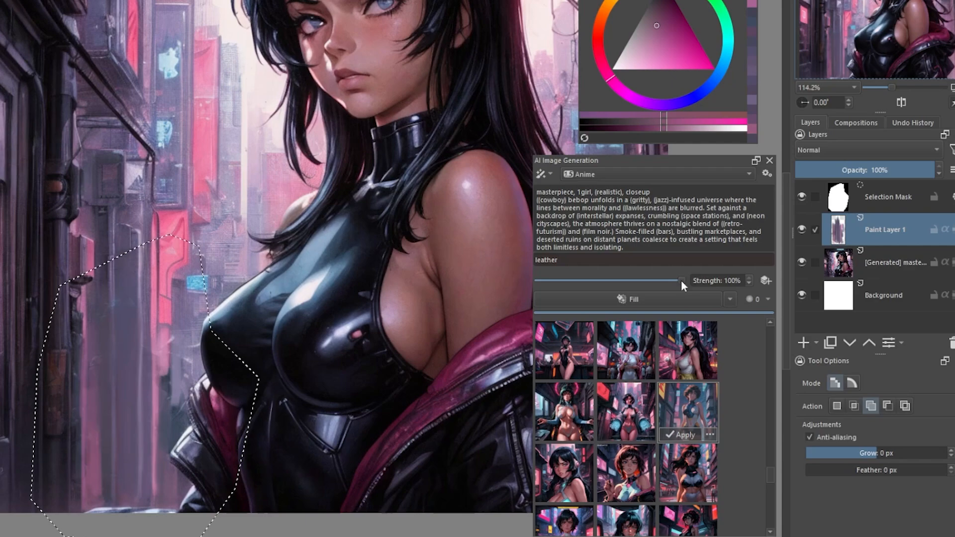
drag(681, 279, 595, 282)
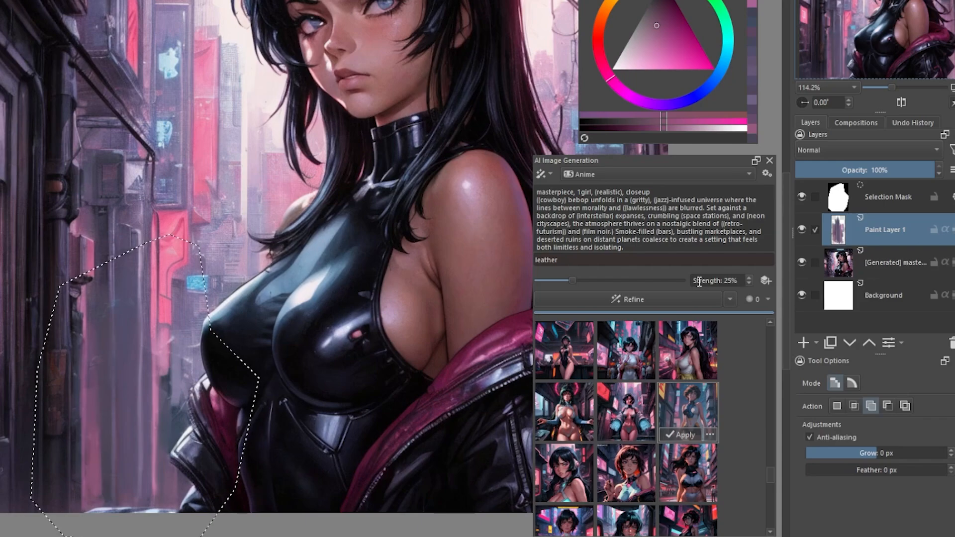
scroll(145, 361, down, 2)
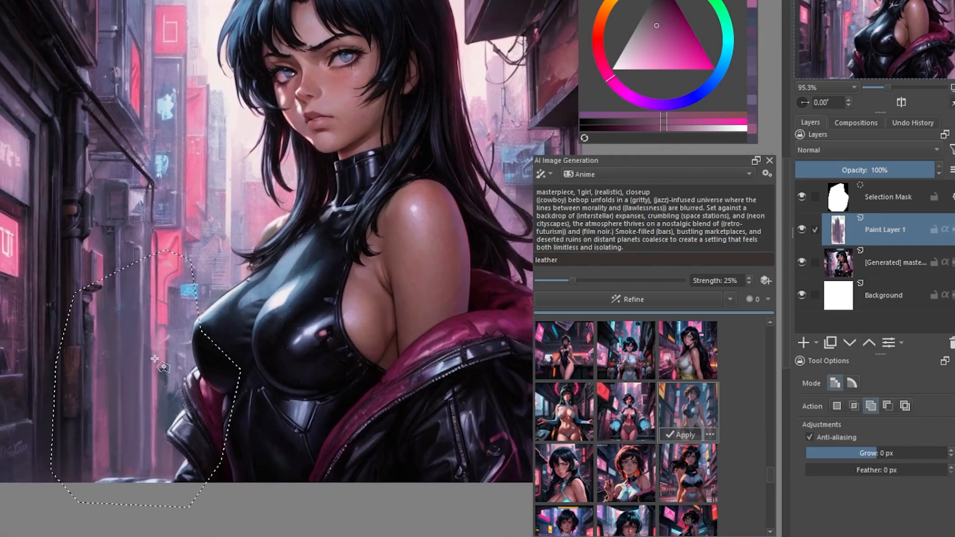
drag(155, 359, 153, 368)
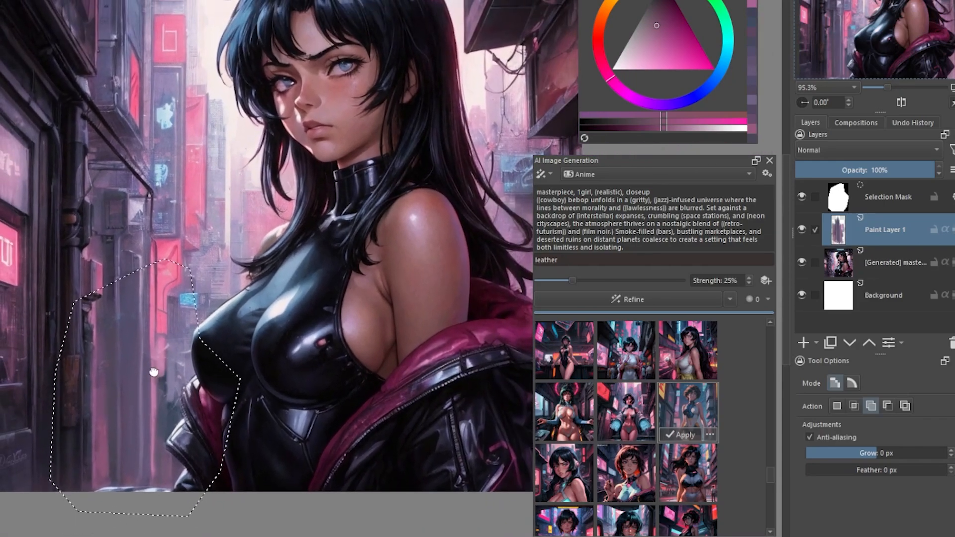
click(634, 297)
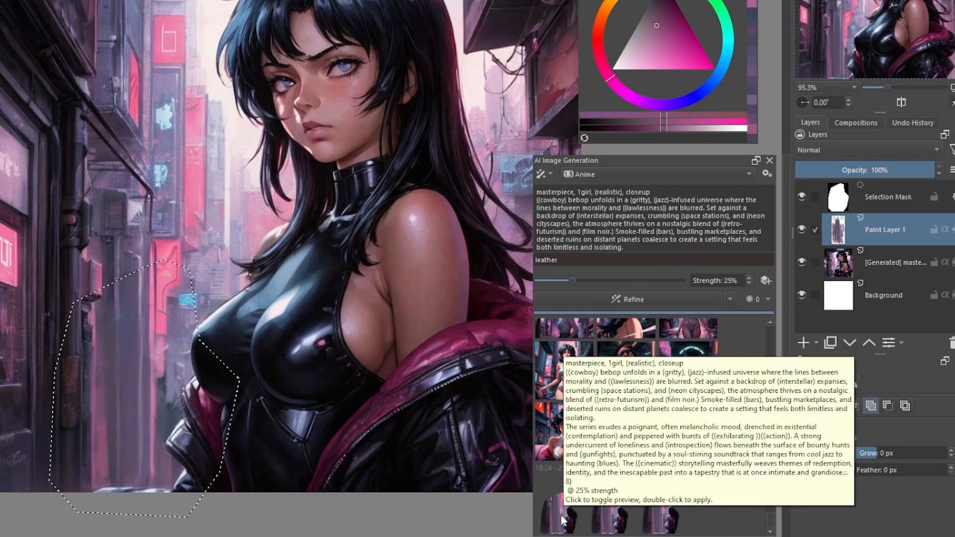
Preview each of the three 25% refine results over the selected alley area
click(562, 518)
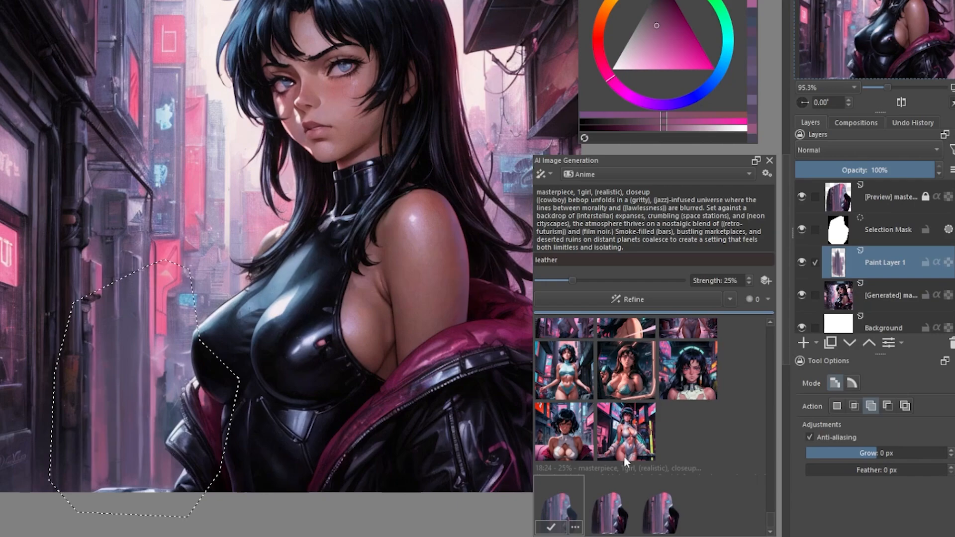
click(613, 517)
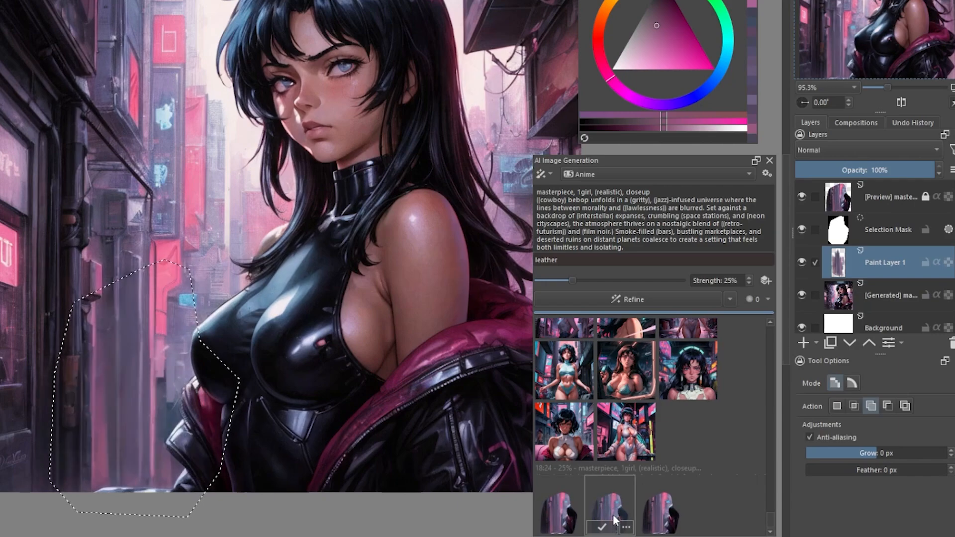
click(662, 515)
click(583, 492)
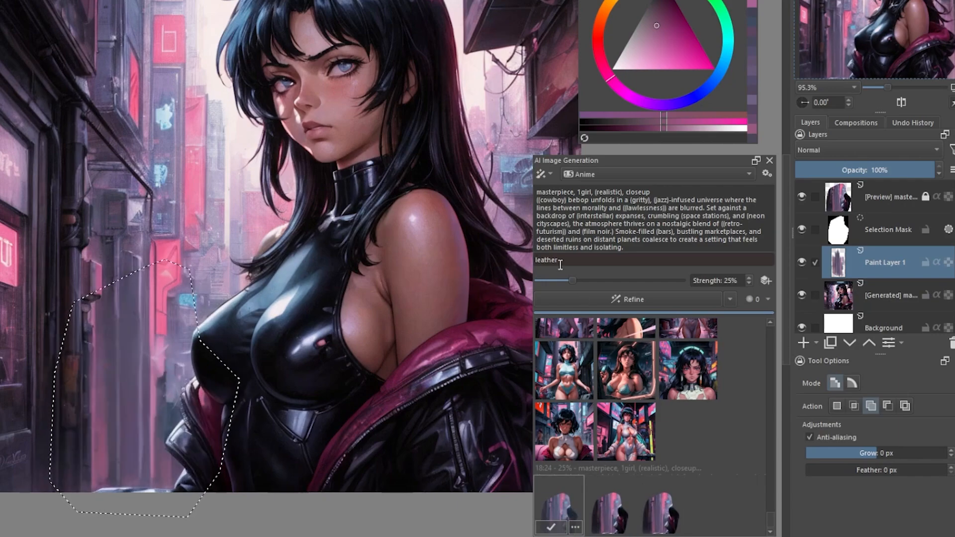
Rerun Refine on the selected area at 35% and again at 40% strength, and apply the first 40% result
drag(574, 280, 585, 280)
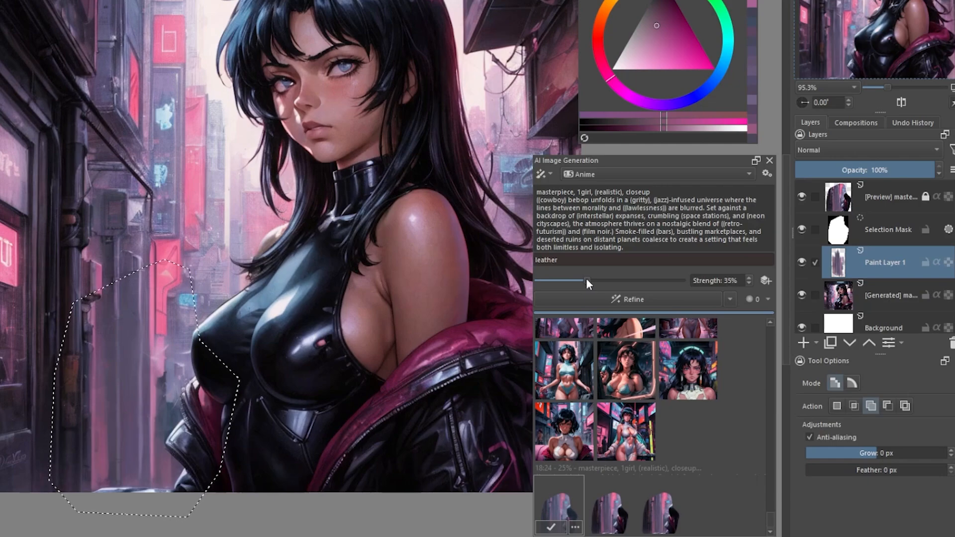
click(597, 297)
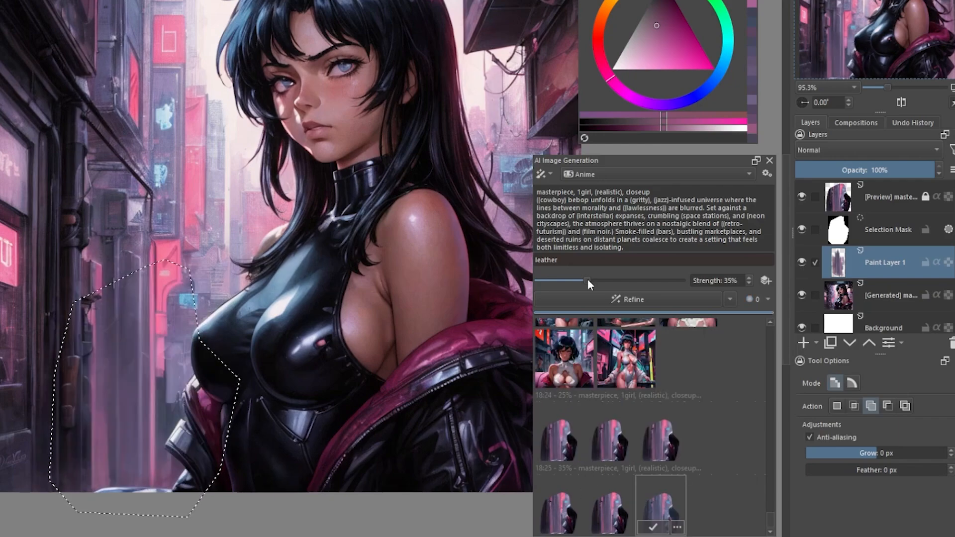
drag(593, 279, 595, 277)
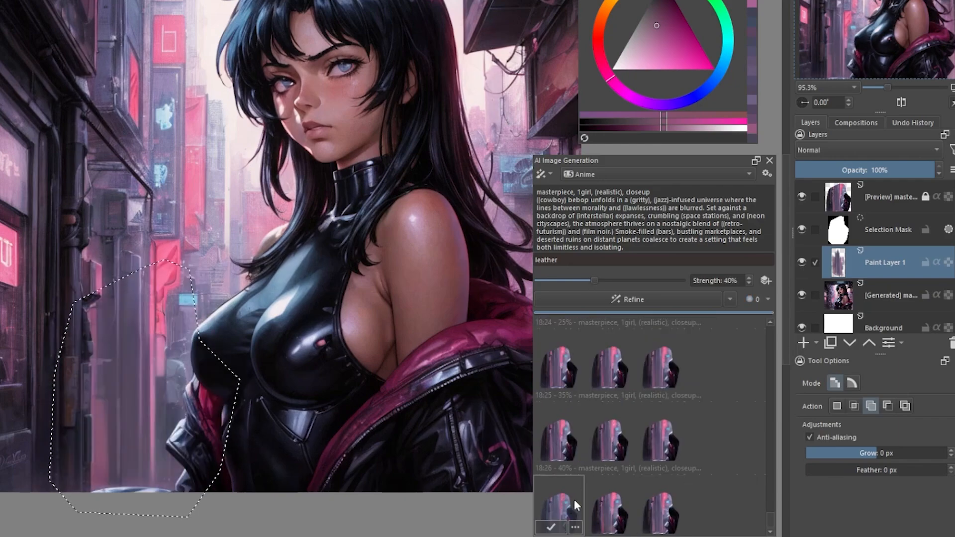
click(551, 528)
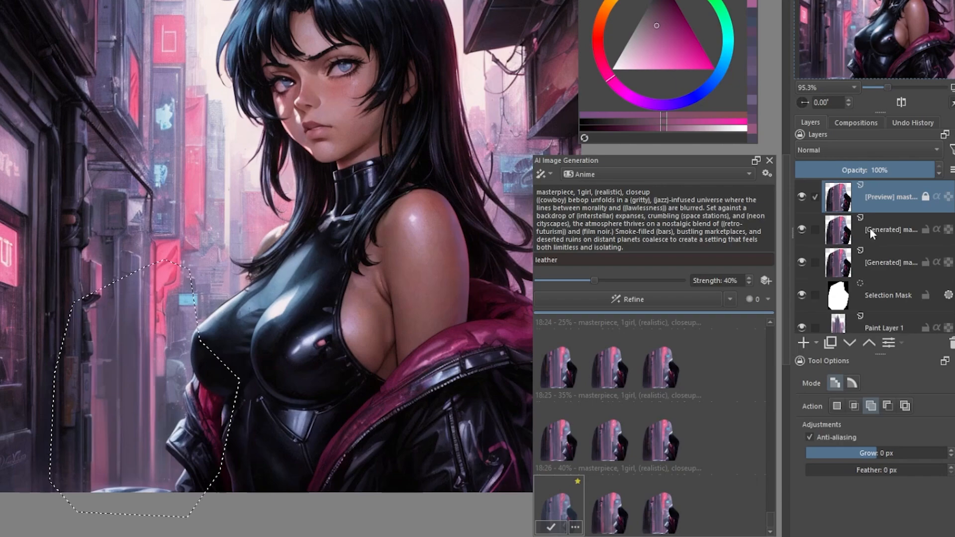
Hide the preview layer and delete the duplicate generated layer directly beneath it
click(802, 197)
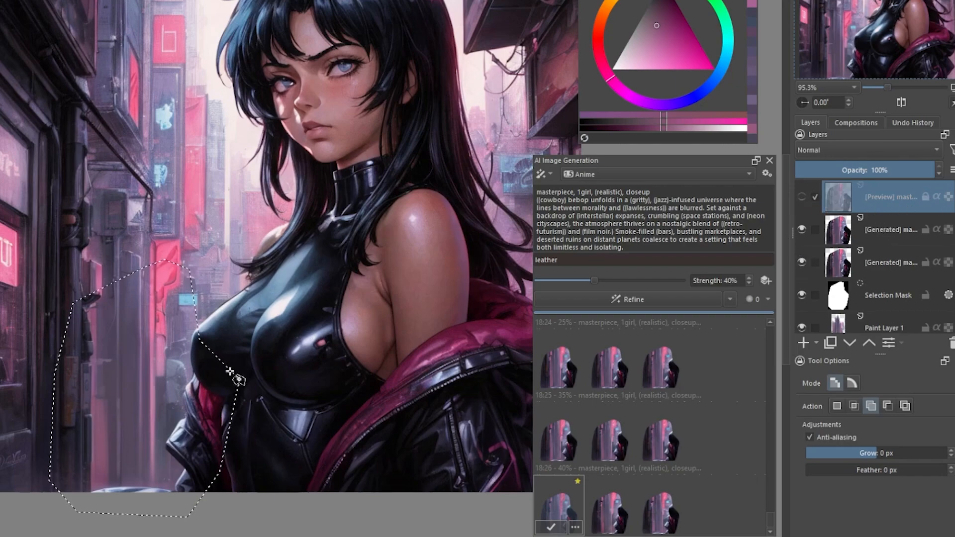
click(888, 231)
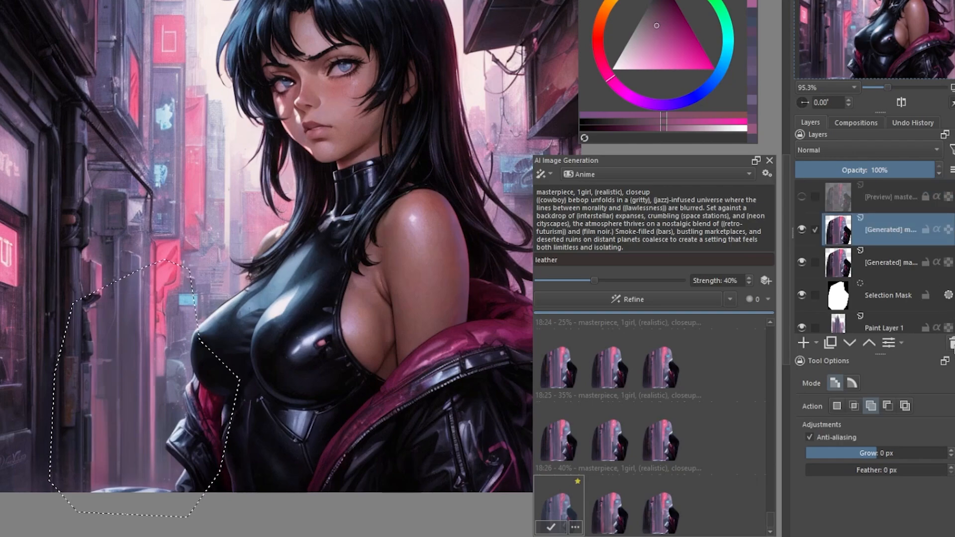
click(953, 347)
Compare the alley area with and without the refined layer by switching that layer's visibility off and on
click(801, 229)
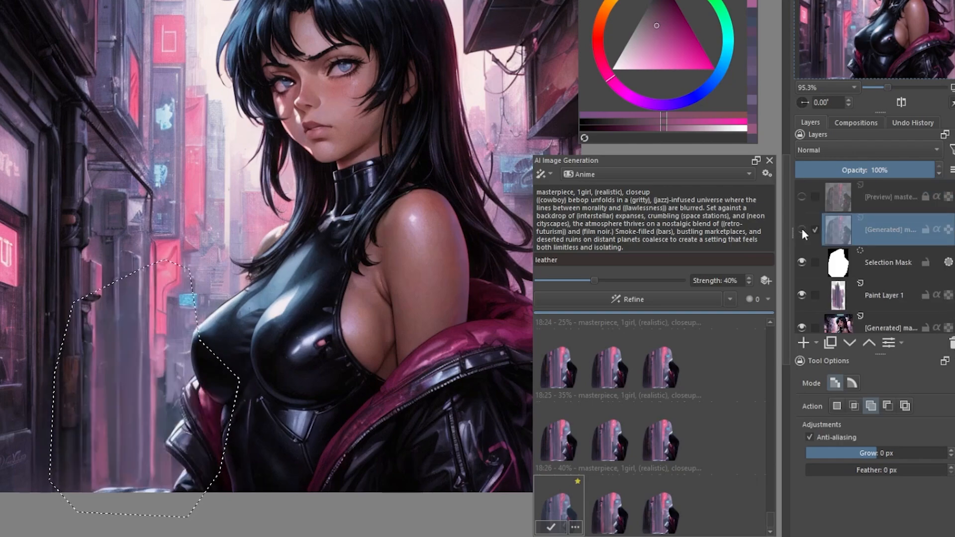
click(802, 229)
click(803, 229)
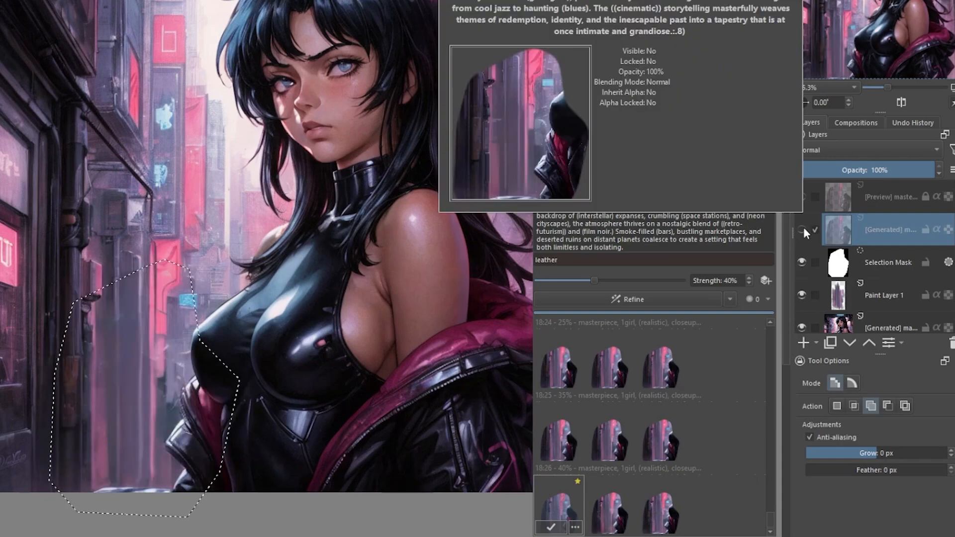
click(803, 228)
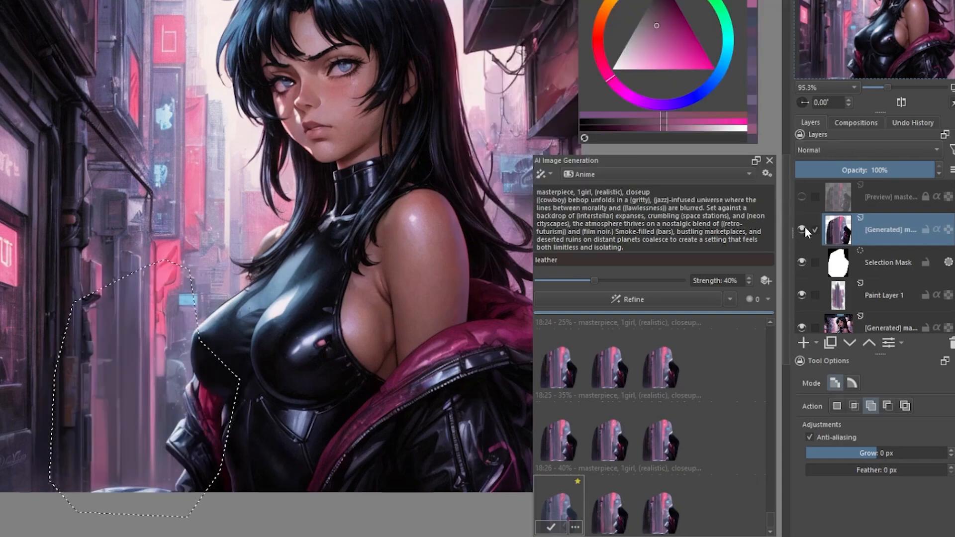
click(804, 227)
click(805, 227)
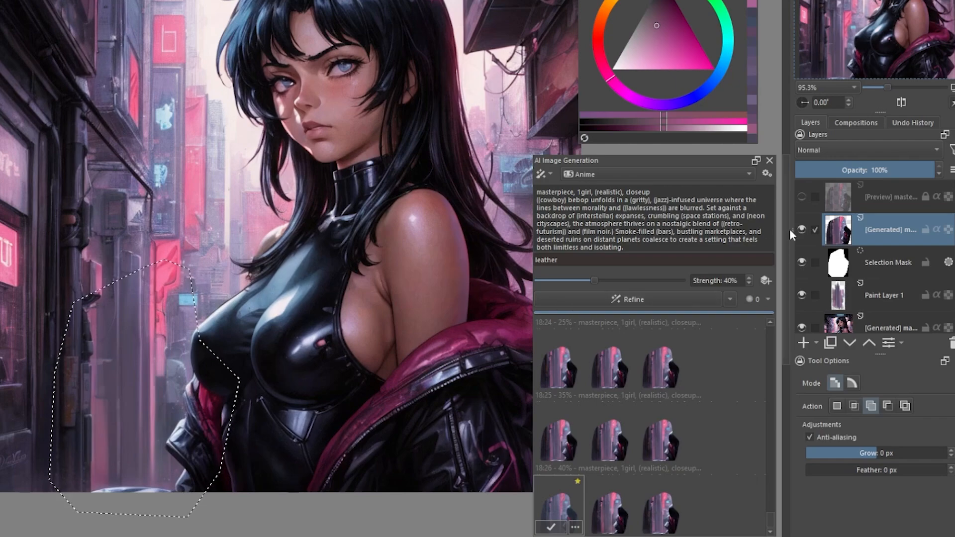
click(802, 229)
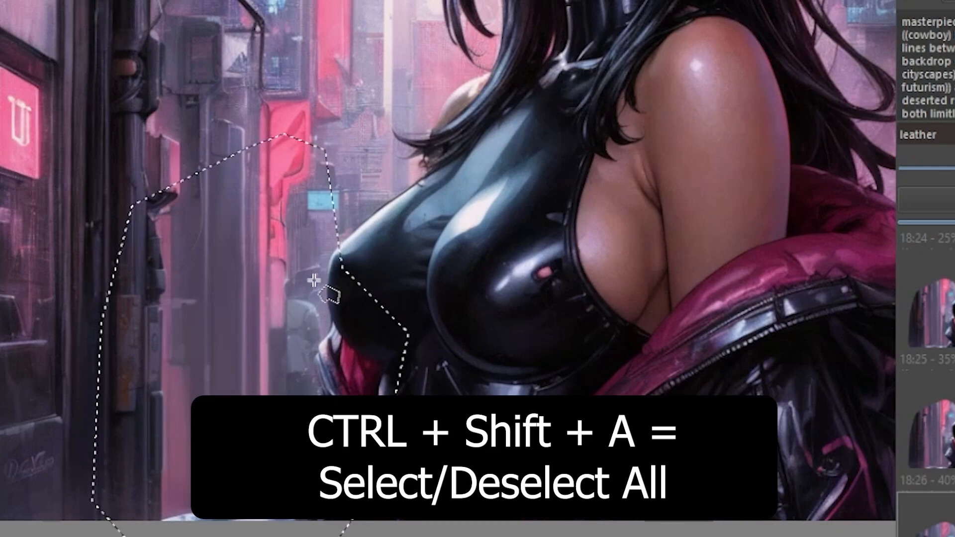
Clear the polygonal selection around the refined alley area
key(ctrl+shift+a)
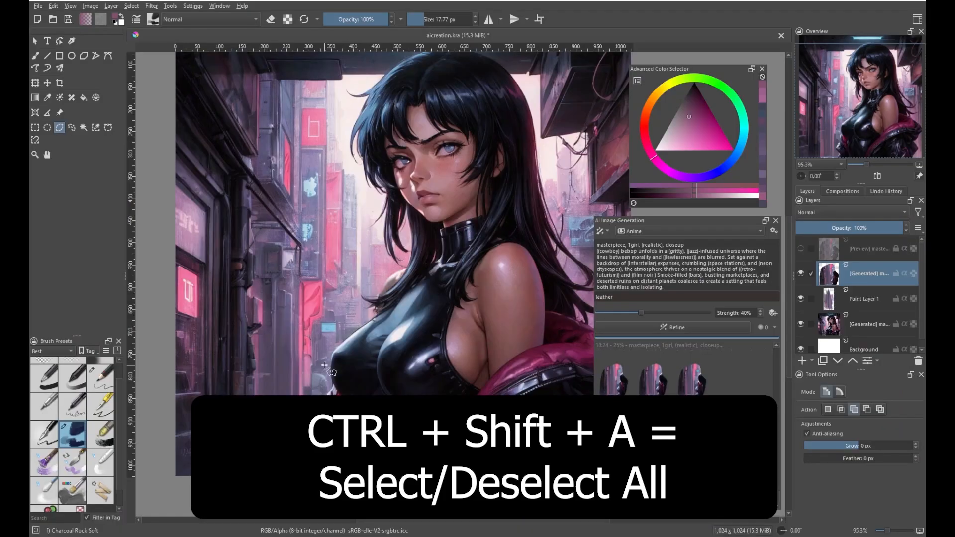
click(132, 6)
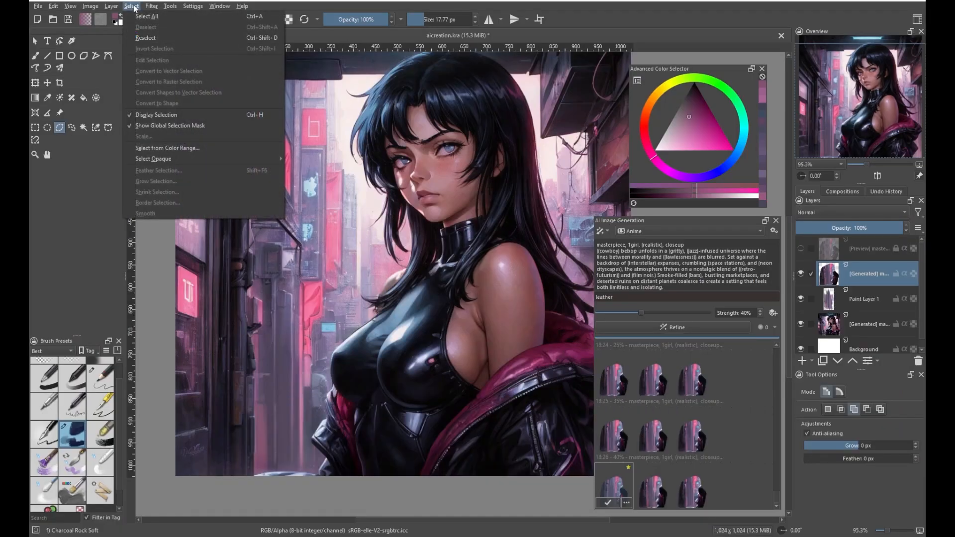
click(288, 2)
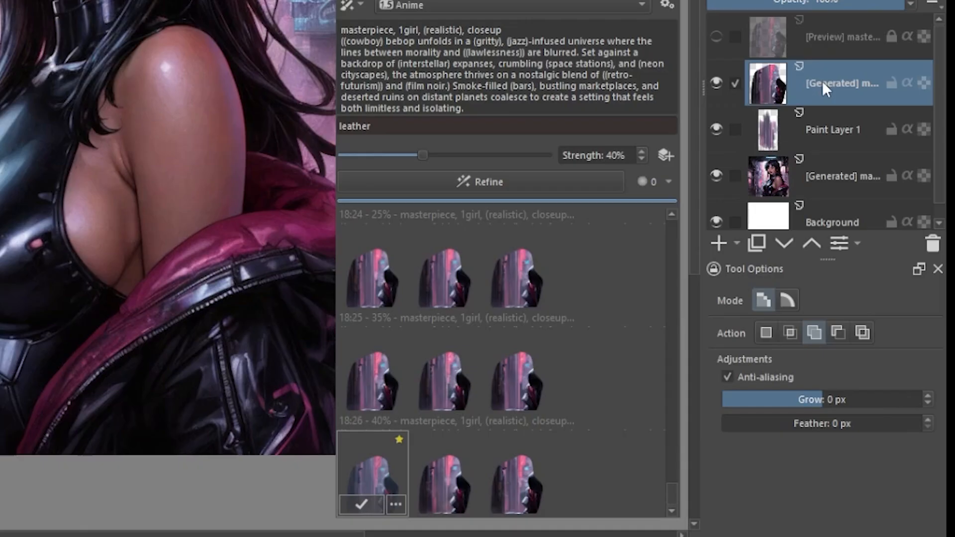
Add a transparency mask to the refined generated layer
right_click(823, 83)
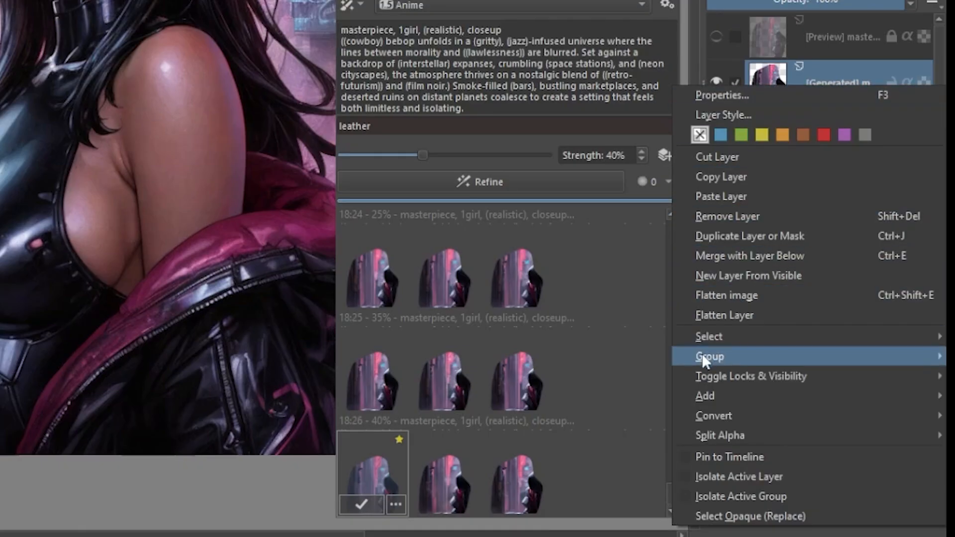
mouse_move(702, 398)
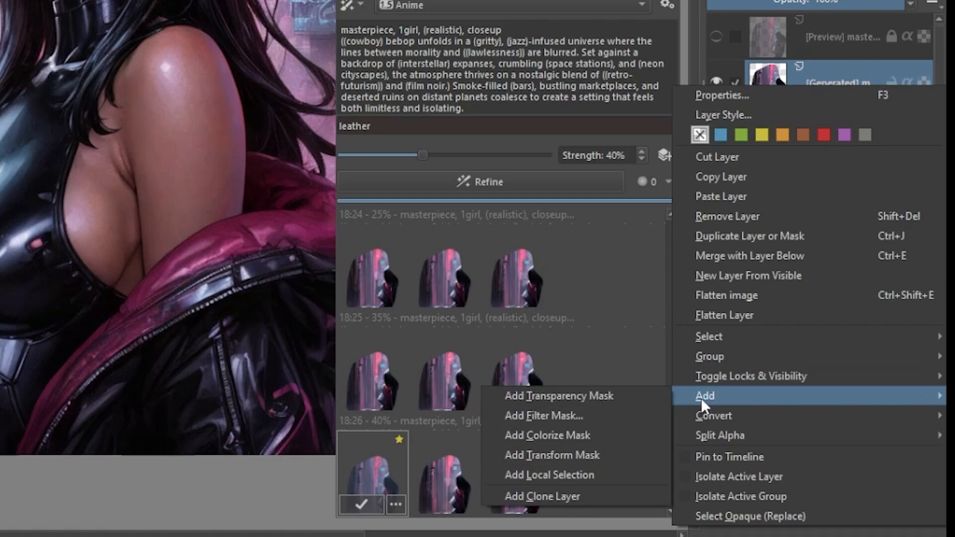
click(625, 396)
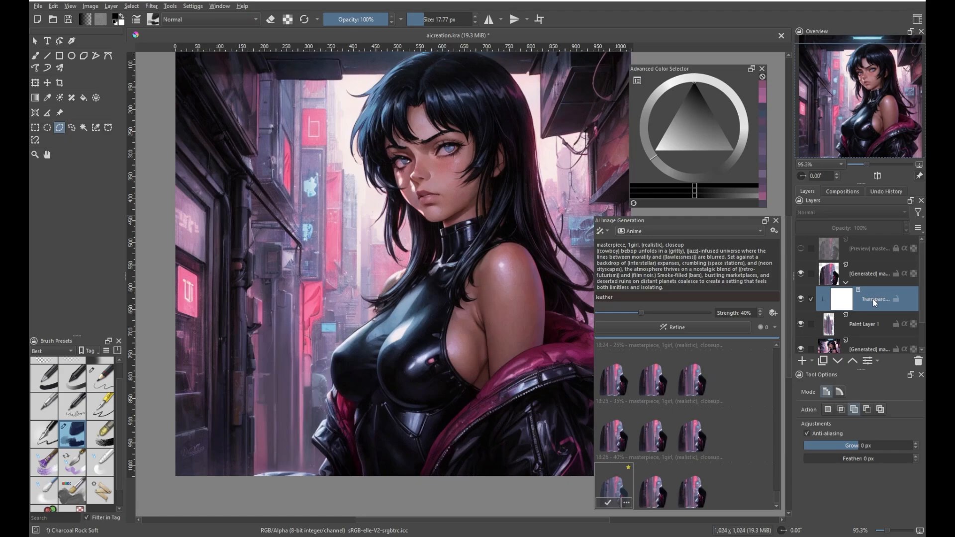
Paint black on the transparency mask with an airbrush preset to hide the refined layer over the woman's bodysuit and jacket
scroll(119, 405, up, 1)
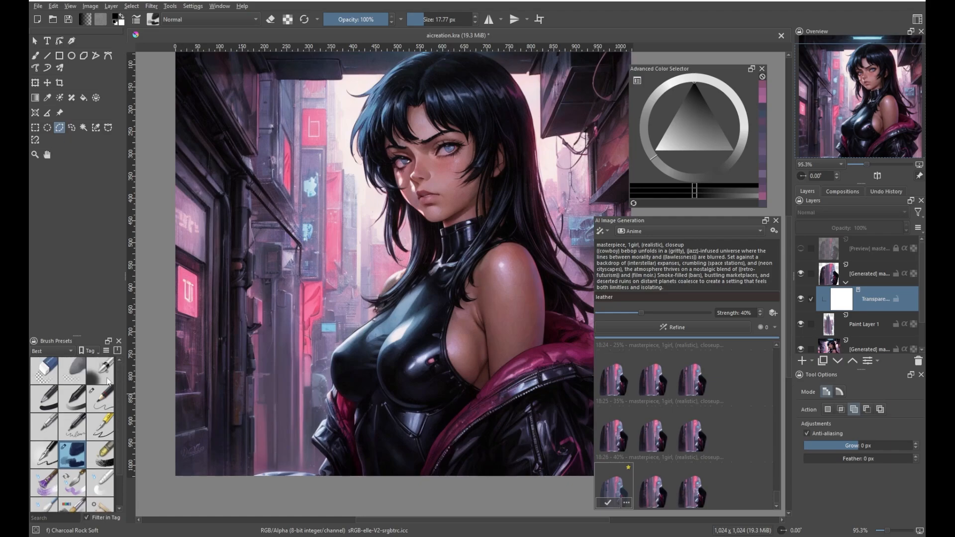
click(108, 378)
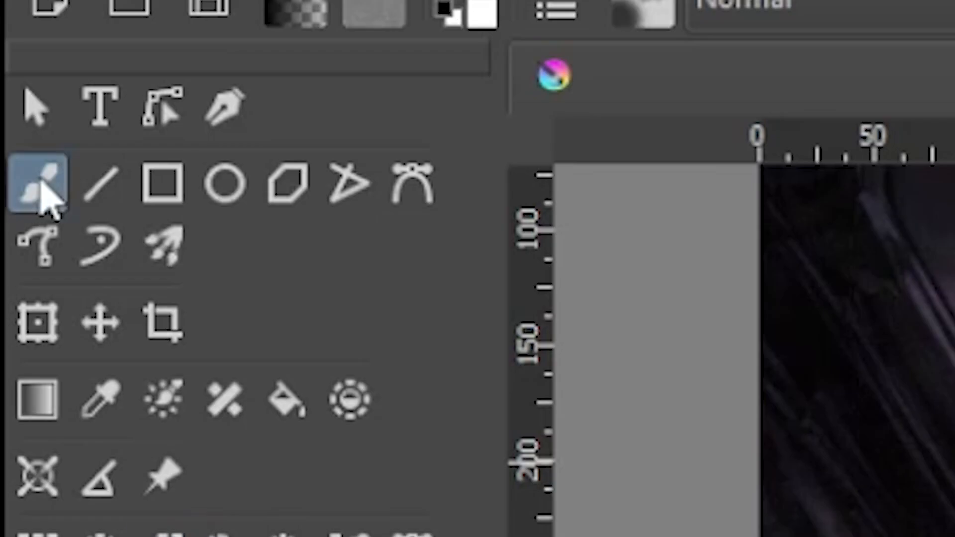
click(35, 55)
mouse_move(403, 334)
shift+mouse_down()
mouse_move(386, 307)
mouse_move(349, 322)
shift+mouse_up()
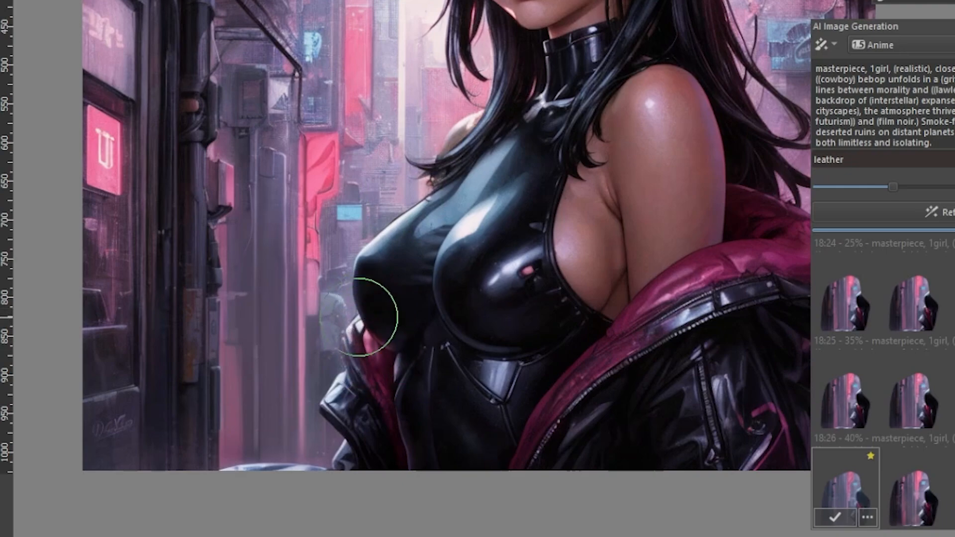
drag(376, 345, 380, 250)
drag(387, 262, 416, 156)
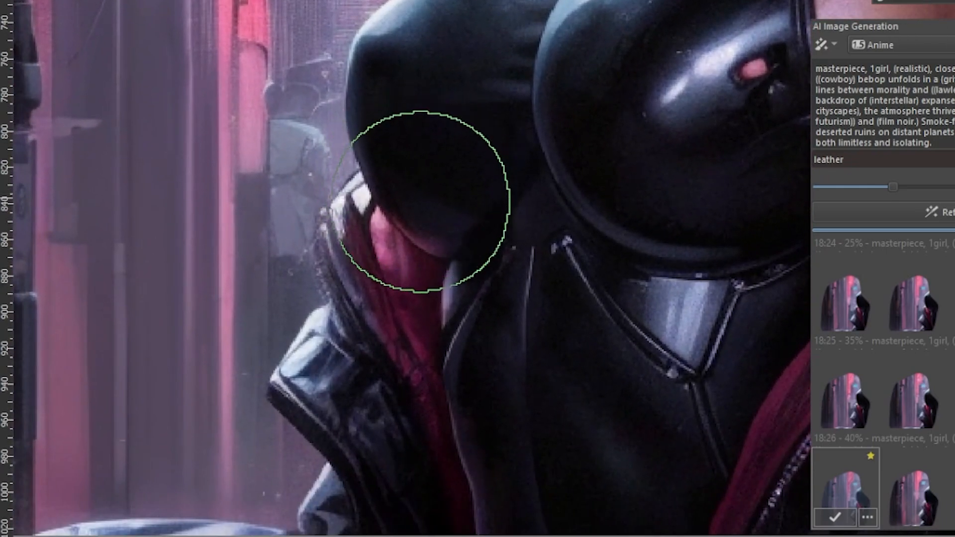
shift+drag(425, 191, 388, 191)
drag(403, 245, 400, 262)
mouse_move(321, 317)
mouse_down()
mouse_move(307, 343)
mouse_move(325, 322)
mouse_move(331, 360)
mouse_move(362, 398)
mouse_move(370, 384)
mouse_move(344, 447)
mouse_move(406, 445)
mouse_move(364, 223)
mouse_move(393, 218)
mouse_move(423, 331)
mouse_move(462, 281)
mouse_move(389, 241)
mouse_move(375, 146)
mouse_move(492, 219)
mouse_move(476, 245)
mouse_move(391, 253)
mouse_move(392, 208)
mouse_move(350, 260)
mouse_up()
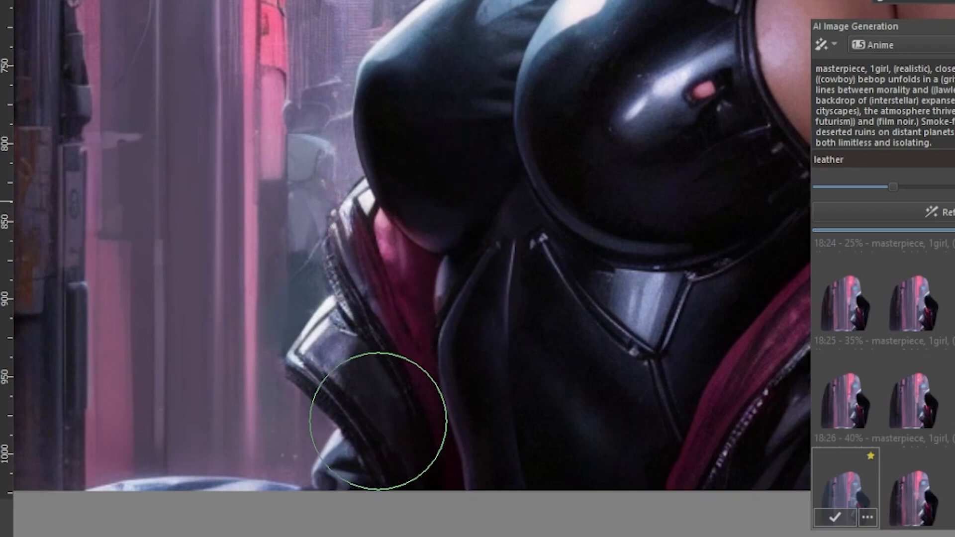
scroll(420, 318, down, 2)
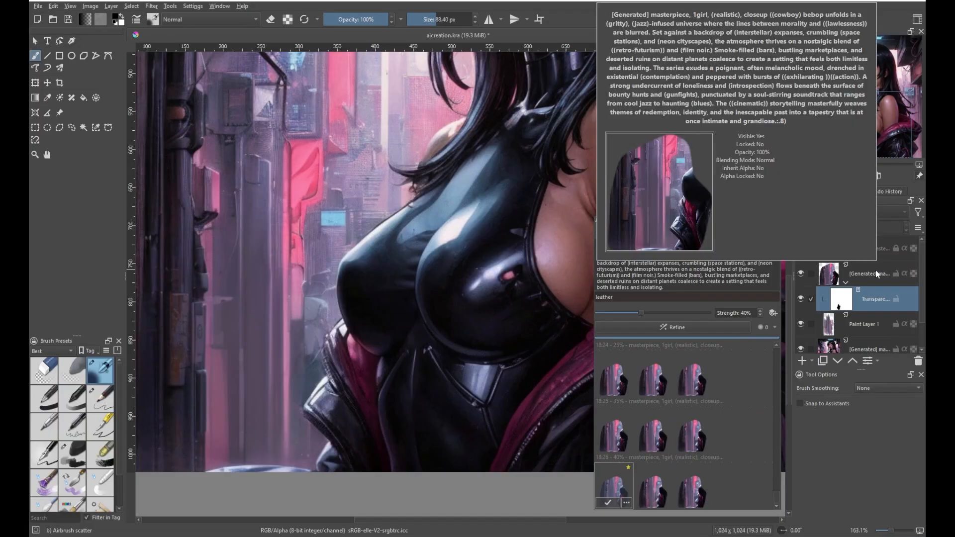
Isolate the refined generated layer to inspect its masked area, and turn the isolation off again
right_click(868, 274)
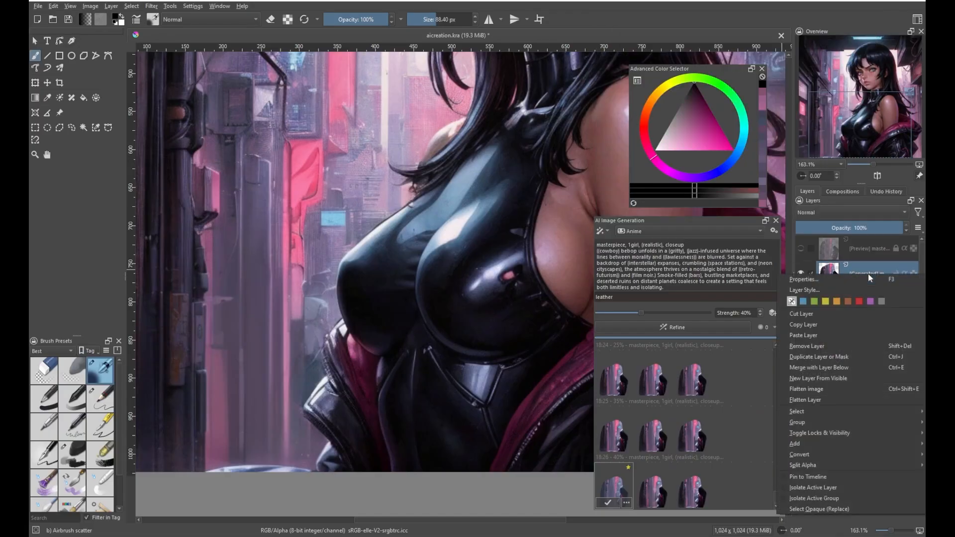
click(831, 457)
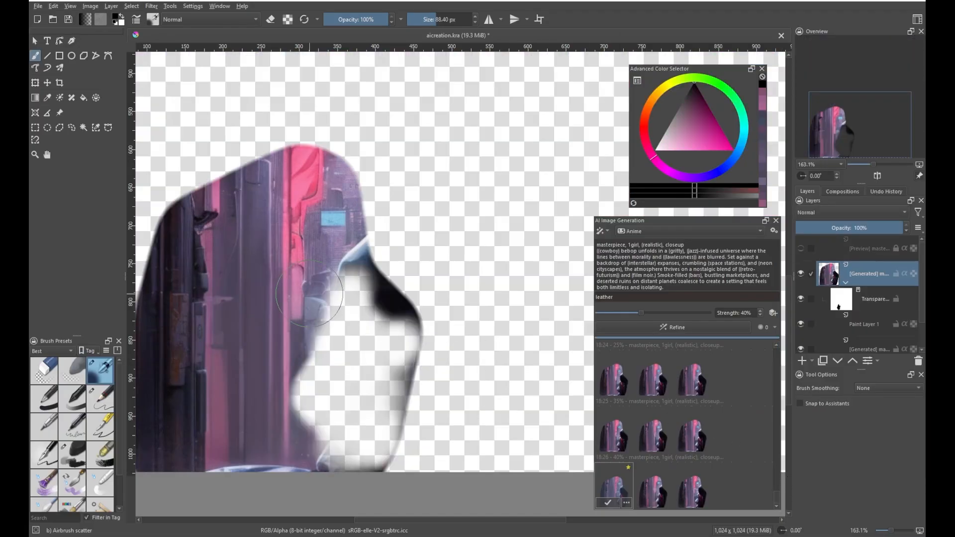
scroll(364, 282, down, 2)
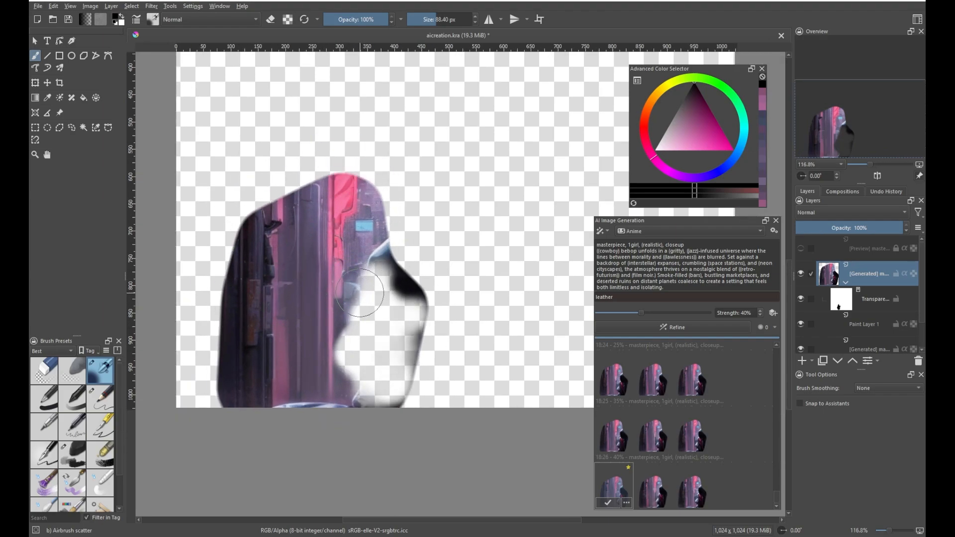
right_click(866, 272)
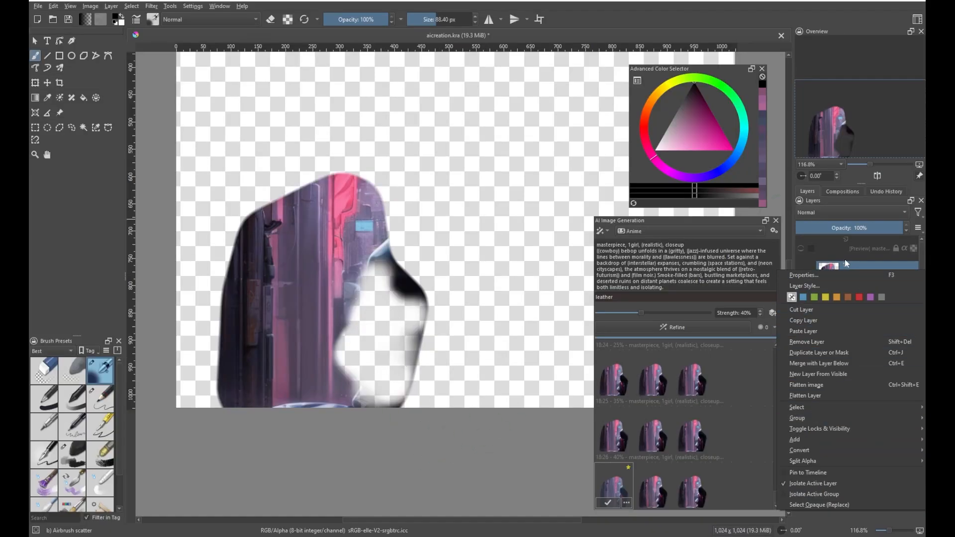
click(859, 261)
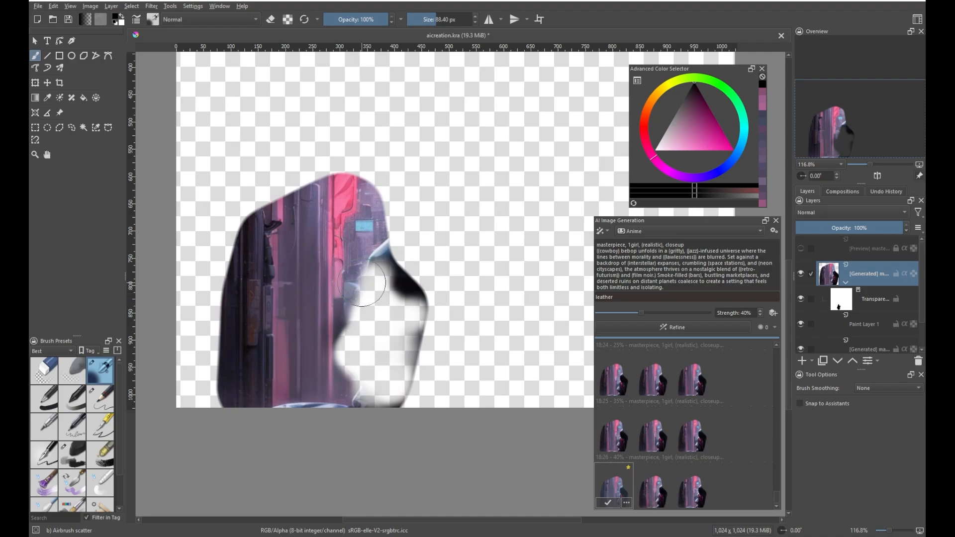
right_click(871, 275)
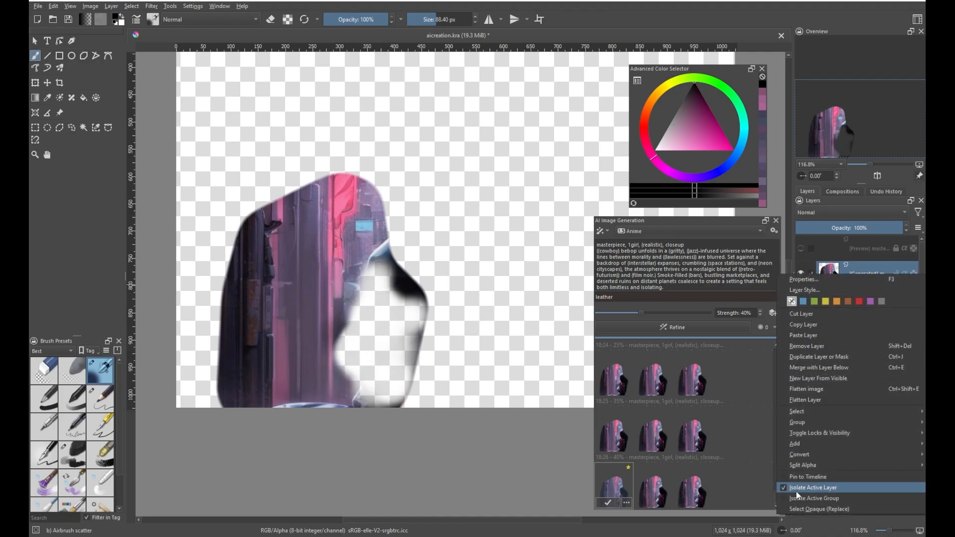
click(788, 488)
Select the transparency mask again and paint out more of the refined layer along the jacket's edge
key(bracketright)
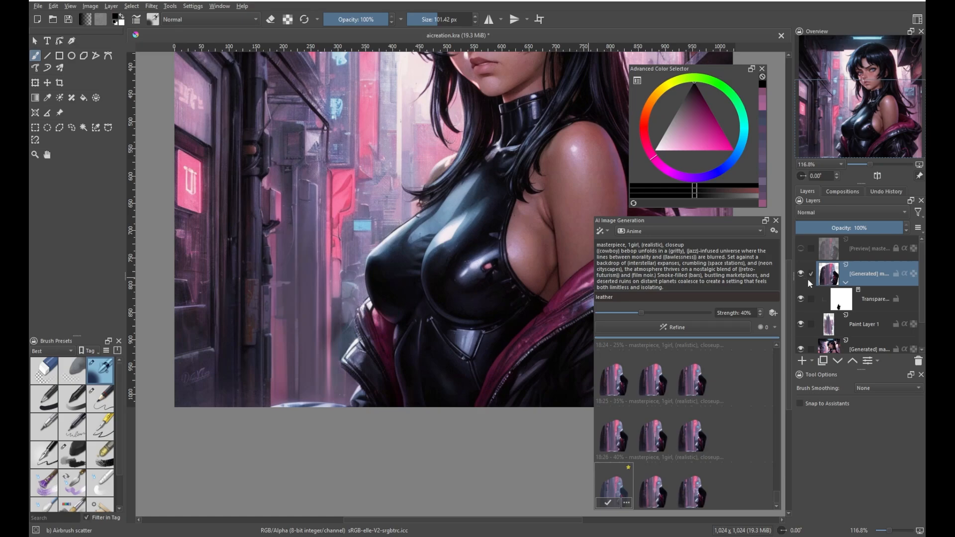
click(875, 304)
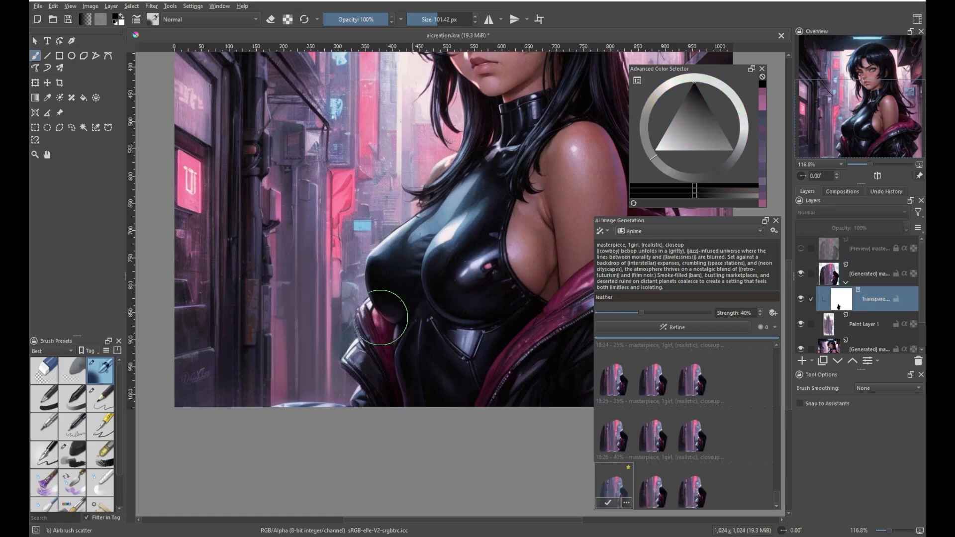
drag(368, 316, 358, 316)
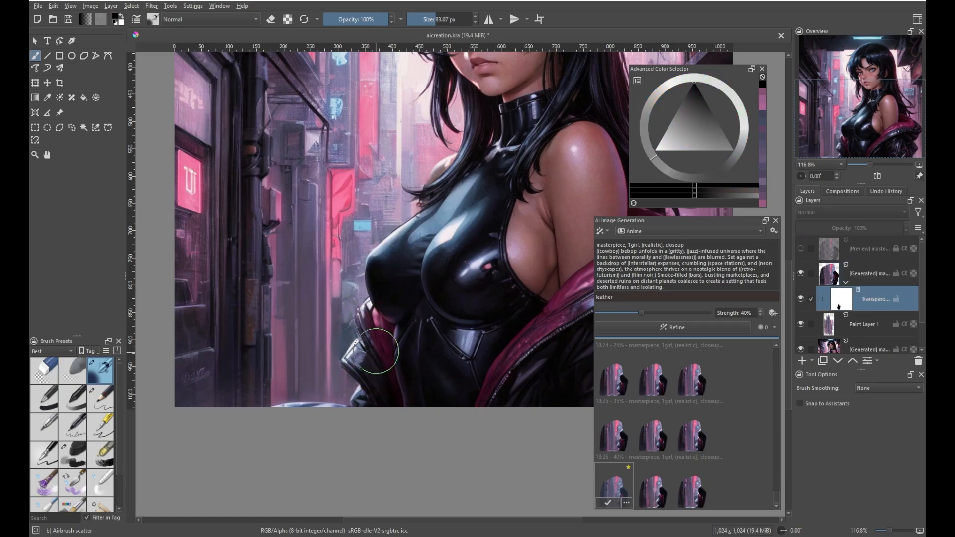
Paint out a little more of the refined layer over the jacket sleeve on the transparency mask
mouse_move(376, 355)
mouse_down()
mouse_move(393, 336)
mouse_move(375, 360)
mouse_up()
scroll(375, 362, down, 1)
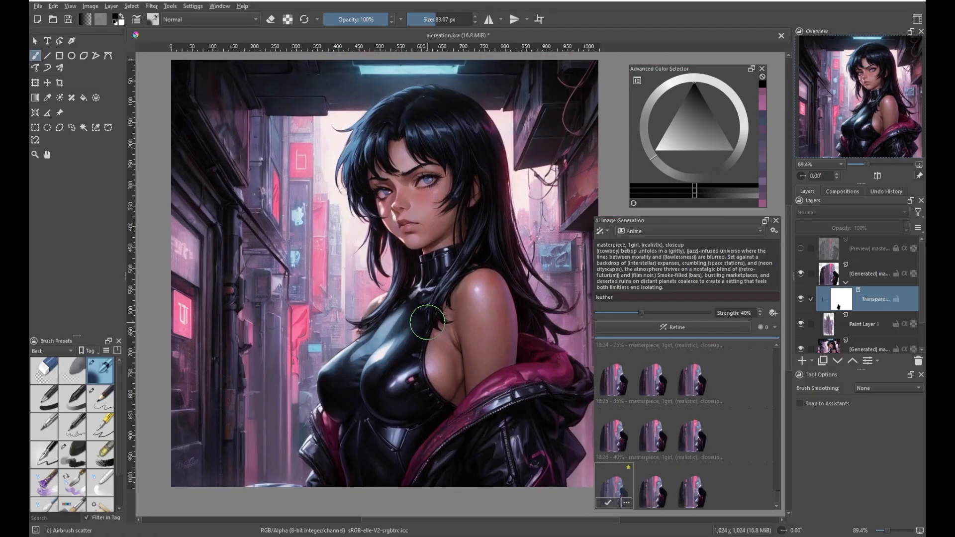
Add a paint layer above the refined generated layer and retouch the portrait using the Charcoal Rock Soft brush with colors sampled from the face
click(859, 272)
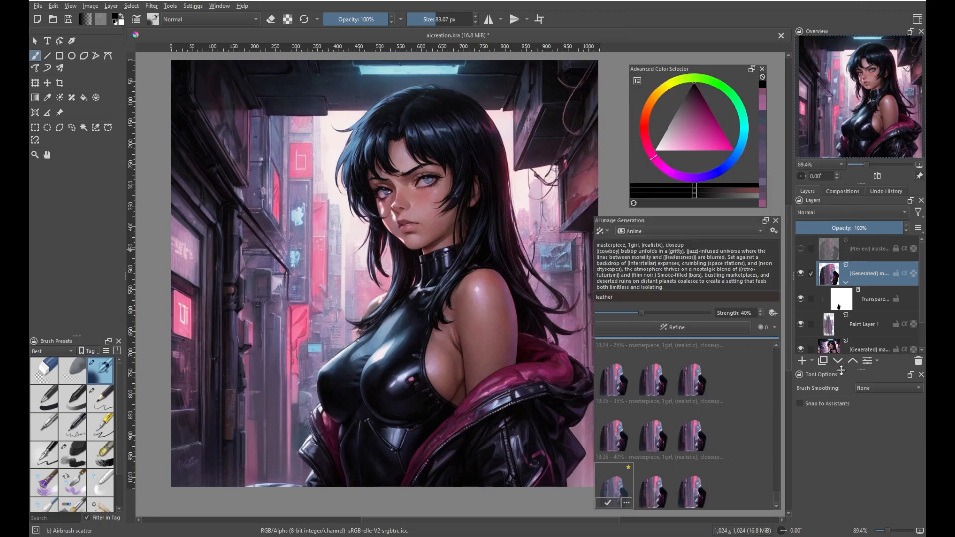
click(801, 361)
ctrl+click(382, 196)
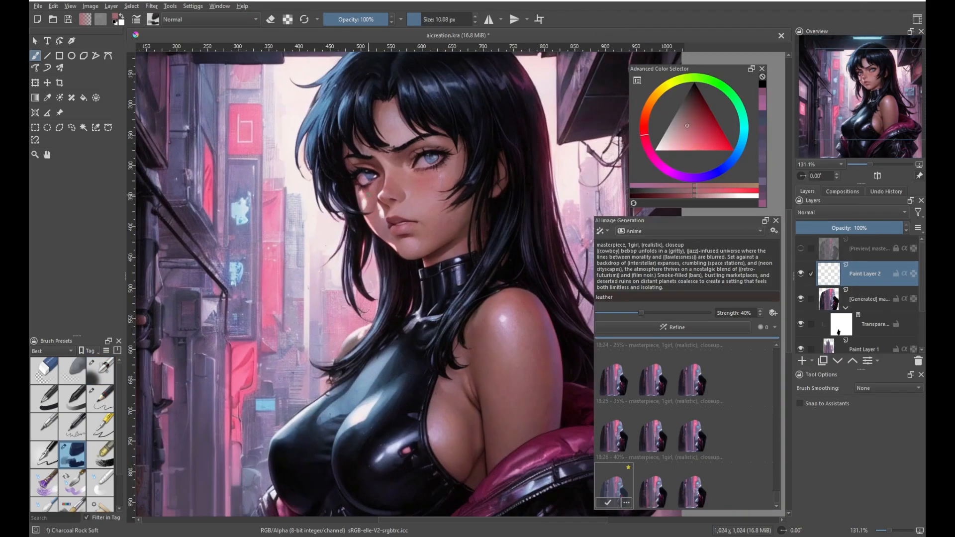
ctrl+click(369, 194)
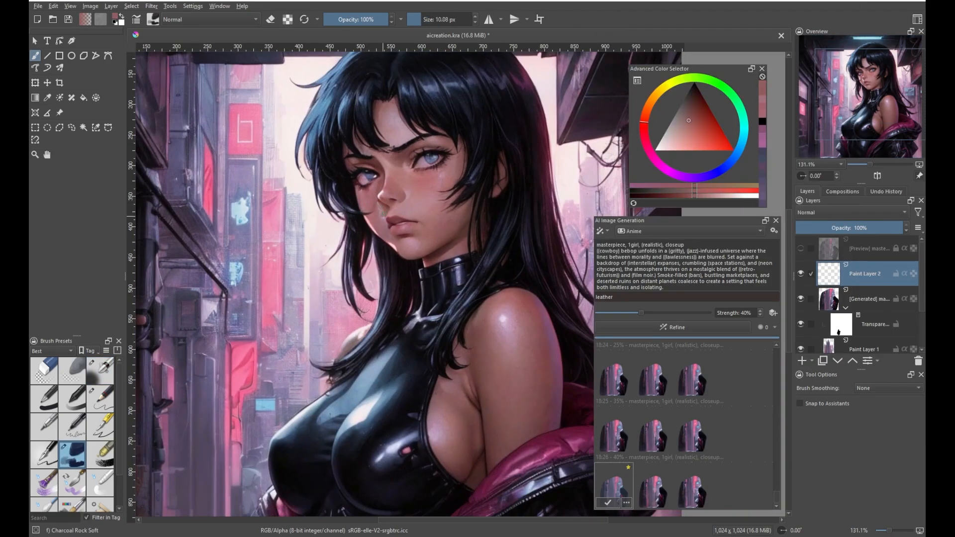
drag(379, 278, 348, 194)
scroll(364, 193, up, 2)
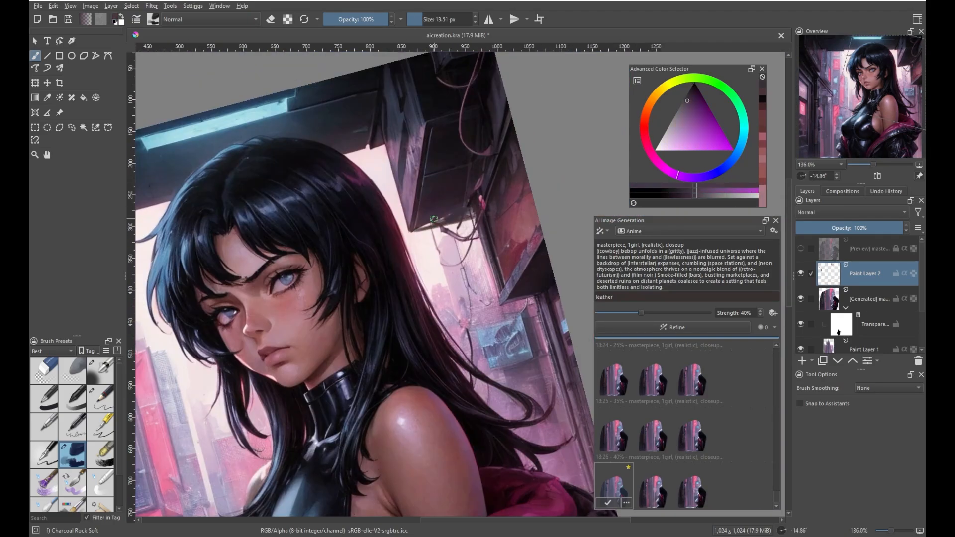
scroll(455, 309, down, 4)
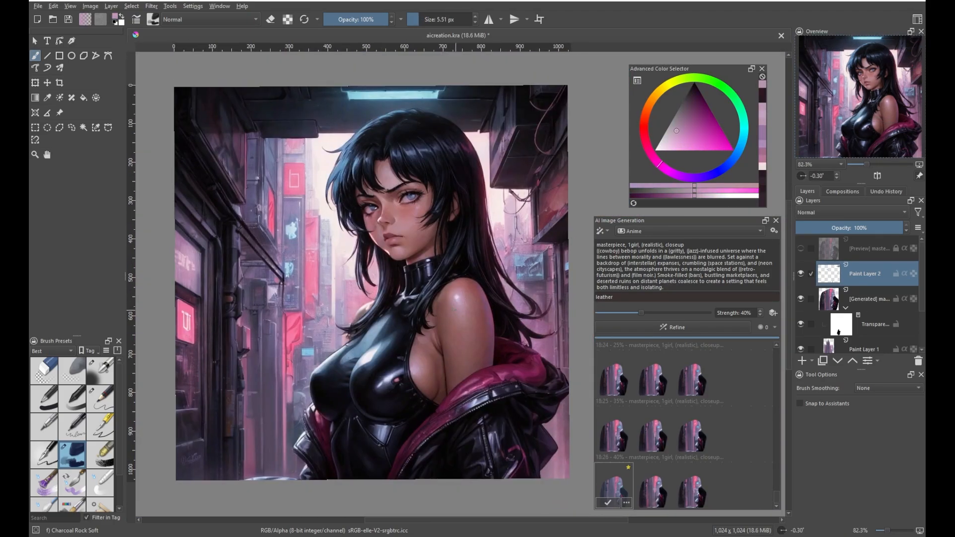
scroll(369, 347, up, 1)
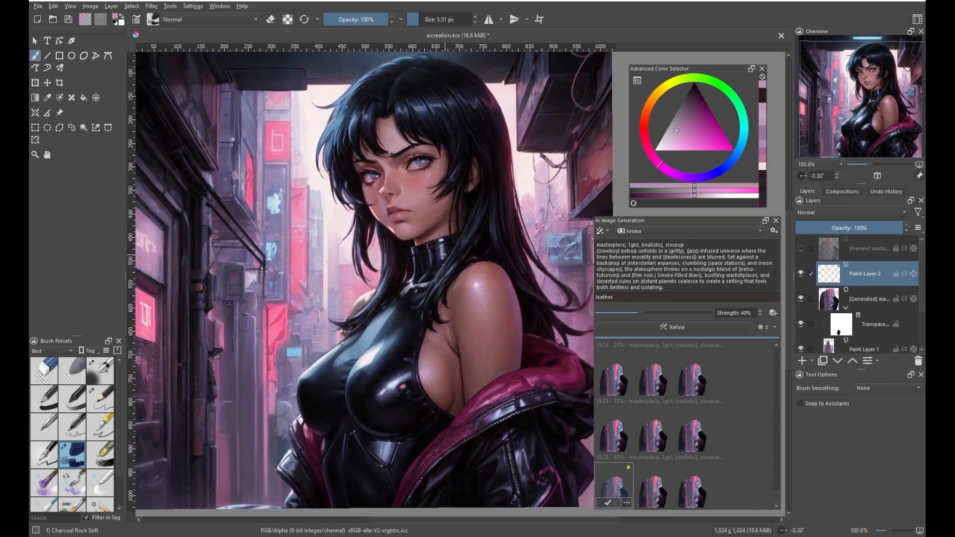
Compare the portrait with and without the retouching paint layer by toggling that layer's visibility
click(801, 275)
click(801, 276)
click(801, 276)
click(802, 275)
click(801, 276)
click(801, 276)
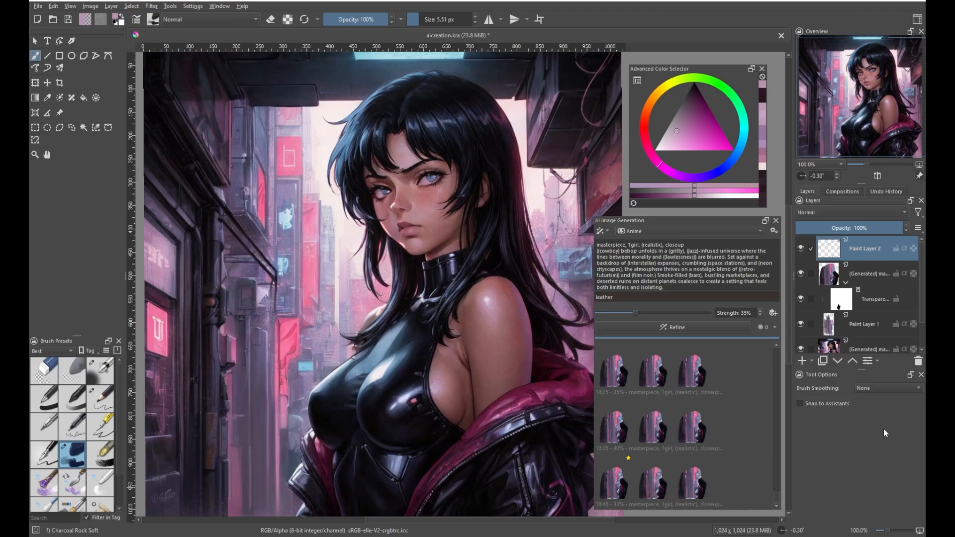
Examine the AI docker's Upscale workspace and its refine options, and return to the Generate workspace
click(601, 231)
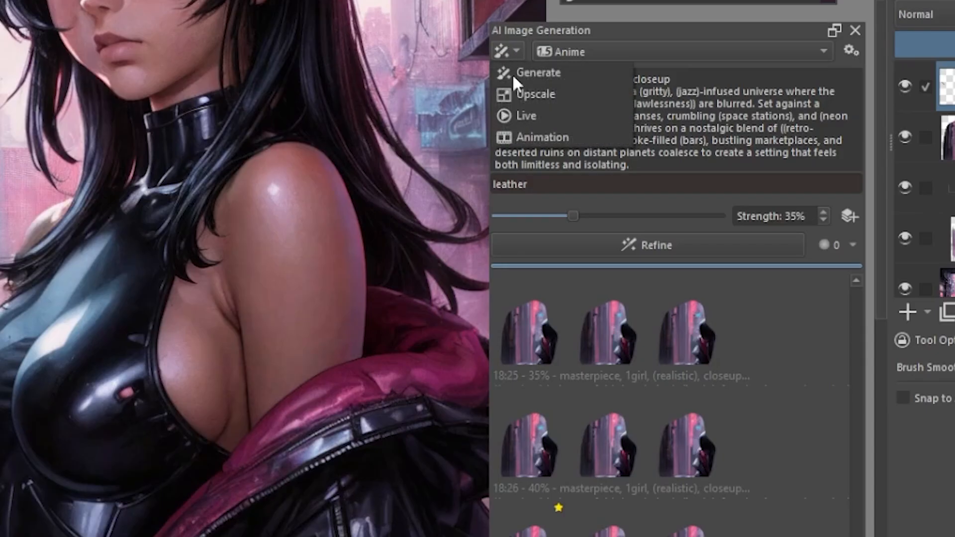
click(517, 92)
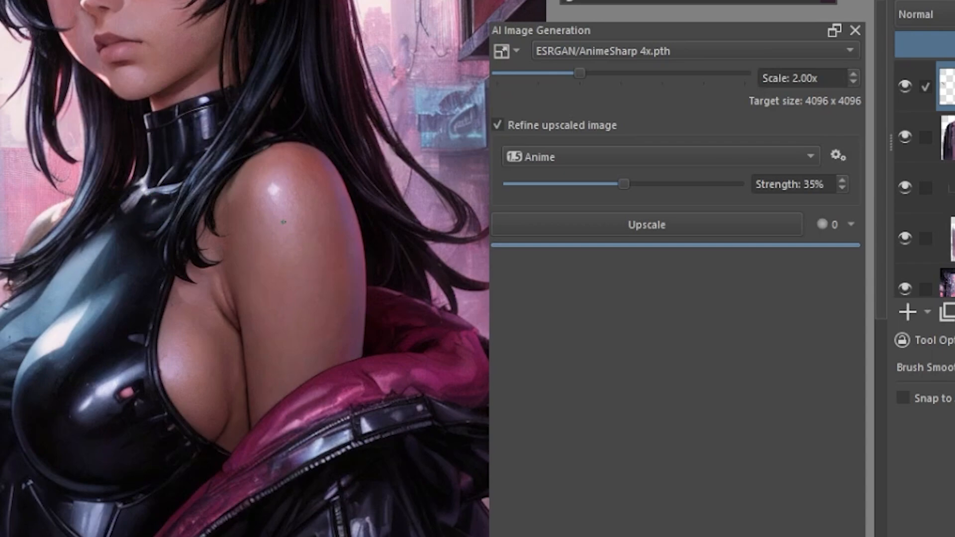
scroll(172, 25, up, 1)
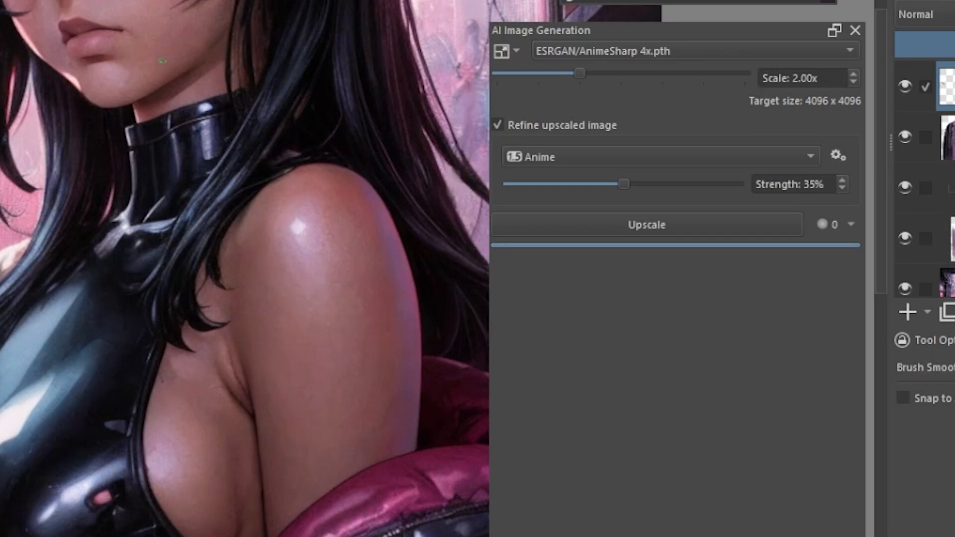
scroll(177, 147, down, 1)
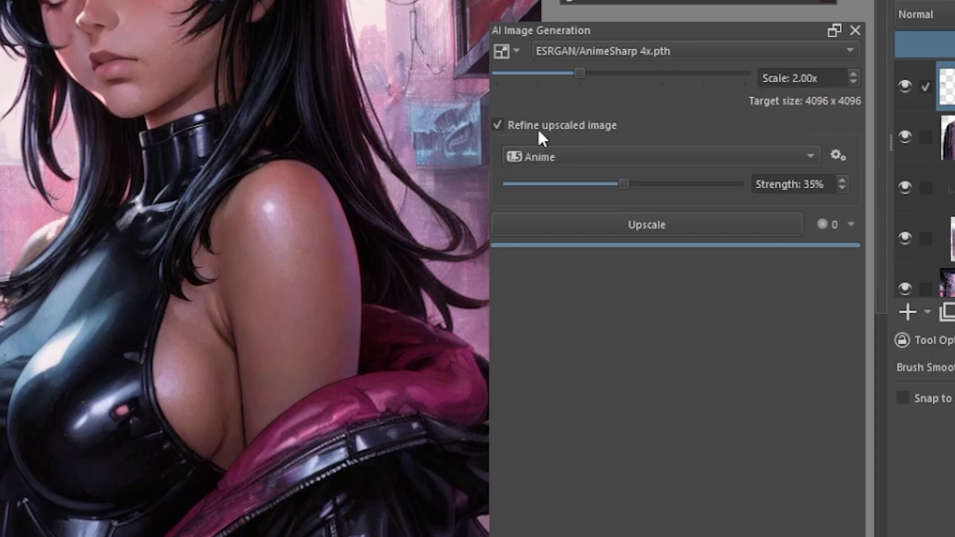
click(512, 58)
click(512, 65)
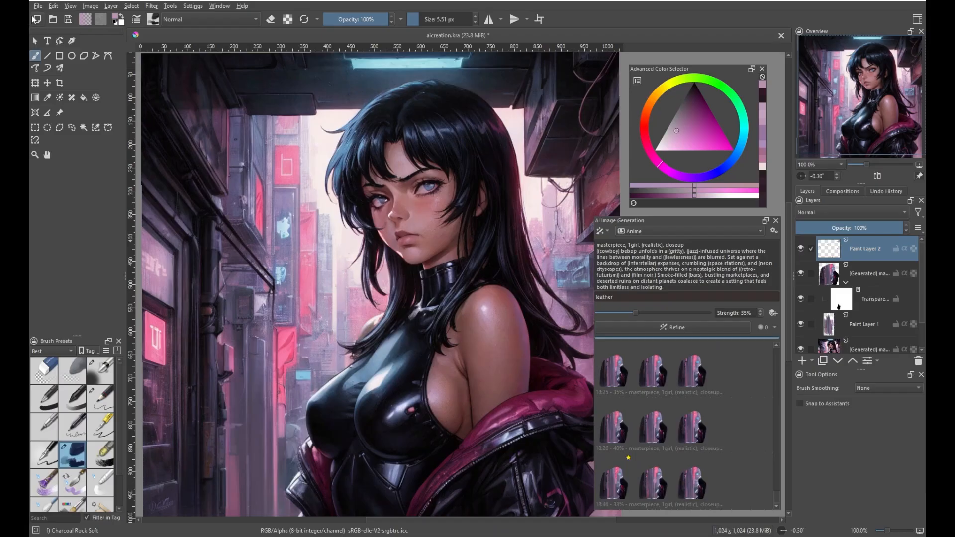
Scale the image to 2048 x 2048 px with constrained proportions
click(90, 6)
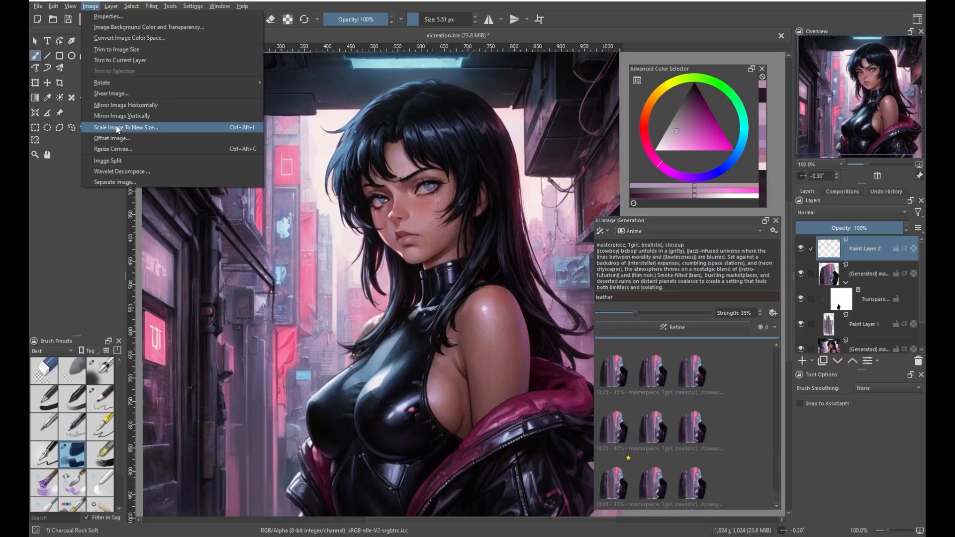
click(119, 326)
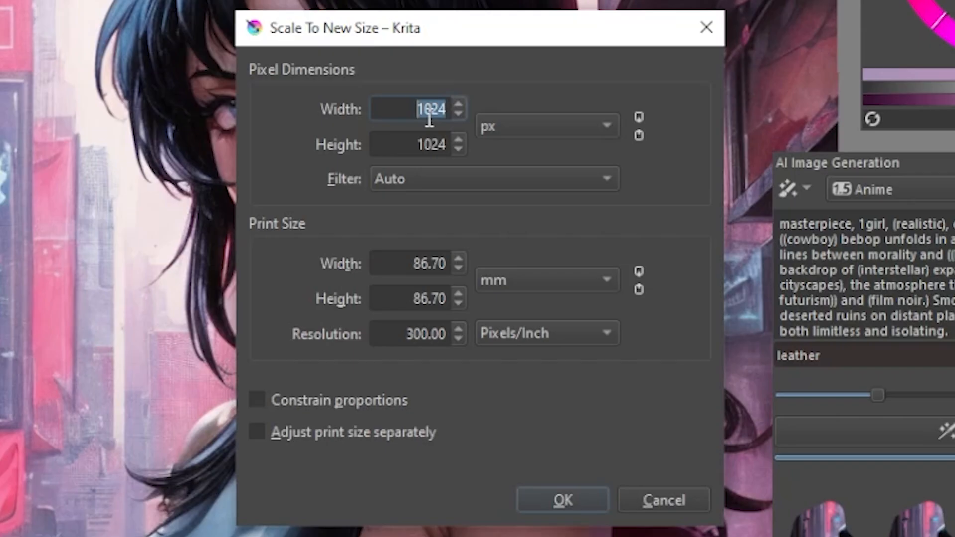
click(424, 110)
click(637, 135)
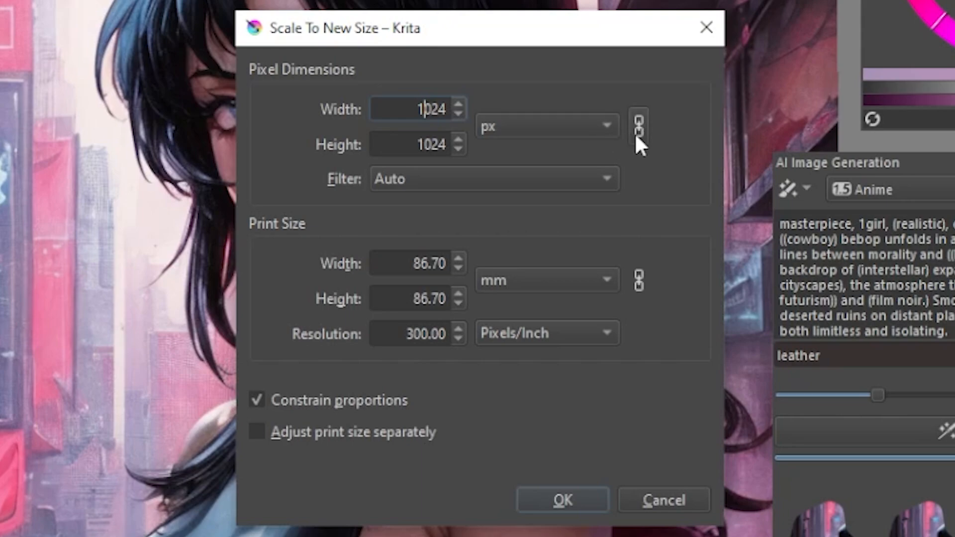
double_click(420, 111)
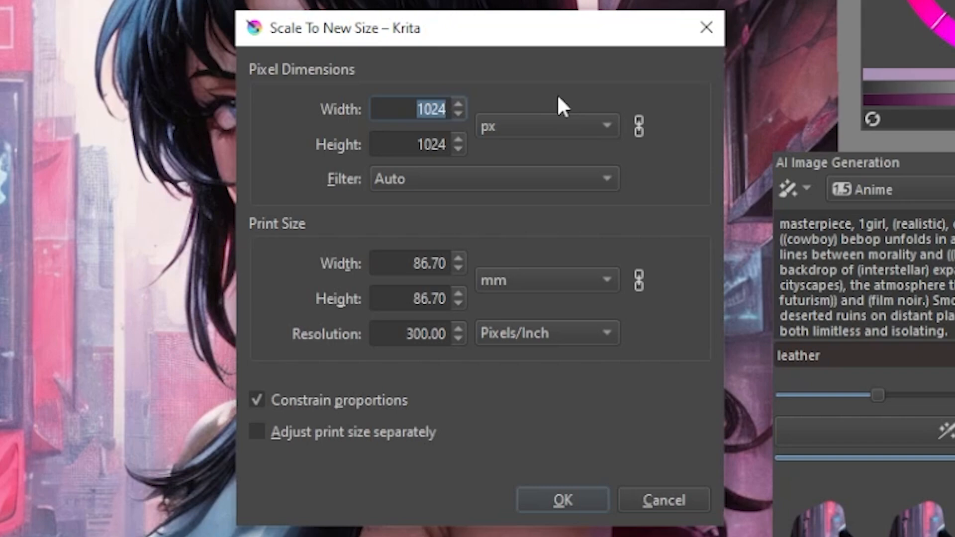
text(2048)
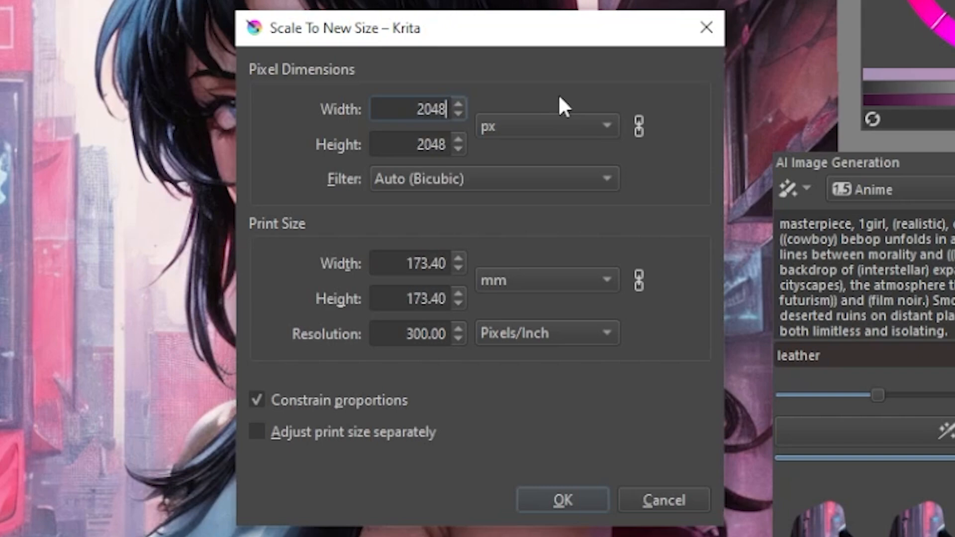
click(592, 502)
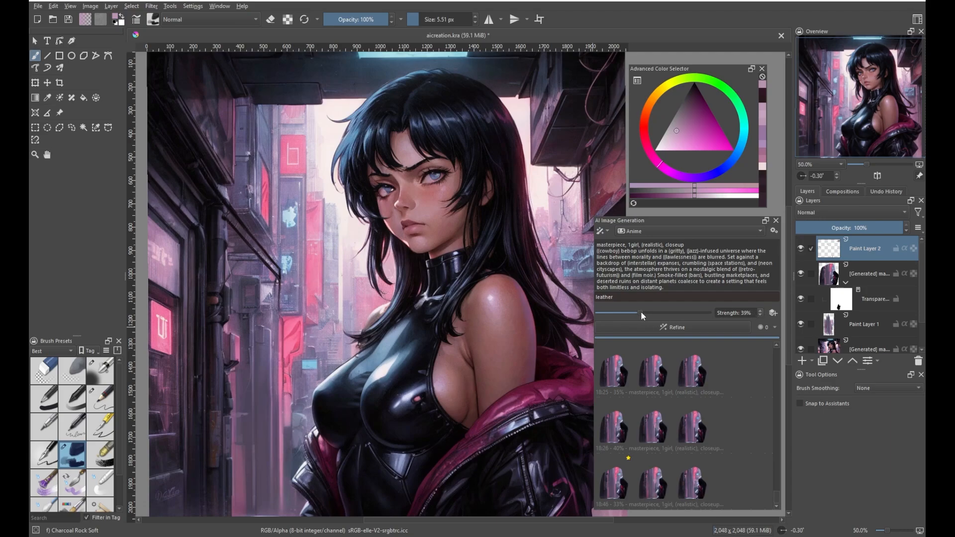
Refine the whole enlarged image with the Anime style at 41% strength
click(671, 328)
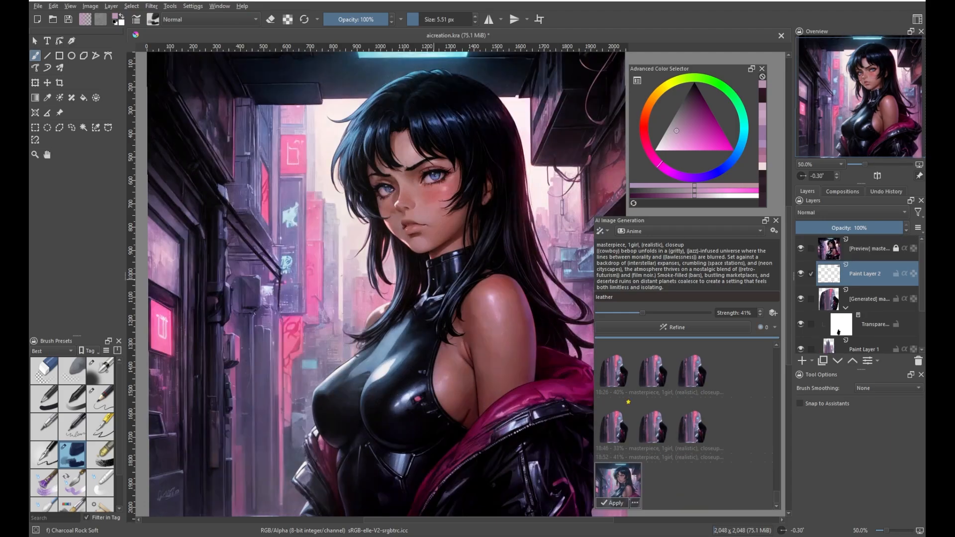
scroll(435, 275, down, 1)
drag(436, 275, 425, 289)
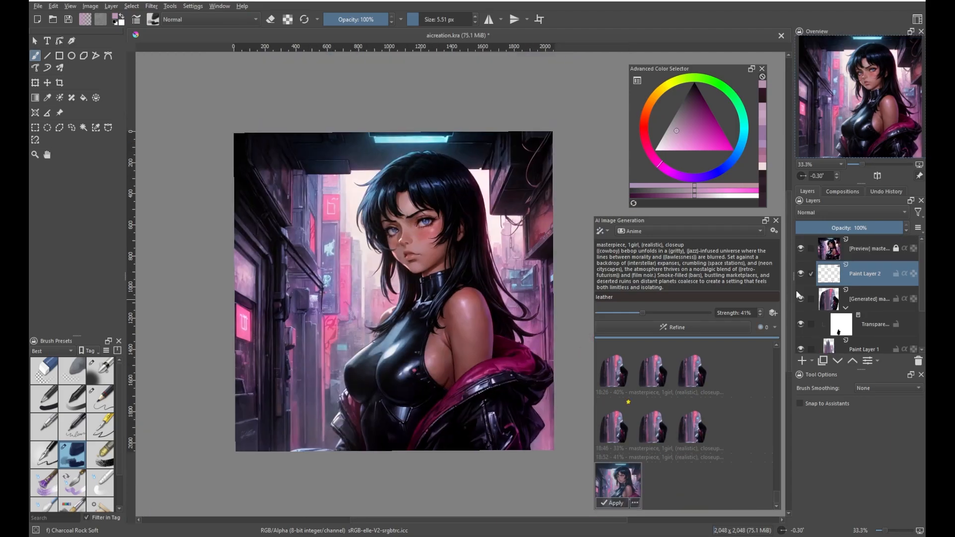
Compare the refined preview with the underlying image by toggling the preview layer's visibility, looking closely at the face
click(800, 250)
click(800, 250)
scroll(430, 247, up, 2)
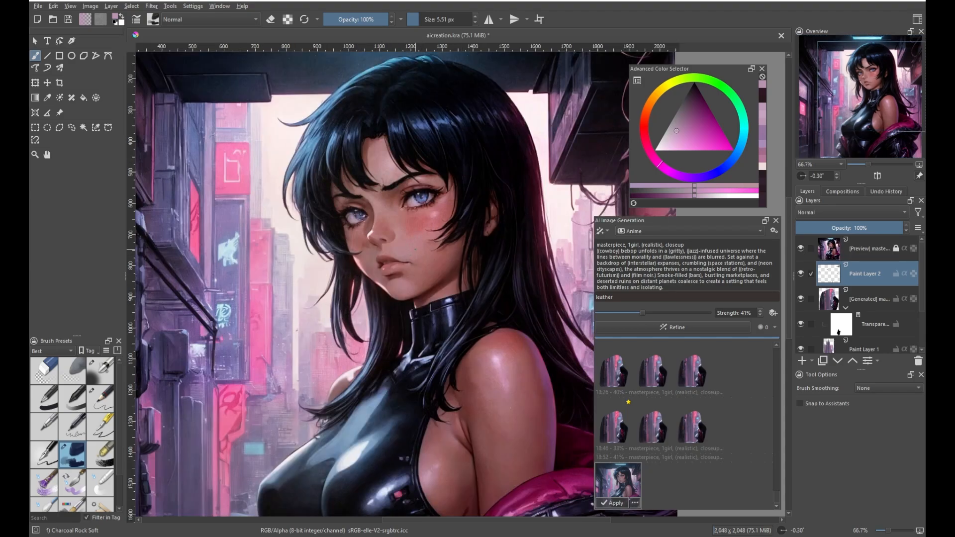
click(801, 247)
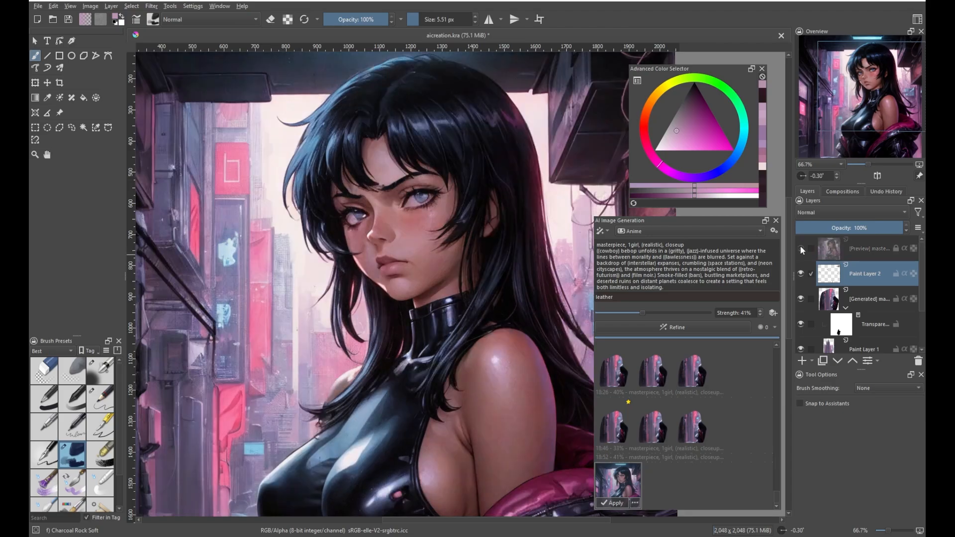
click(801, 247)
click(801, 249)
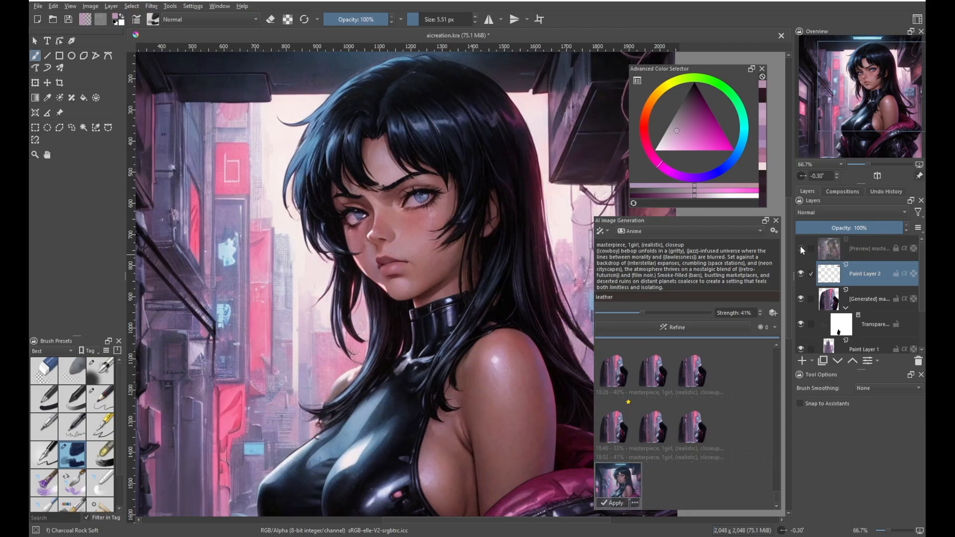
click(801, 249)
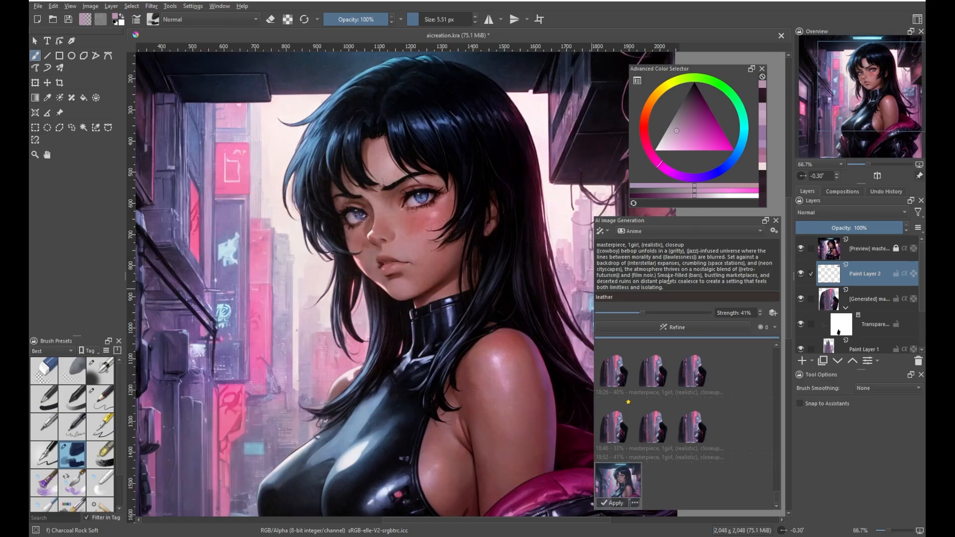
Apply the refined result as a generated layer and add a transparency mask to it
click(614, 504)
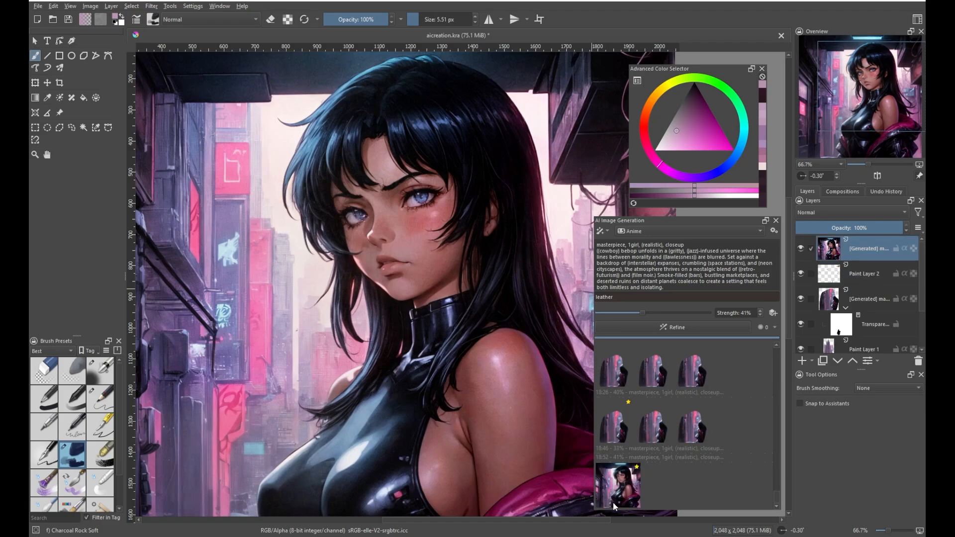
right_click(859, 248)
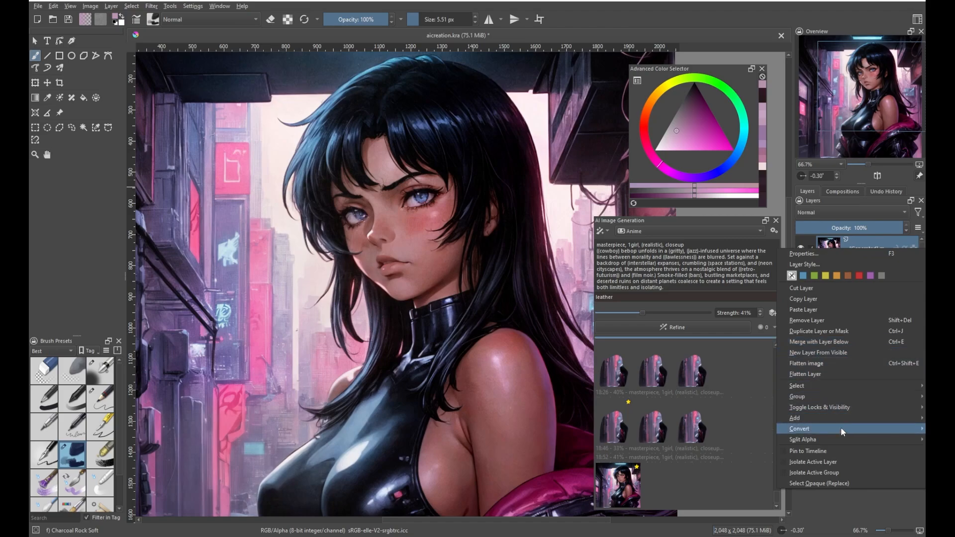
mouse_move(832, 417)
click(708, 418)
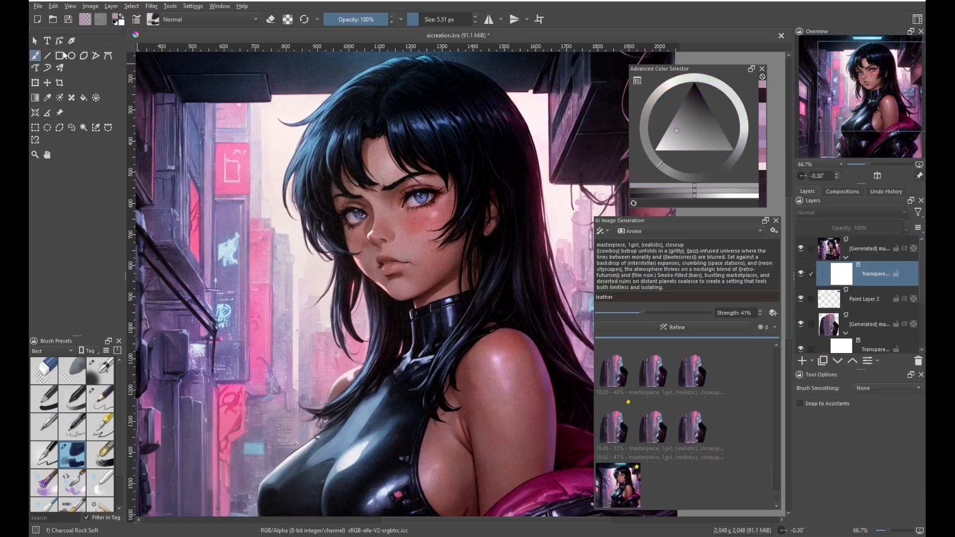
Paint black on the transparency mask with the Airbrush scatter preset to hide the refined layer over the woman's face
click(100, 371)
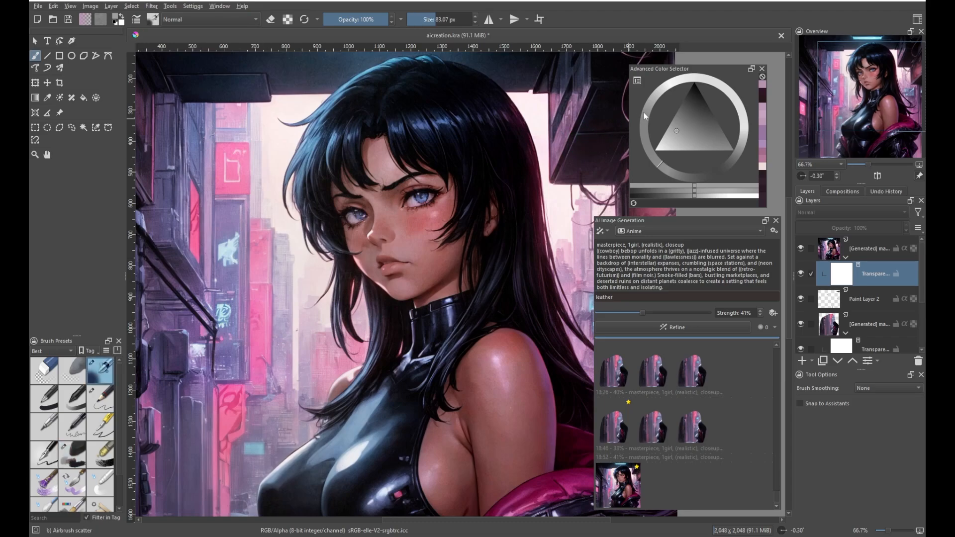
key(d)
mouse_move(393, 171)
mouse_down()
mouse_move(420, 184)
mouse_move(376, 214)
mouse_move(384, 171)
mouse_move(408, 158)
mouse_up()
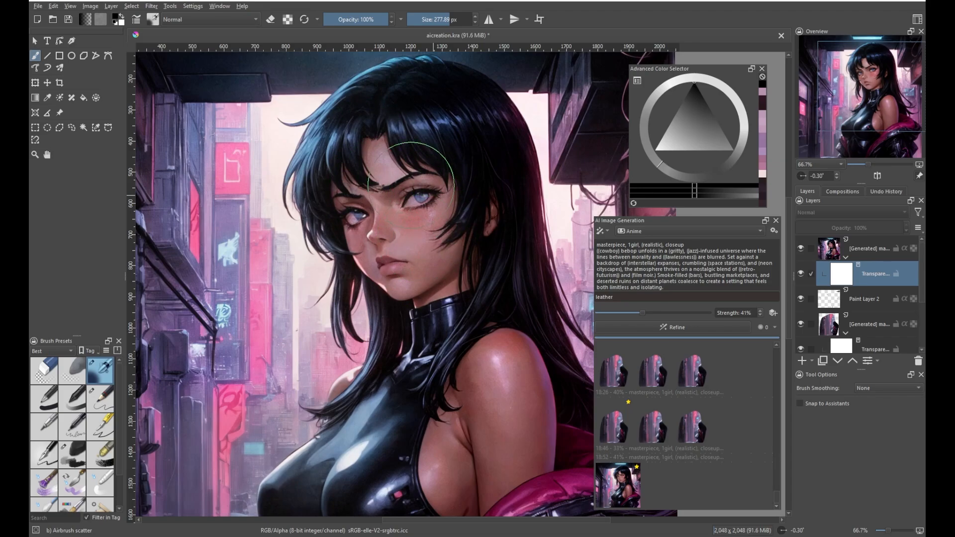
mouse_move(435, 206)
mouse_down()
mouse_move(420, 206)
mouse_move(438, 227)
mouse_move(427, 207)
mouse_move(362, 212)
mouse_up()
drag(411, 214, 410, 210)
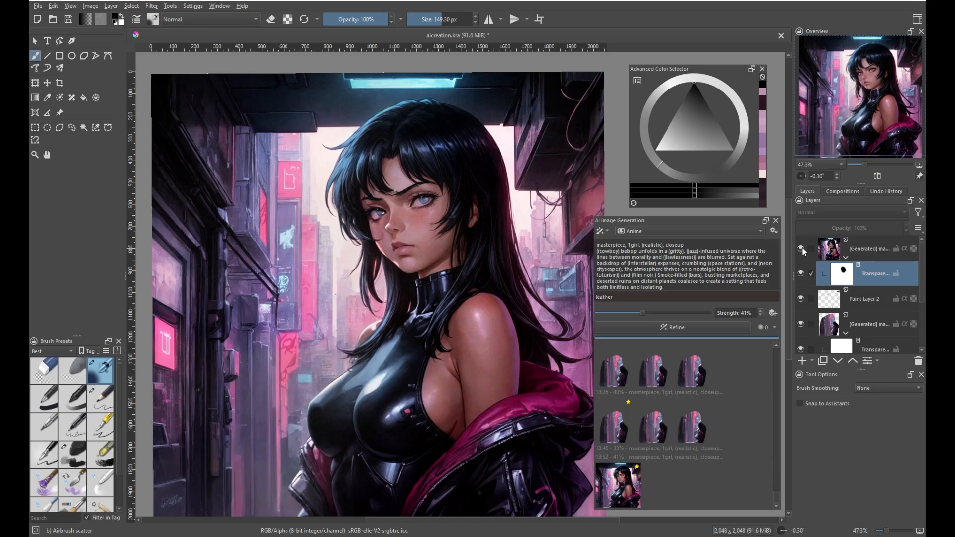
Check the masked refined layer against the image below by turning its visibility off and on
mouse_move(802, 251)
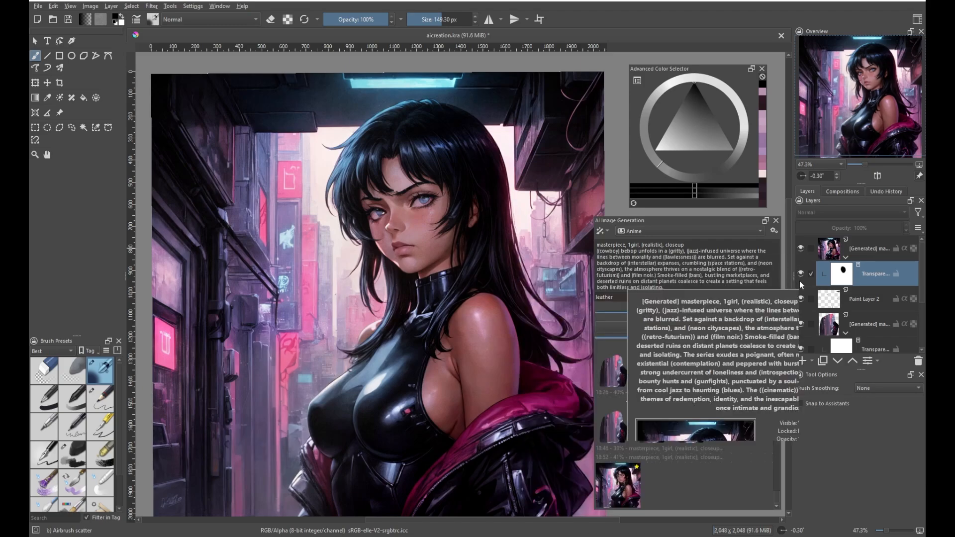
mouse_move(802, 277)
click(801, 248)
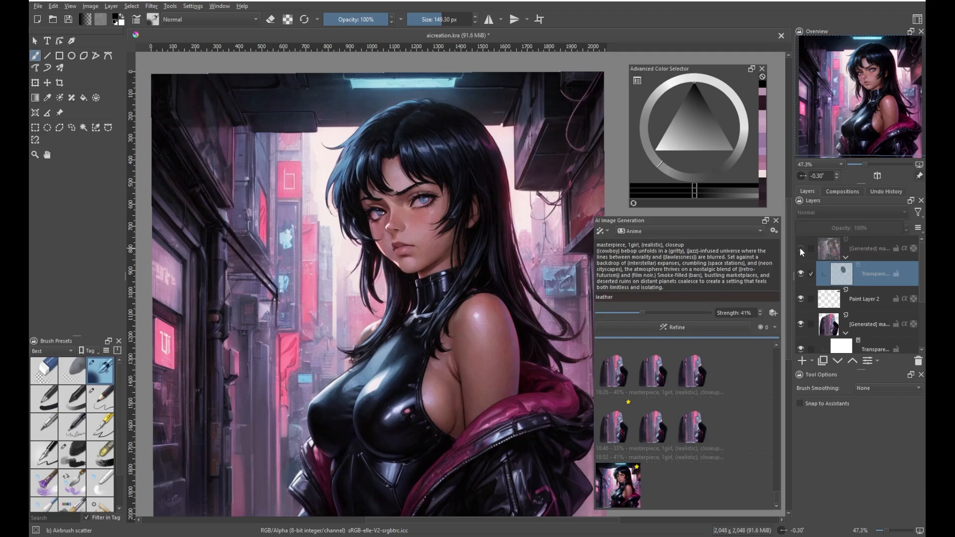
mouse_move(801, 250)
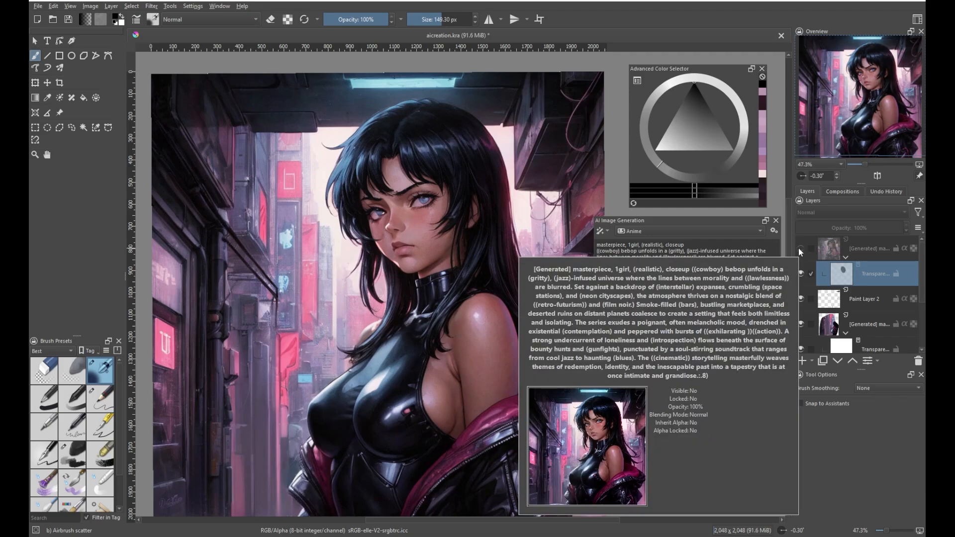
click(801, 250)
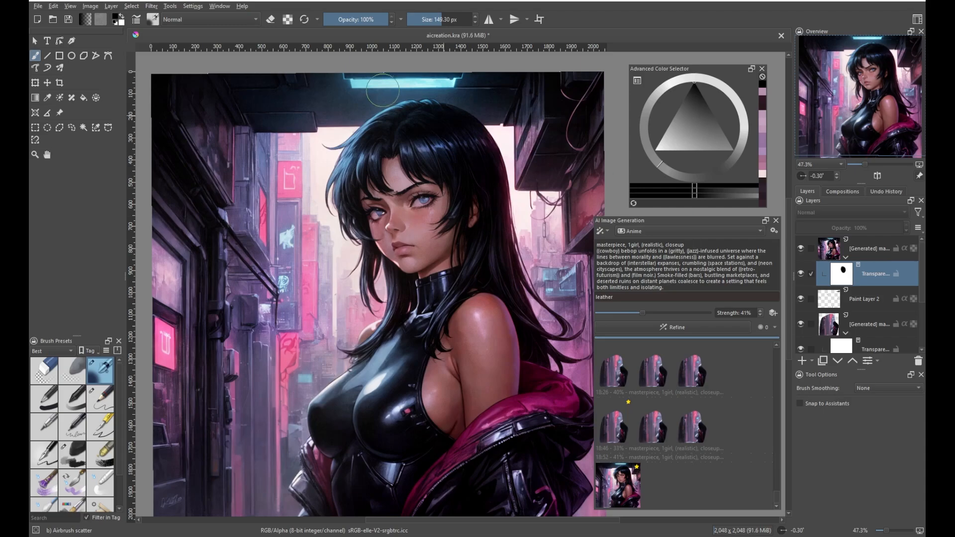
Create a new layer from everything visible in the image
click(111, 7)
mouse_move(127, 51)
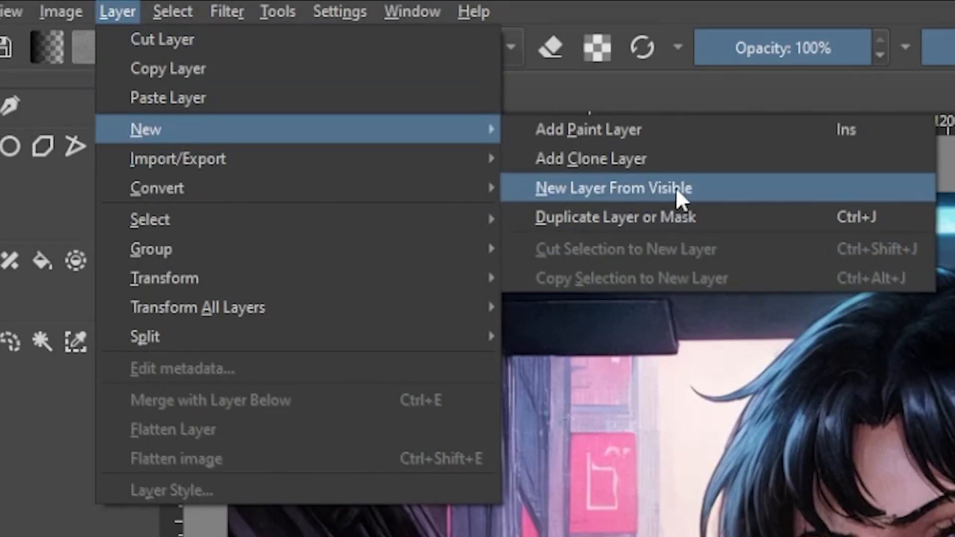
click(679, 189)
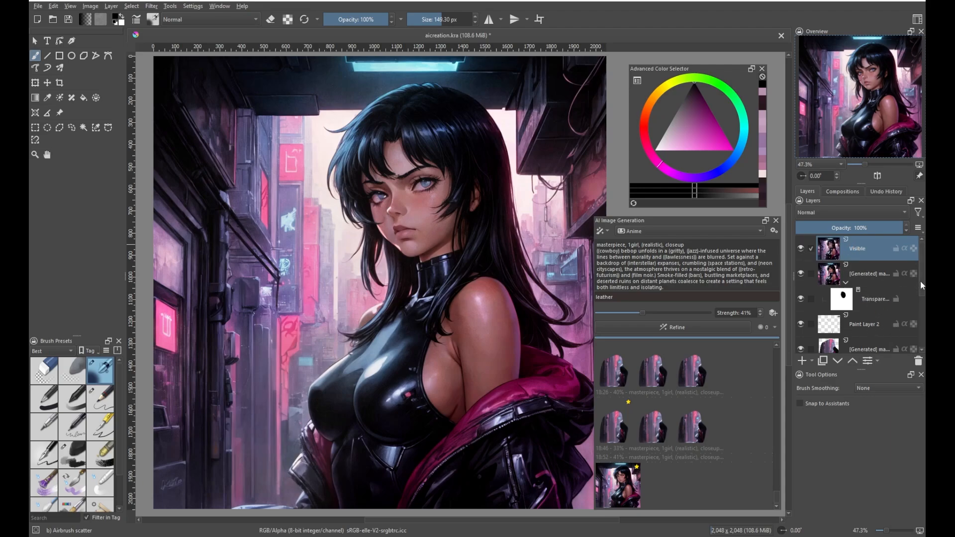
mouse_move(921, 272)
mouse_down()
mouse_move(921, 289)
mouse_move(921, 272)
mouse_up()
mouse_move(922, 277)
mouse_down()
mouse_move(923, 301)
mouse_move(911, 289)
mouse_up()
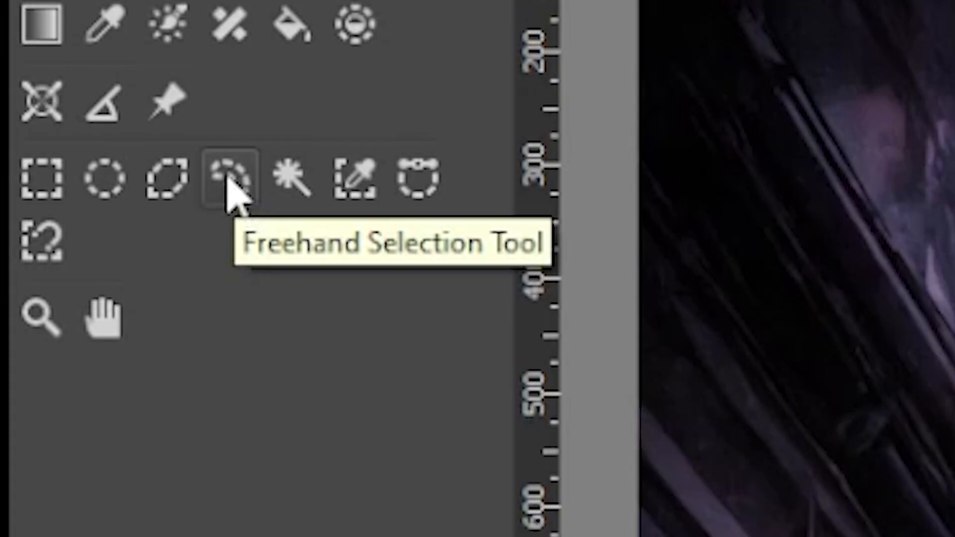
Outline the woman's head with a freehand selection, duplicate it to its own layer, and deselect
click(229, 179)
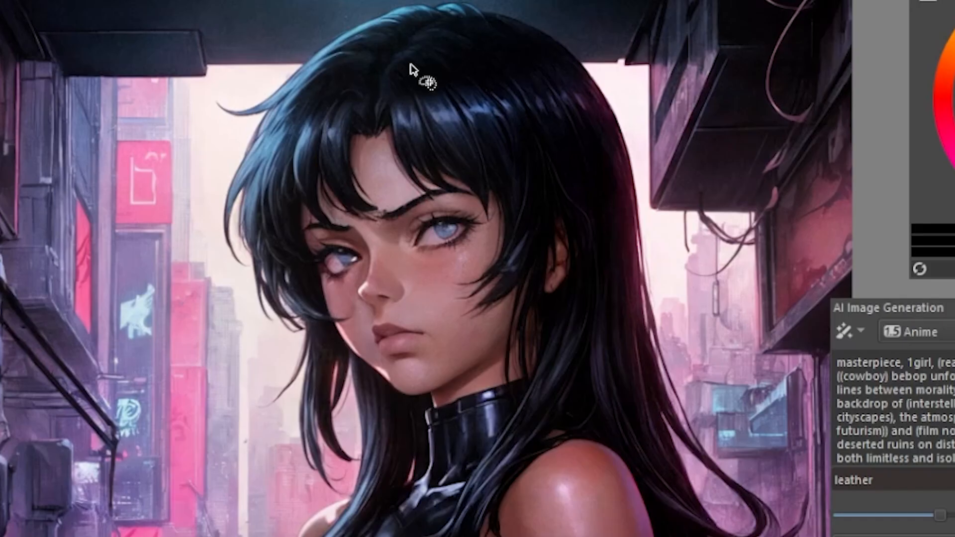
mouse_move(407, 113)
mouse_down()
mouse_move(368, 120)
mouse_move(330, 162)
mouse_move(333, 249)
mouse_up()
mouse_move(244, 376)
mouse_down()
mouse_move(364, 482)
mouse_move(427, 492)
mouse_move(494, 476)
mouse_move(561, 429)
mouse_move(614, 368)
mouse_move(642, 286)
mouse_move(645, 212)
mouse_move(609, 106)
mouse_move(583, 66)
mouse_move(537, 45)
mouse_move(450, 40)
mouse_move(408, 75)
mouse_up()
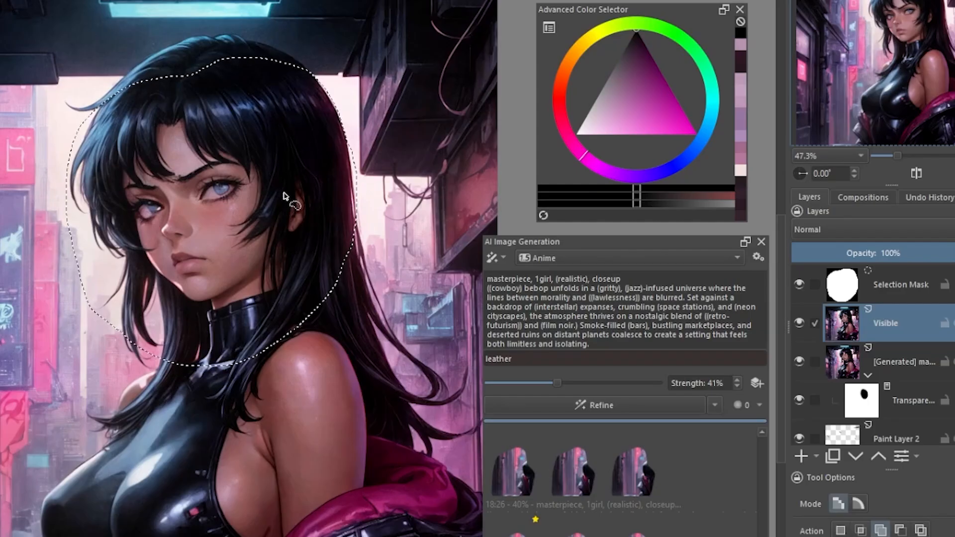
key(ctrl+j)
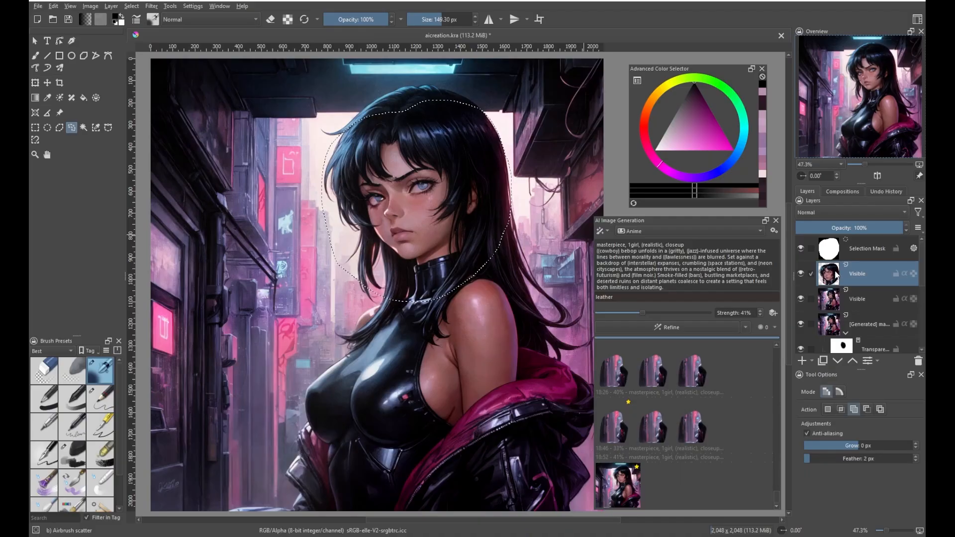
key(ctrl+shift+a)
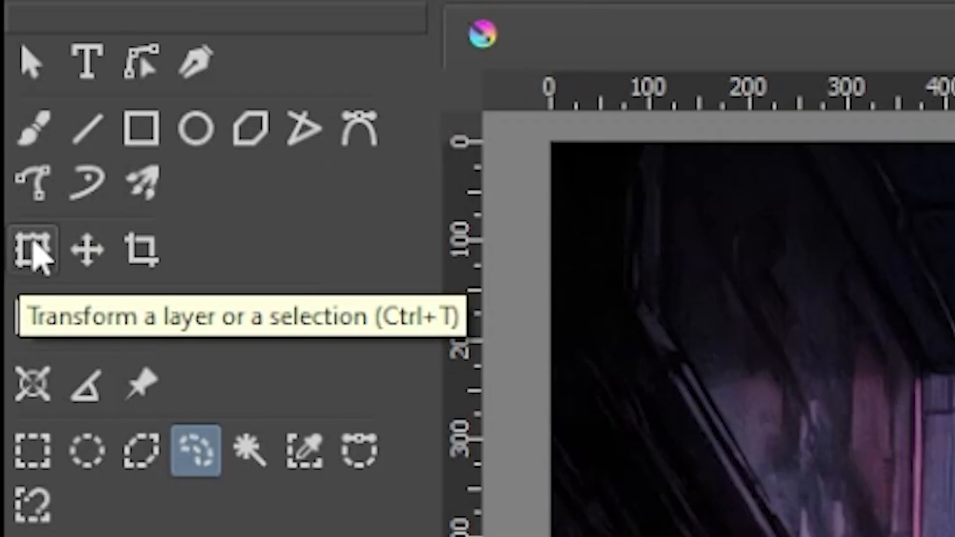
Enlarge the copied head to roughly twice its size, position it within the canvas, and apply the transform
click(33, 250)
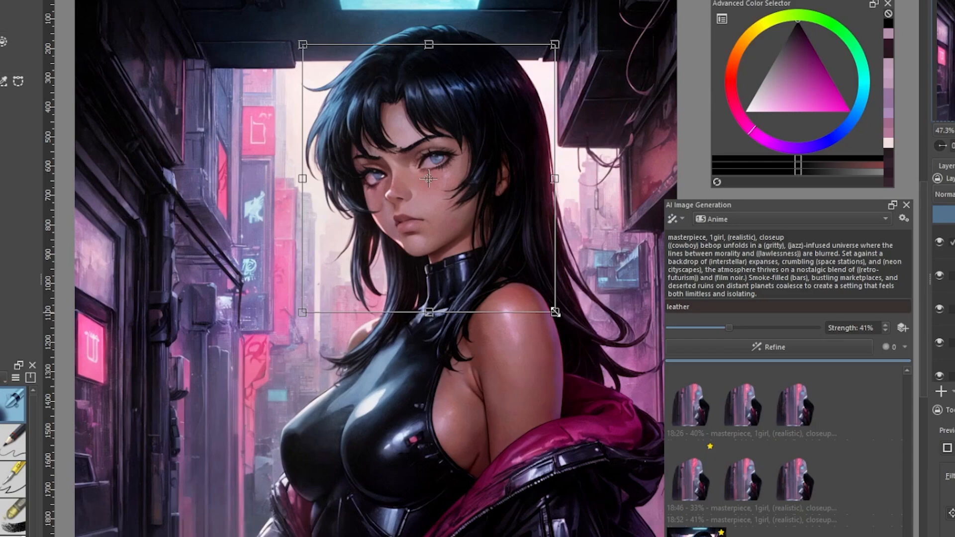
mouse_move(555, 312)
mouse_down()
mouse_move(570, 345)
mouse_move(604, 331)
mouse_move(577, 344)
mouse_move(582, 351)
mouse_move(620, 321)
mouse_move(568, 322)
mouse_up()
drag(556, 313, 672, 423)
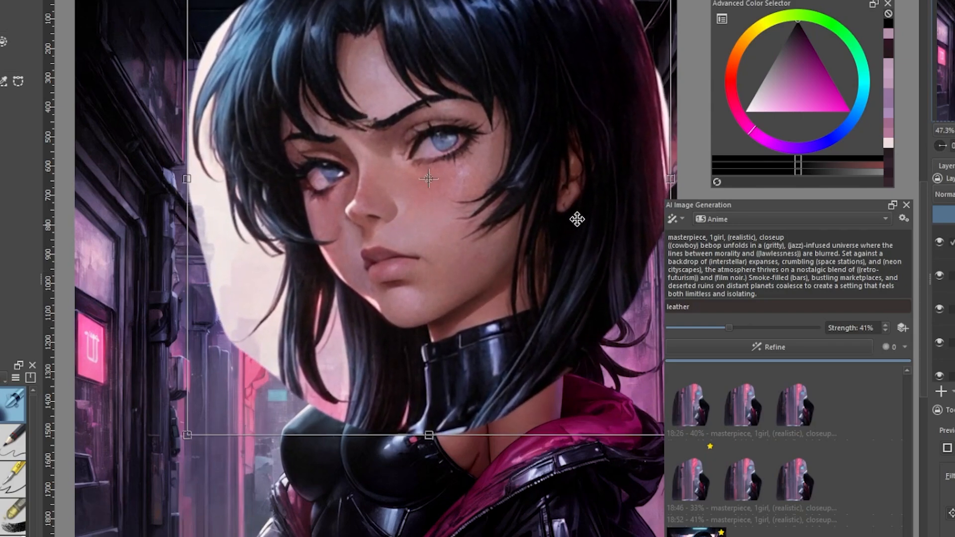
drag(543, 185, 516, 270)
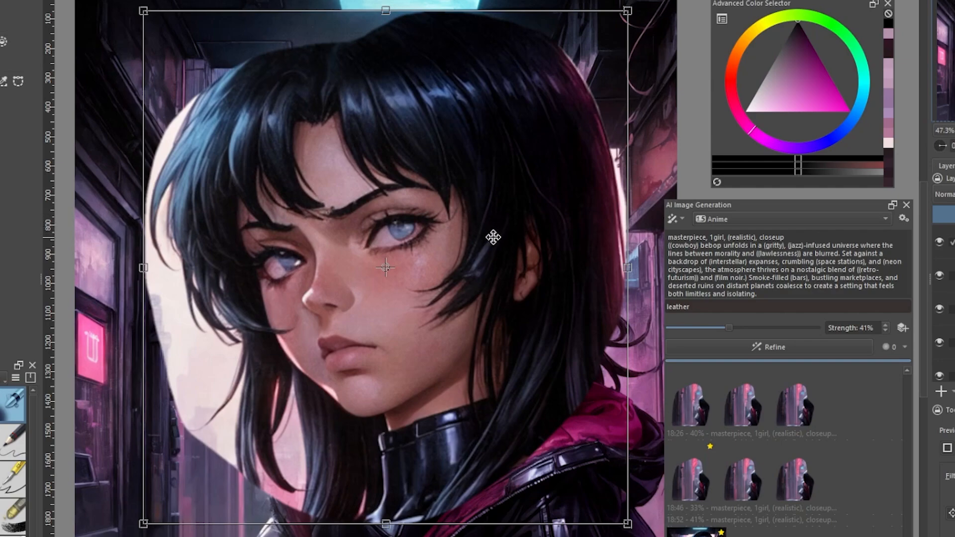
key(Return)
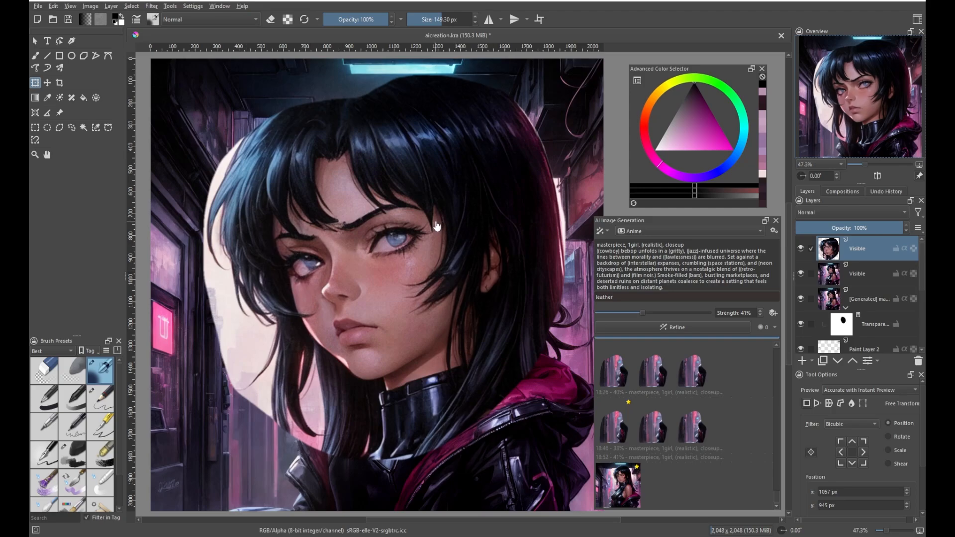
Select the opaque area of the enlarged head layer, refine it at 35% strength and apply the result as a layer
right_click(862, 250)
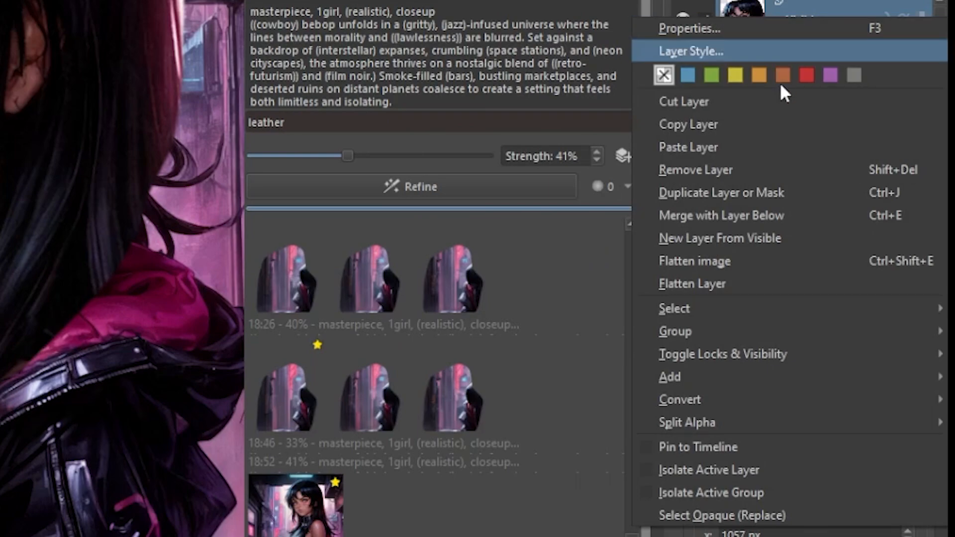
click(694, 520)
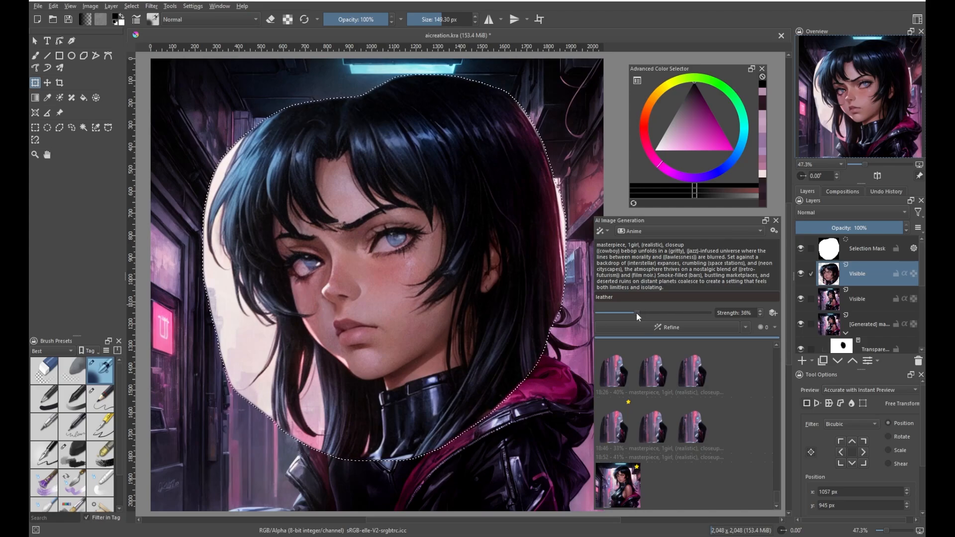
click(639, 330)
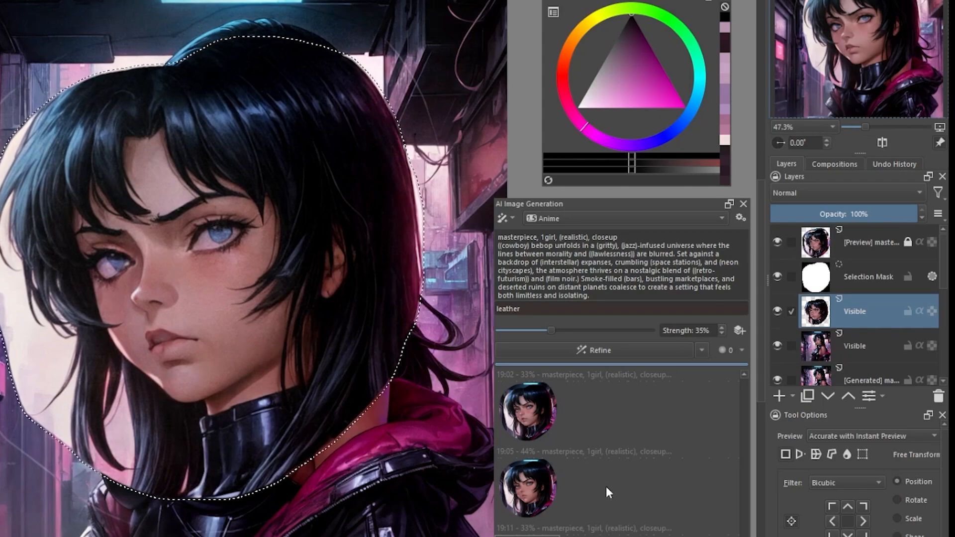
click(527, 536)
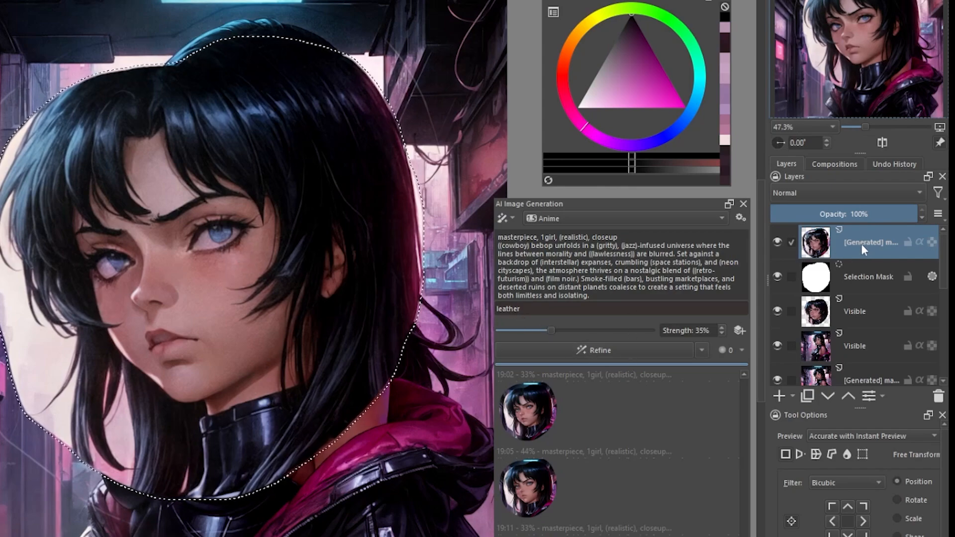
Refine the head again at 35% strength, compare the preview with the layer below, apply it, and clear the selection
click(634, 350)
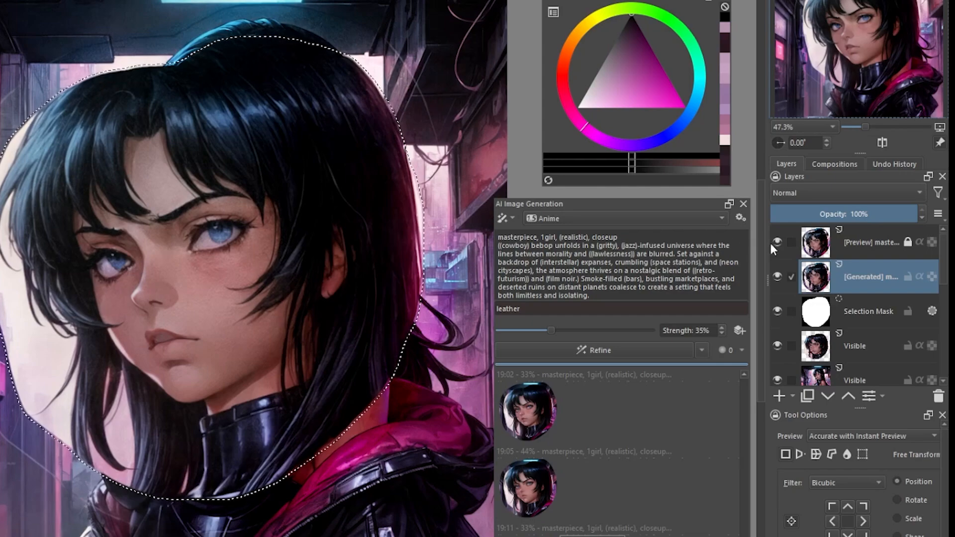
click(777, 243)
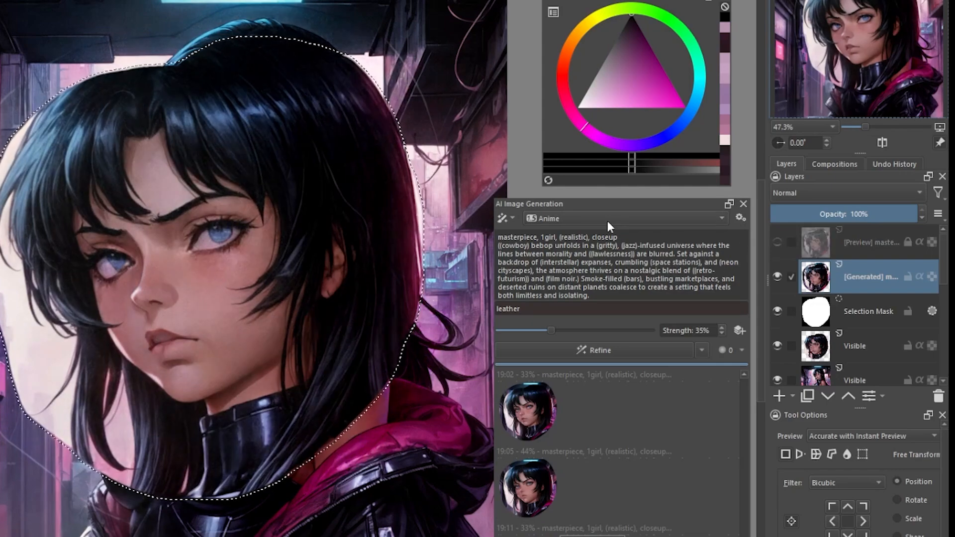
click(777, 243)
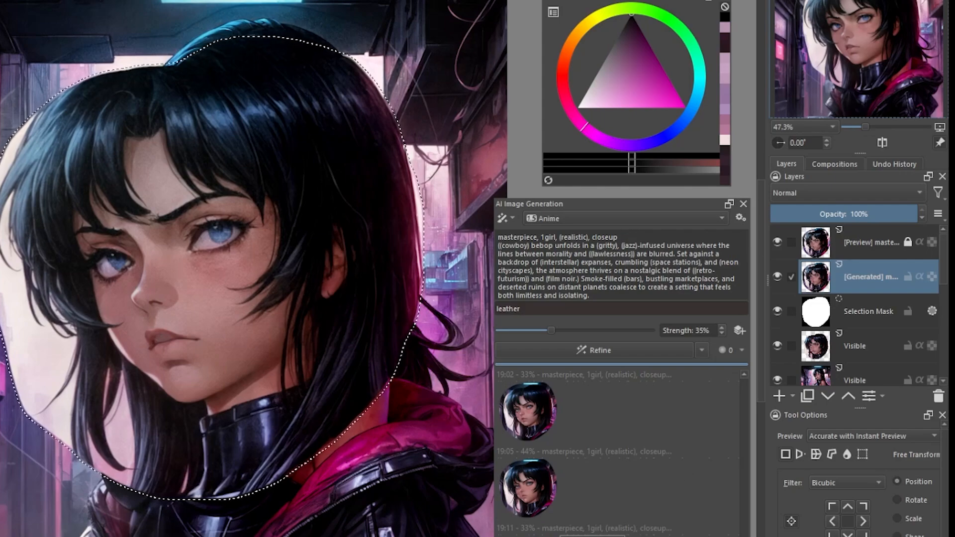
click(592, 536)
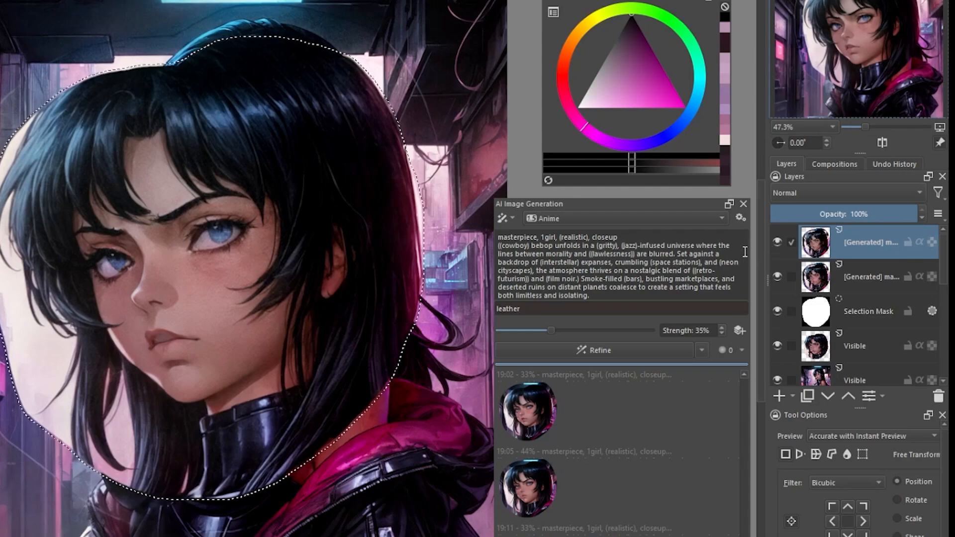
key(ctrl+shift+a)
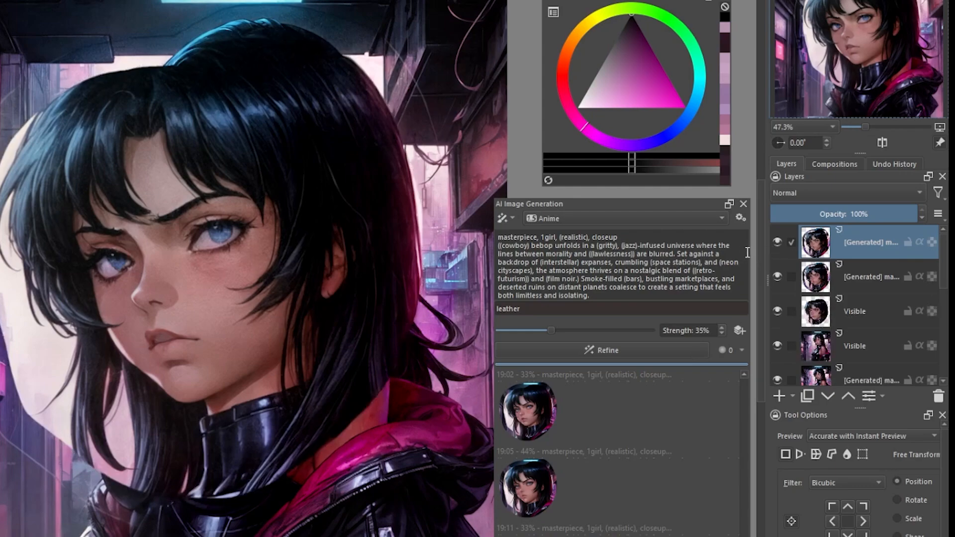
Delete the first generated head layer and the enlarged head copy beneath the newest result, leaving the newest result shown
click(778, 243)
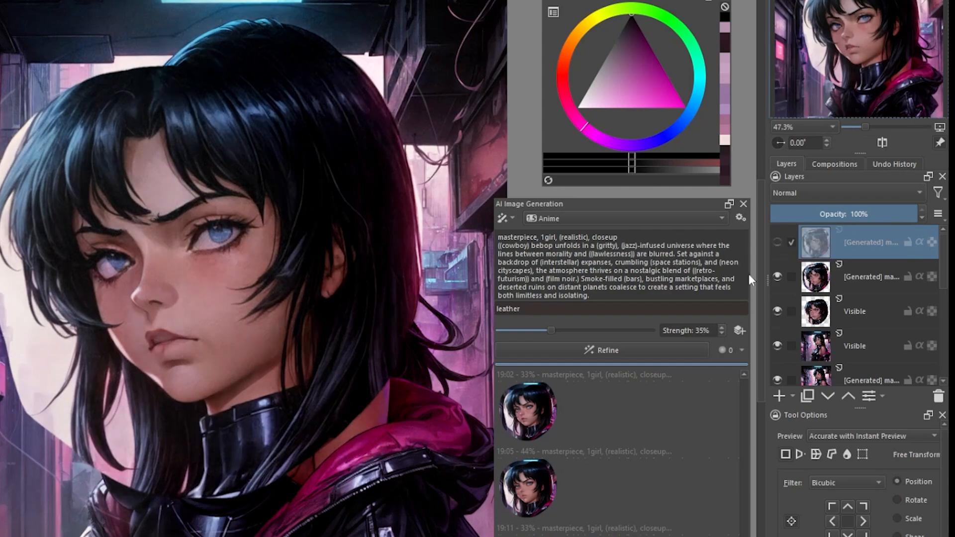
click(870, 284)
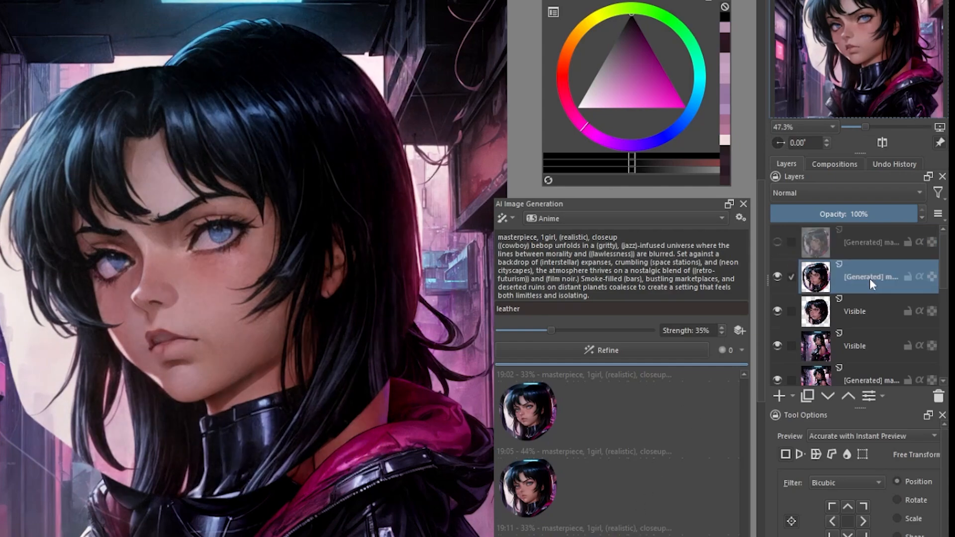
click(937, 398)
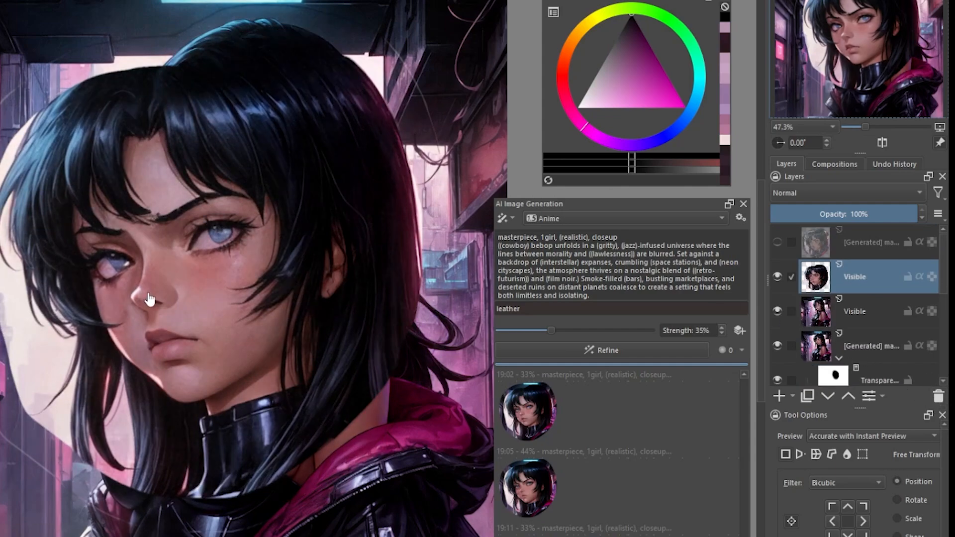
click(938, 398)
click(777, 243)
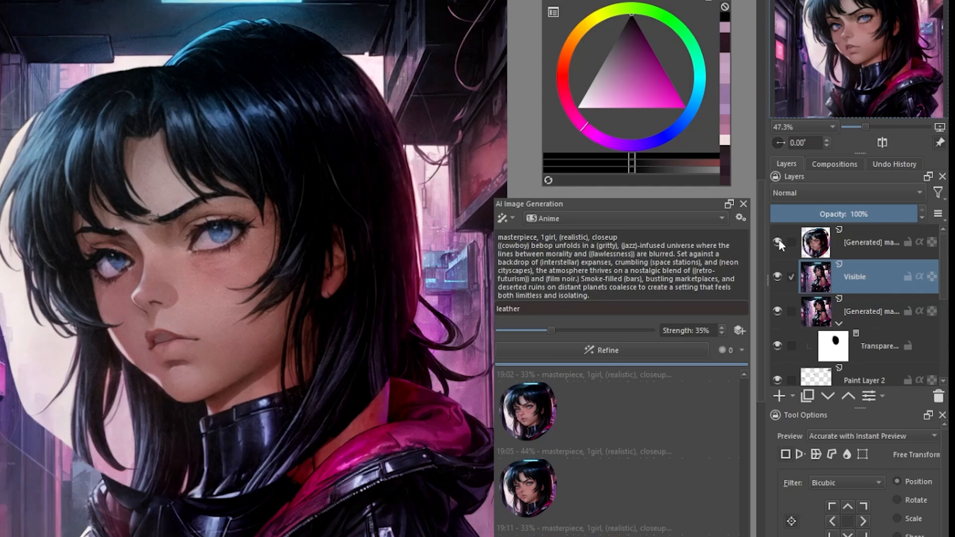
Set the opacity of the newest generated head layer to 50% so the original portrait shows through
click(861, 243)
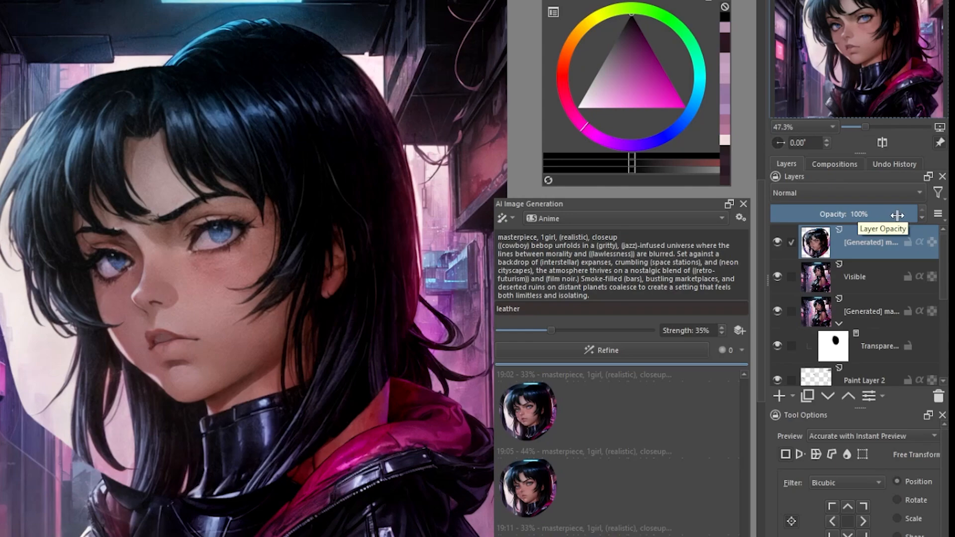
drag(897, 215, 851, 219)
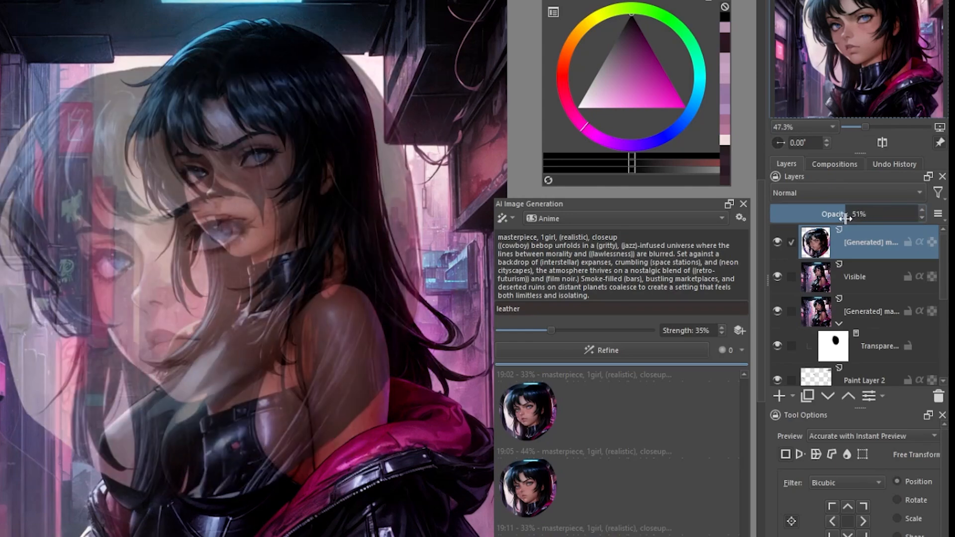
drag(853, 221, 925, 219)
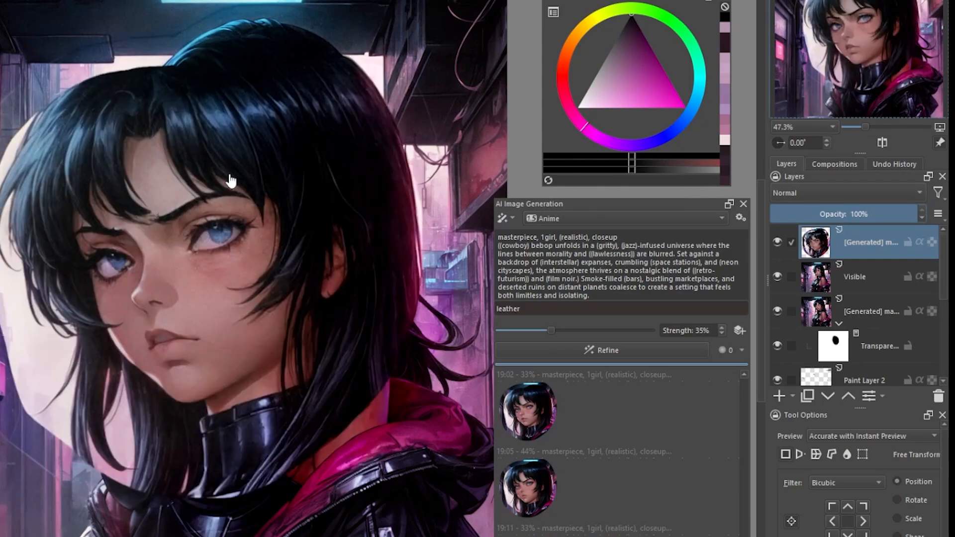
drag(864, 216, 846, 218)
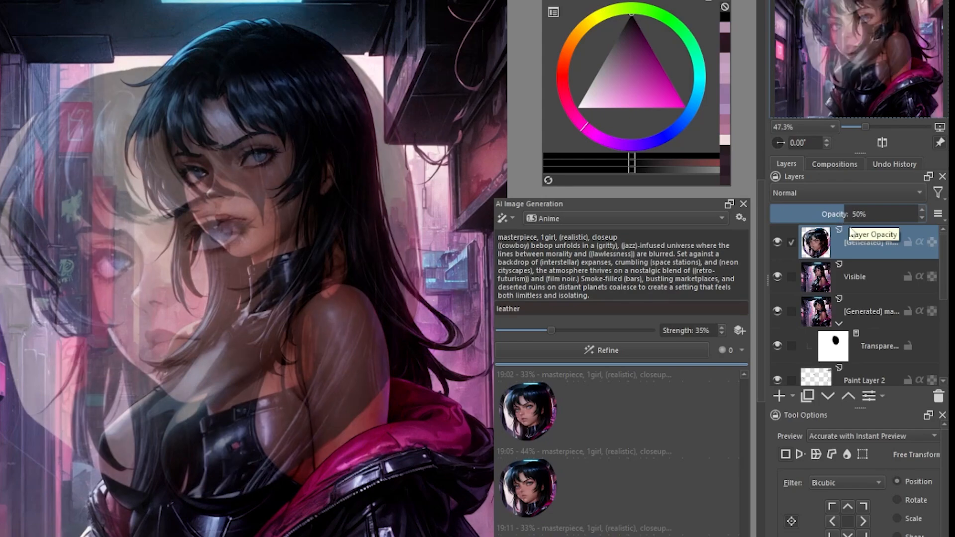
mouse_move(847, 243)
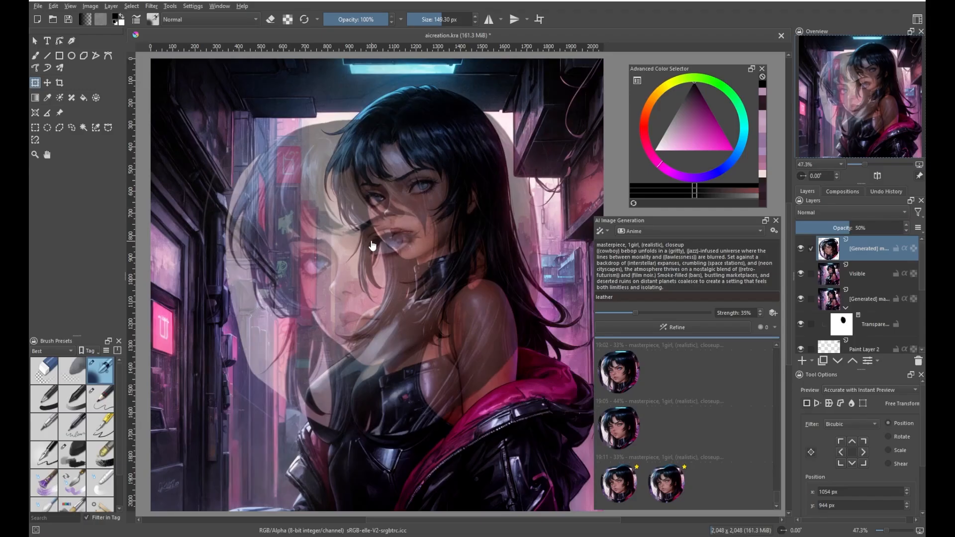
Scale down the semi-transparent head with the Transform tool and move it over the original face
click(188, 232)
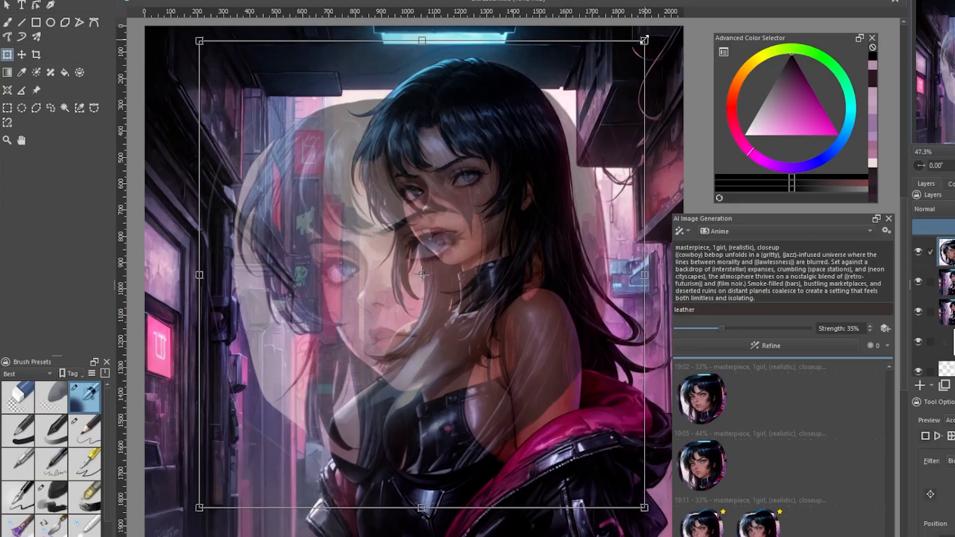
drag(571, 71, 534, 112)
drag(601, 89, 579, 108)
scroll(475, 223, up, 3)
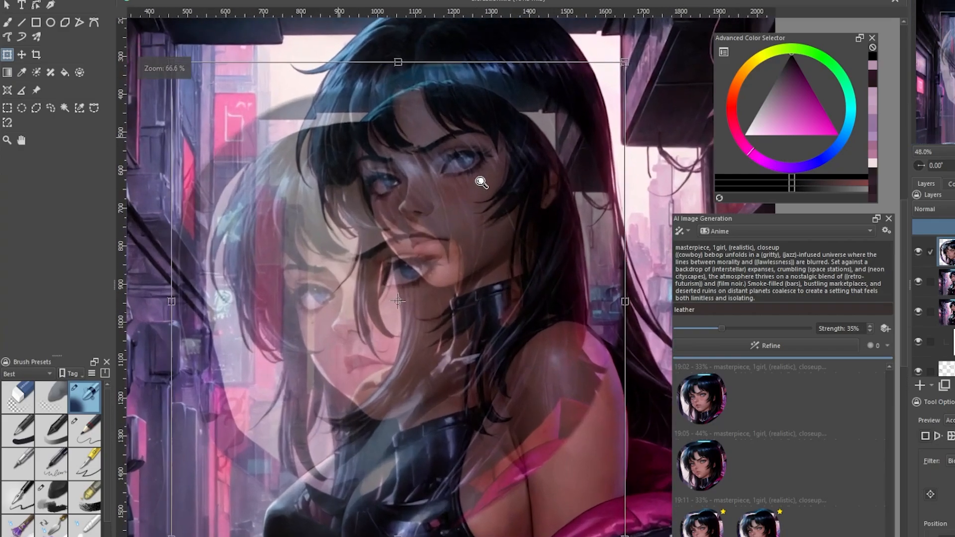
drag(452, 261, 519, 150)
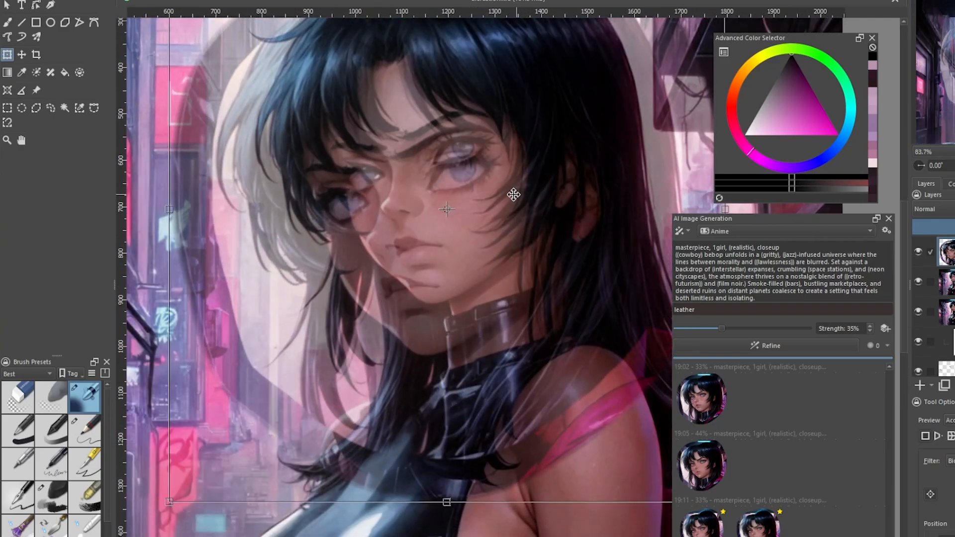
Fine-tune the head's size and position until its eyes, nose and mouth match the original face, and apply the transform
drag(508, 219, 501, 232)
drag(524, 185, 531, 181)
drag(451, 503, 453, 453)
drag(477, 389, 481, 360)
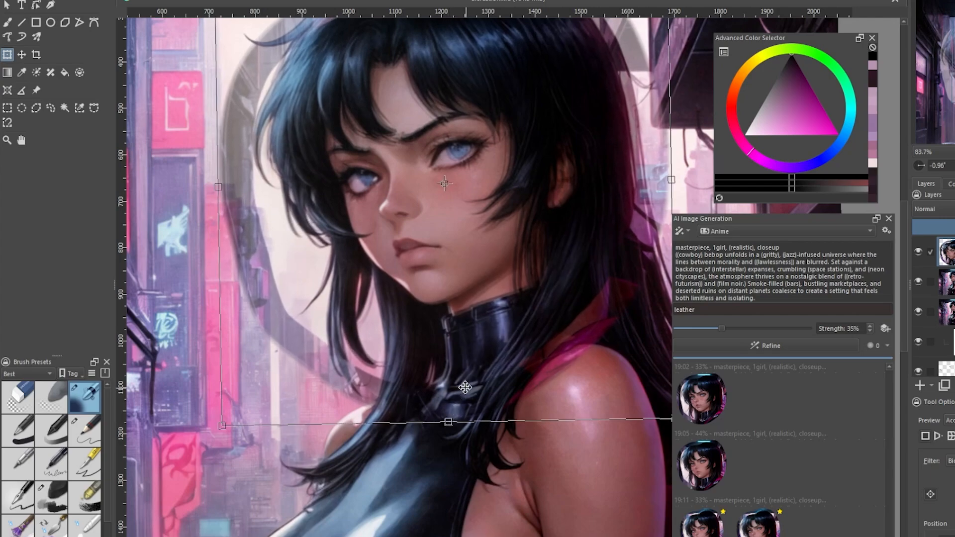
key(Return)
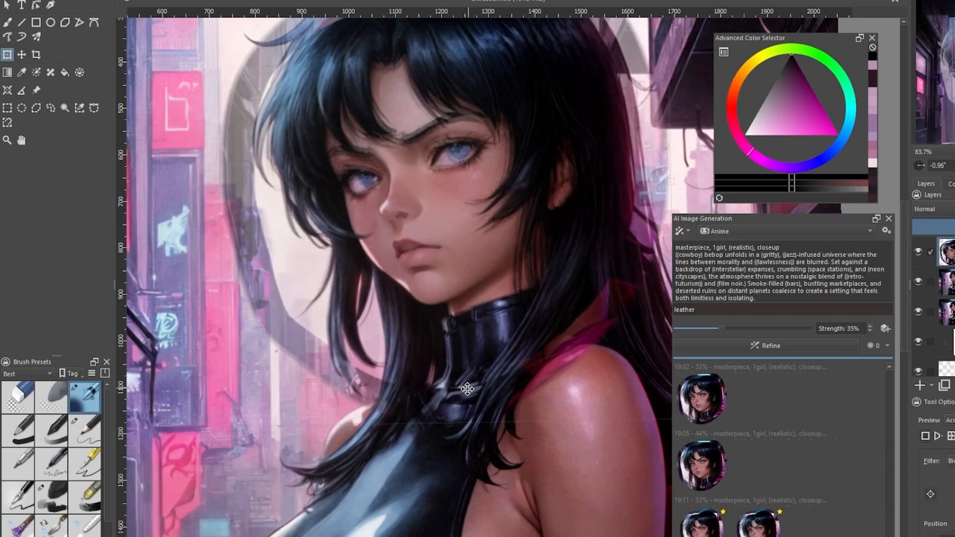
drag(468, 389, 453, 475)
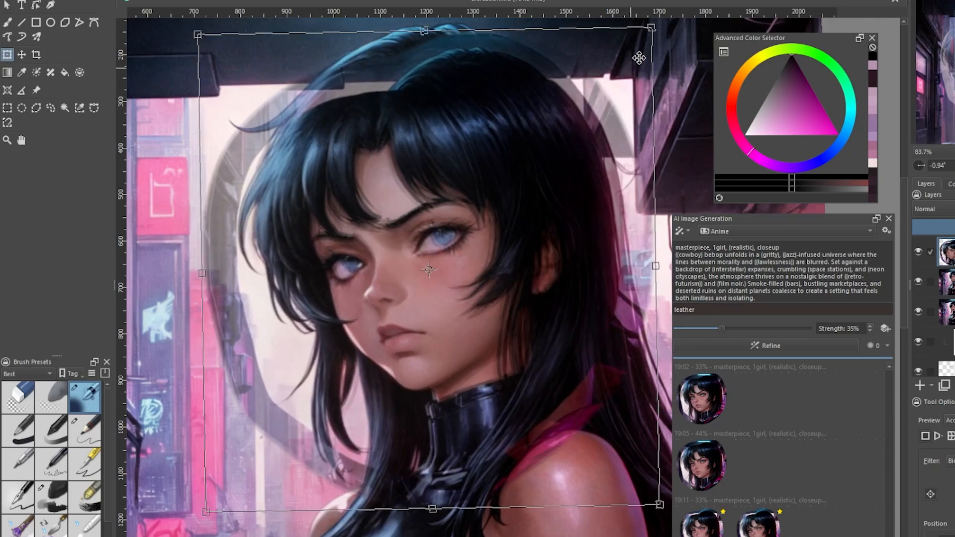
Scale and nudge the semi-transparent head once more so its face and hair line up with the original portrait, and apply the transform
drag(651, 30, 661, 30)
drag(558, 129, 554, 144)
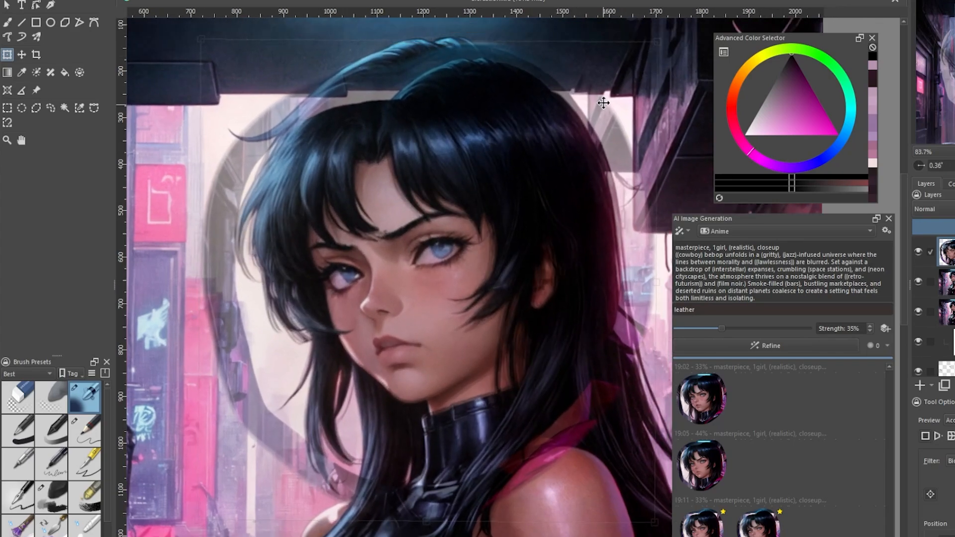
drag(656, 42, 660, 39)
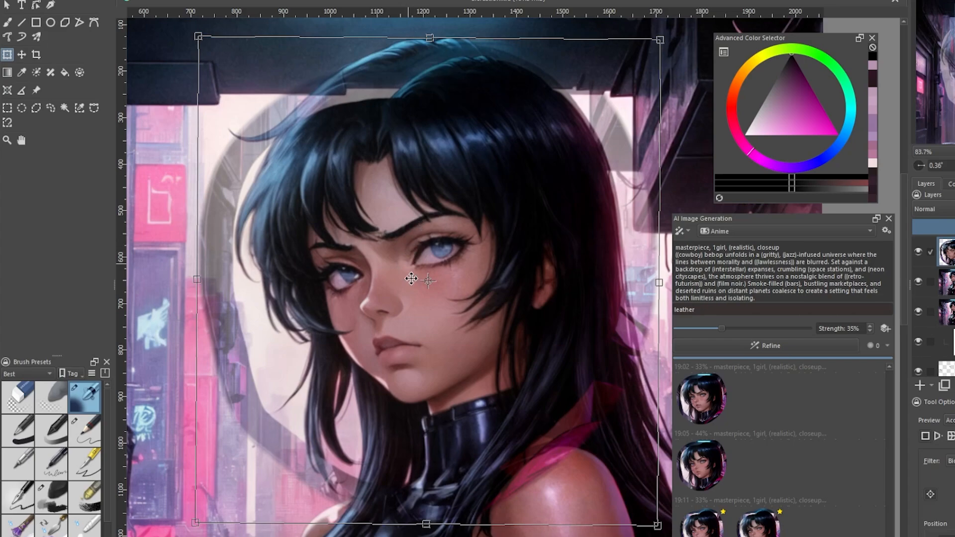
scroll(413, 300, down, 1)
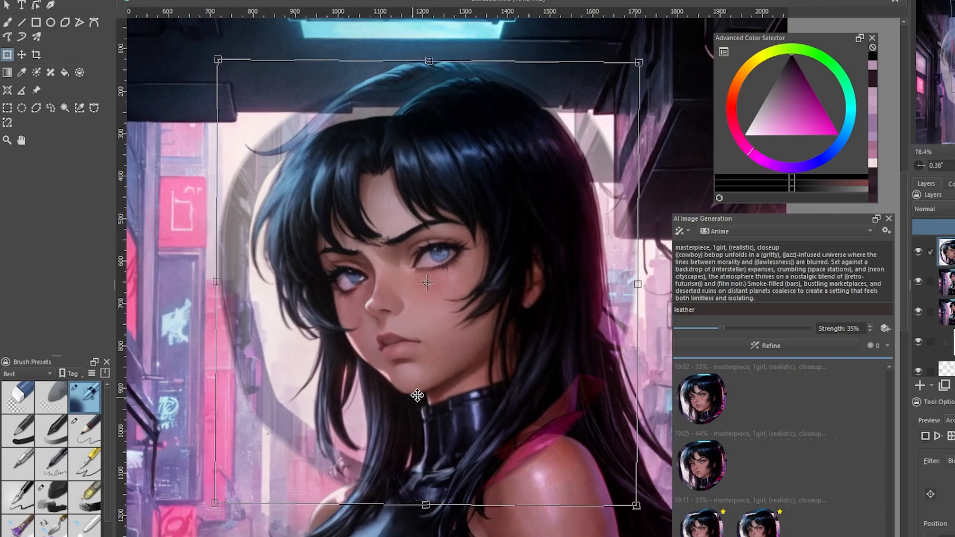
scroll(422, 393, down, 1)
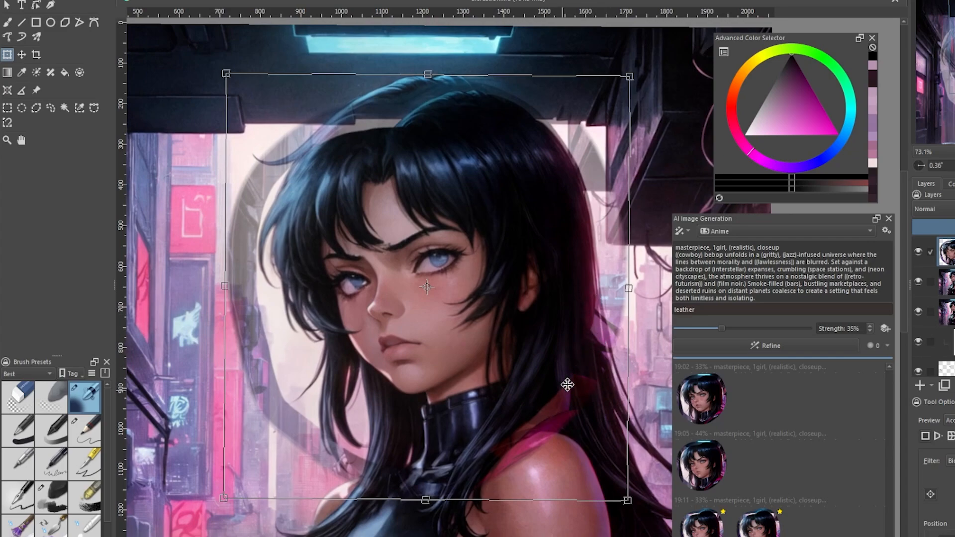
drag(559, 267, 565, 261)
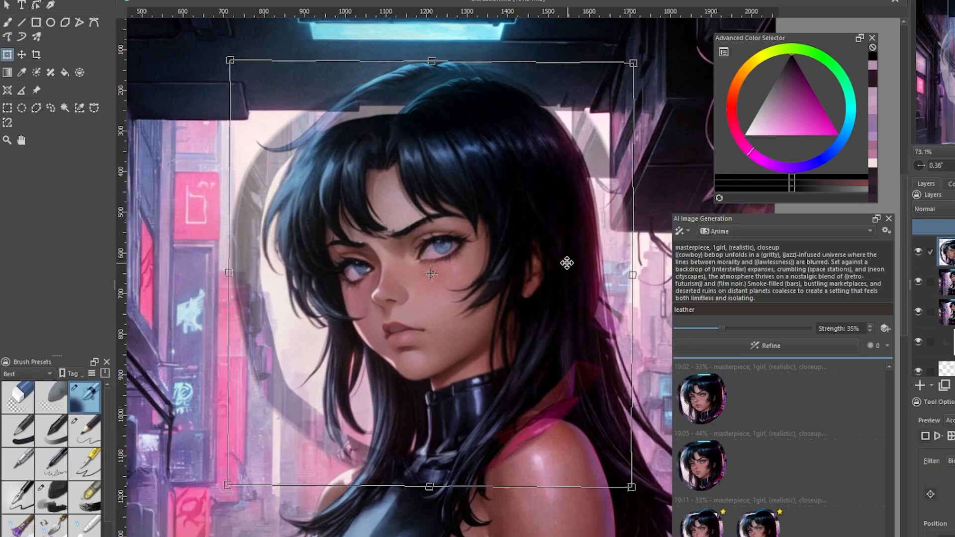
key(Return)
Add a transparency mask to the generated head layer
drag(569, 269, 576, 261)
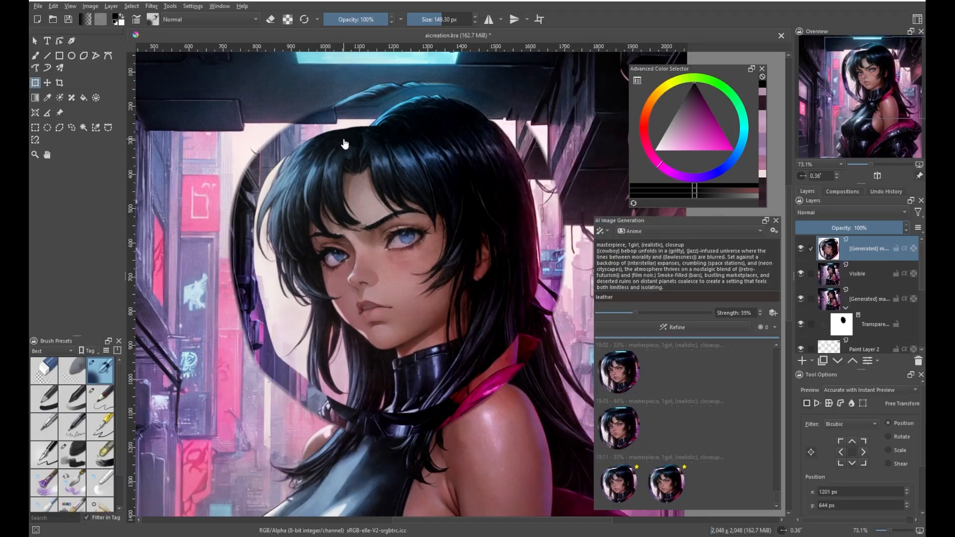
mouse_move(337, 153)
mouse_down()
mouse_move(343, 168)
mouse_move(333, 153)
mouse_up()
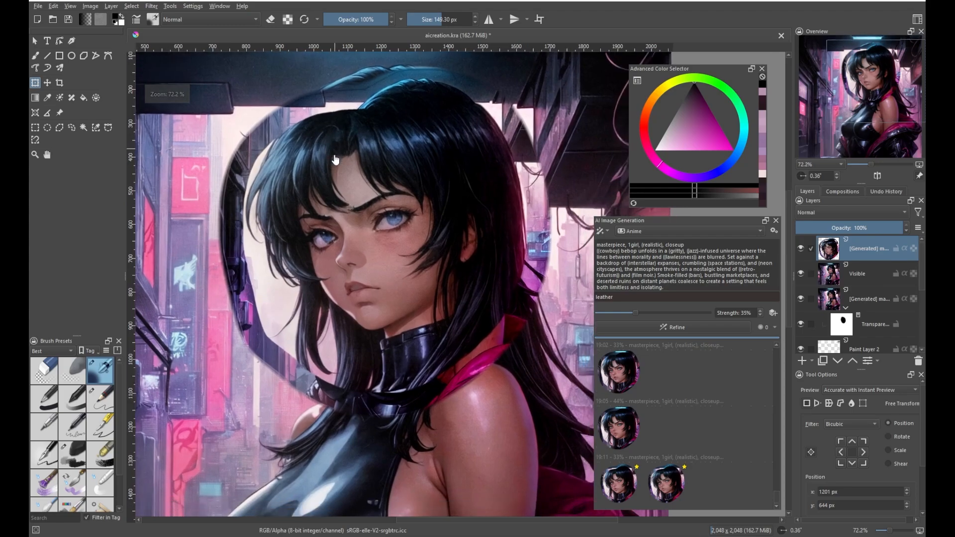
right_click(861, 253)
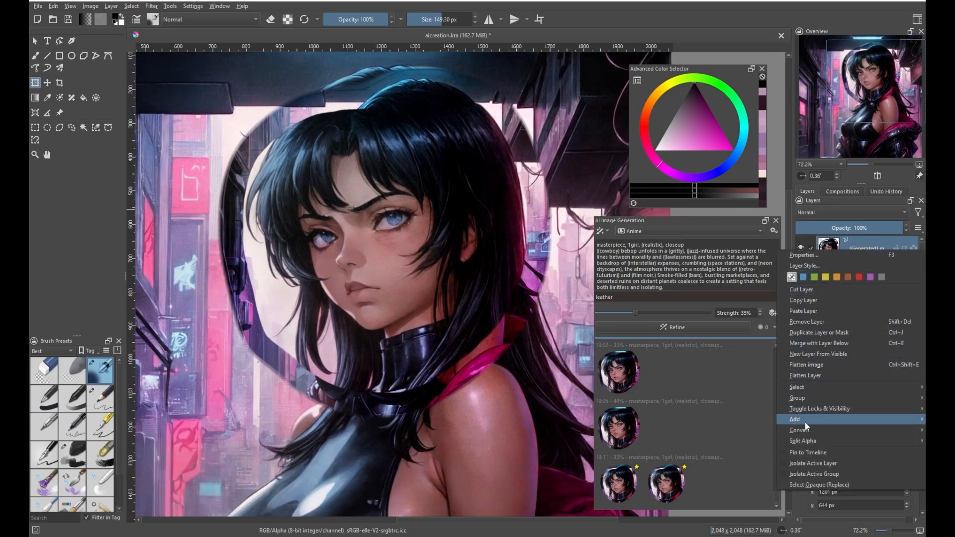
mouse_move(805, 423)
click(750, 421)
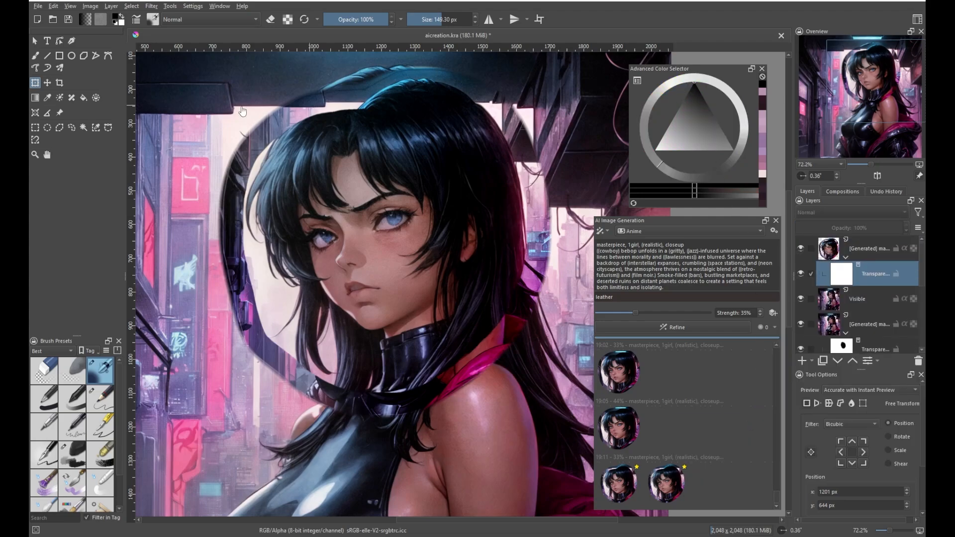
Paint black on the transparency mask around the head with the airbrush to hide the generated layer's hard edges and blend the hair
click(34, 58)
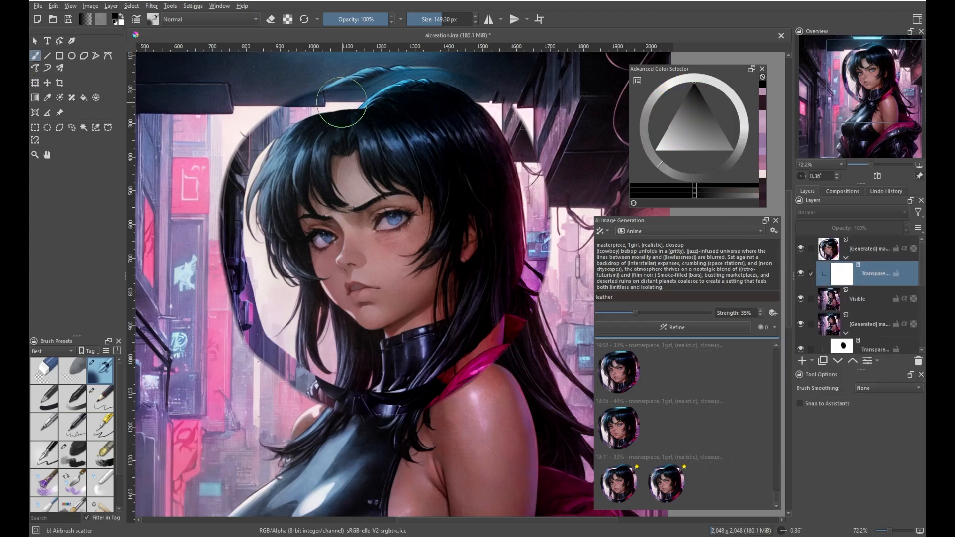
mouse_move(336, 103)
shift+mouse_down()
mouse_move(393, 92)
mouse_move(307, 102)
mouse_move(451, 85)
mouse_move(367, 83)
mouse_move(288, 114)
mouse_move(238, 176)
mouse_move(229, 218)
mouse_move(242, 166)
mouse_move(239, 245)
mouse_move(248, 263)
mouse_move(235, 231)
shift+mouse_up()
mouse_move(254, 230)
mouse_down()
mouse_move(268, 279)
mouse_move(264, 344)
mouse_move(252, 344)
mouse_move(325, 408)
mouse_move(423, 369)
mouse_move(395, 398)
mouse_move(445, 361)
mouse_move(515, 358)
mouse_move(518, 294)
mouse_up()
scroll(479, 268, down, 2)
shift+drag(477, 268, 459, 271)
scroll(469, 299, down, 1)
scroll(469, 299, up, 2)
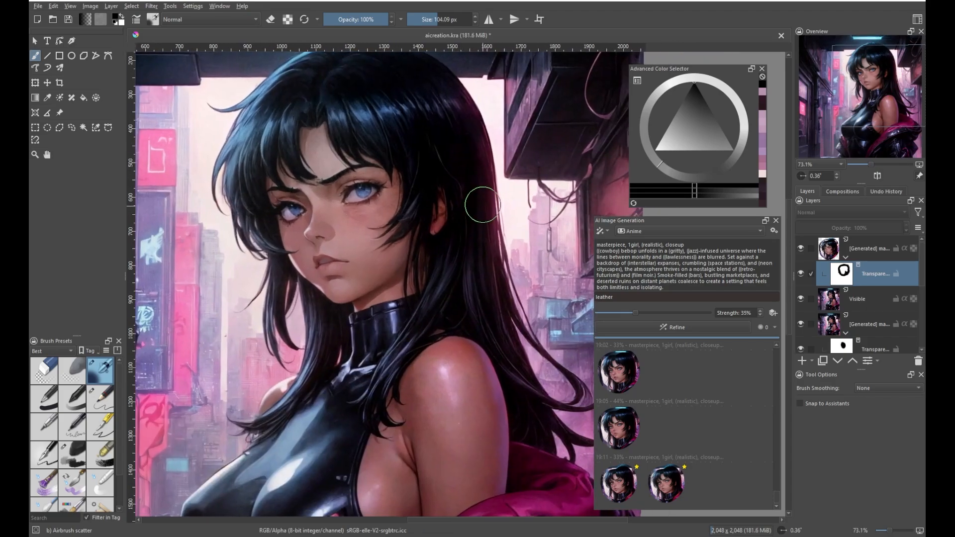
Paint white on the mask beside the hair to bring the generated pixels back, and go over that area with grey to partly hide them
drag(669, 145, 647, 158)
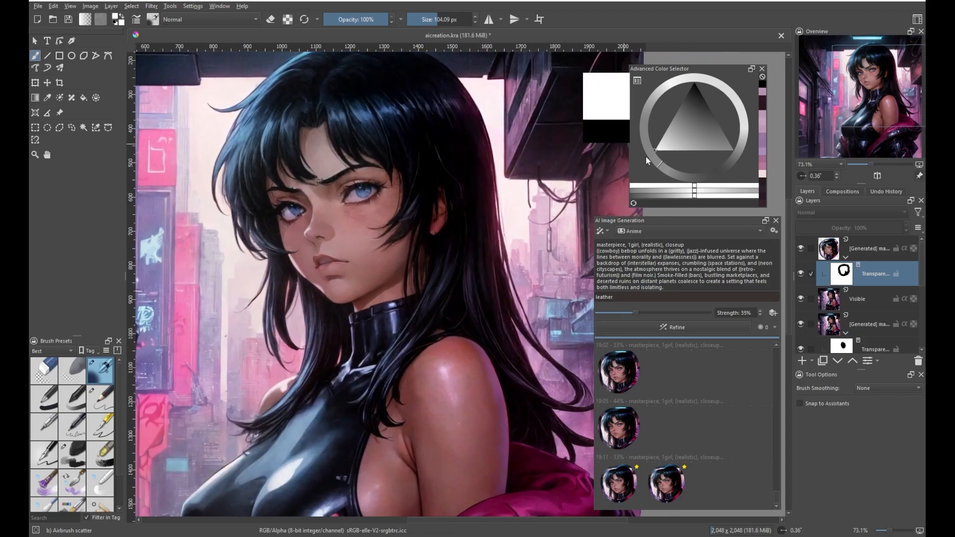
shift+drag(547, 231, 584, 231)
mouse_move(500, 261)
mouse_down()
mouse_move(522, 239)
mouse_move(508, 254)
mouse_move(515, 177)
mouse_move(481, 273)
mouse_move(503, 245)
mouse_move(509, 299)
mouse_move(539, 223)
mouse_move(512, 203)
mouse_move(471, 312)
mouse_move(516, 217)
mouse_move(498, 263)
mouse_up()
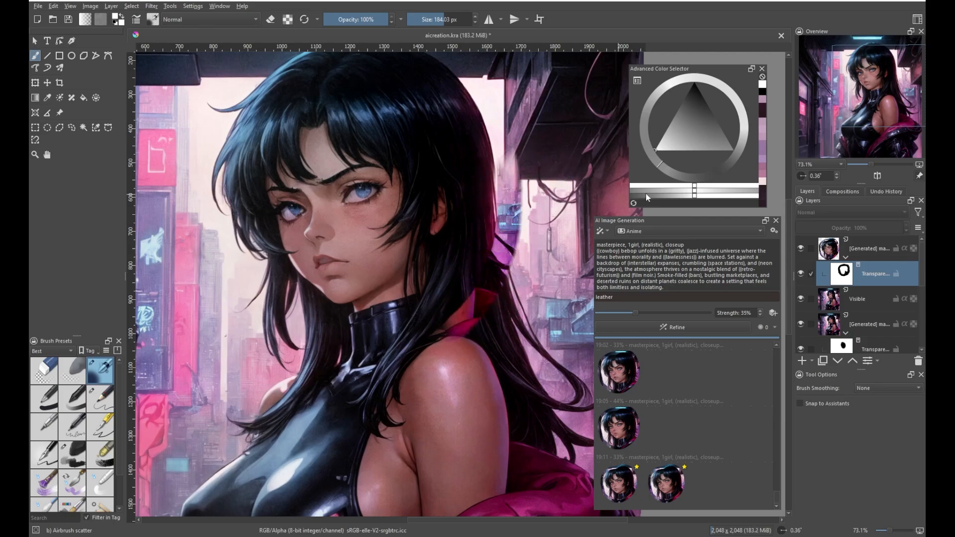
click(699, 115)
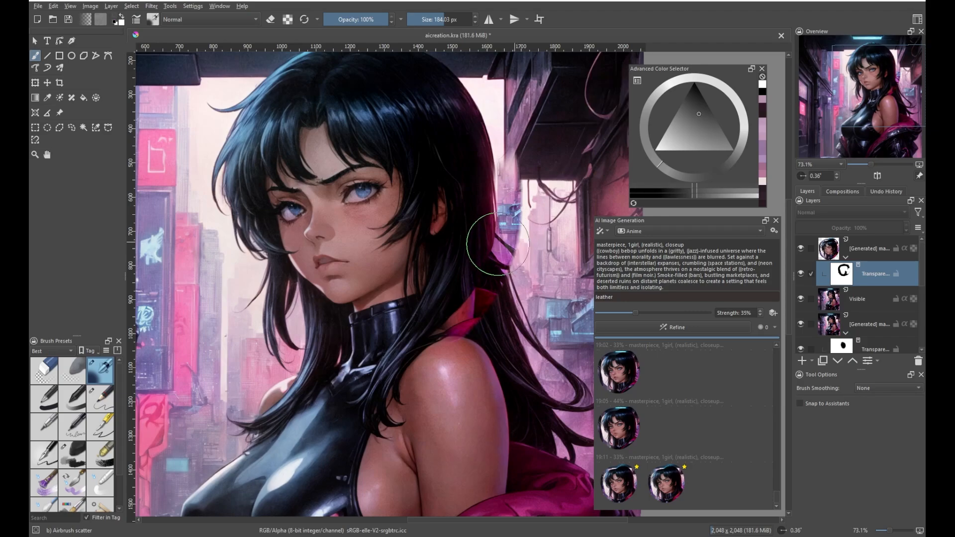
mouse_move(509, 244)
mouse_down()
mouse_move(492, 258)
mouse_move(473, 308)
mouse_move(508, 229)
mouse_up()
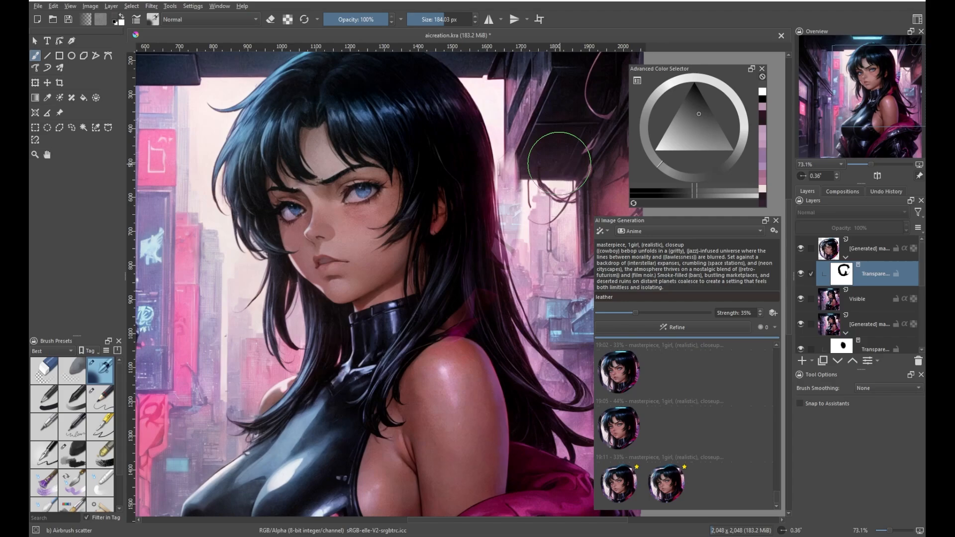
mouse_move(429, 283)
mouse_down()
mouse_move(419, 262)
mouse_move(428, 310)
mouse_move(447, 331)
mouse_up()
Paint black on the mask beside the hair and collar with a brush of about 252 px to hide the leftover generated edges
click(657, 150)
drag(688, 103, 695, 81)
mouse_move(492, 282)
shift+mouse_down()
mouse_move(535, 197)
mouse_move(527, 198)
mouse_move(511, 116)
mouse_move(516, 211)
mouse_move(474, 327)
mouse_move(423, 395)
shift+mouse_up()
scroll(448, 213, down, 3)
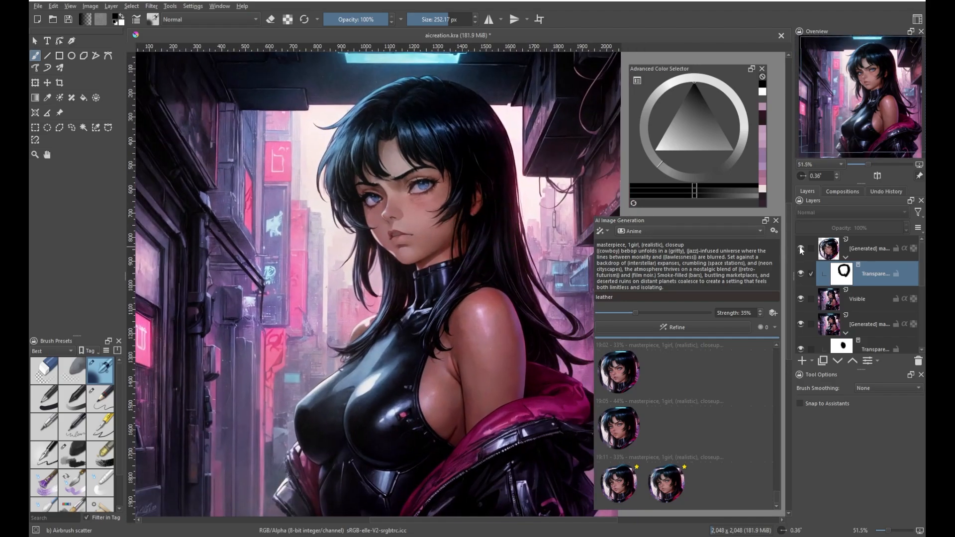
Toggle the masked head layer's visibility several times to compare the refined head with the original
click(800, 250)
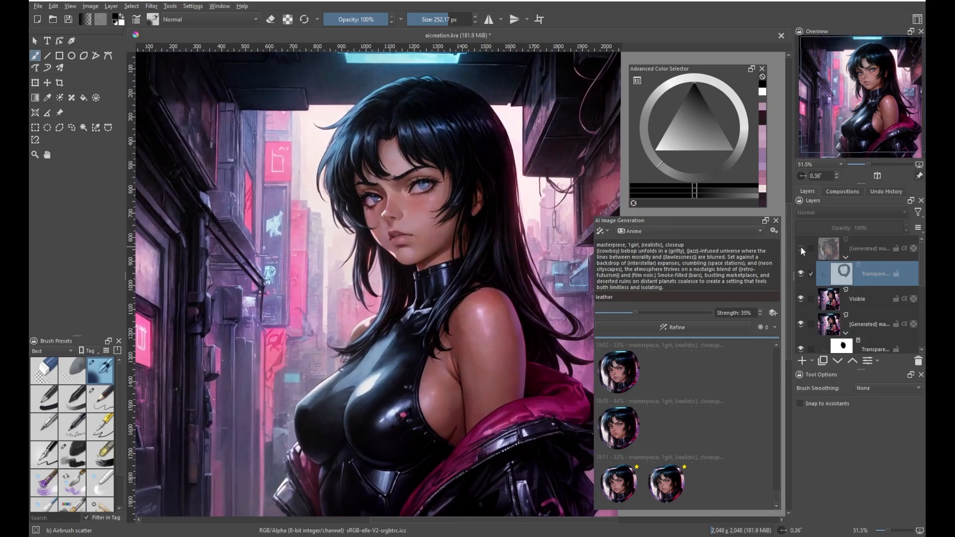
click(801, 248)
click(801, 248)
click(801, 249)
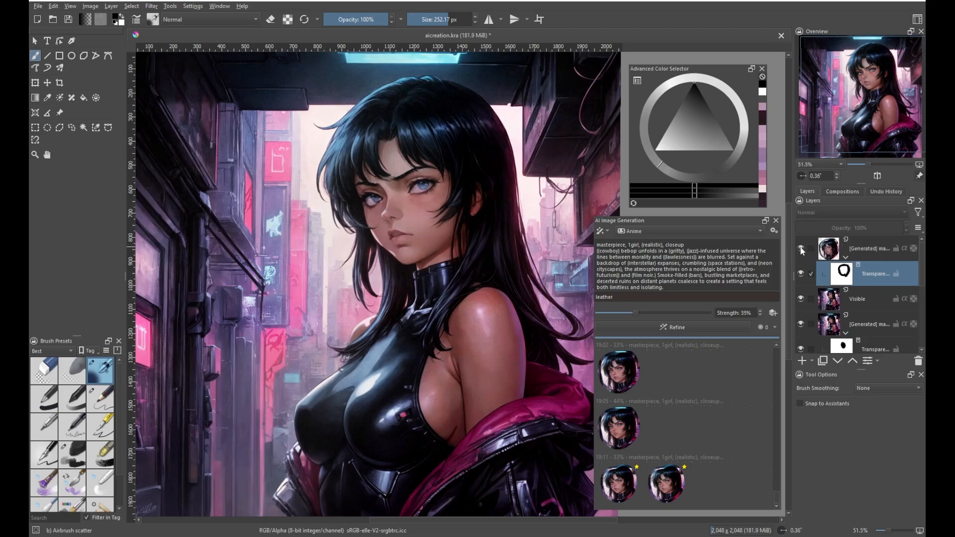
click(801, 249)
click(800, 249)
scroll(378, 242, up, 1)
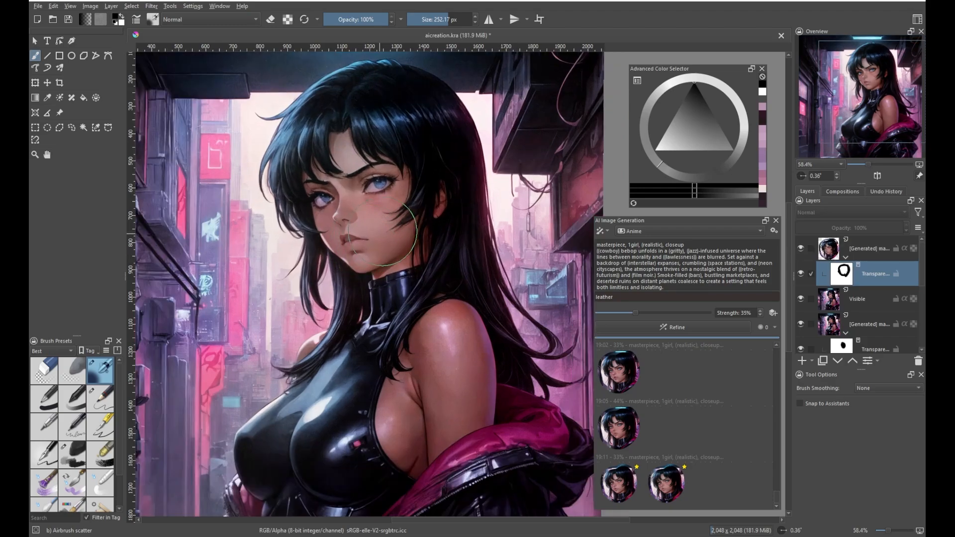
Reduce the brush size to about 104 px and reset the canvas rotation to 0°
drag(364, 248, 319, 247)
drag(358, 220, 343, 220)
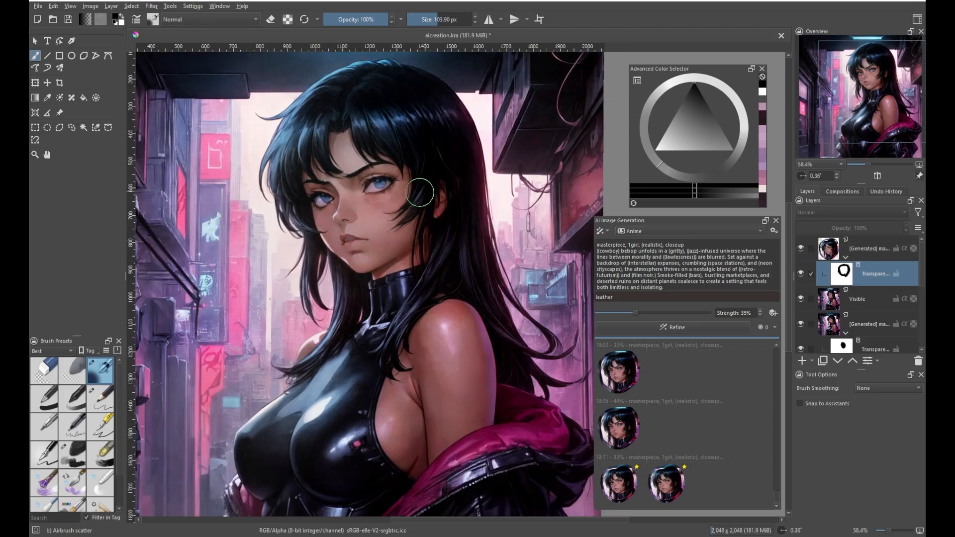
drag(419, 193, 440, 320)
drag(356, 293, 380, 292)
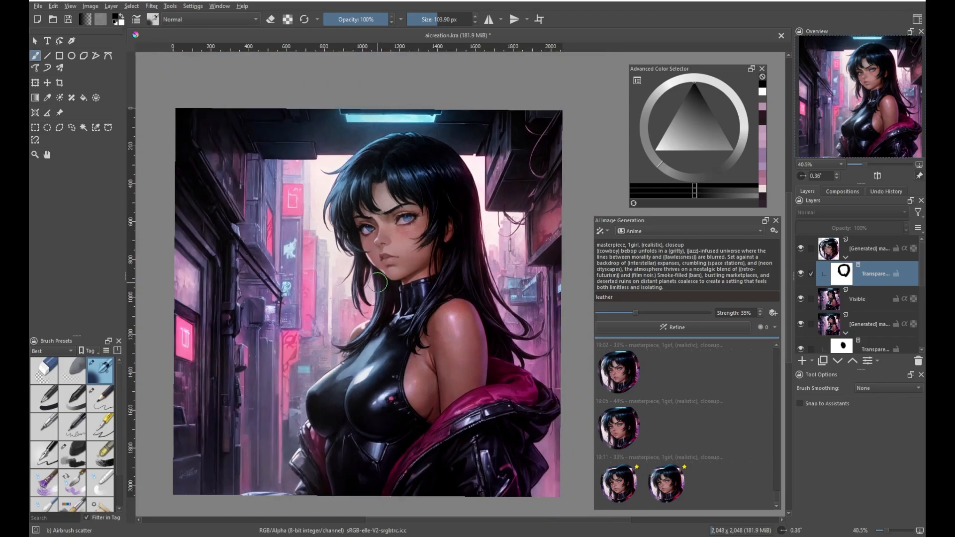
key(5)
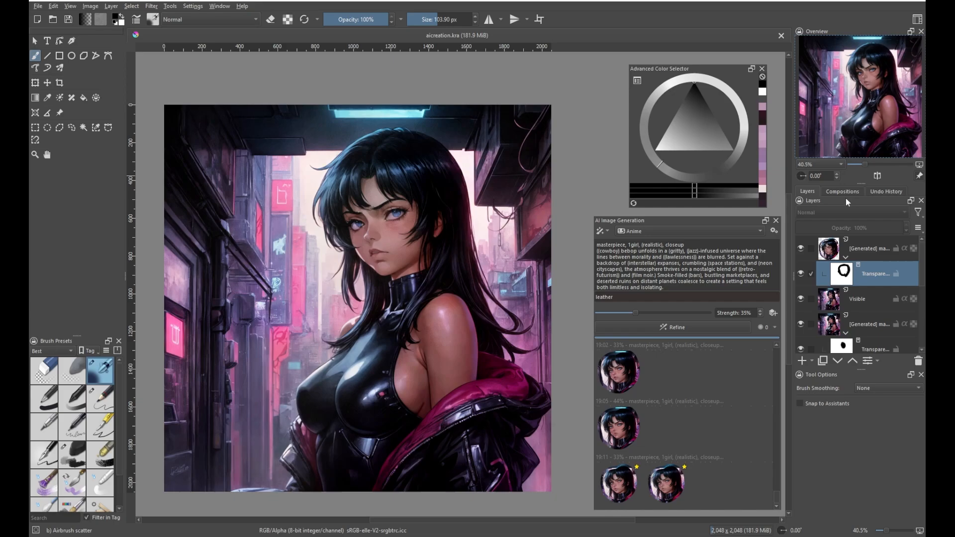
Add a new paint layer above the generated head layer and choose the Clone Tool brush preset
click(871, 252)
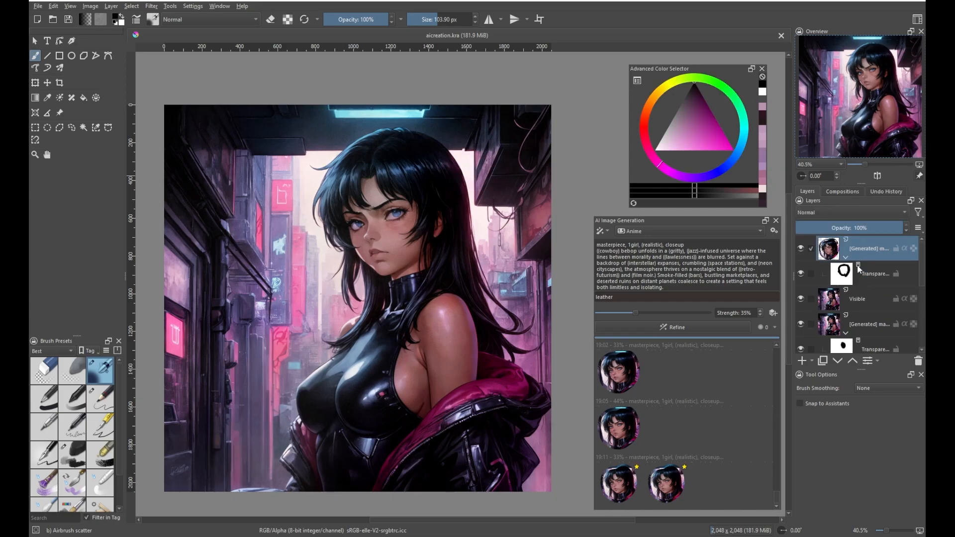
drag(119, 454, 118, 481)
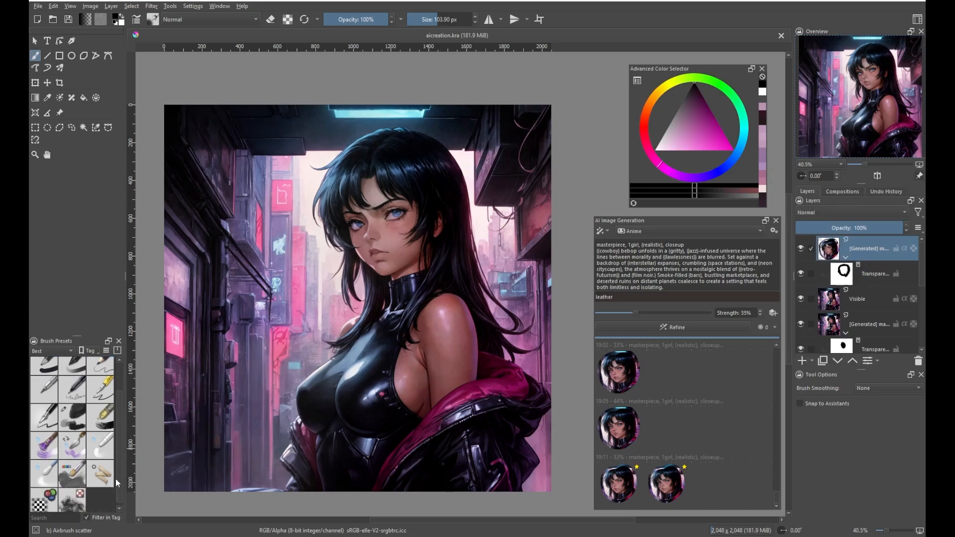
click(802, 362)
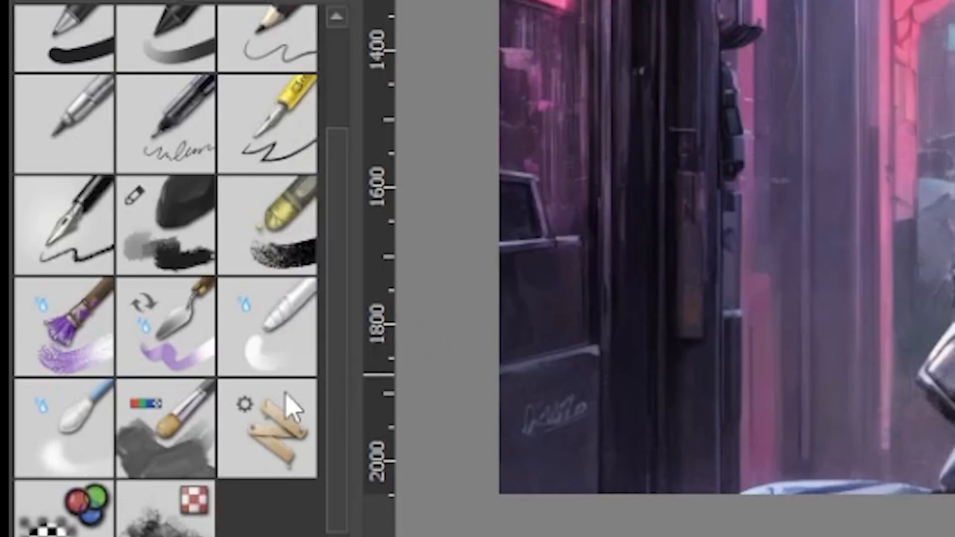
click(104, 467)
Clone nearby black suit texture over the pink spot and small marks on the chest, using a brush of about 28 px
scroll(386, 331, up, 3)
drag(383, 333, 379, 244)
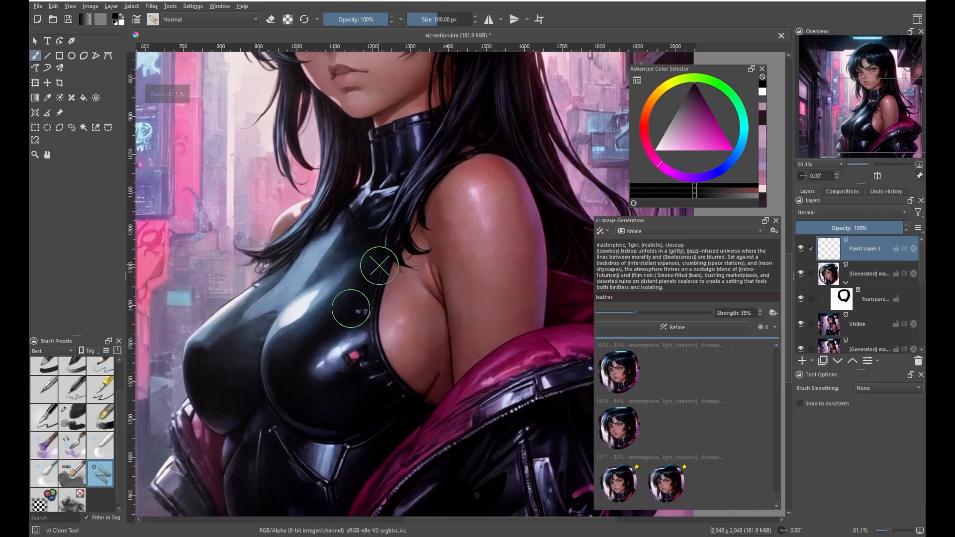
drag(353, 336, 324, 359)
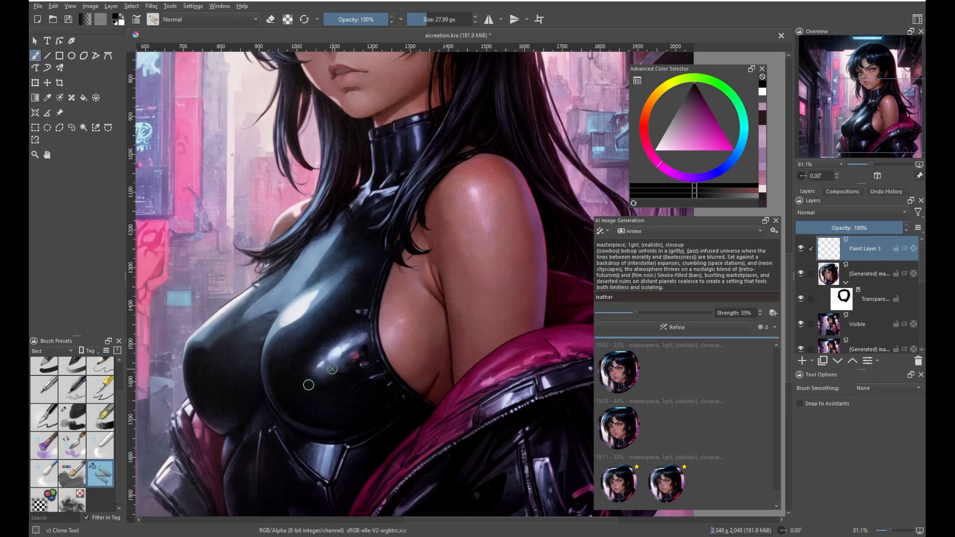
ctrl+click(330, 369)
drag(352, 350, 347, 369)
ctrl+click(351, 314)
drag(358, 312, 365, 311)
ctrl+click(333, 393)
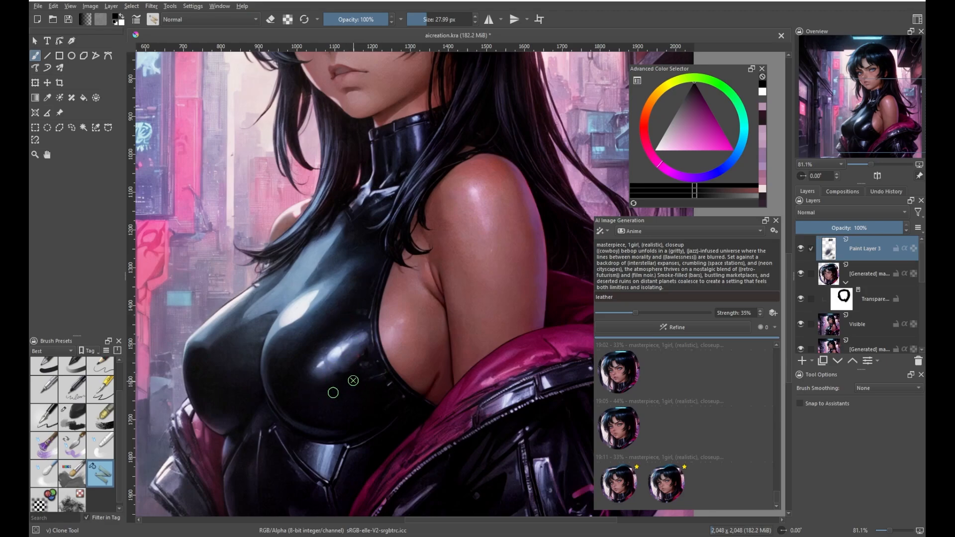
scroll(354, 380, down, 3)
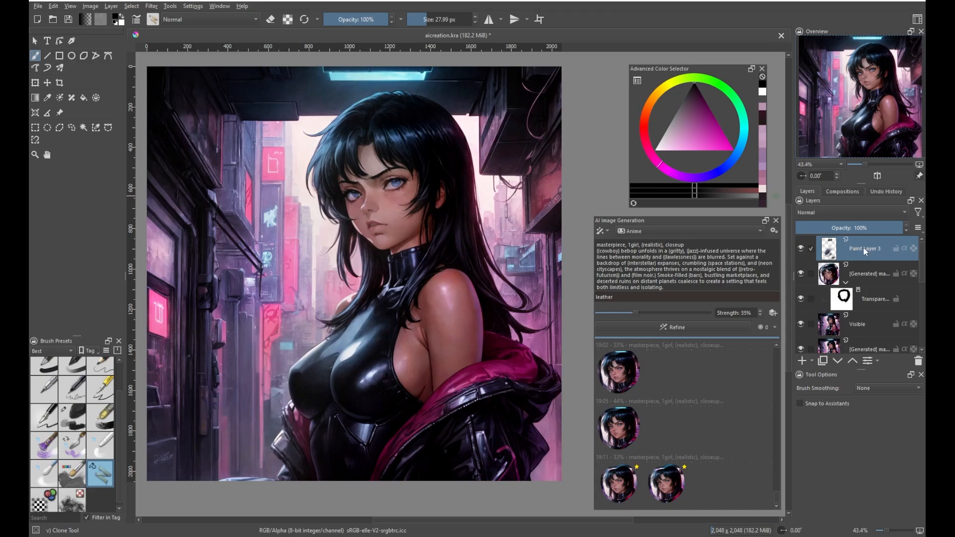
Create a new layer from everything visible above the cloned paint layer
mouse_move(850, 242)
click(111, 6)
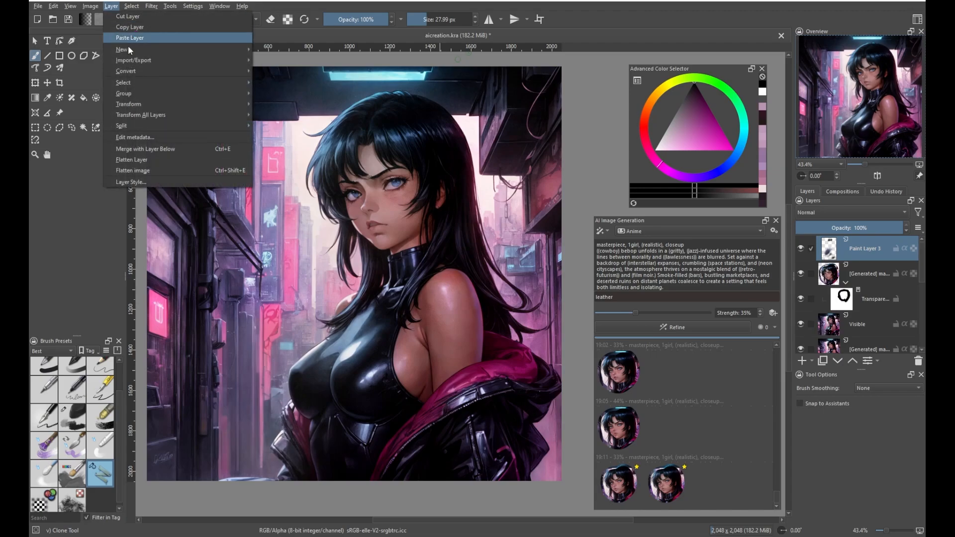
mouse_move(159, 53)
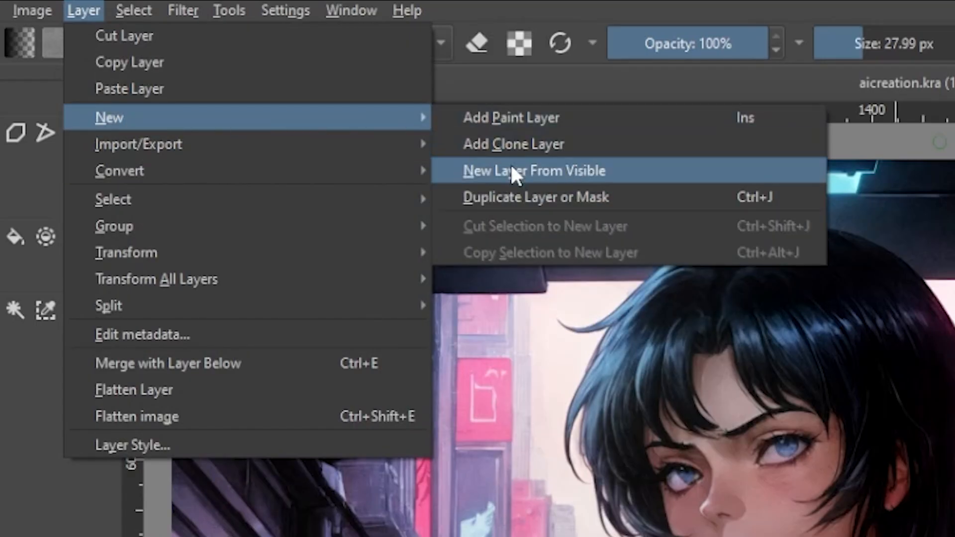
click(511, 169)
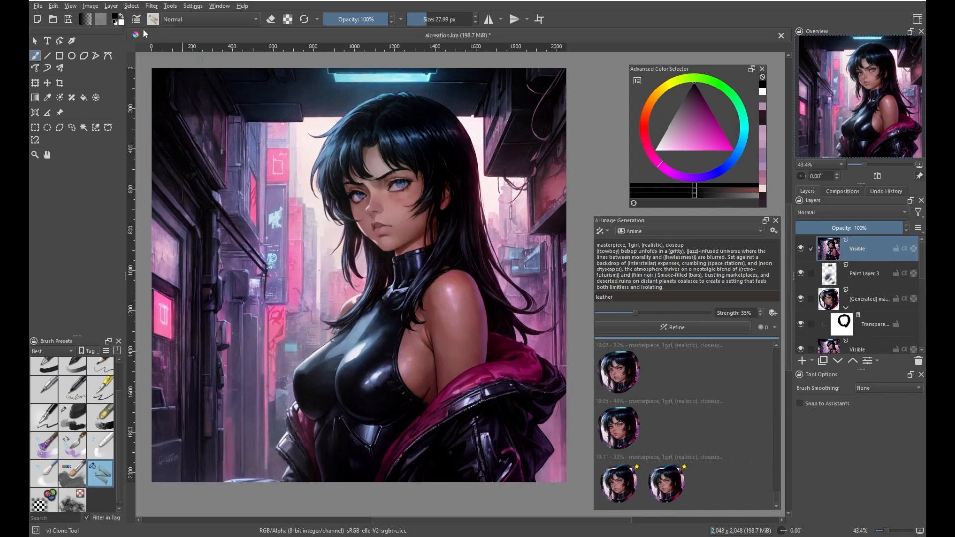
click(112, 6)
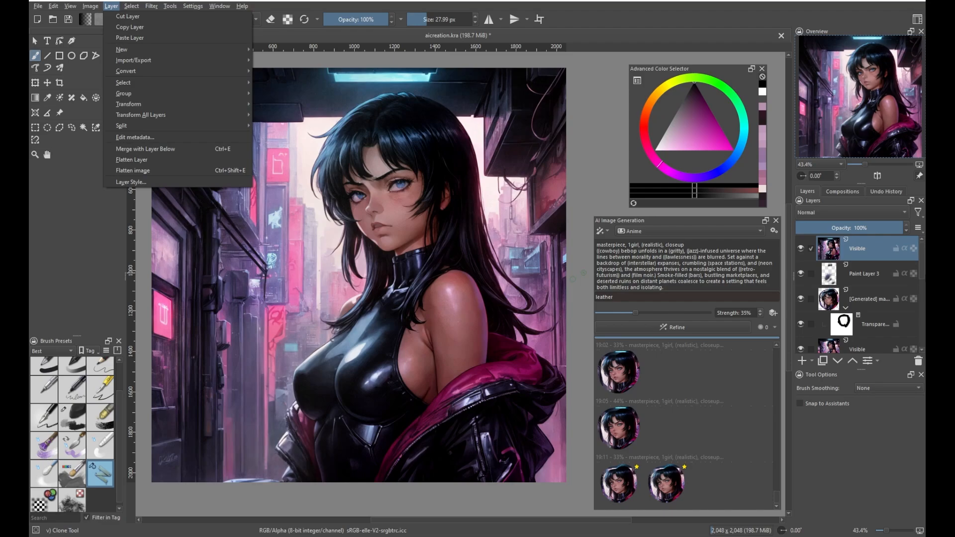
key(Escape)
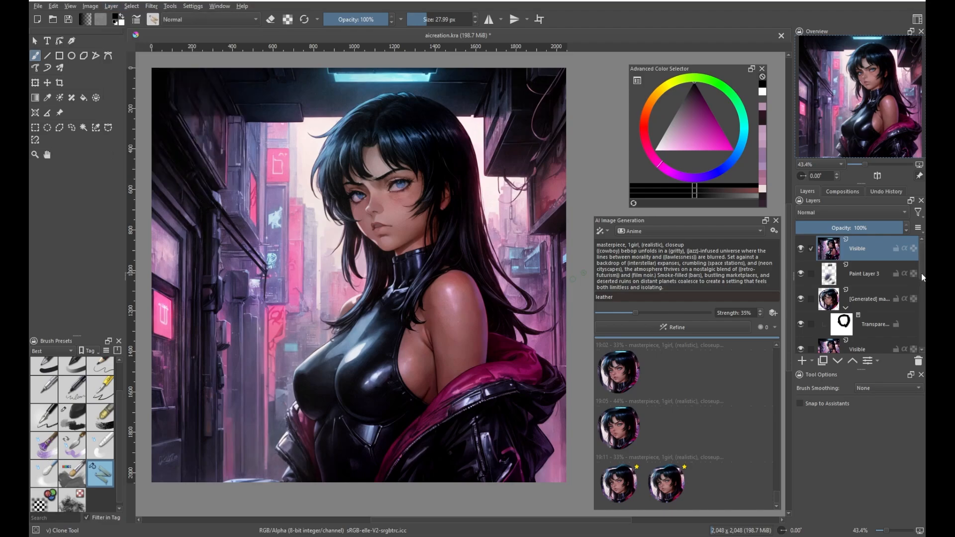
mouse_move(920, 273)
mouse_down()
mouse_move(918, 335)
mouse_move(915, 250)
mouse_up()
scroll(362, 222, up, 2)
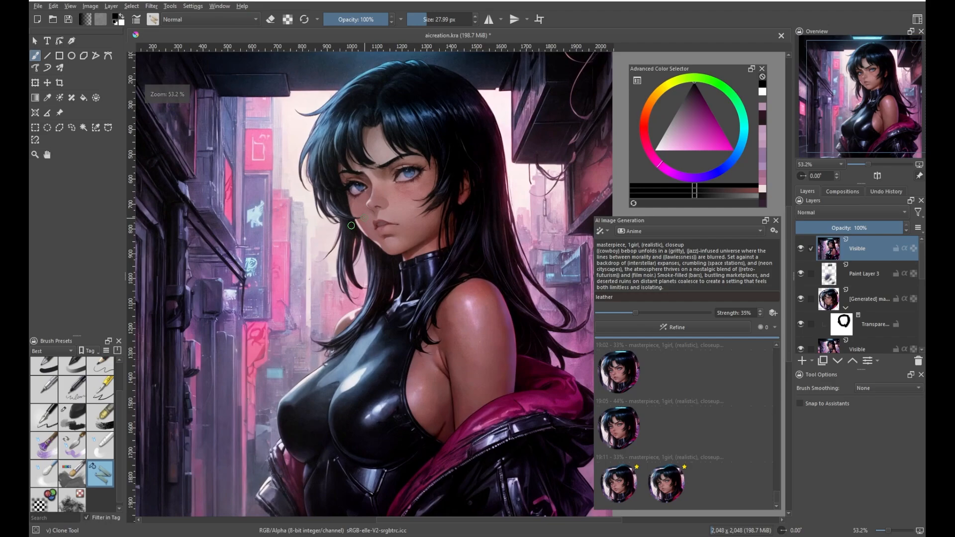
Start a transform on the merged Visible layer and set the transform mode to Liquify
scroll(363, 223, down, 1)
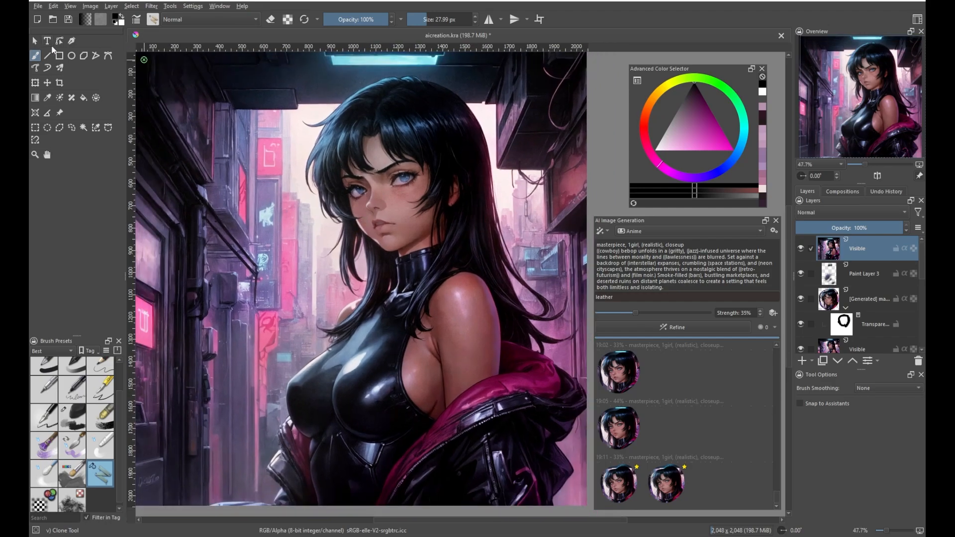
click(36, 83)
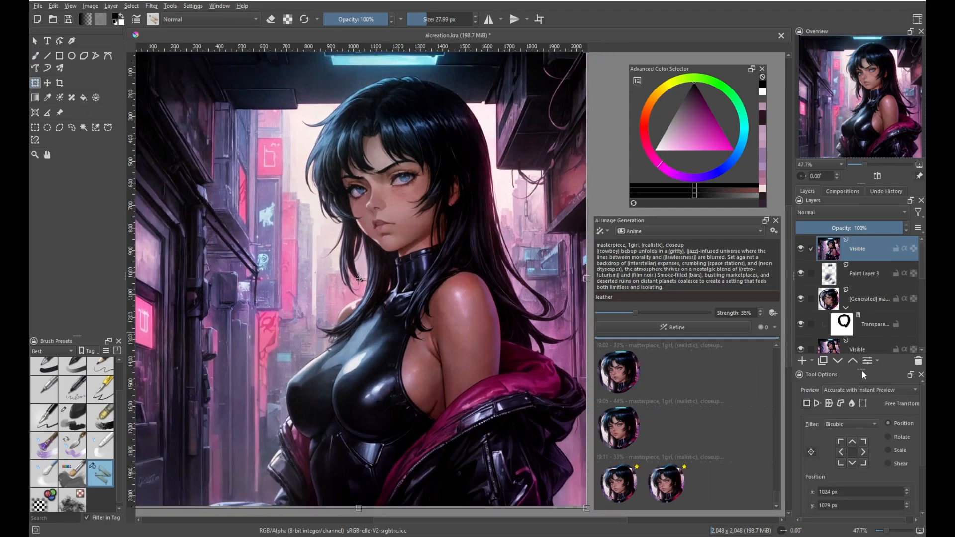
drag(862, 370, 862, 362)
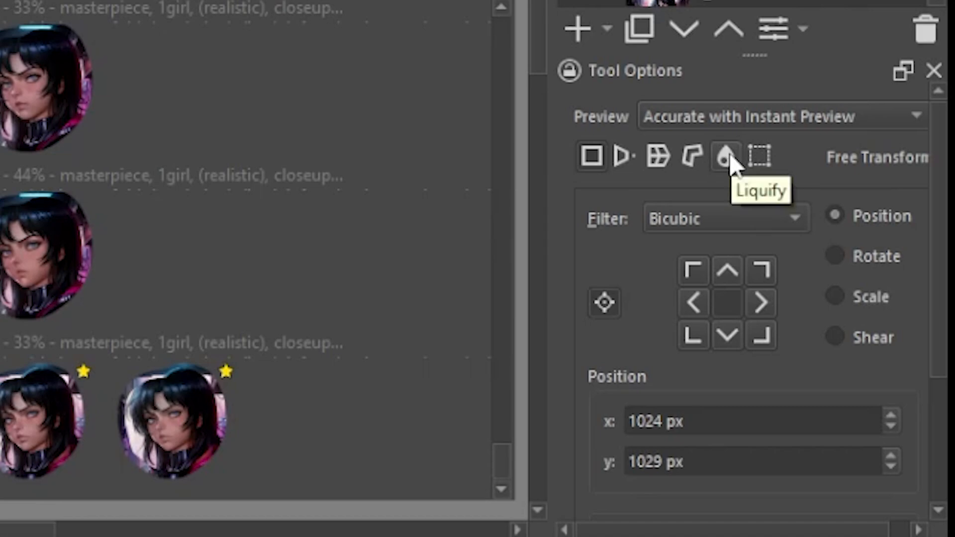
click(726, 158)
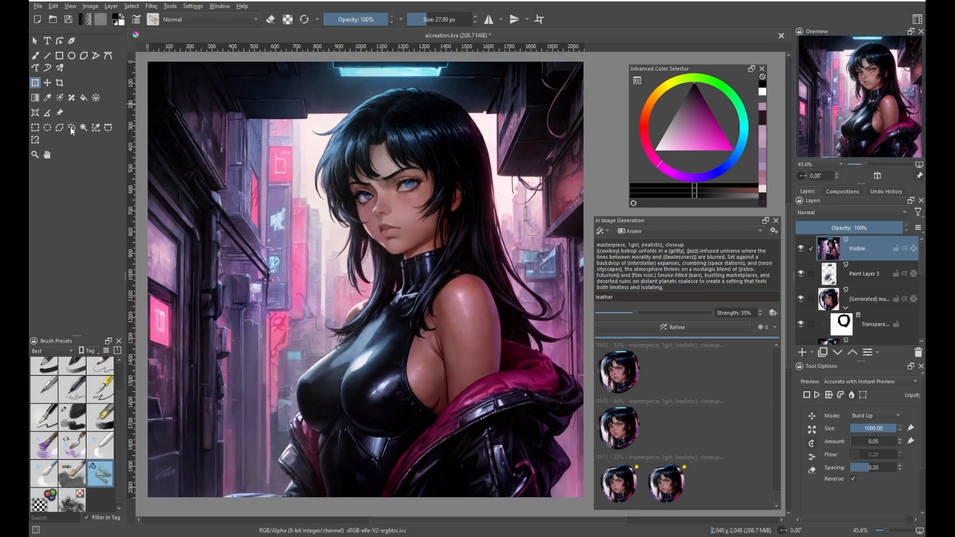
Draw a loose freehand selection around the whole woman, including her hair and jacket, with a 2 px feather
click(71, 129)
mouse_move(441, 88)
mouse_down()
mouse_move(373, 83)
mouse_move(332, 99)
mouse_move(303, 140)
mouse_move(295, 210)
mouse_up()
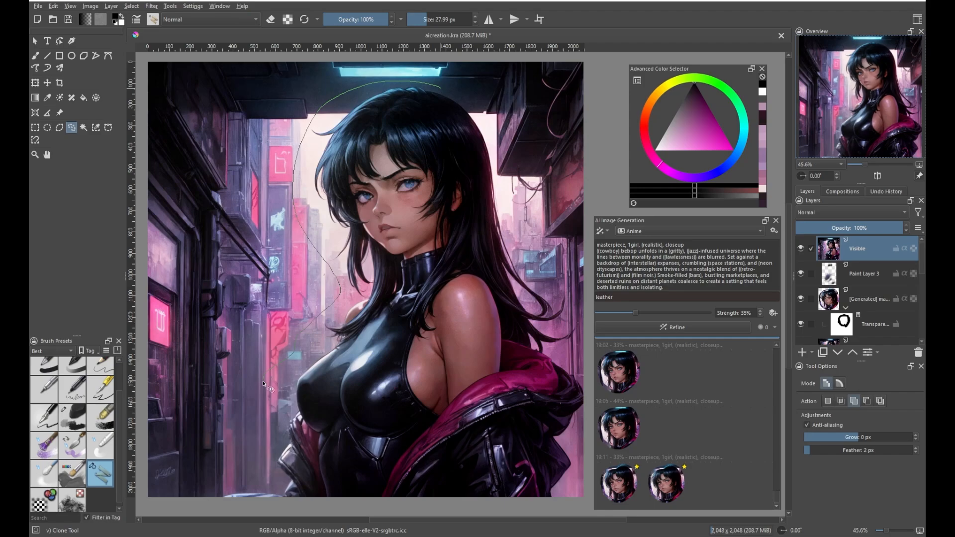
drag(263, 384, 264, 472)
mouse_move(573, 426)
mouse_down()
mouse_move(591, 399)
mouse_move(562, 347)
mouse_move(580, 325)
mouse_move(567, 323)
mouse_move(557, 294)
mouse_up()
drag(506, 204, 501, 153)
drag(463, 107, 461, 104)
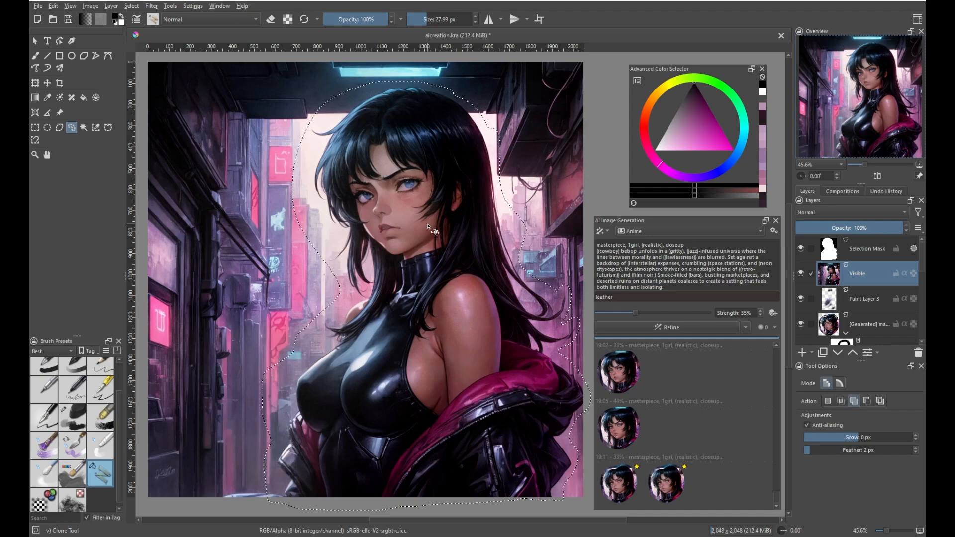
key(alt)
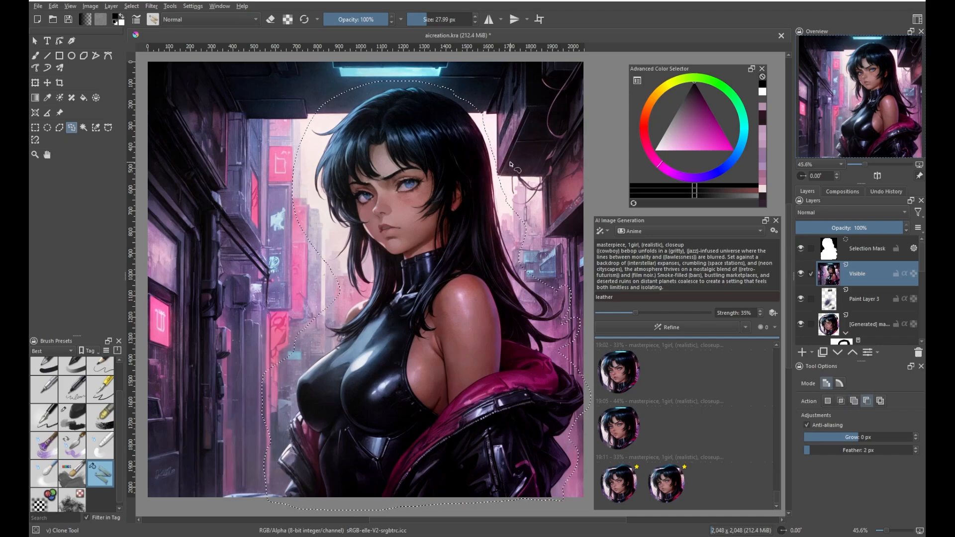
Copy the selected woman from the merged layer onto a new layer of her own and clear the selection
key(ctrl+j)
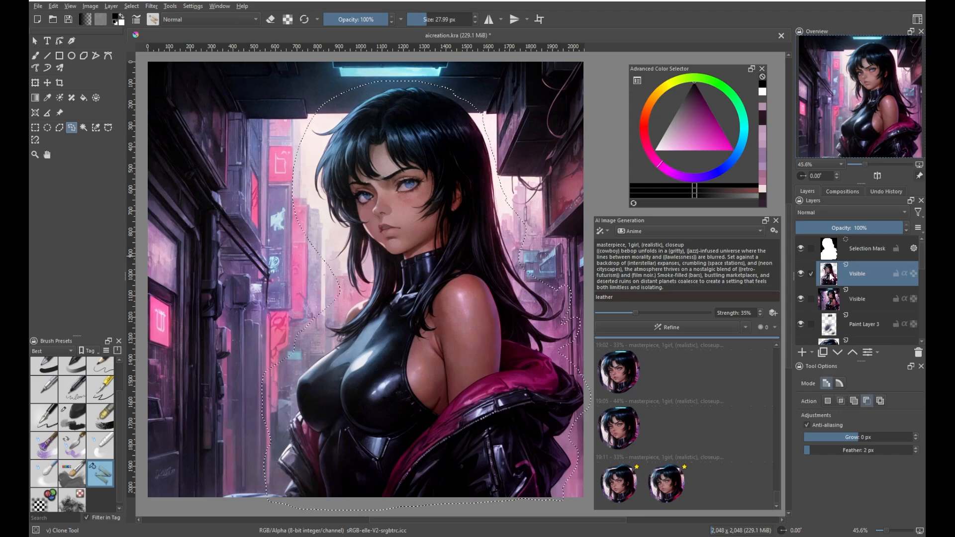
mouse_move(830, 279)
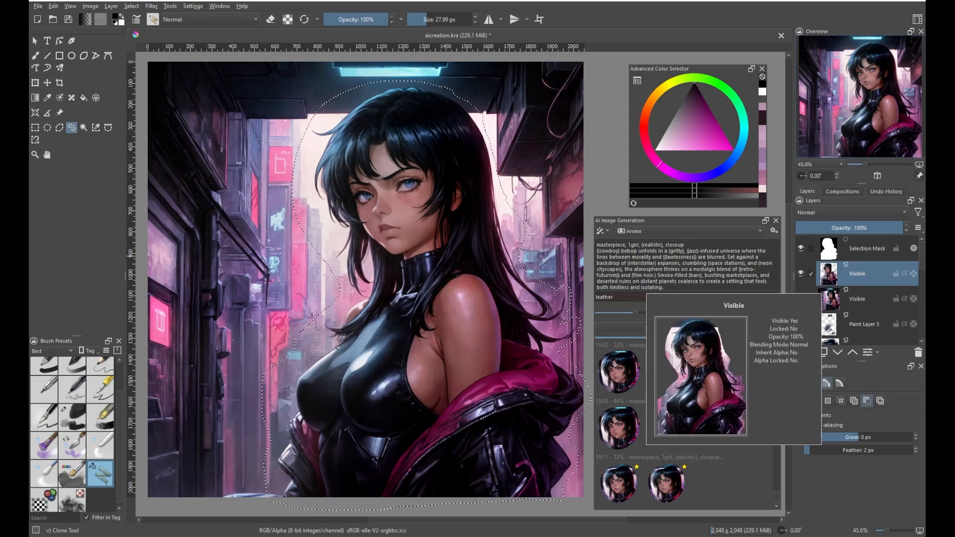
key(ctrl+shift+a)
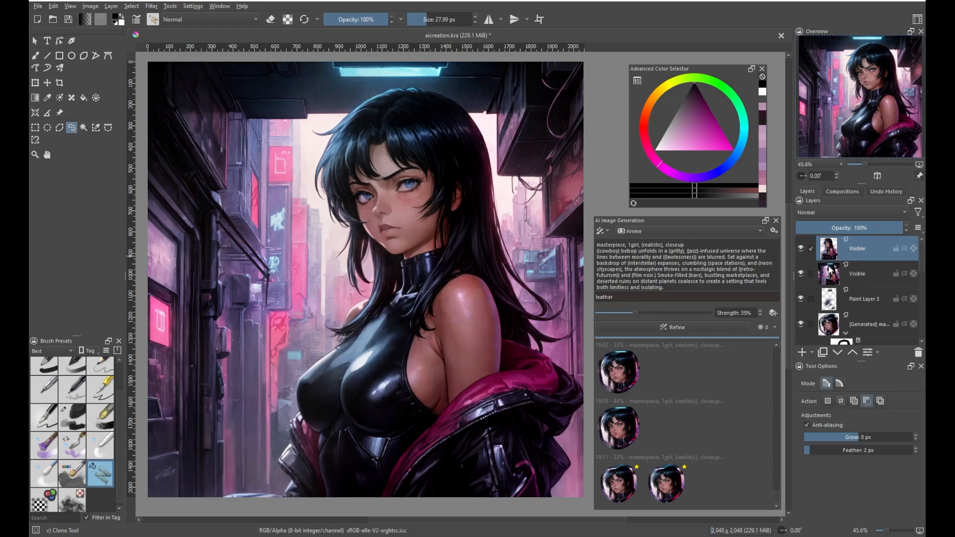
Start a Liquify transform on the layer holding the copied woman
click(33, 83)
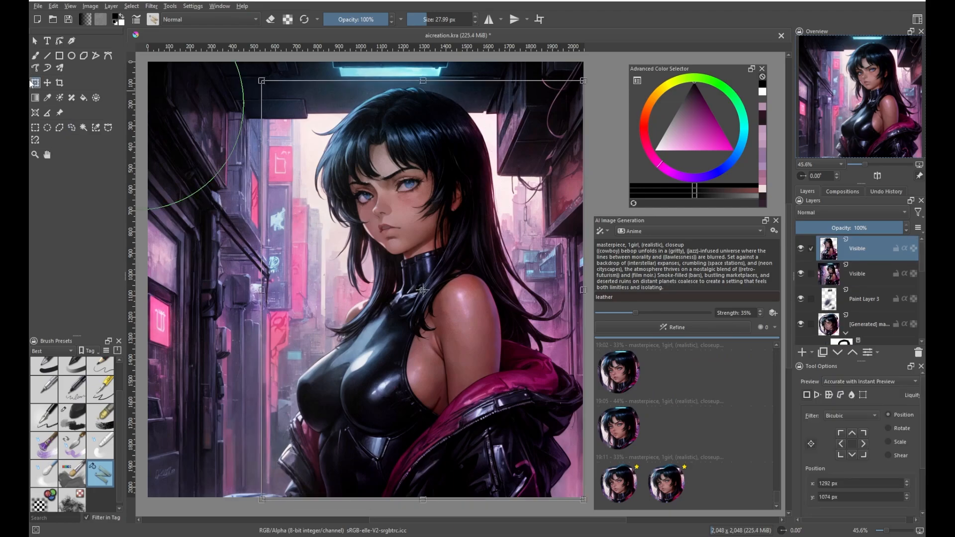
Switch the transform to Liquify and push the hair beside the face with the Move brush
click(853, 395)
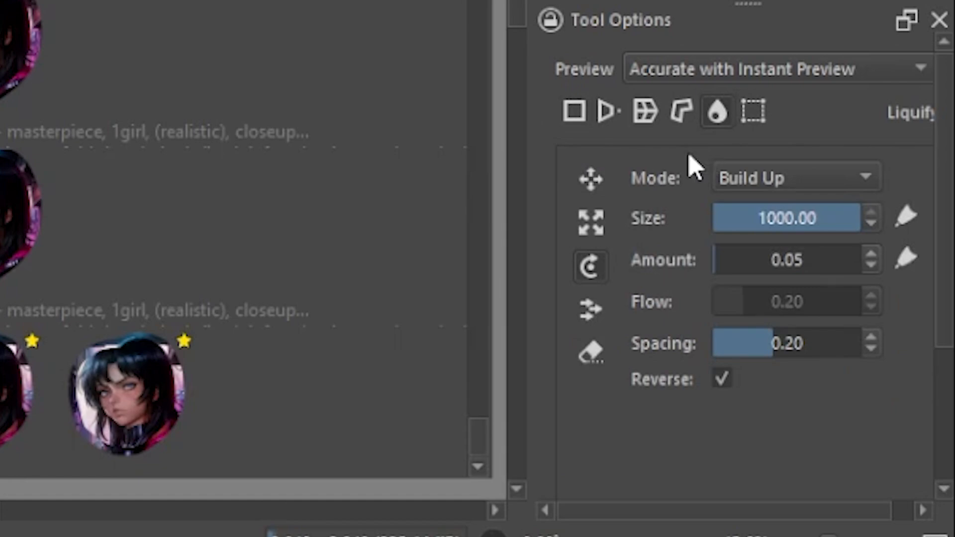
click(596, 186)
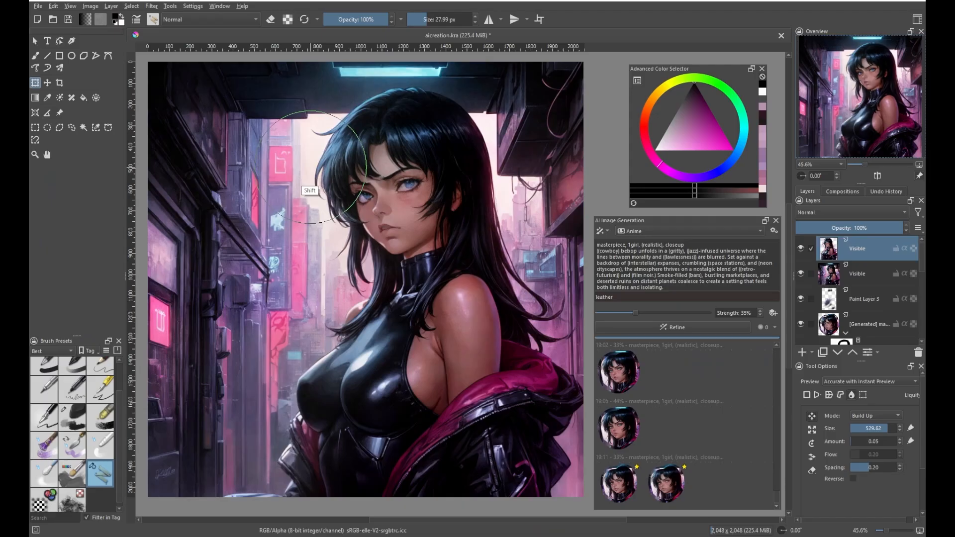
mouse_move(319, 169)
mouse_down()
mouse_move(349, 169)
mouse_move(285, 175)
mouse_move(357, 175)
mouse_move(295, 178)
mouse_move(339, 177)
mouse_up()
Try resizing the character's head with the Liquify Scale brush in reverse
click(812, 428)
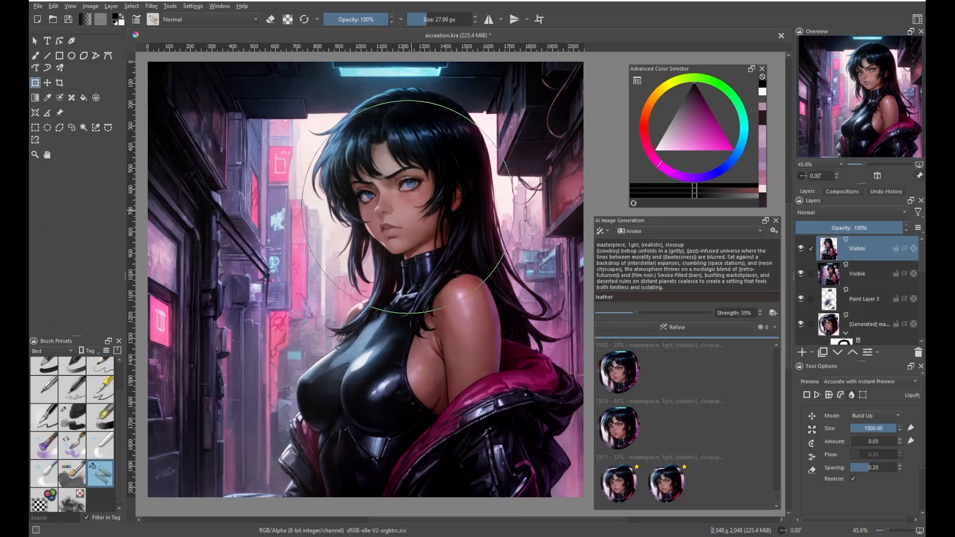
drag(381, 189, 363, 189)
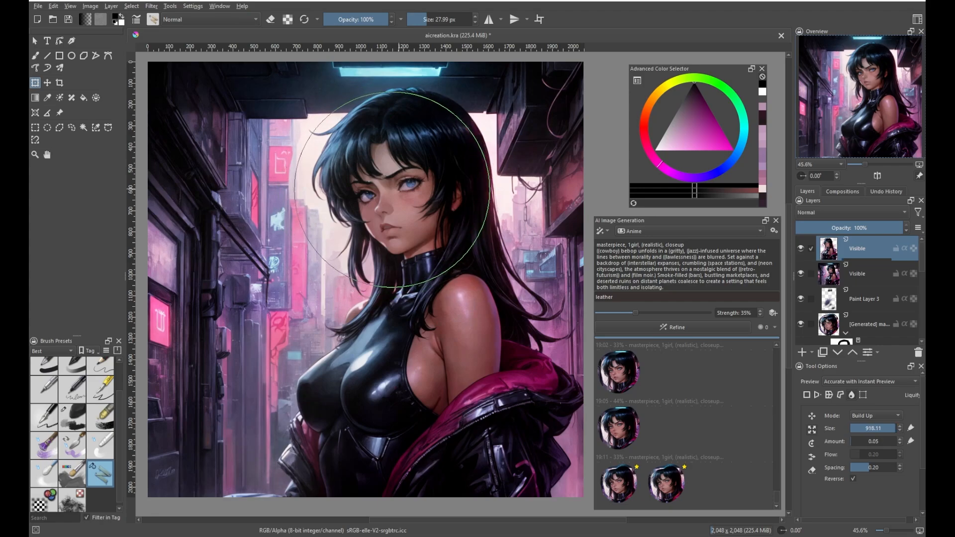
click(398, 189)
click(385, 191)
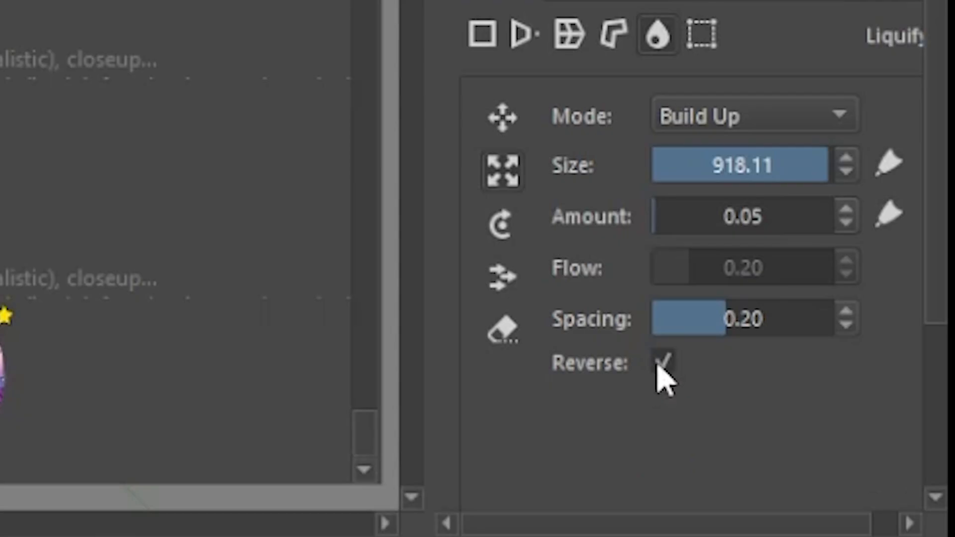
Turn off Reverse and try scaling the character's head in the opposite direction with a large Liquify brush
click(663, 367)
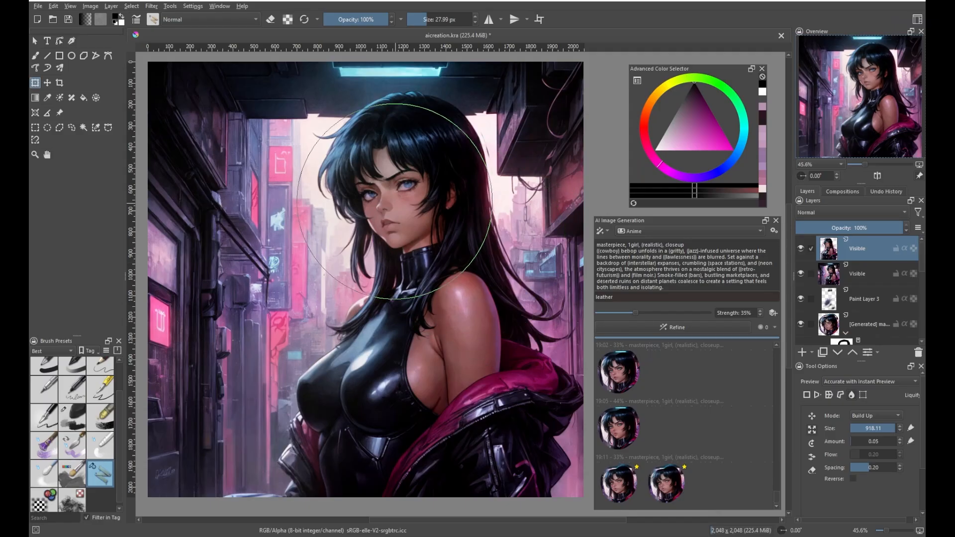
drag(395, 201, 382, 202)
click(396, 191)
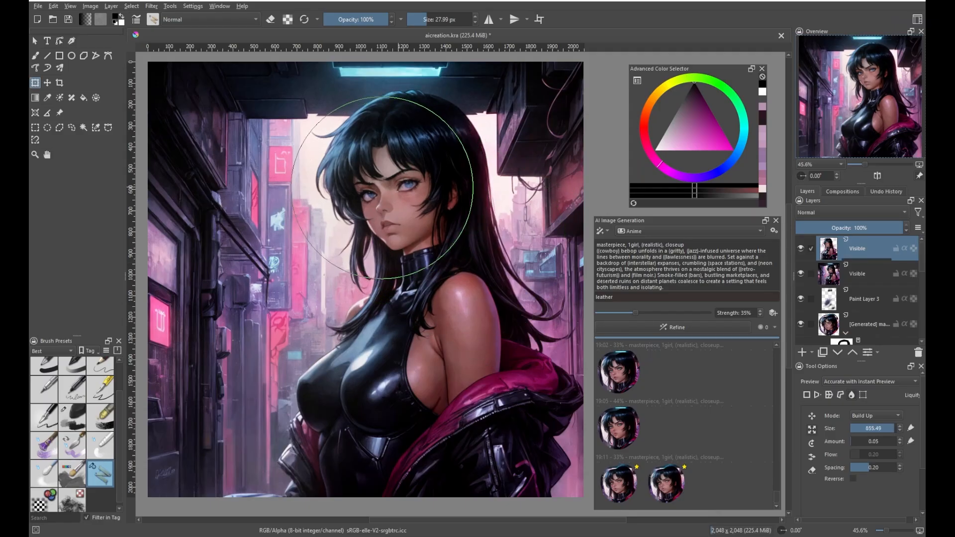
click(395, 192)
click(395, 191)
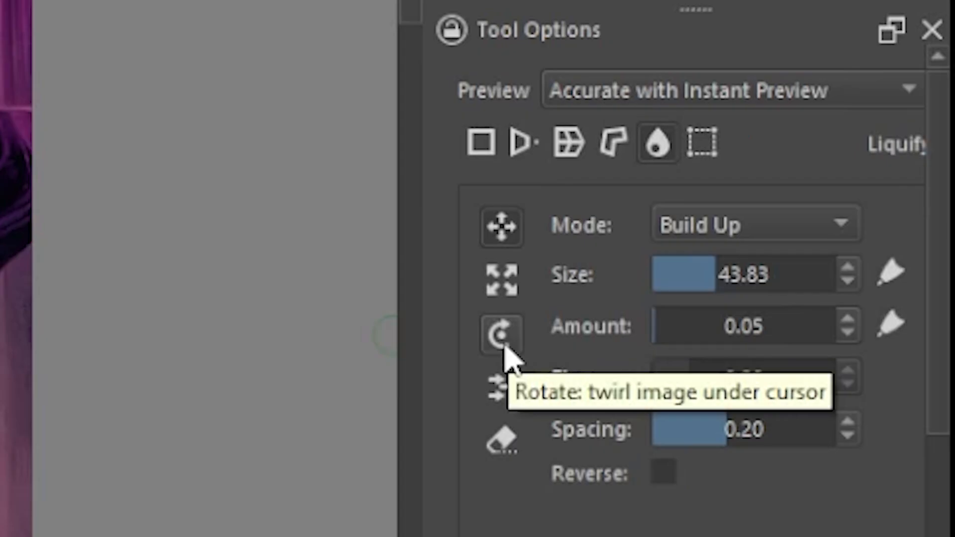
Try twirling the head with the Liquify Rotate brush, and erase the distortions across the face and hair with the Liquify eraser
click(813, 444)
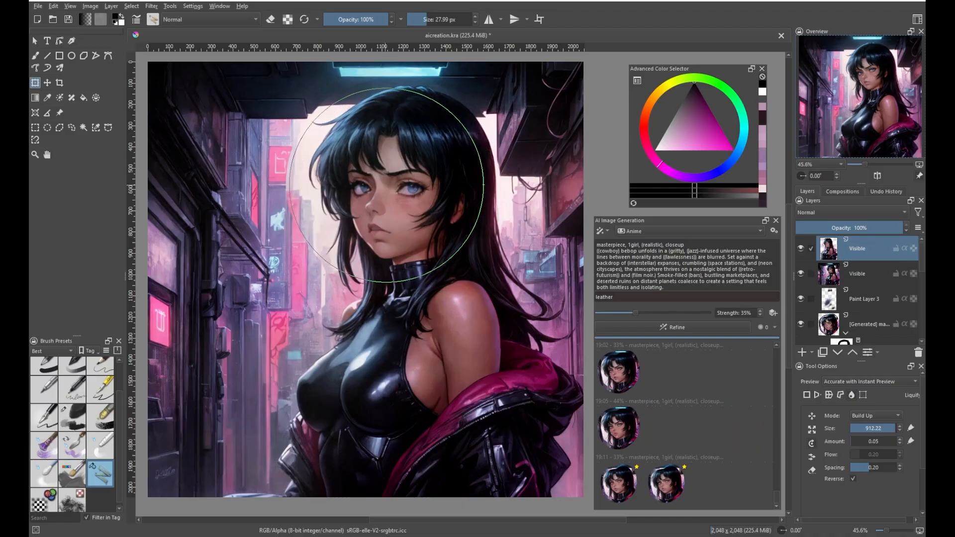
click(396, 184)
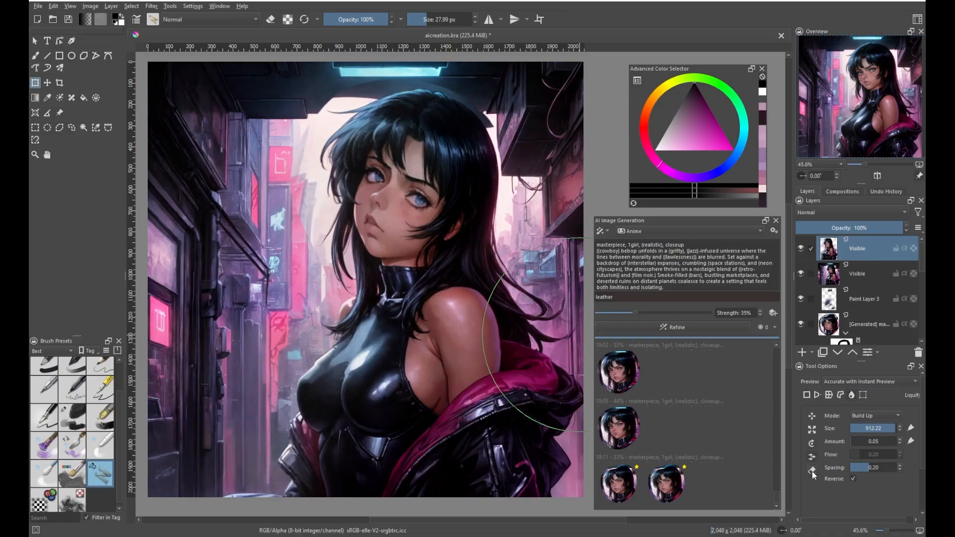
click(812, 471)
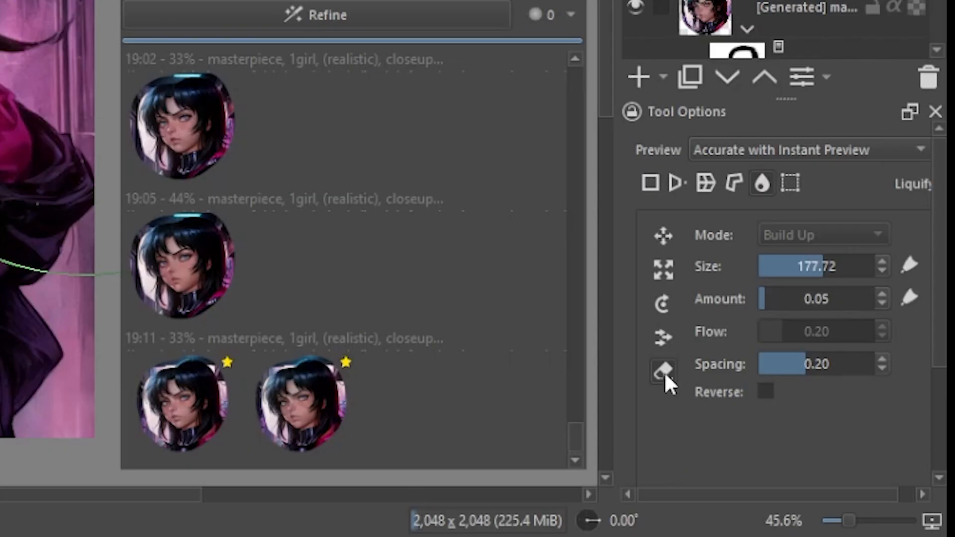
mouse_move(348, 215)
mouse_down()
mouse_move(406, 215)
mouse_move(352, 222)
mouse_move(346, 214)
mouse_move(366, 222)
mouse_move(350, 214)
mouse_move(492, 202)
mouse_move(470, 202)
mouse_move(480, 206)
mouse_up()
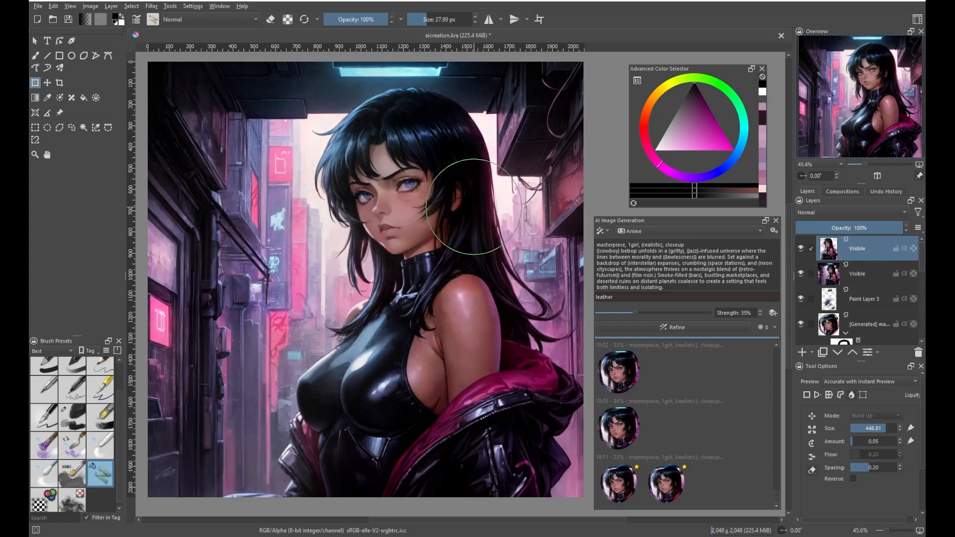
mouse_move(475, 207)
mouse_down()
mouse_move(414, 203)
mouse_move(436, 196)
mouse_up()
Push the jacket sleeve, hood and torso into shape with the Liquify Move brush
click(813, 416)
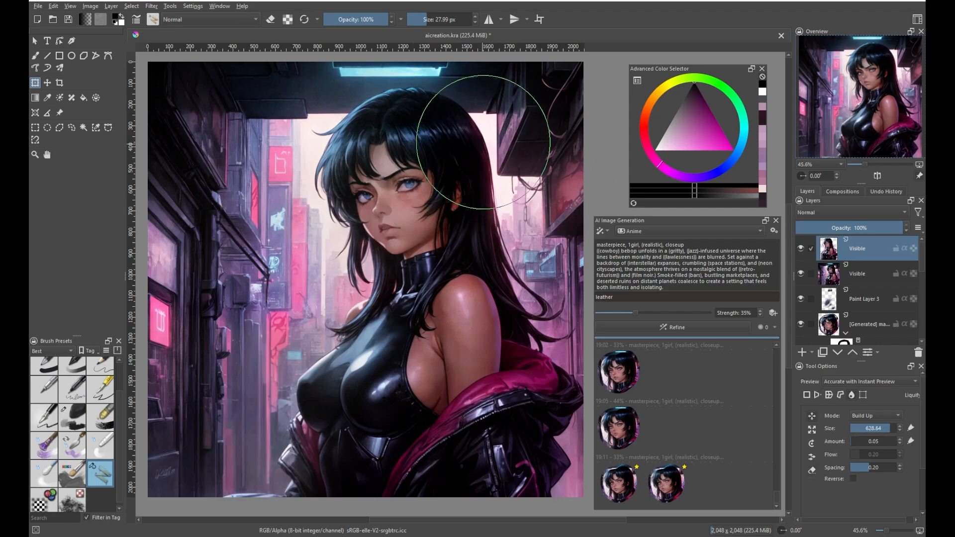
drag(326, 452, 317, 456)
drag(533, 373, 545, 369)
drag(394, 343, 382, 326)
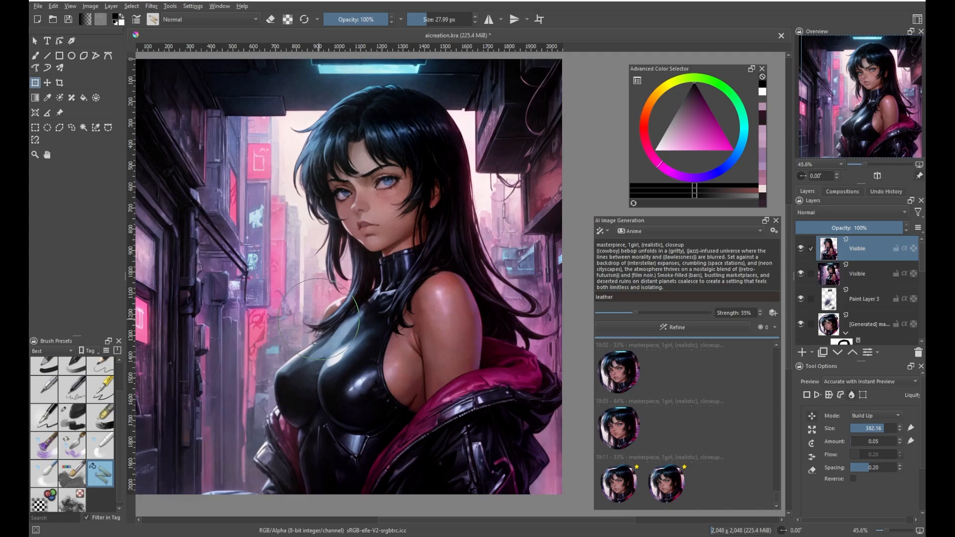
Check the figure in a mirrored canvas view and refine the torso and jacket with the Liquify Move brush
key(m)
drag(386, 370, 349, 370)
key(m)
drag(397, 397, 397, 413)
drag(387, 411, 396, 411)
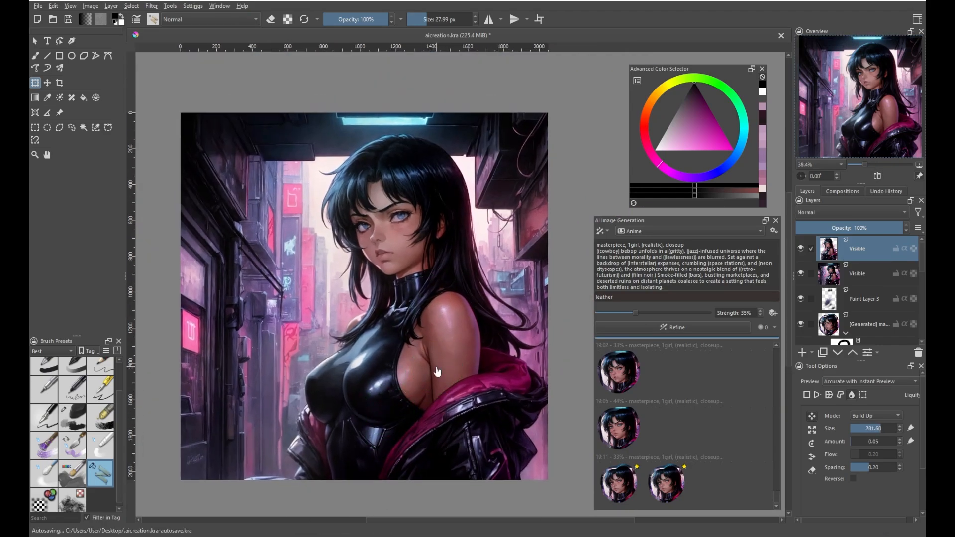
drag(432, 353, 446, 342)
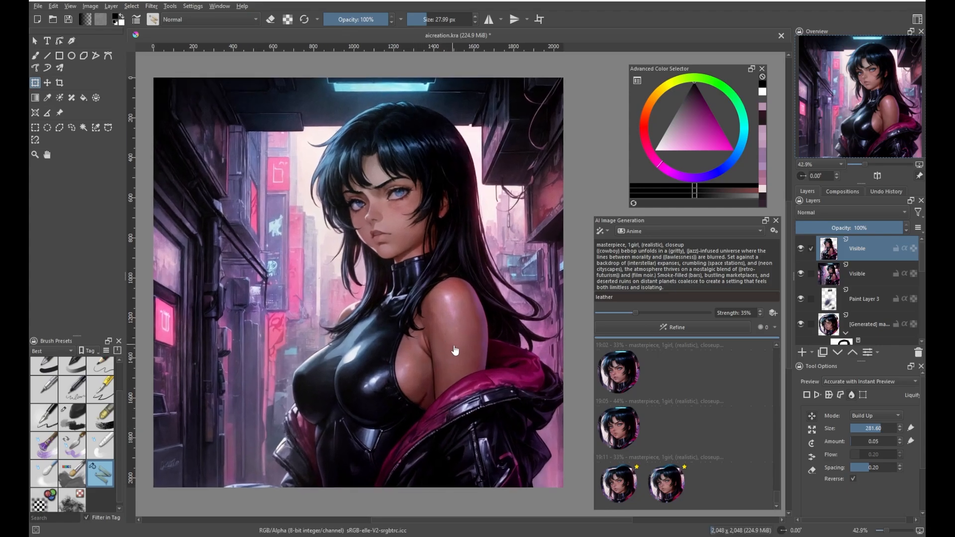
Compare the figure with and without the Liquify changes by undoing and redoing them
key(ctrl+shift+z)
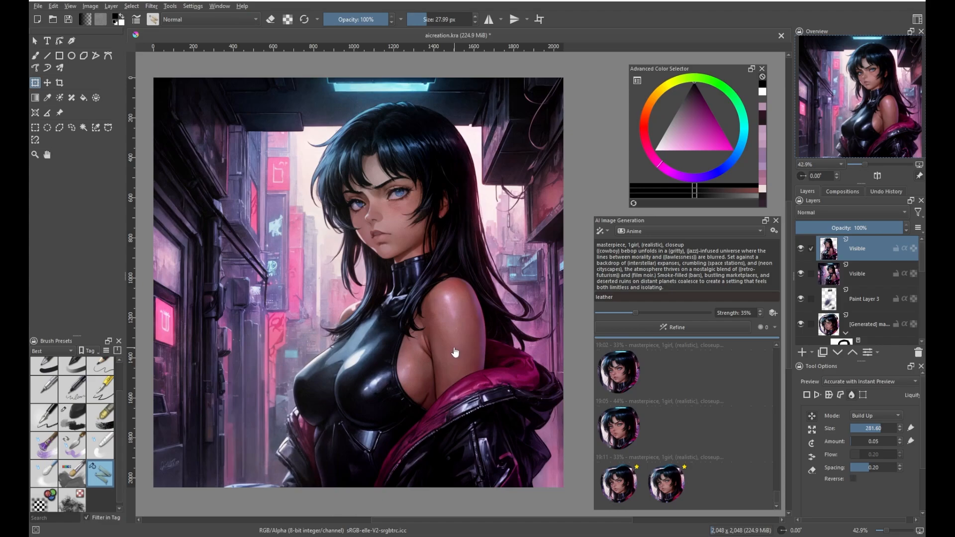
key(ctrl+z)
click(455, 352)
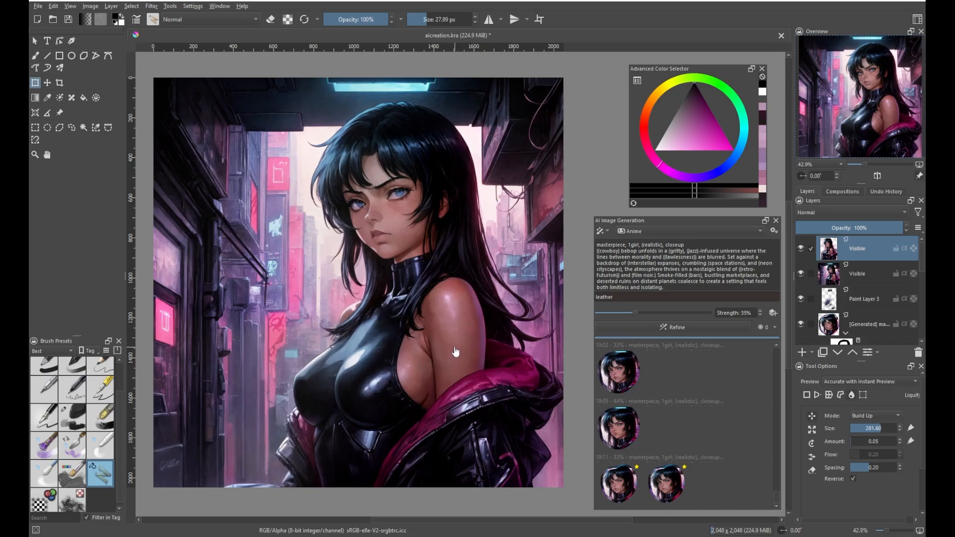
mouse_move(494, 324)
mouse_down()
mouse_move(481, 325)
mouse_move(490, 338)
mouse_move(483, 334)
mouse_up()
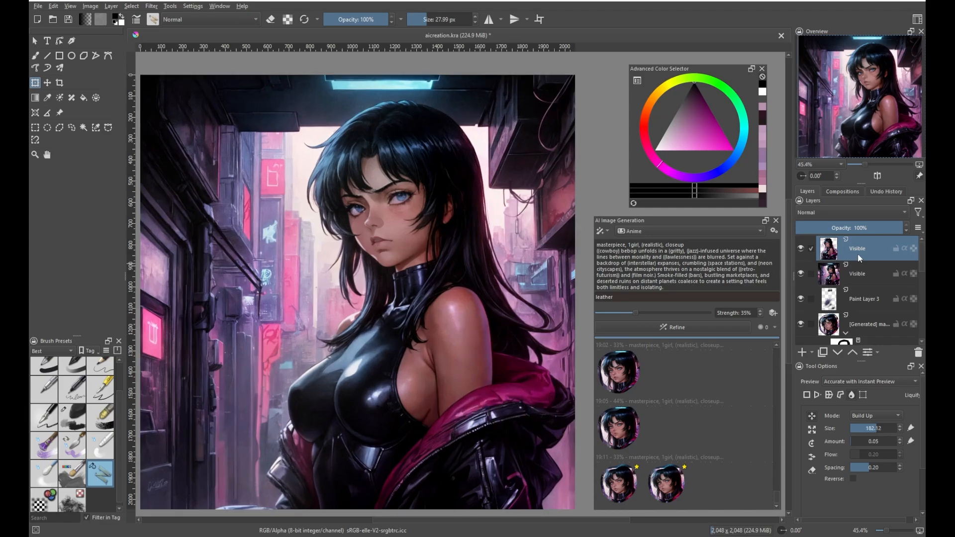
Add a transparency mask to the topmost Visible layer
right_click(859, 257)
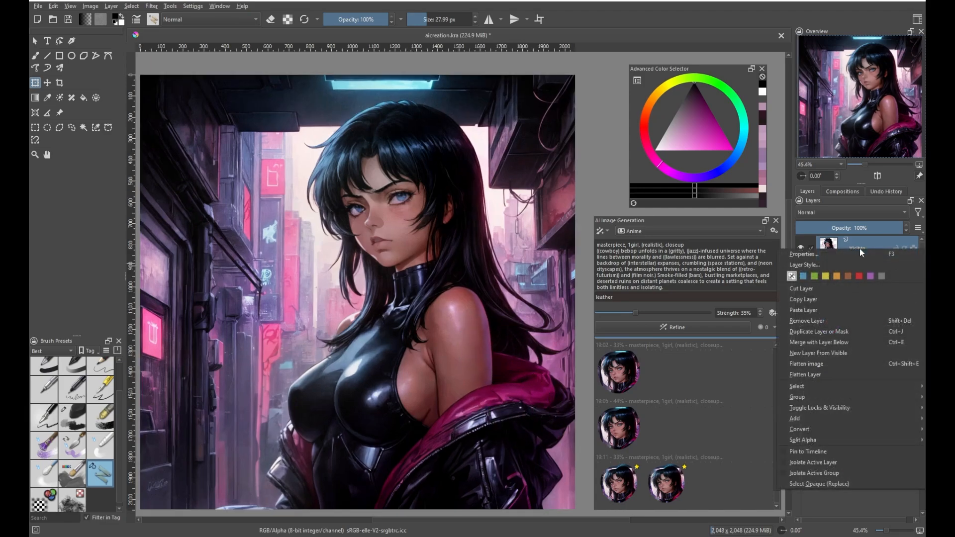
mouse_move(817, 417)
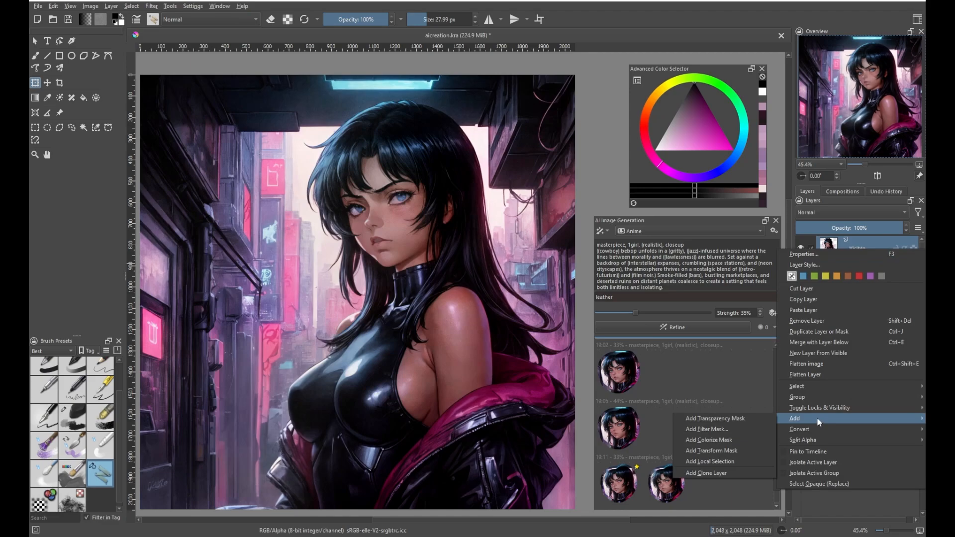
click(760, 420)
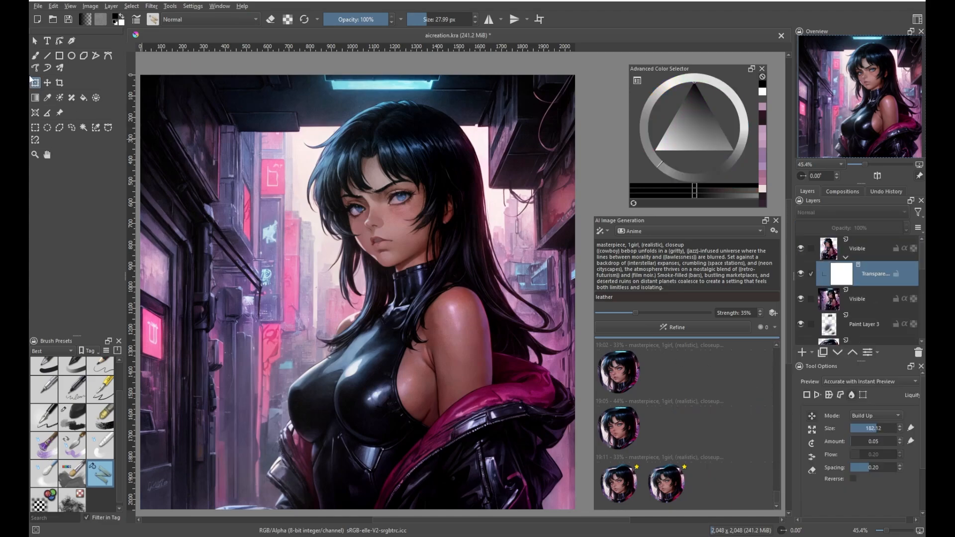
Paint on the transparency mask with the Airbrush scatter brush to hide the warped background beside the character's sleeve on the doorway side
click(35, 55)
drag(120, 420, 120, 390)
click(100, 375)
scroll(262, 406, up, 3)
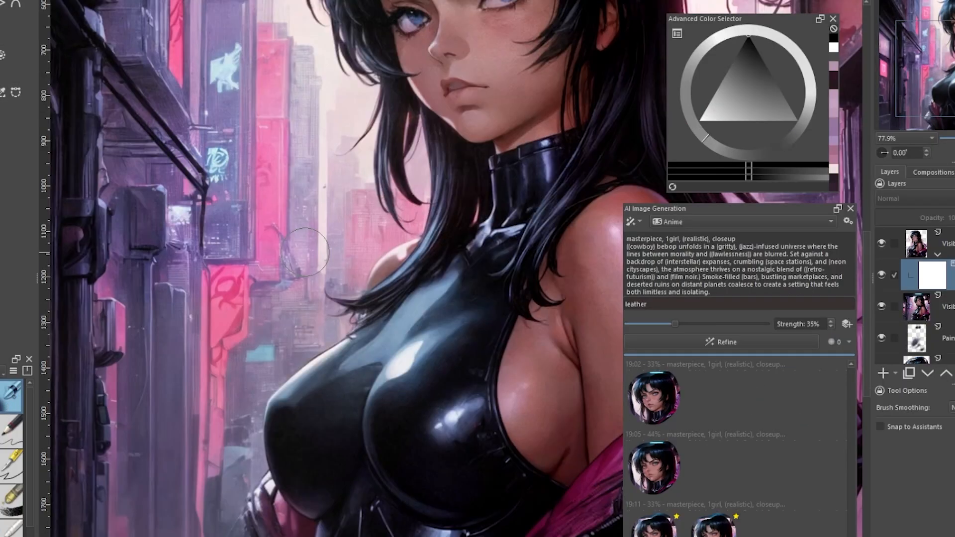
drag(289, 280, 323, 195)
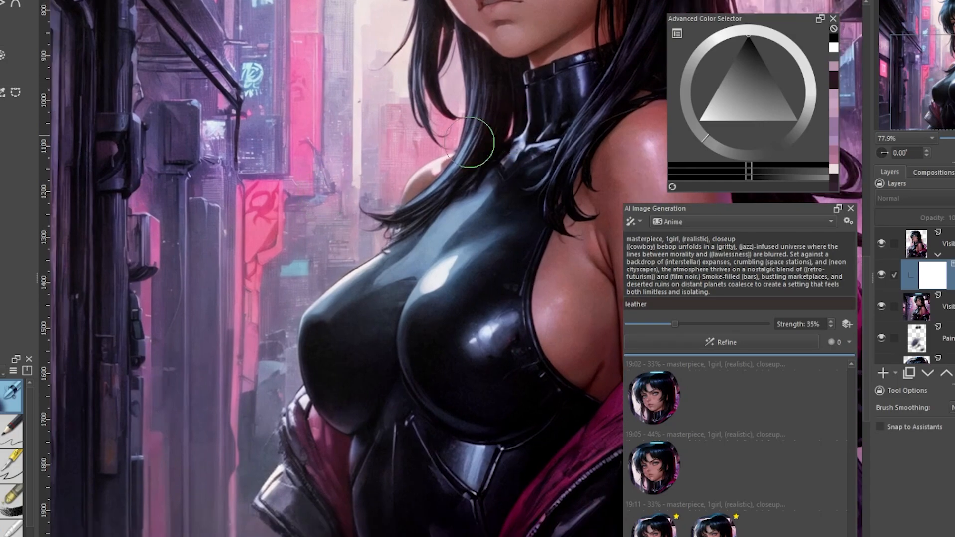
drag(194, 443, 202, 412)
drag(233, 375, 235, 490)
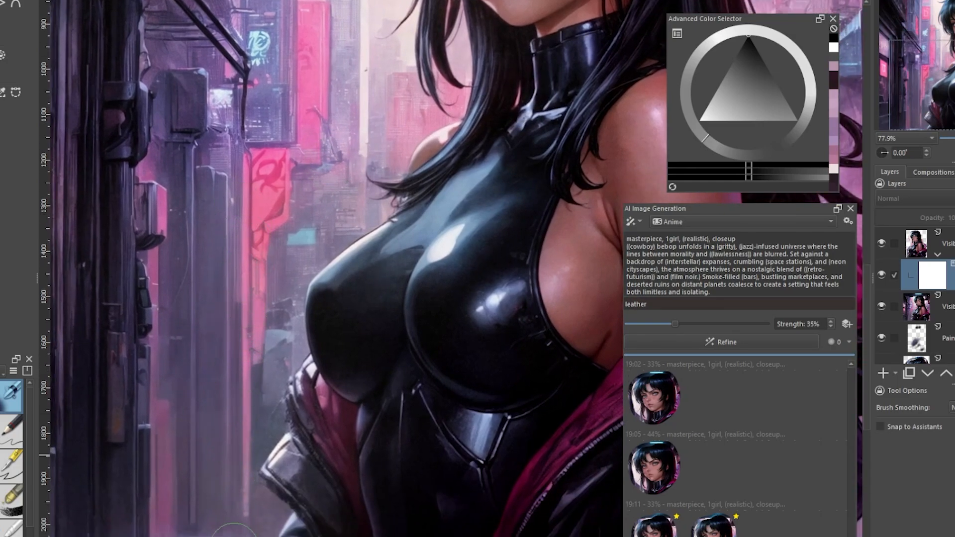
scroll(235, 498, down, 1)
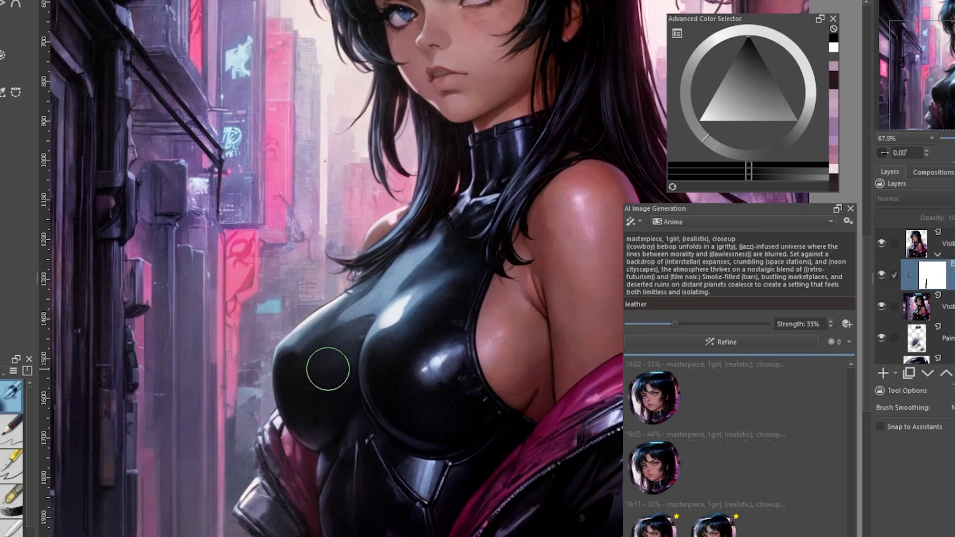
Paint on the mask along the torso edge and around the hair ends and jacket on the opposite side to hide the remaining background distortions
drag(375, 276, 355, 415)
drag(596, 410, 340, 345)
mouse_move(494, 273)
mouse_down()
mouse_move(458, 247)
mouse_move(447, 302)
mouse_up()
mouse_move(472, 259)
mouse_down()
mouse_move(472, 318)
mouse_move(445, 303)
mouse_move(429, 316)
mouse_move(478, 341)
mouse_up()
mouse_move(447, 357)
mouse_down()
mouse_move(477, 381)
mouse_move(517, 371)
mouse_up()
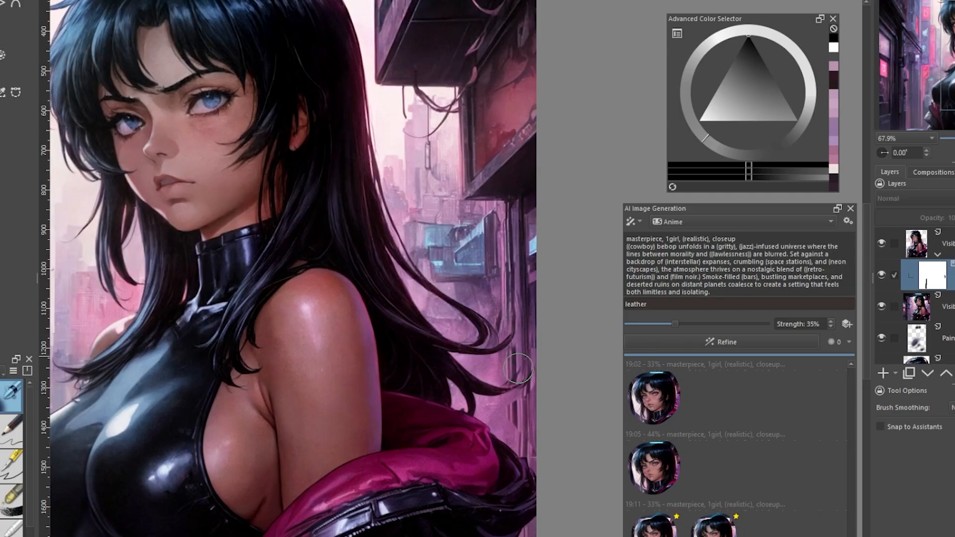
mouse_move(514, 437)
mouse_down()
mouse_move(505, 248)
mouse_move(485, 300)
mouse_up()
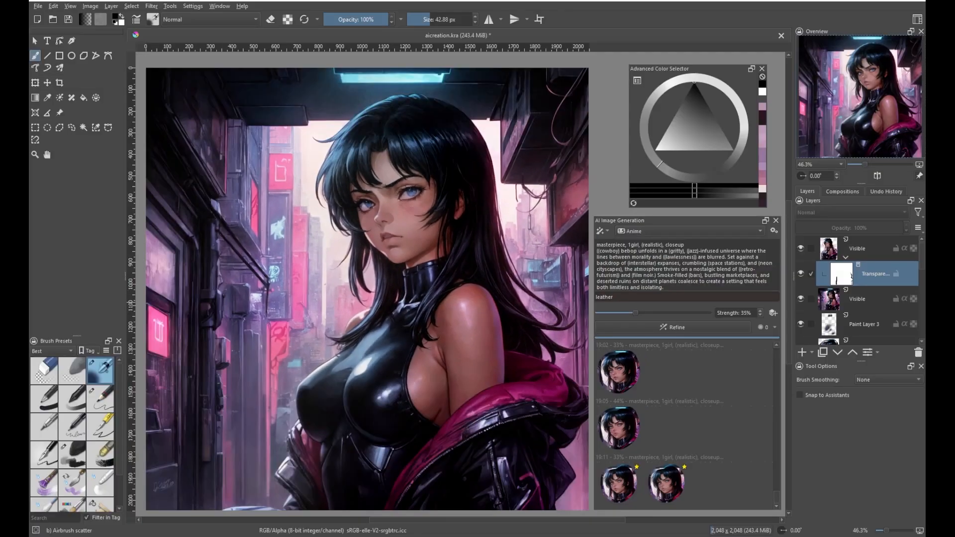
drag(461, 209, 461, 212)
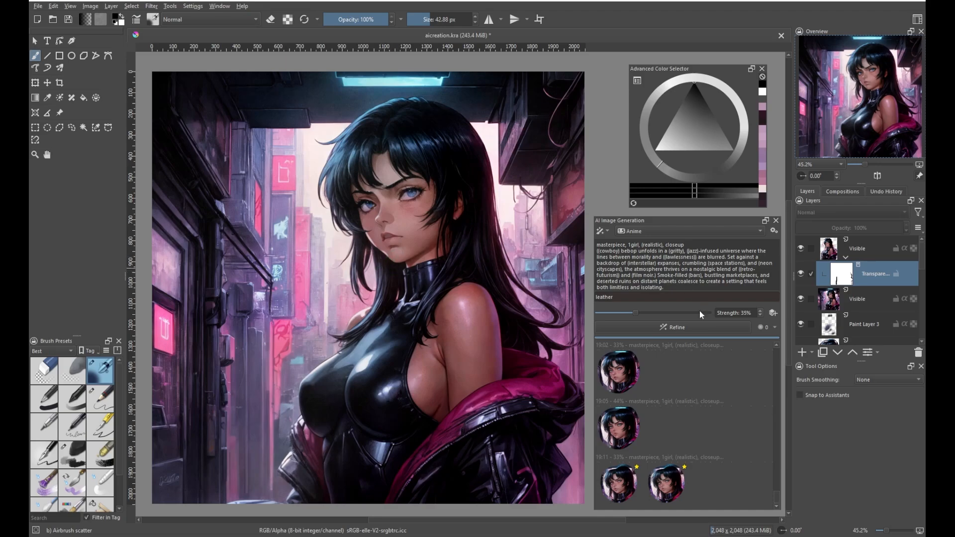
Change the AI generation style to EpicRealism, refine the whole image at 35% strength and apply the result
click(662, 236)
click(653, 250)
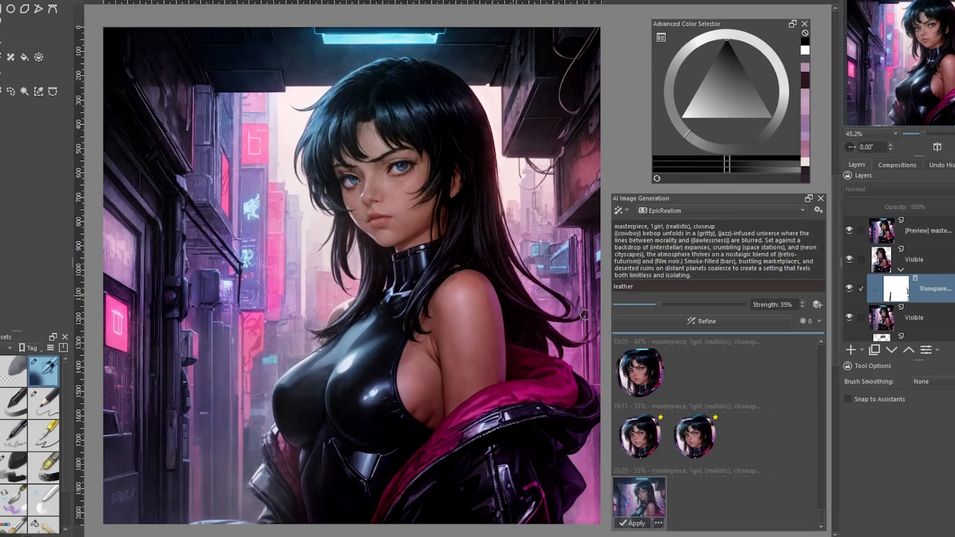
scroll(448, 242, up, 1)
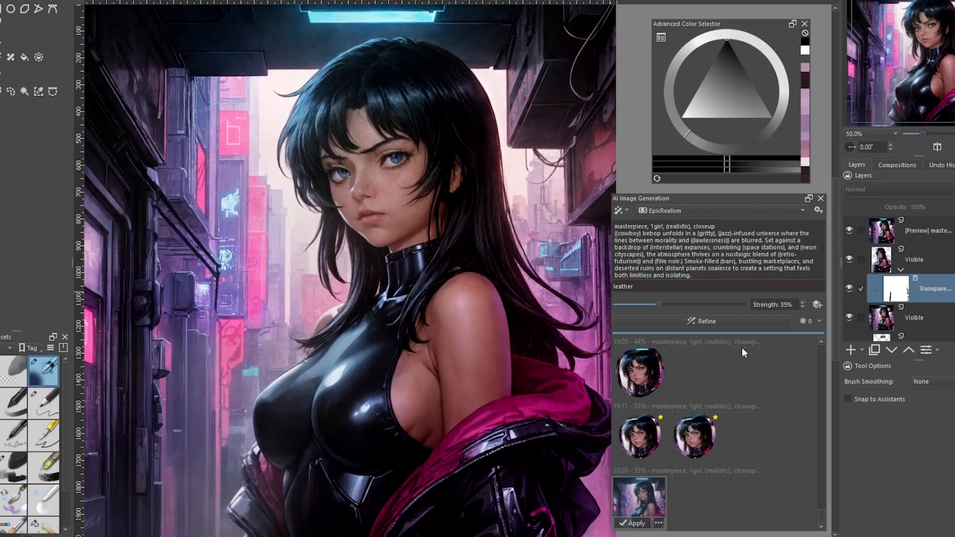
click(640, 524)
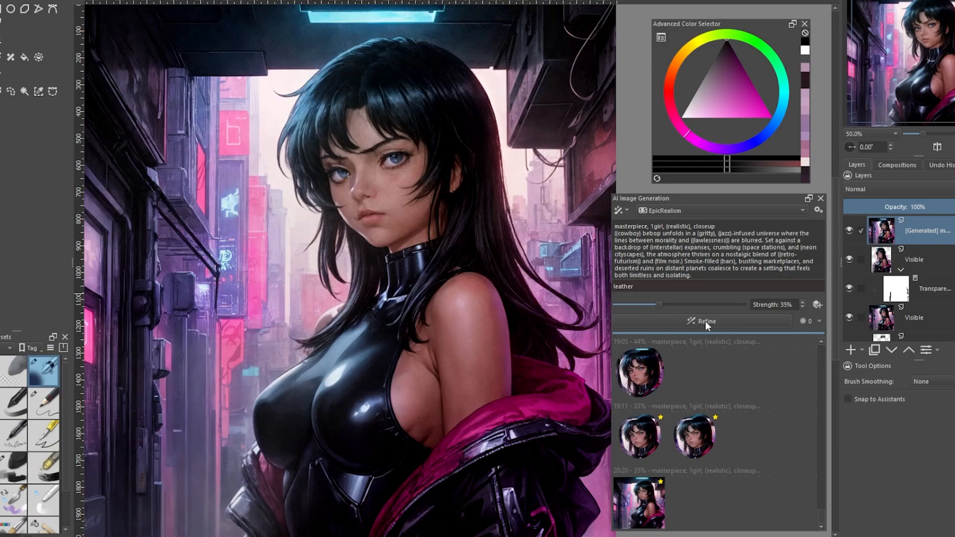
Refine the image again with EpicRealism at 35% strength, inspect the preview and apply the new result
click(658, 322)
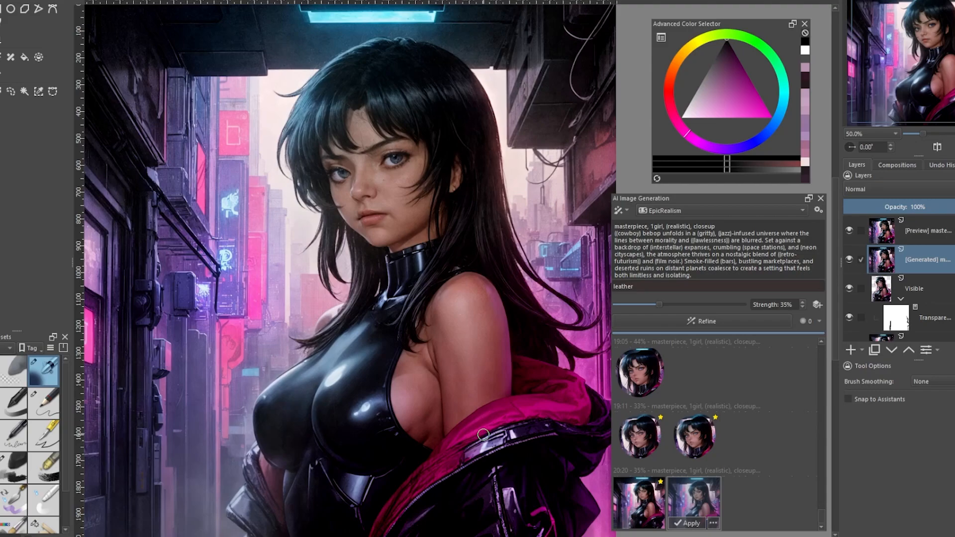
scroll(483, 434, down, 2)
scroll(483, 434, up, 2)
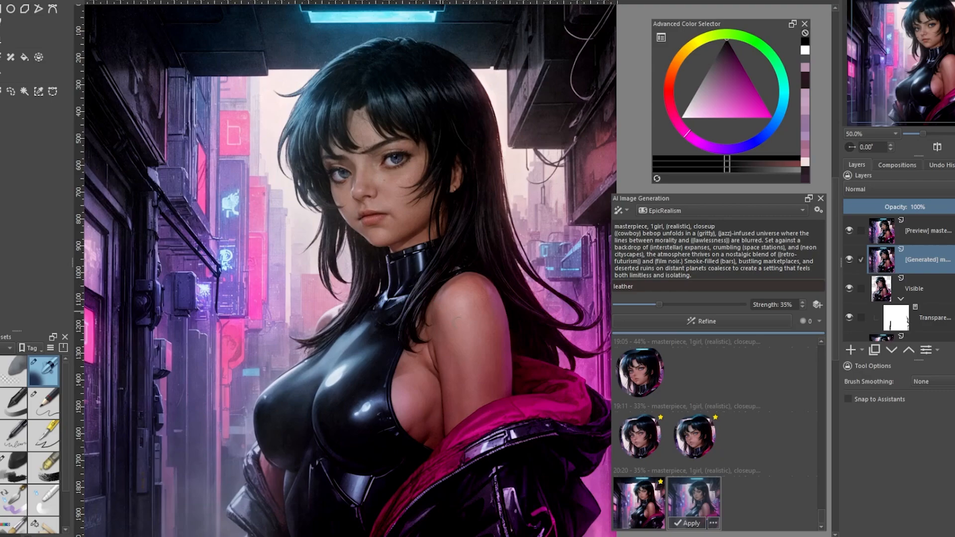
click(688, 523)
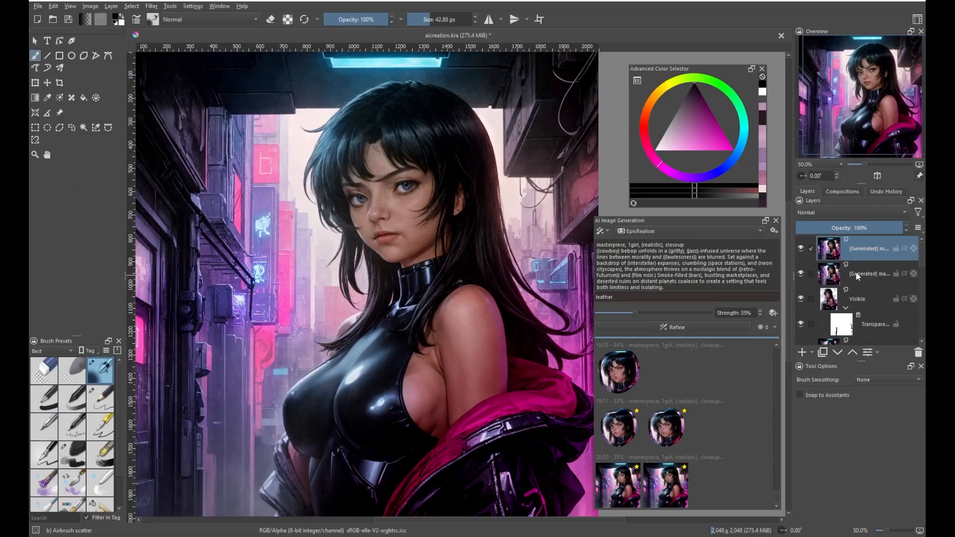
Delete the lower of the two generated layers and add a transparency mask to the remaining one
click(857, 276)
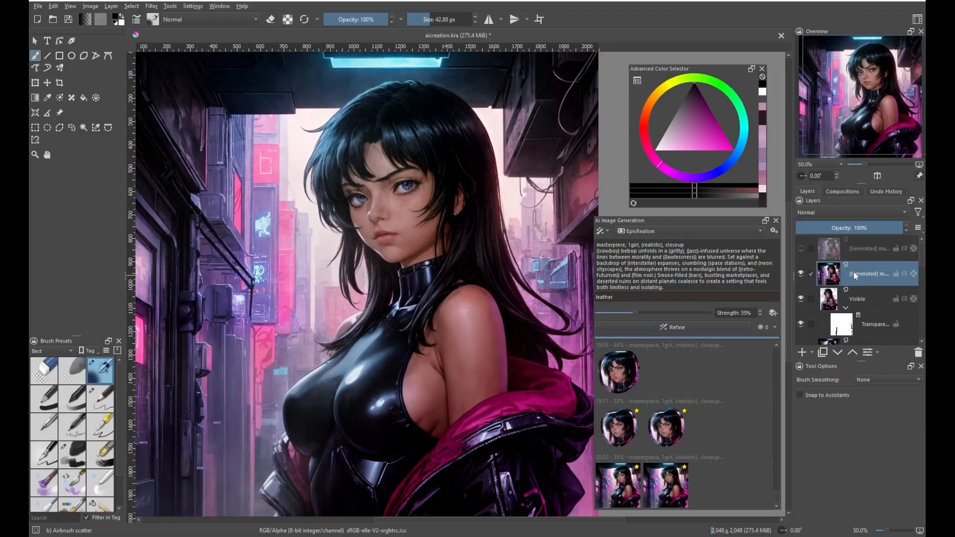
click(919, 352)
right_click(845, 253)
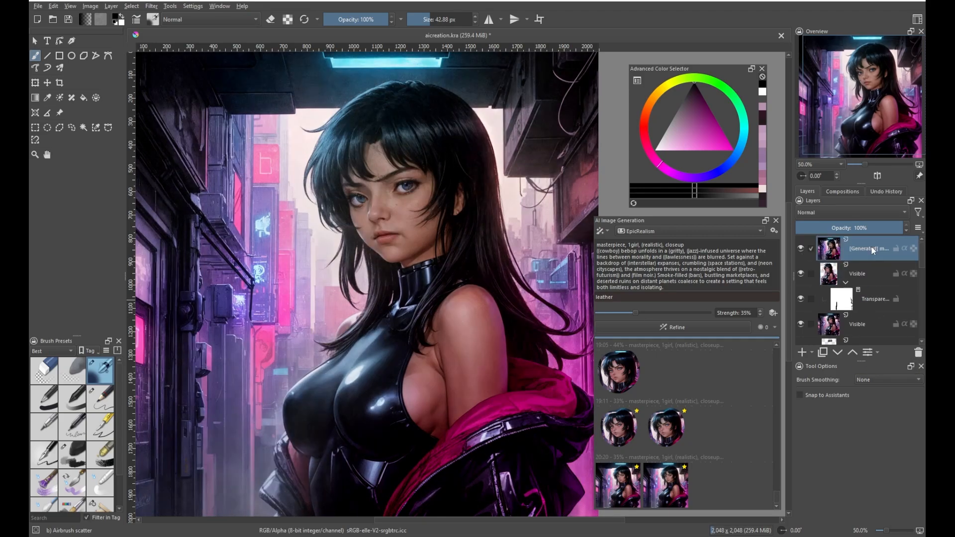
mouse_move(853, 417)
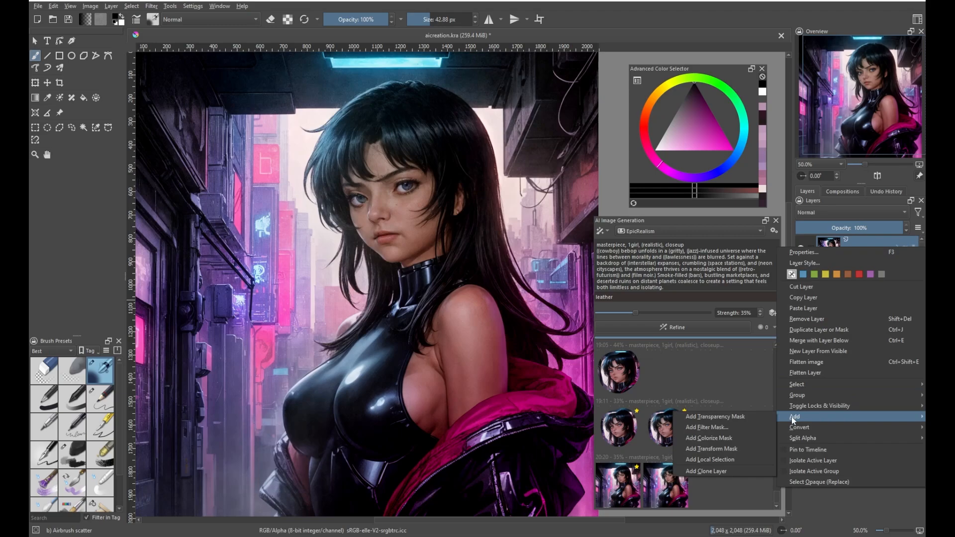
click(756, 424)
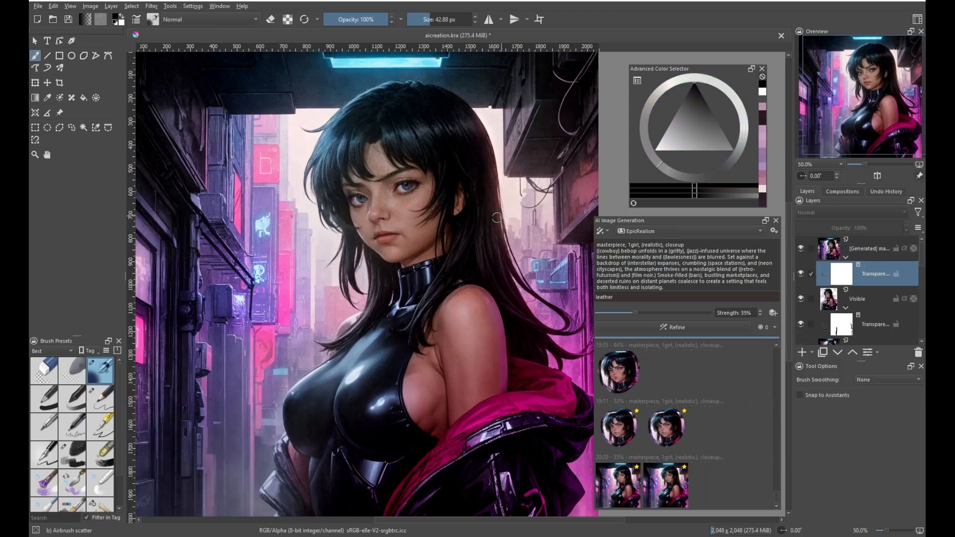
Fill the mask with black, and paint it white with the Airbrush scatter brush at about 177 px to reveal the realistic jacket, suit and background
click(87, 101)
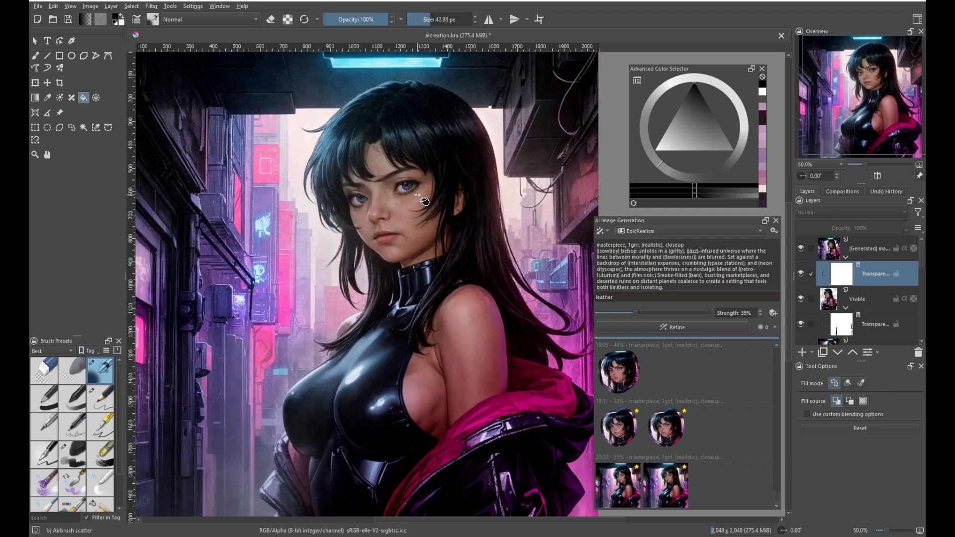
click(417, 196)
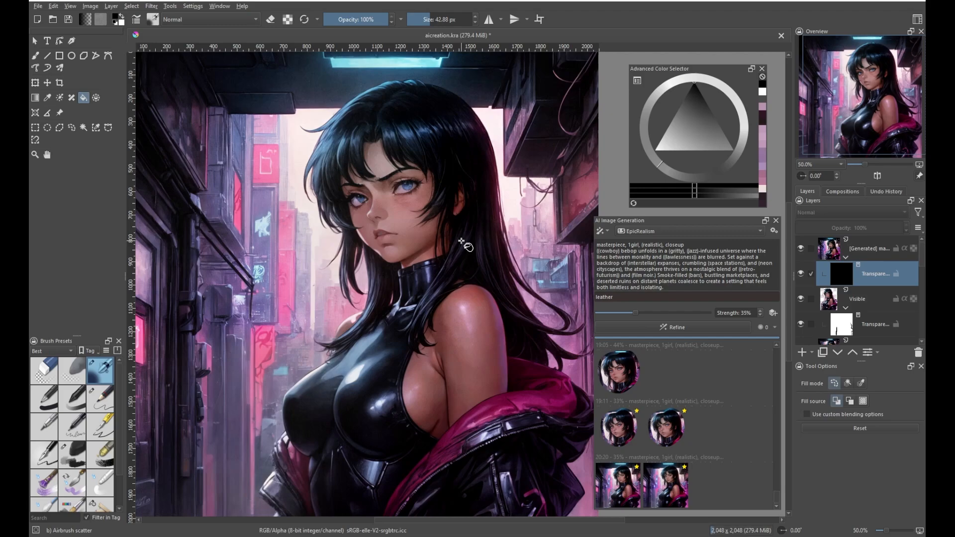
click(35, 56)
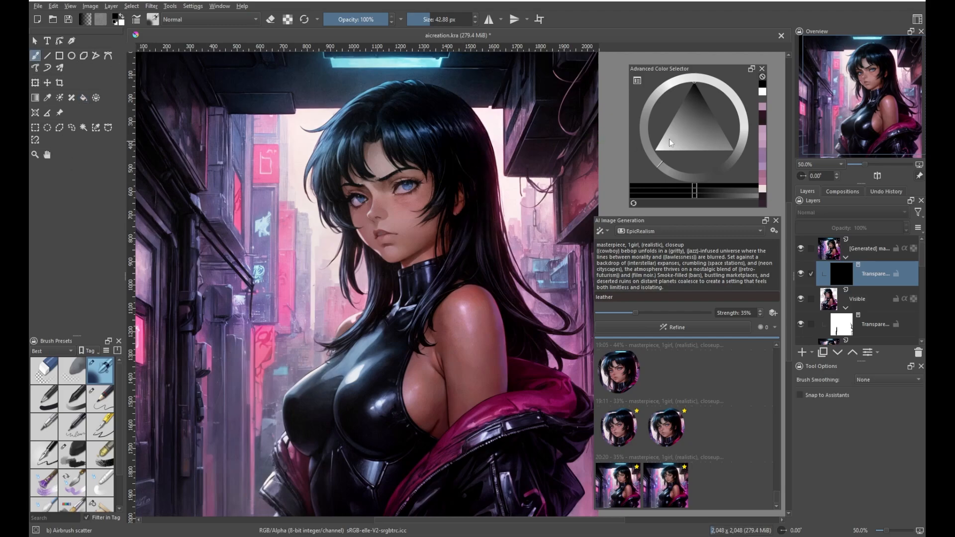
drag(669, 139, 654, 151)
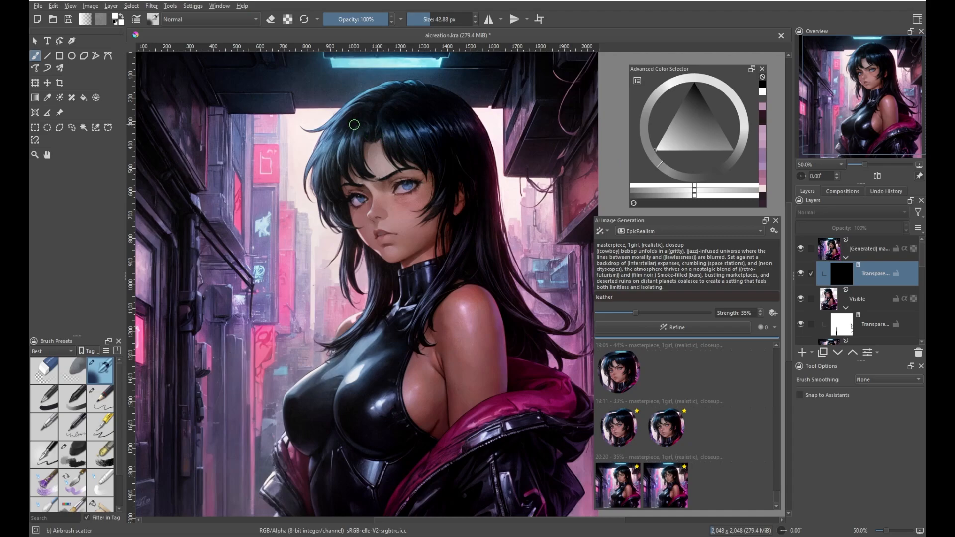
shift+drag(353, 127, 412, 128)
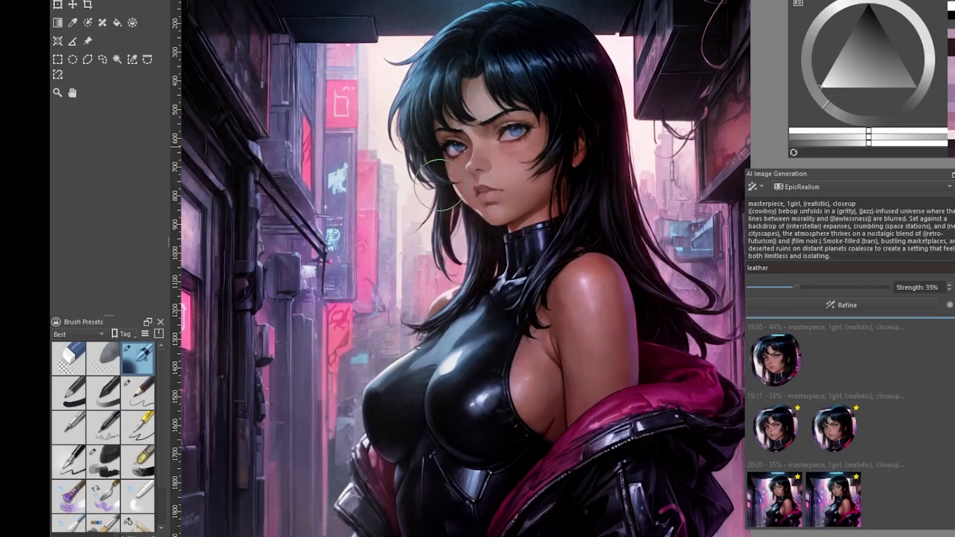
scroll(438, 184, down, 3)
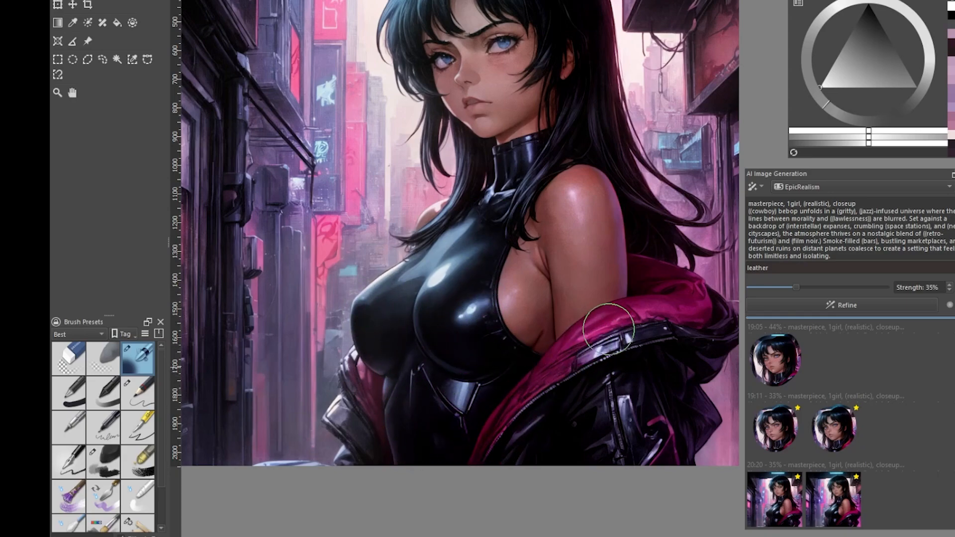
drag(704, 304, 697, 328)
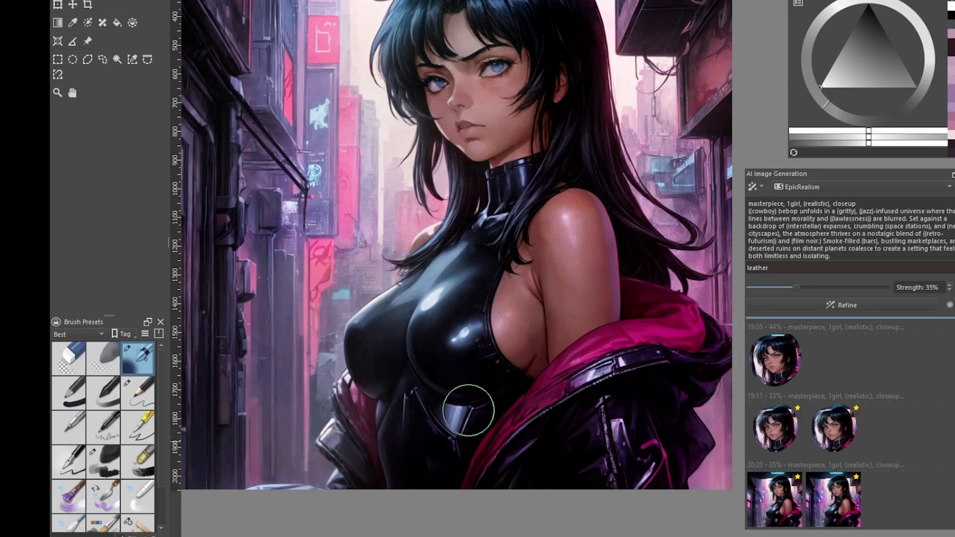
scroll(468, 410, up, 2)
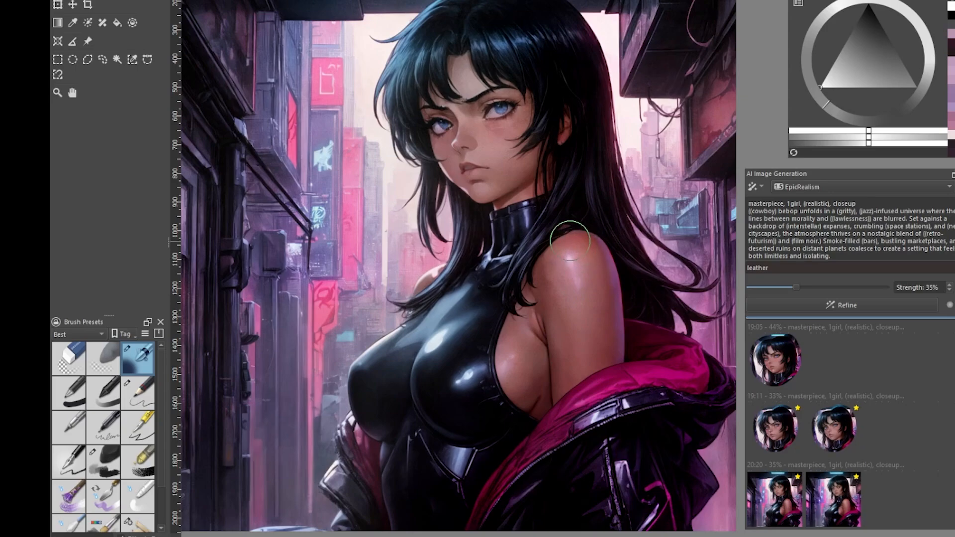
scroll(572, 239, up, 3)
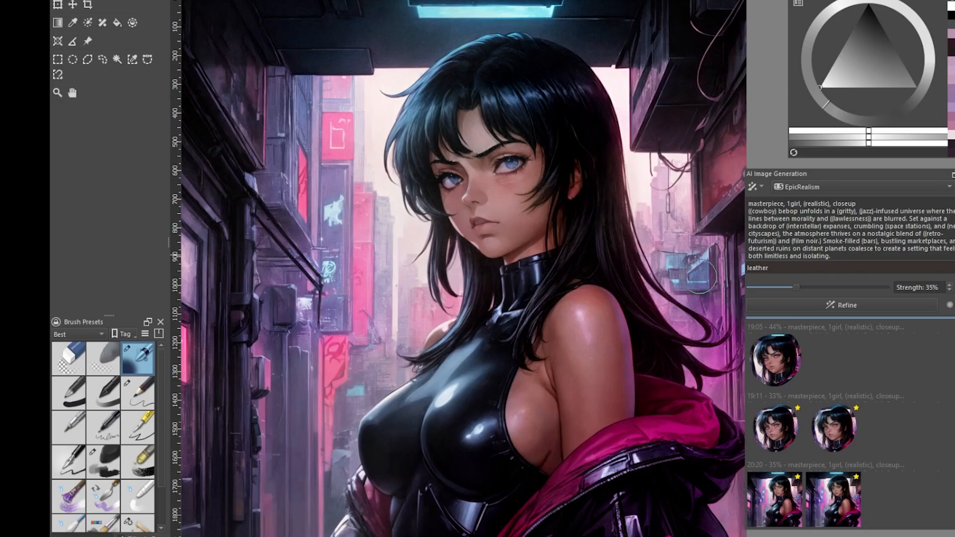
scroll(716, 299, right, 2)
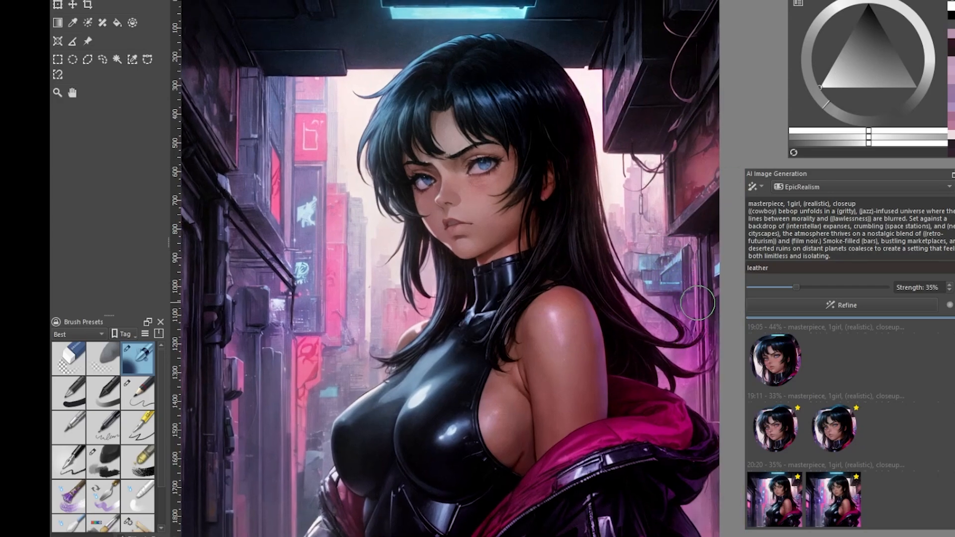
Alternate between black and white on the mask to correct the background beside the loose hair ends
click(868, 4)
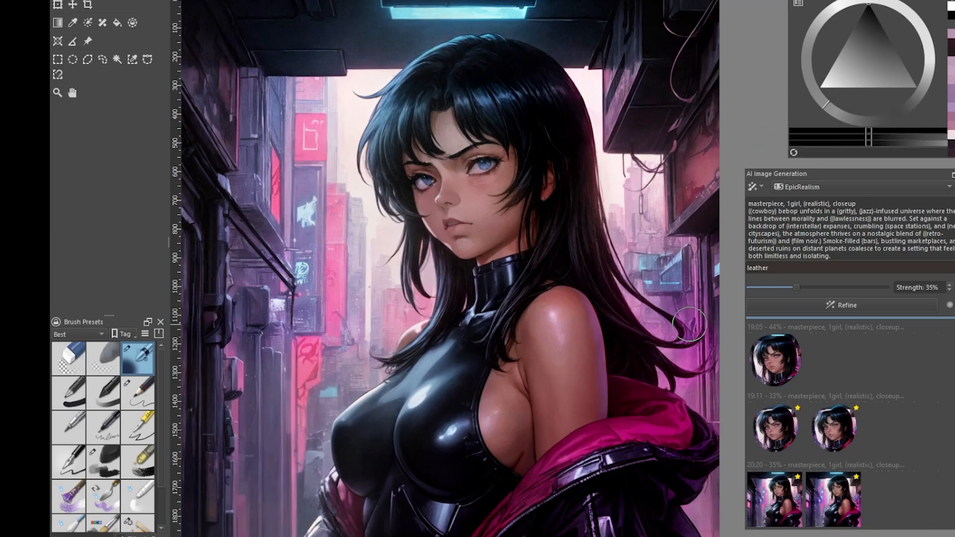
drag(696, 318, 689, 327)
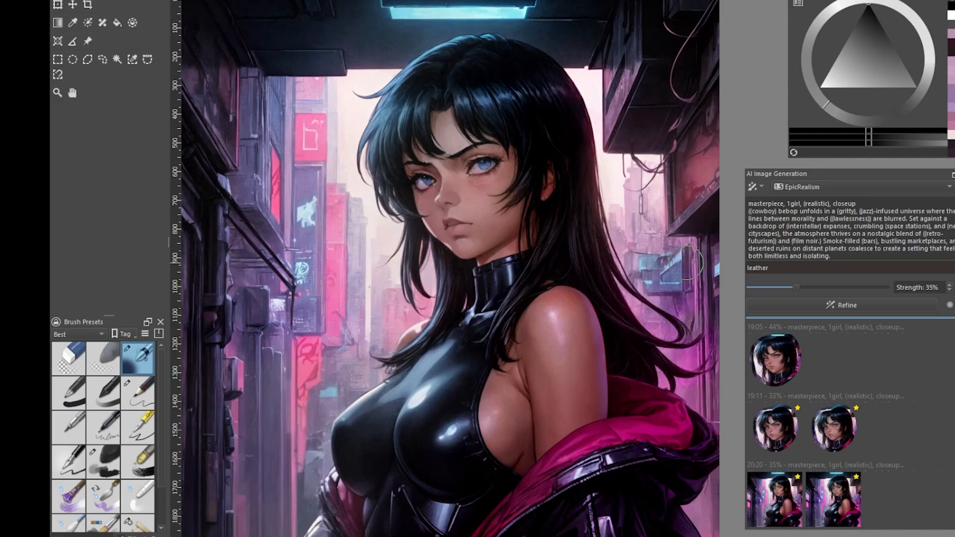
key(x)
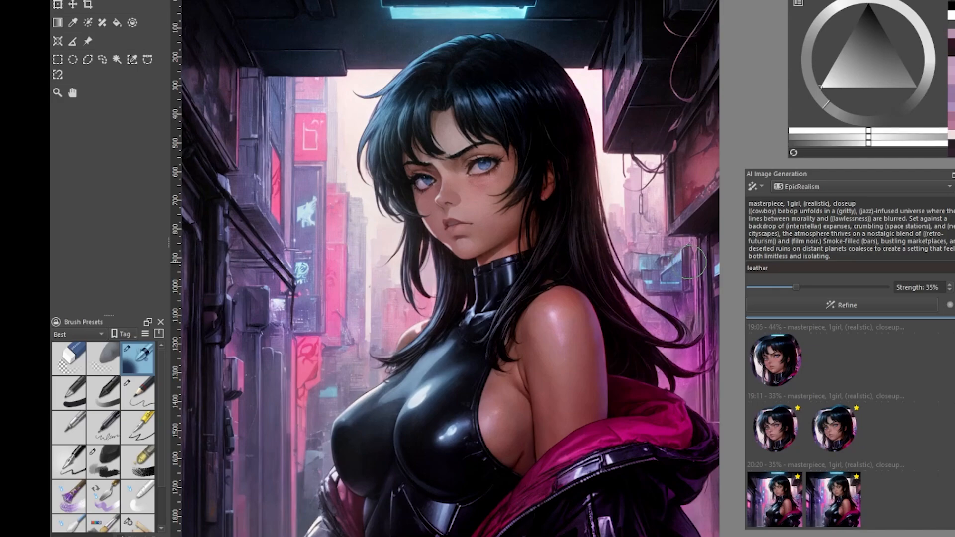
key(x)
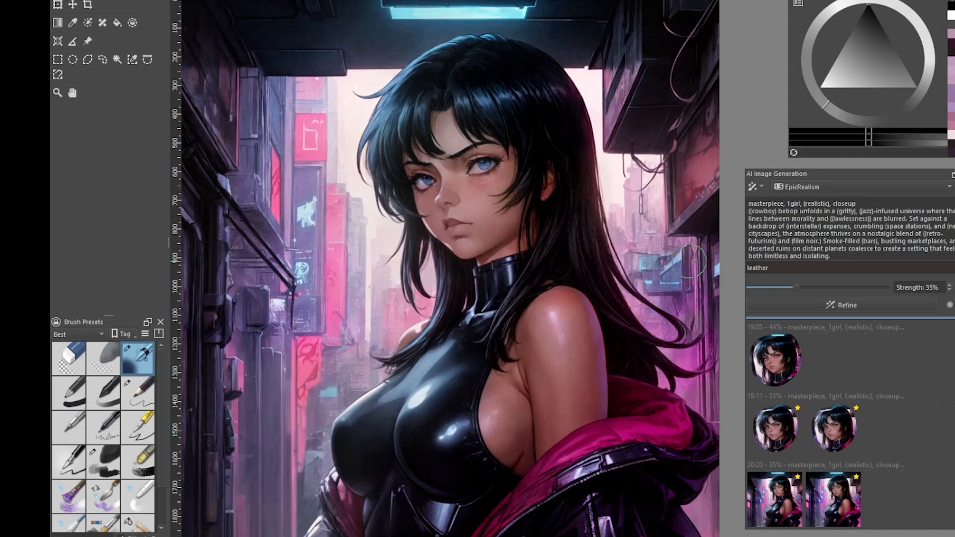
key(x)
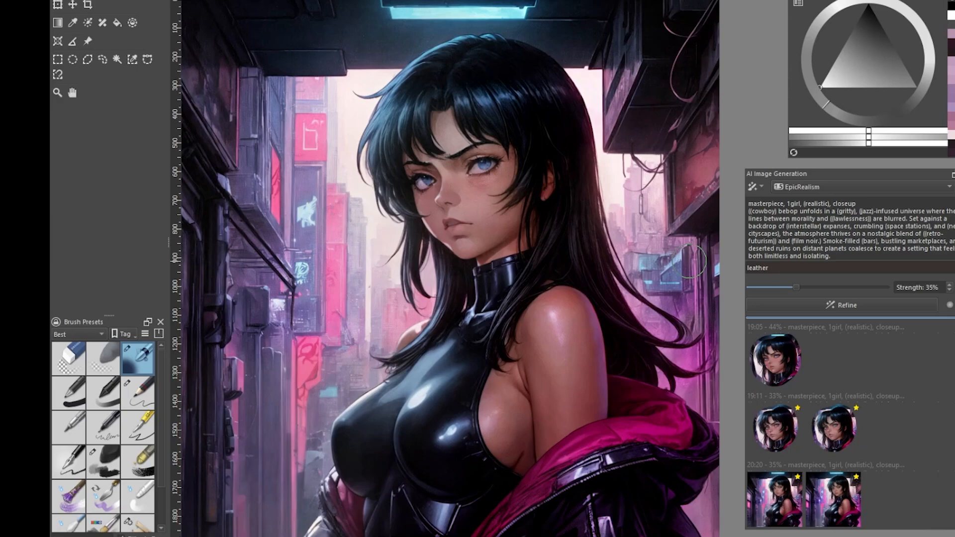
Paint white on the mask to bring out the realistic hair, forehead and glowing doorway-side background
key(x)
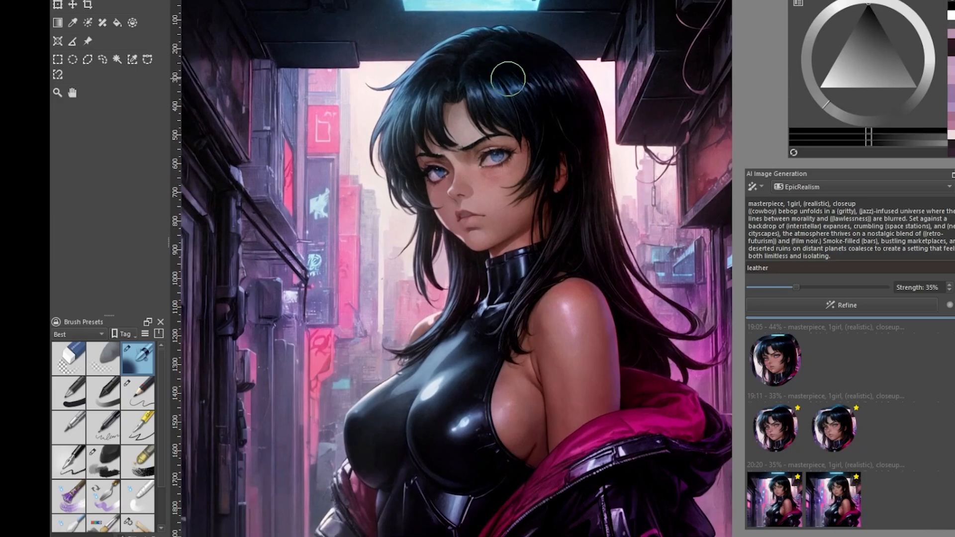
key(x)
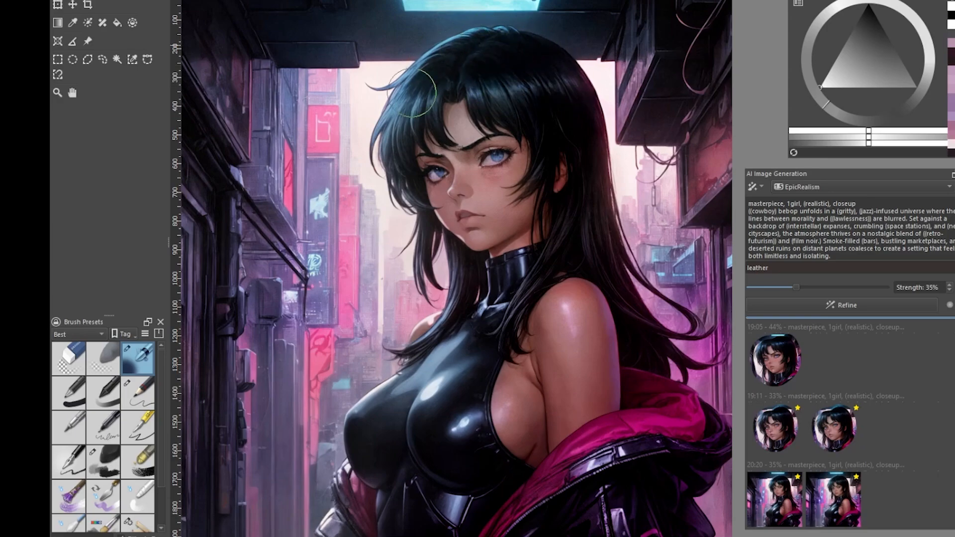
scroll(442, 112, down, 1)
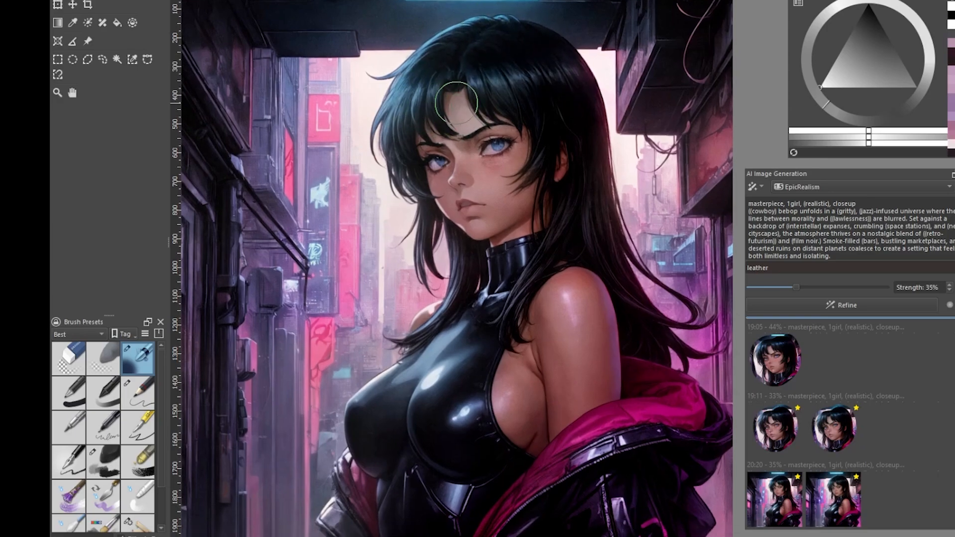
drag(461, 98, 432, 48)
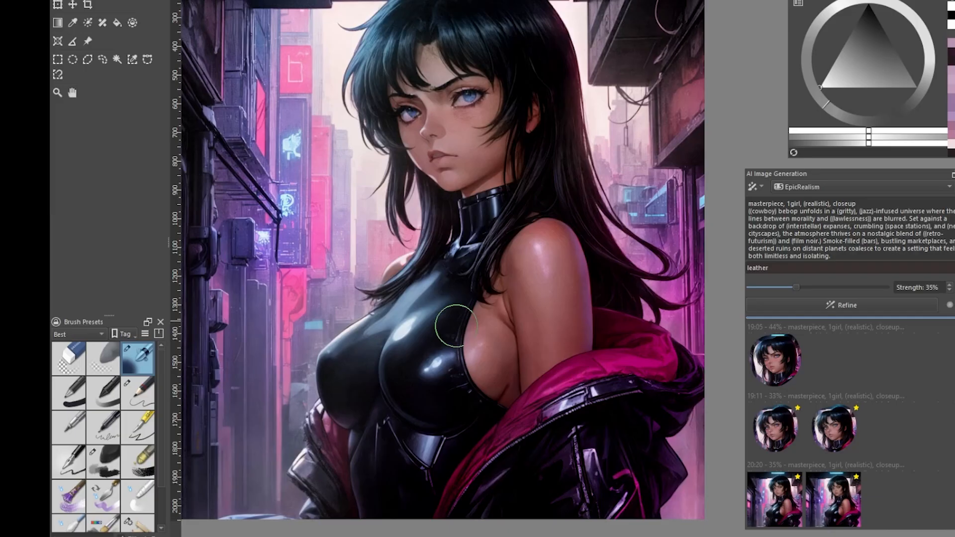
scroll(490, 202, down, 1)
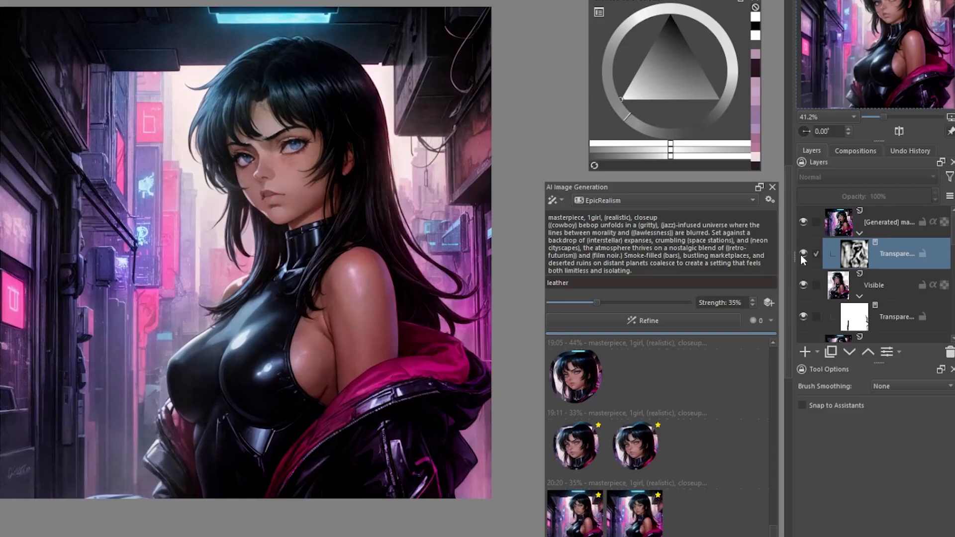
Toggle the visibility of the new transparency mask and its generated layer to compare the picture with and without them
click(801, 254)
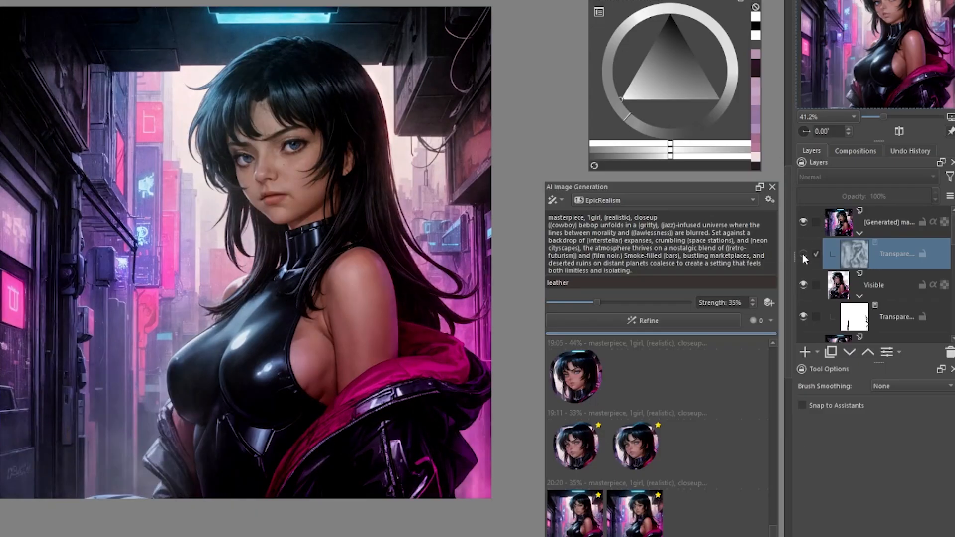
click(802, 253)
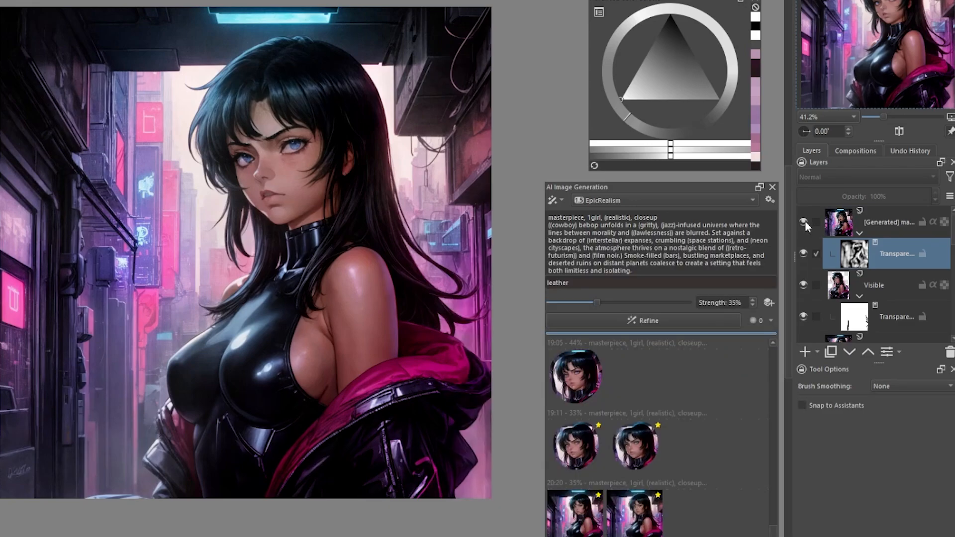
click(805, 220)
click(803, 221)
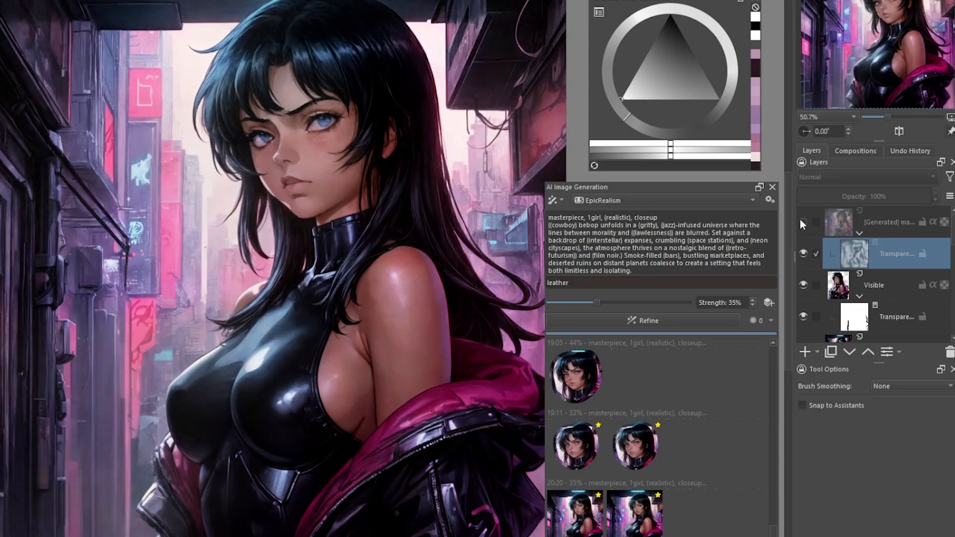
click(801, 220)
click(801, 220)
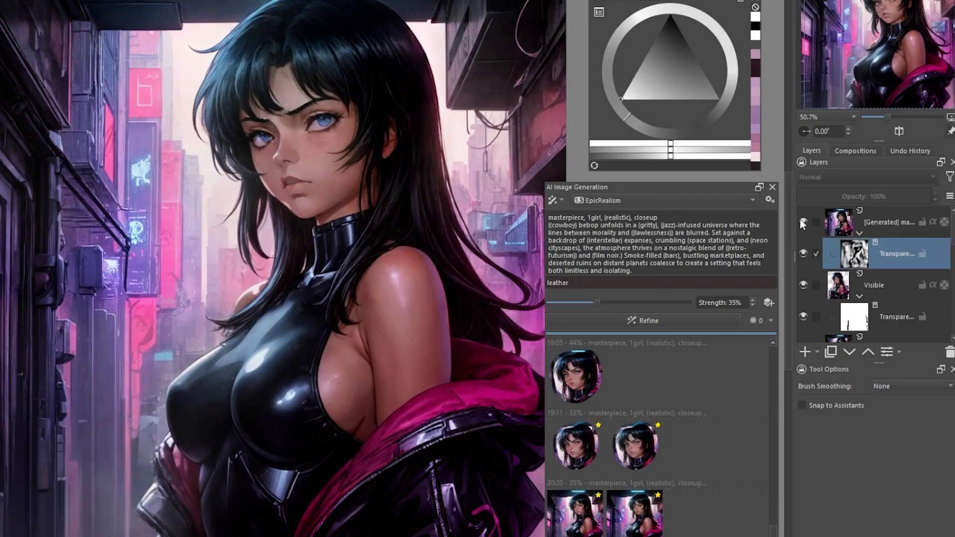
click(799, 220)
click(799, 220)
click(804, 220)
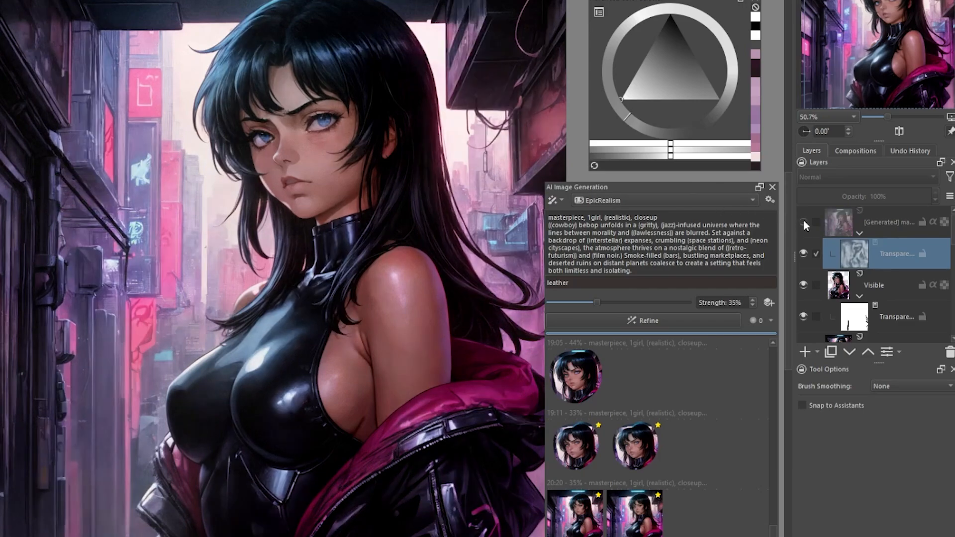
click(804, 220)
click(805, 220)
click(805, 220)
Reduce the brush to about 97 px and touch up the mask in white over the upper arm and the hair beside the neck
scroll(346, 205, down, 1)
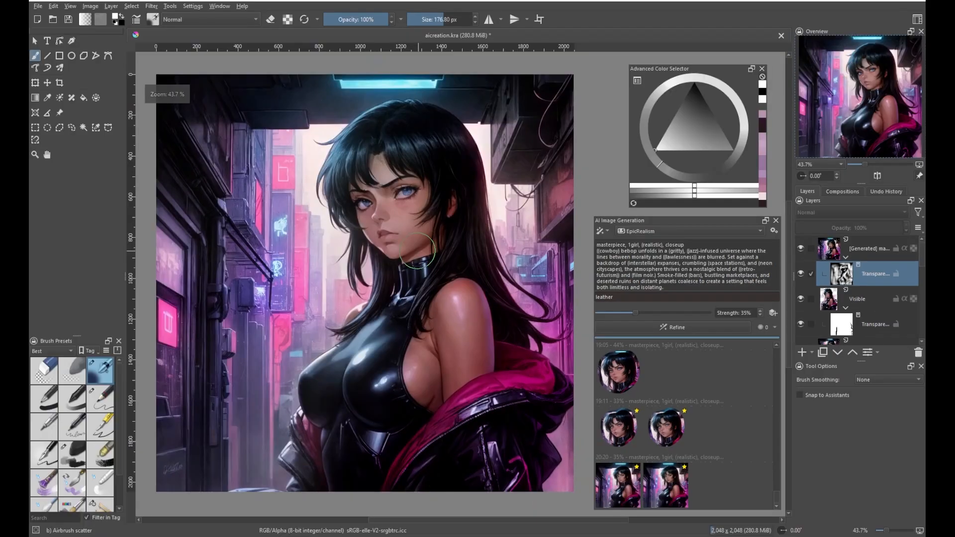
scroll(347, 133, up, 1)
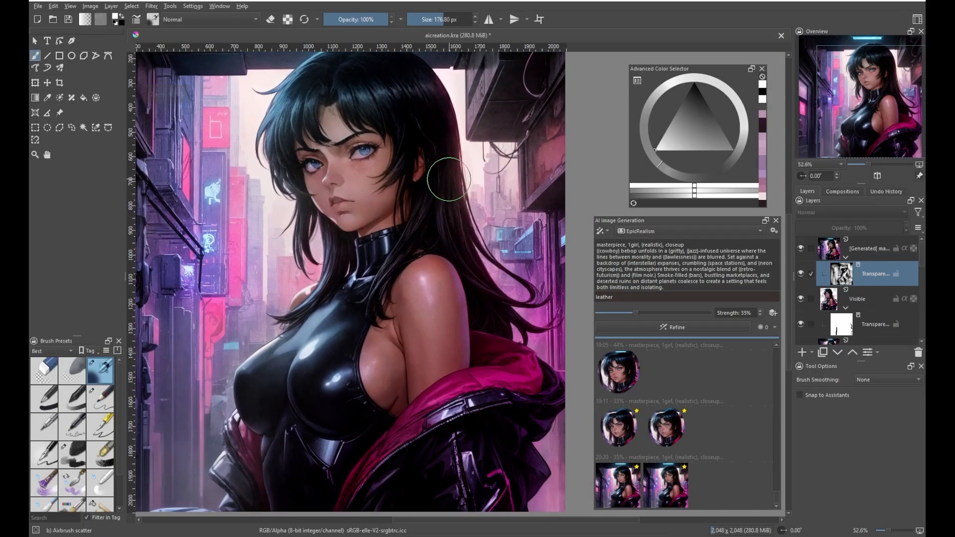
shift+drag(440, 155, 398, 196)
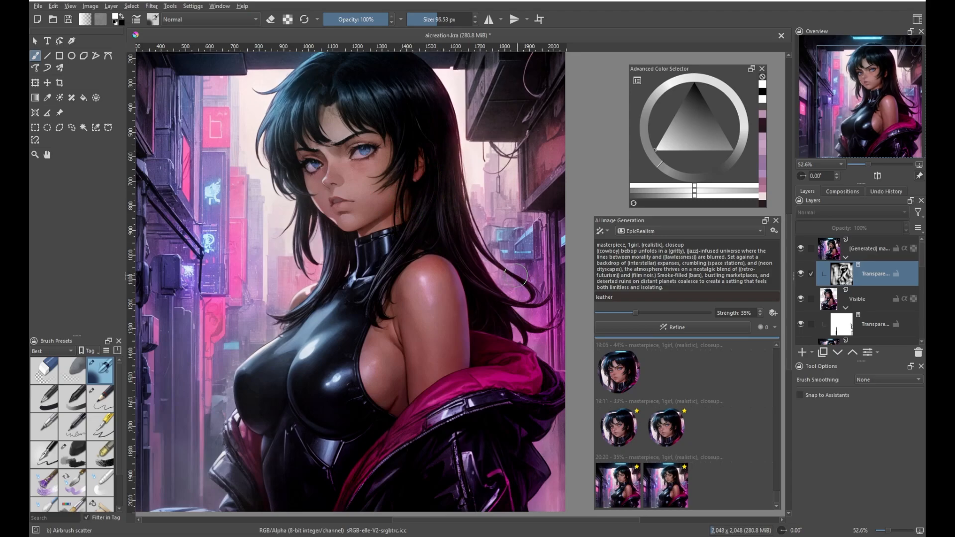
mouse_move(449, 309)
mouse_down()
mouse_move(478, 319)
mouse_move(463, 309)
mouse_up()
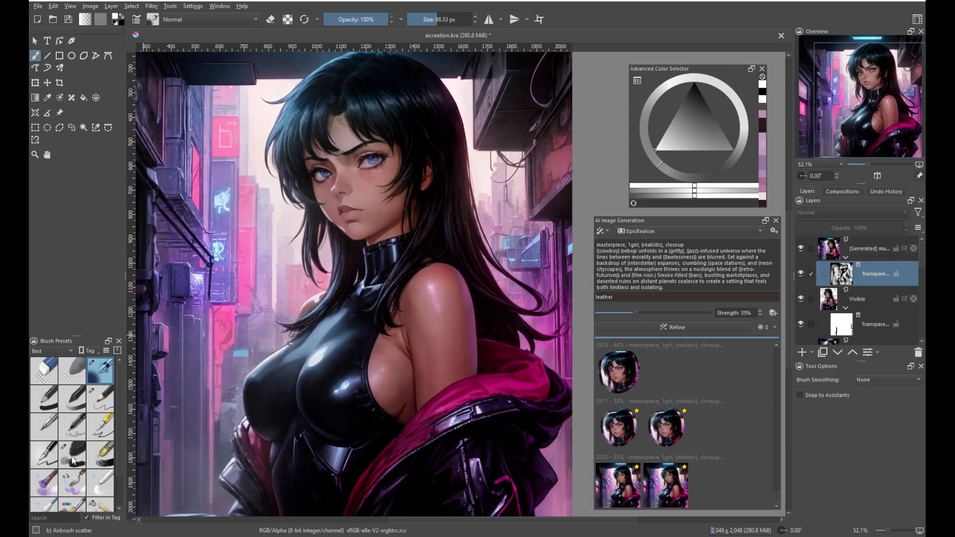
drag(429, 199, 419, 222)
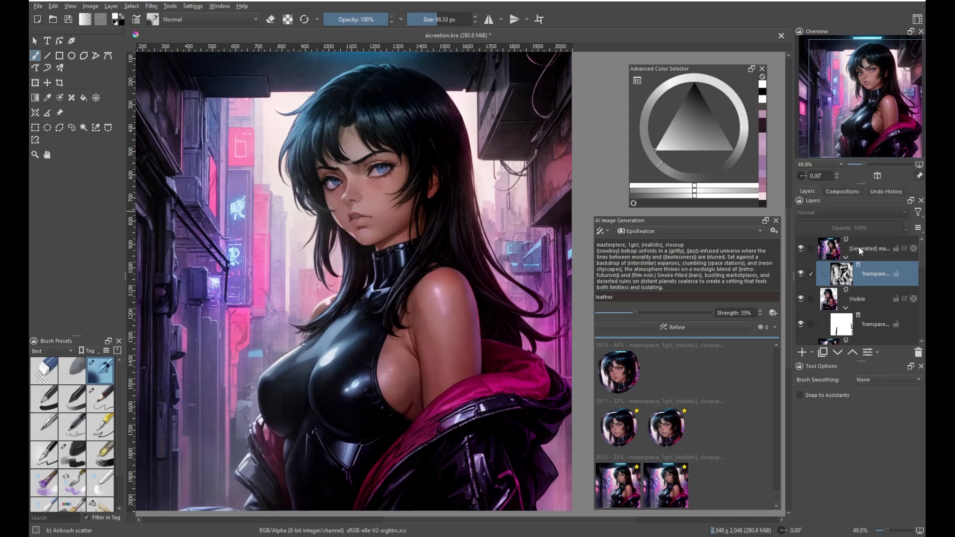
Start a Color Adjustment filter layer above the generated layer and bend its RGBA curve into a slight S with shadow, midtone and highlight points
click(854, 248)
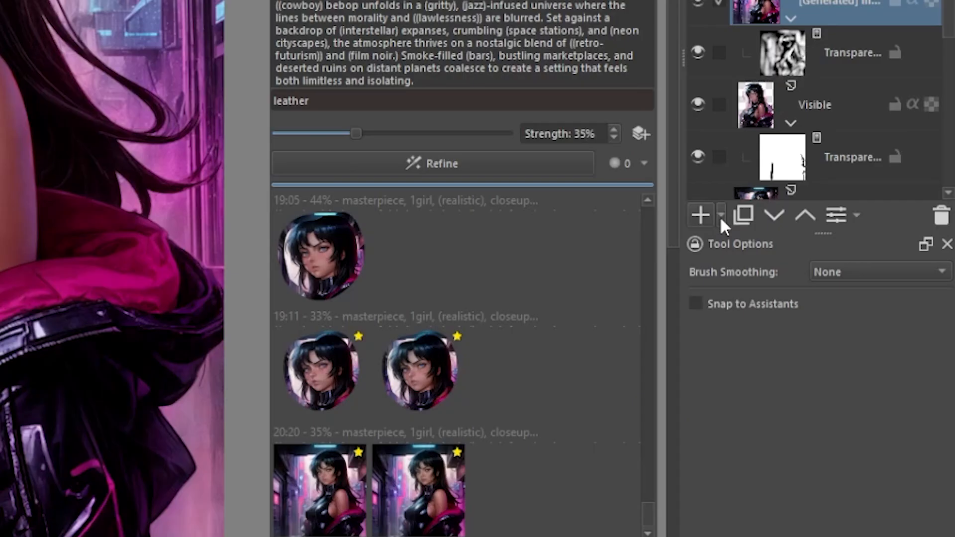
click(721, 214)
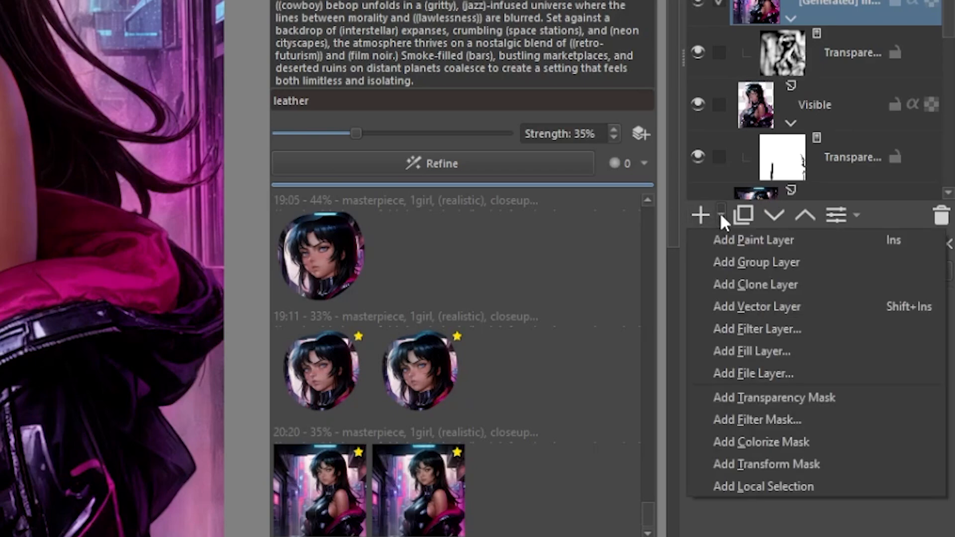
click(724, 329)
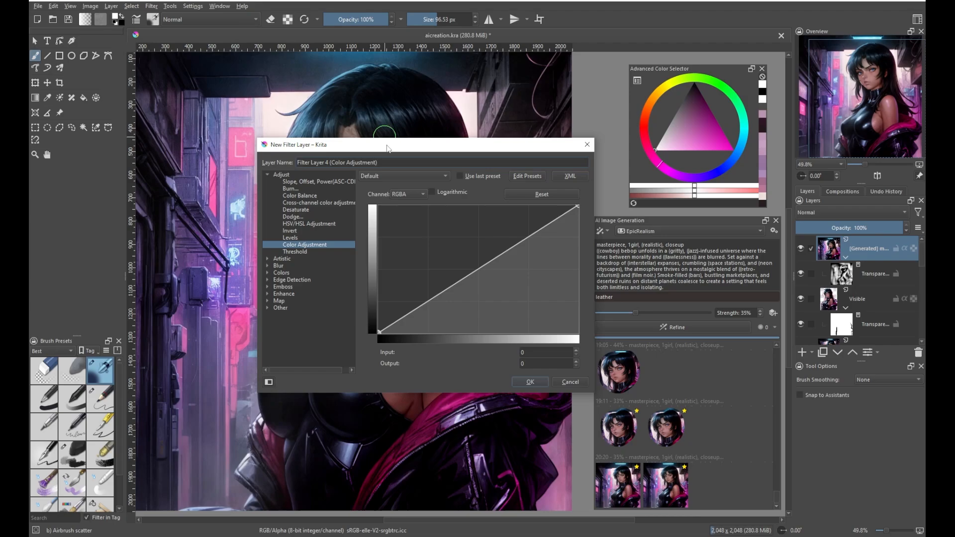
drag(387, 150, 621, 149)
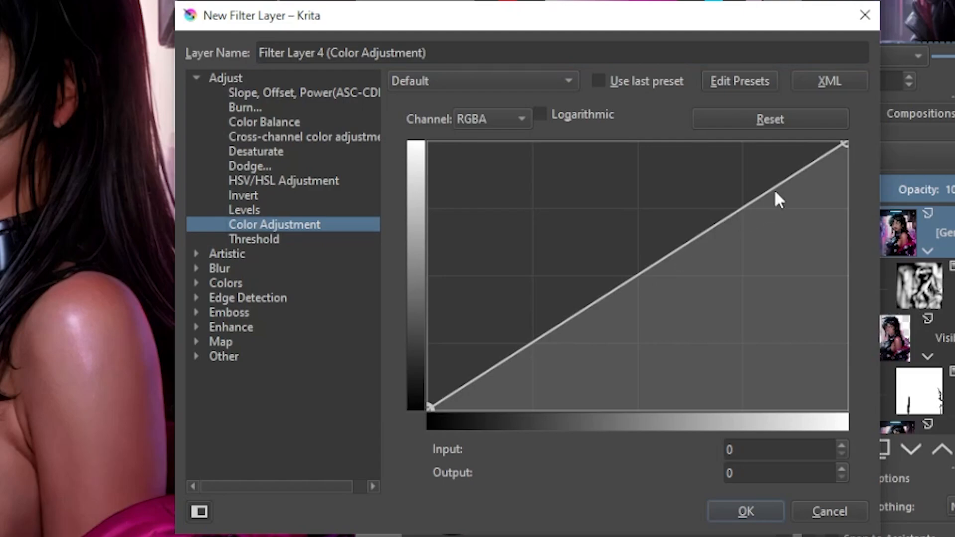
click(638, 277)
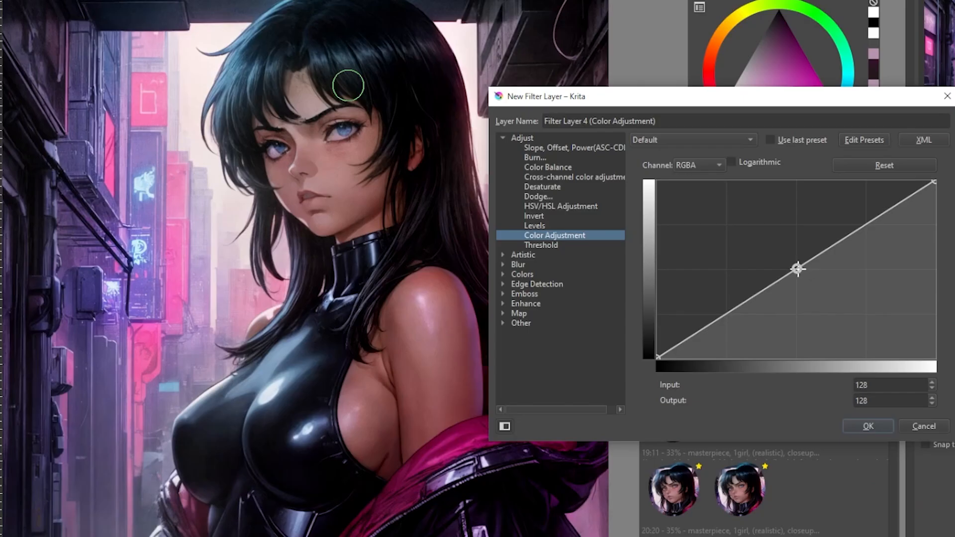
mouse_move(797, 269)
mouse_down()
mouse_move(804, 279)
mouse_move(787, 255)
mouse_move(802, 275)
mouse_move(787, 257)
mouse_move(797, 269)
mouse_up()
mouse_move(864, 223)
mouse_down()
mouse_move(870, 235)
mouse_move(865, 220)
mouse_up()
drag(726, 313, 727, 311)
drag(862, 220, 861, 218)
click(794, 267)
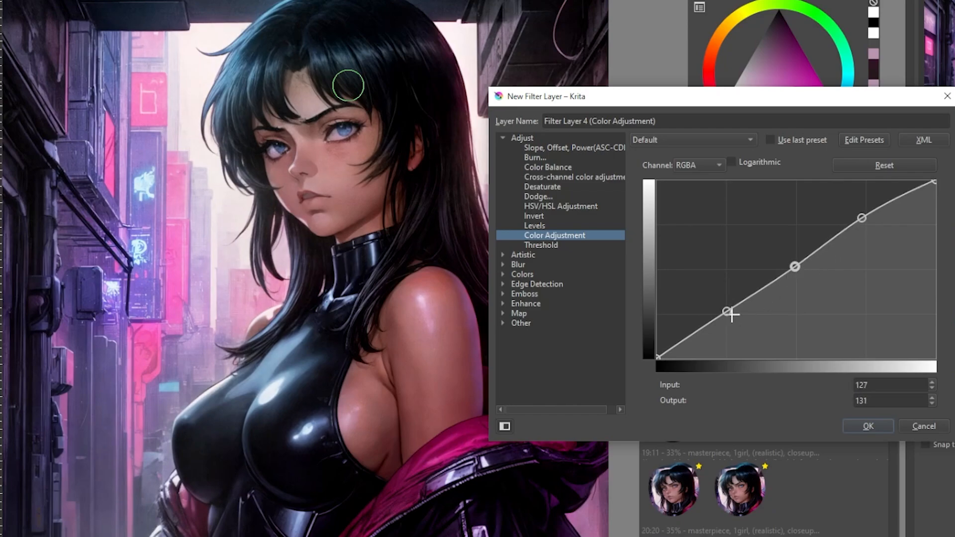
drag(732, 314, 731, 320)
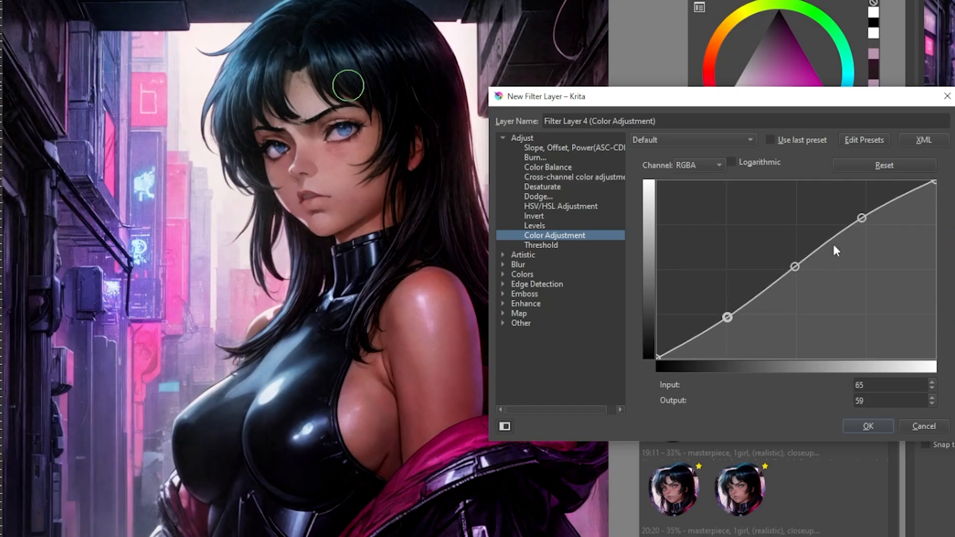
Reshape the curve to lift the shadows to input 61, output 70 and ease the highlights to input 193, output 189, and create the layer
drag(793, 266, 791, 266)
drag(728, 317, 726, 313)
drag(861, 217, 867, 225)
drag(726, 313, 723, 311)
drag(792, 266, 793, 267)
drag(723, 312, 722, 310)
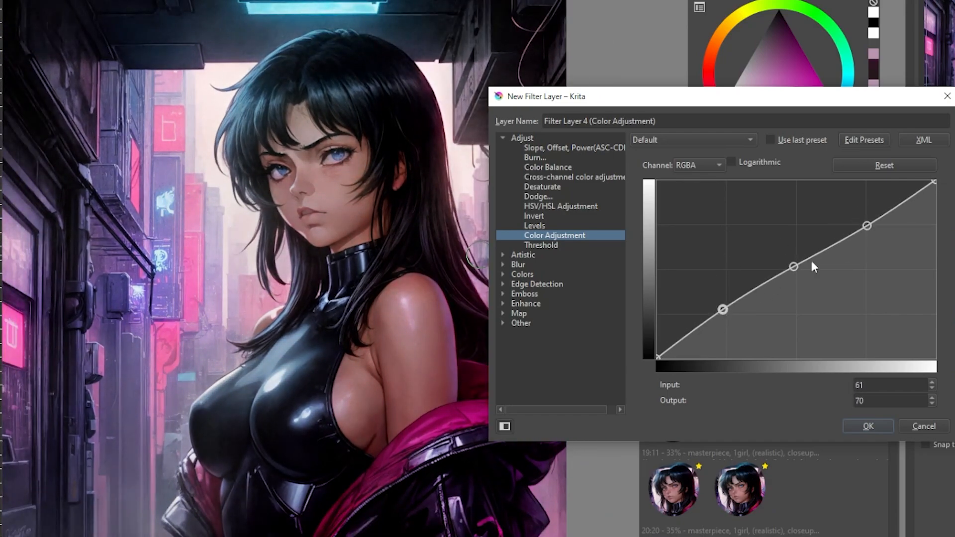
click(868, 225)
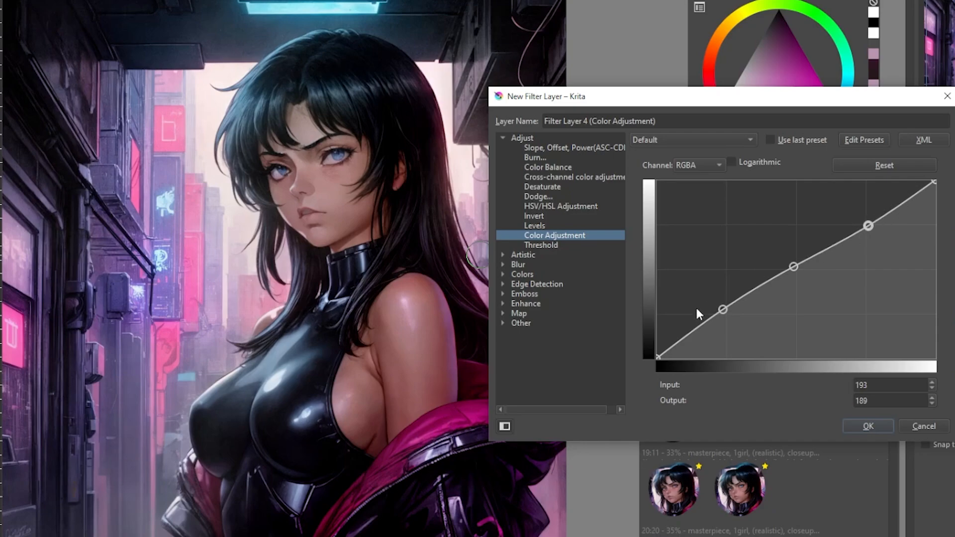
click(867, 427)
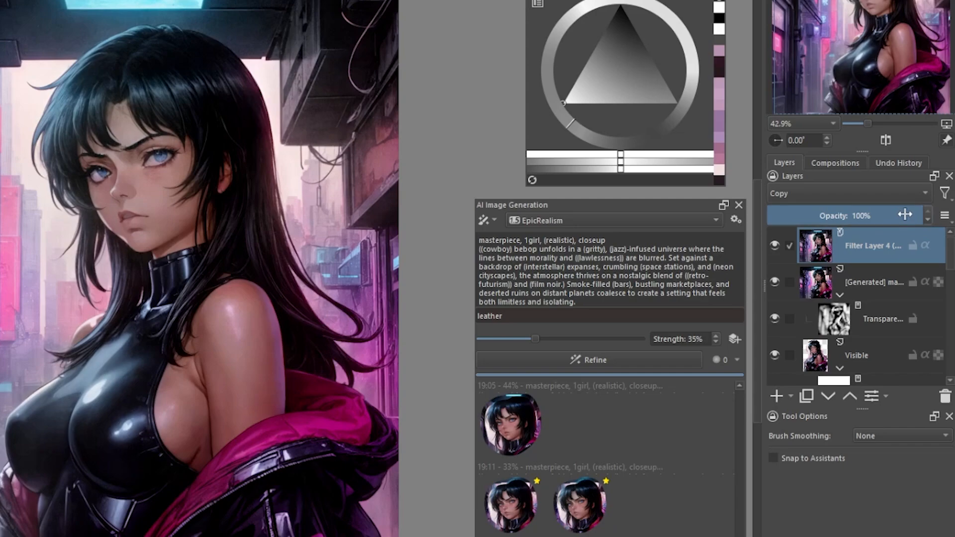
Lower the color adjustment layer's opacity to 64% and review its curve in the layer properties
drag(901, 216, 925, 214)
click(905, 217)
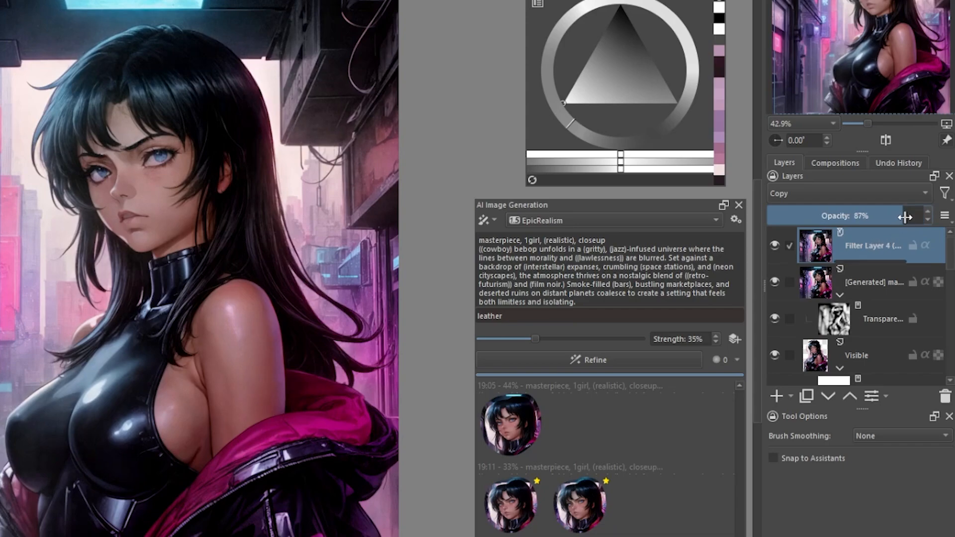
mouse_move(903, 217)
mouse_down()
mouse_move(842, 215)
mouse_move(898, 215)
mouse_move(885, 216)
mouse_up()
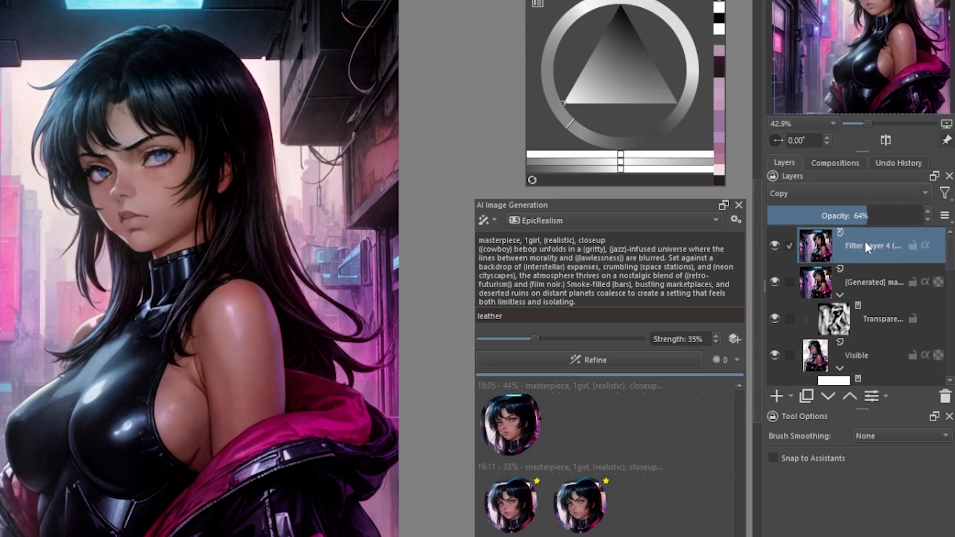
mouse_move(867, 245)
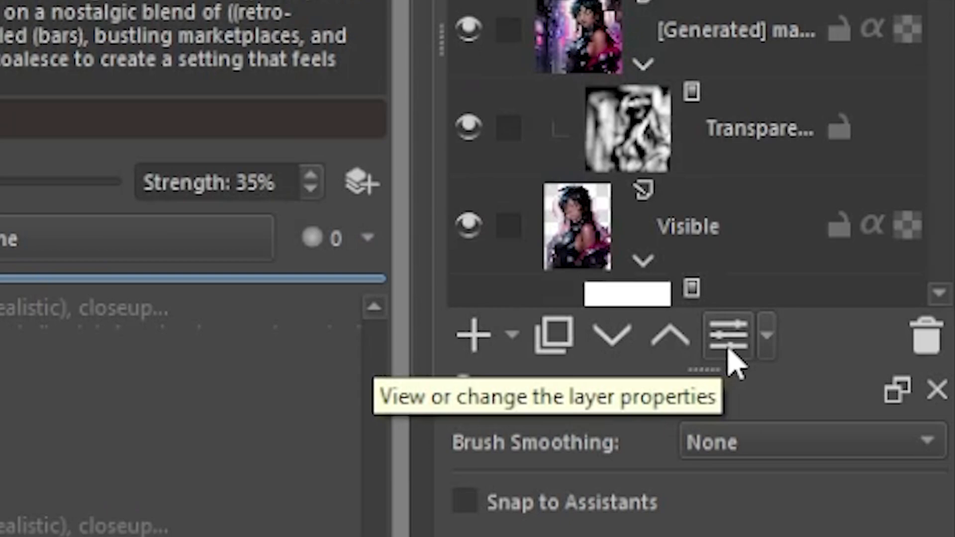
click(729, 347)
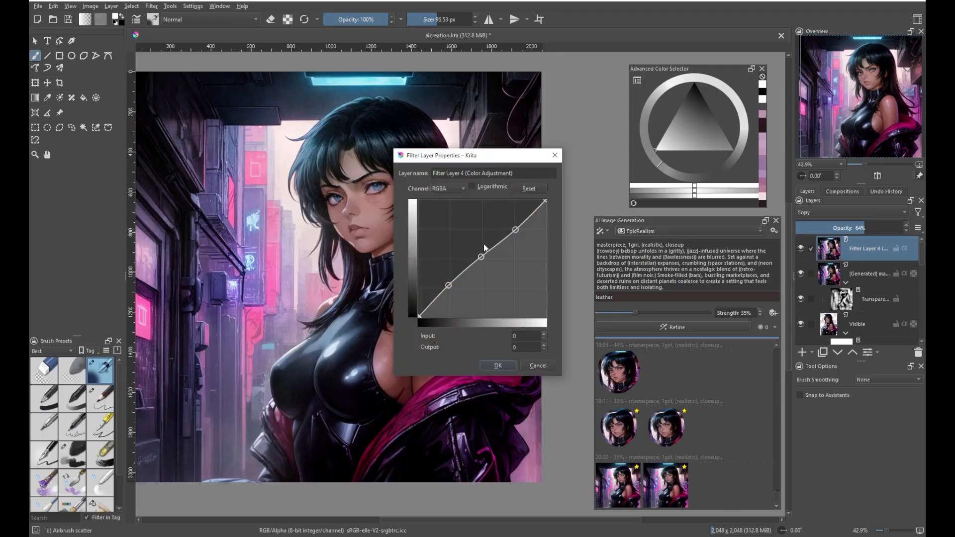
click(498, 366)
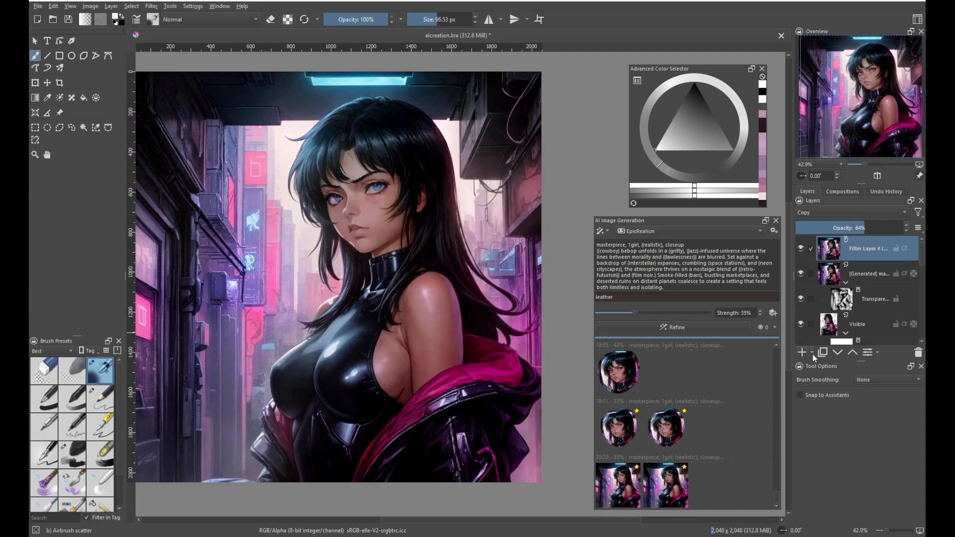
Add an Unsharp Mask filter layer with radius 2.05 and amount 1.02, and set its opacity to 88%
click(813, 355)
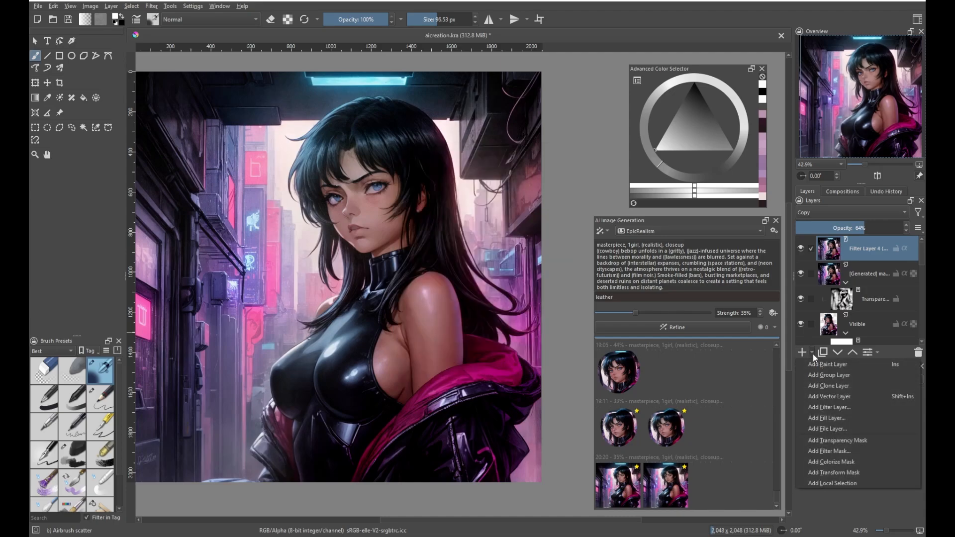
click(817, 408)
drag(474, 146, 590, 155)
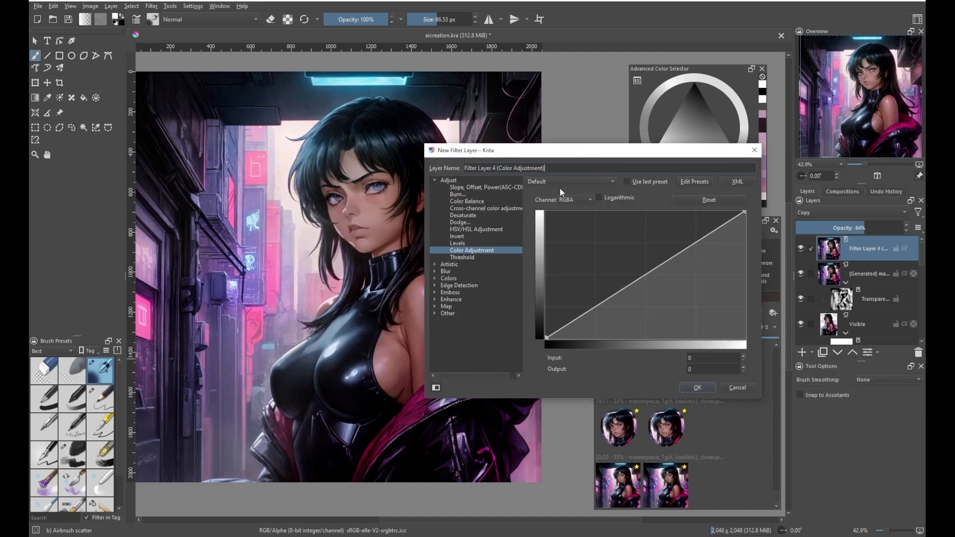
click(532, 303)
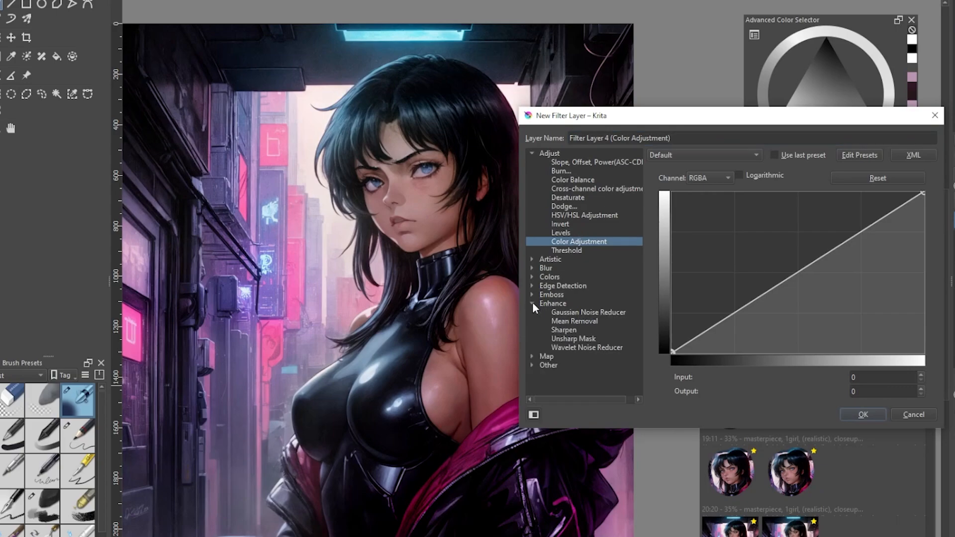
click(572, 338)
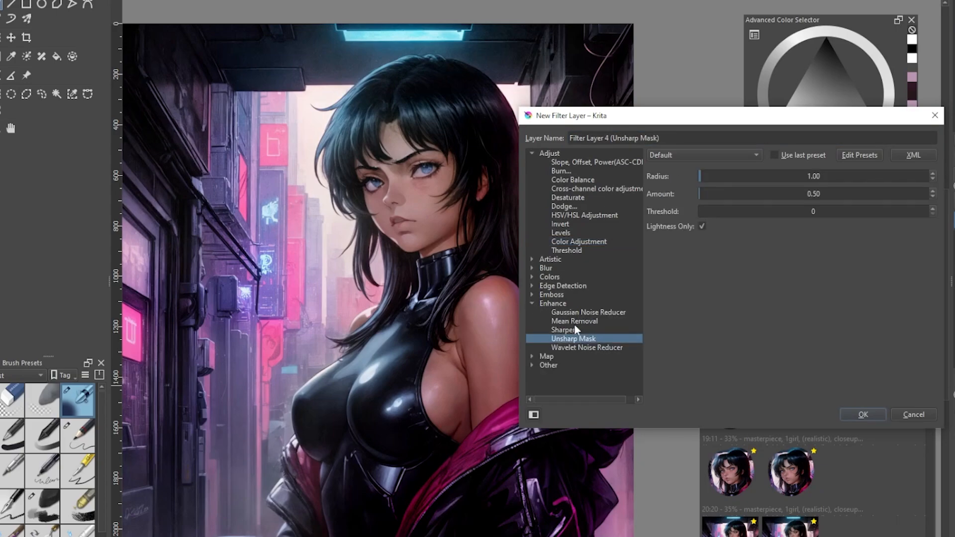
scroll(443, 163, up, 3)
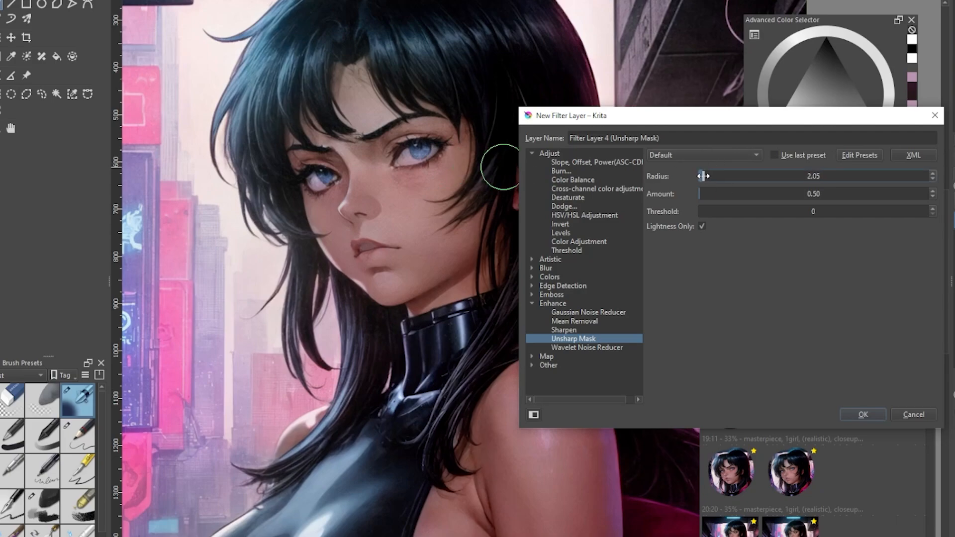
drag(705, 176, 703, 194)
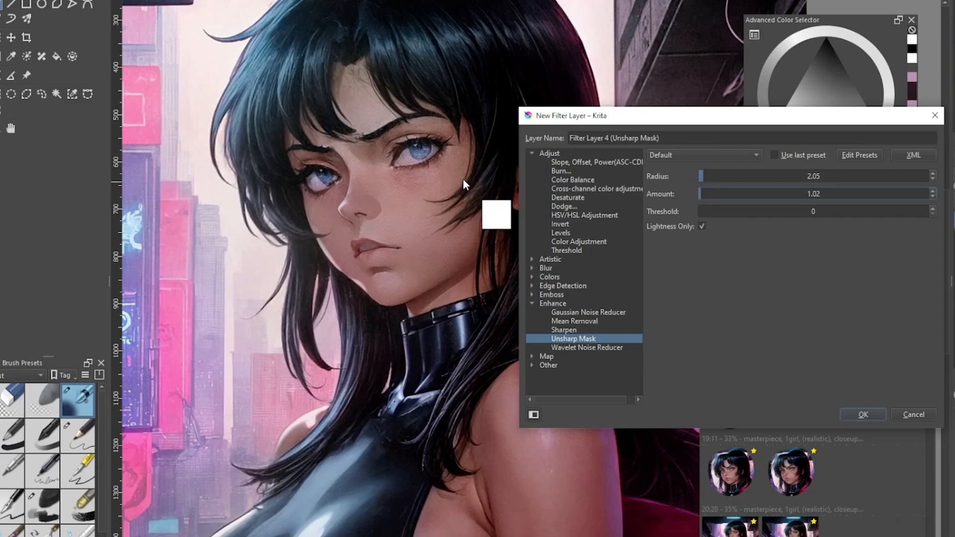
scroll(448, 179, down, 1)
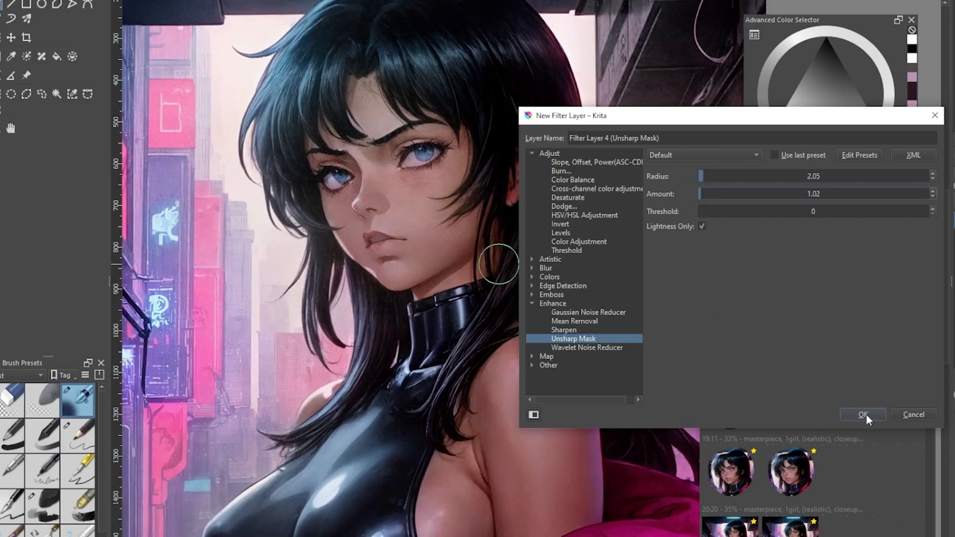
click(866, 415)
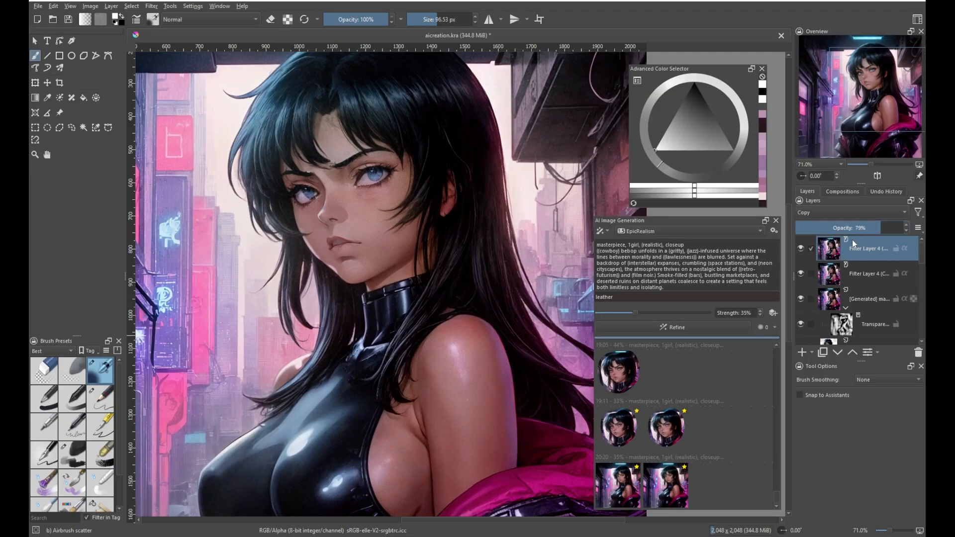
drag(881, 228, 890, 229)
scroll(454, 252, down, 4)
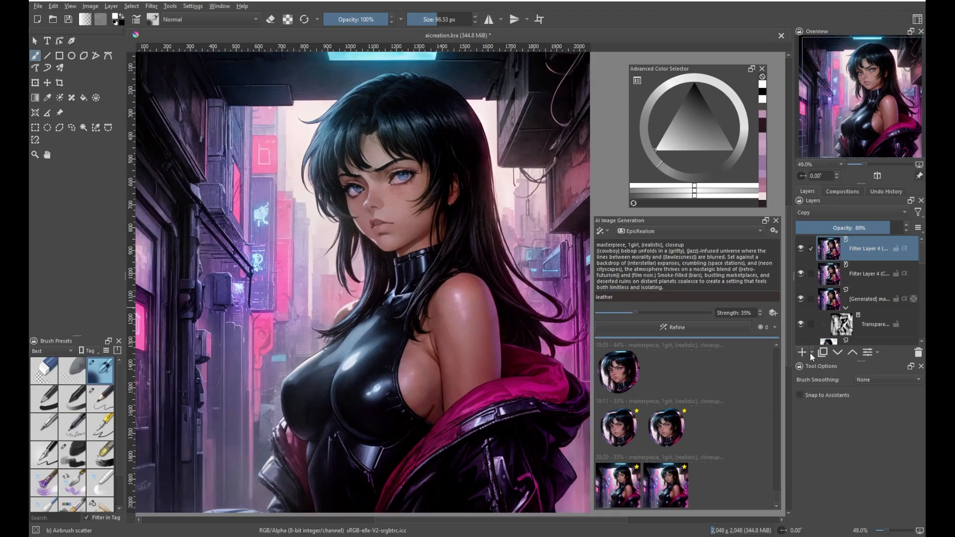
Add a Color Balance filter layer with shadows red -5 and blue 9, midtones red 4 and blue -6, highlights red 6 and slightly reduced blue
click(812, 355)
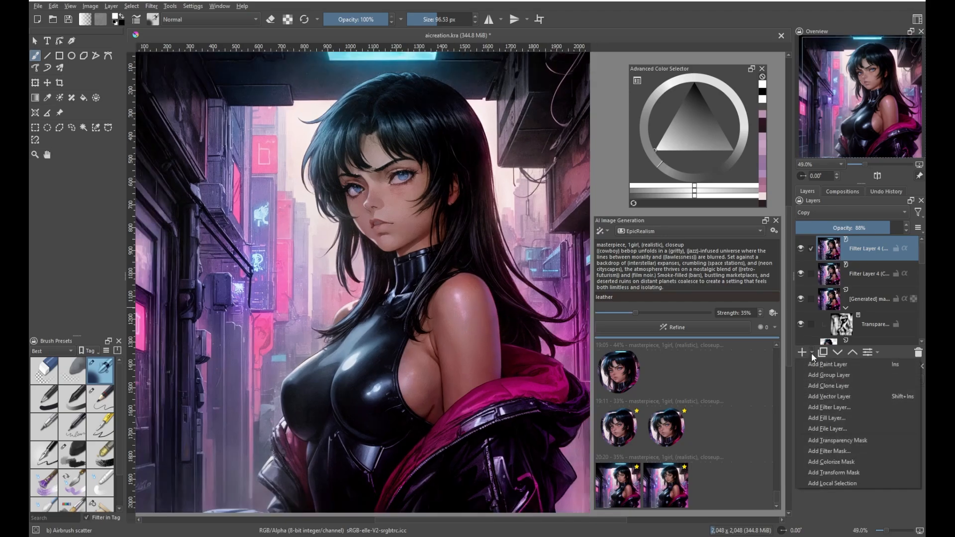
click(806, 408)
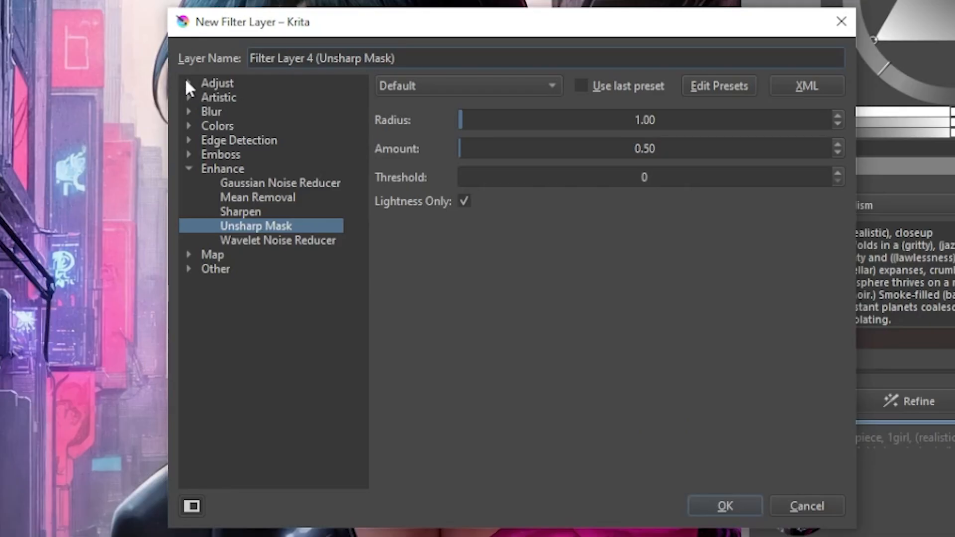
click(319, 172)
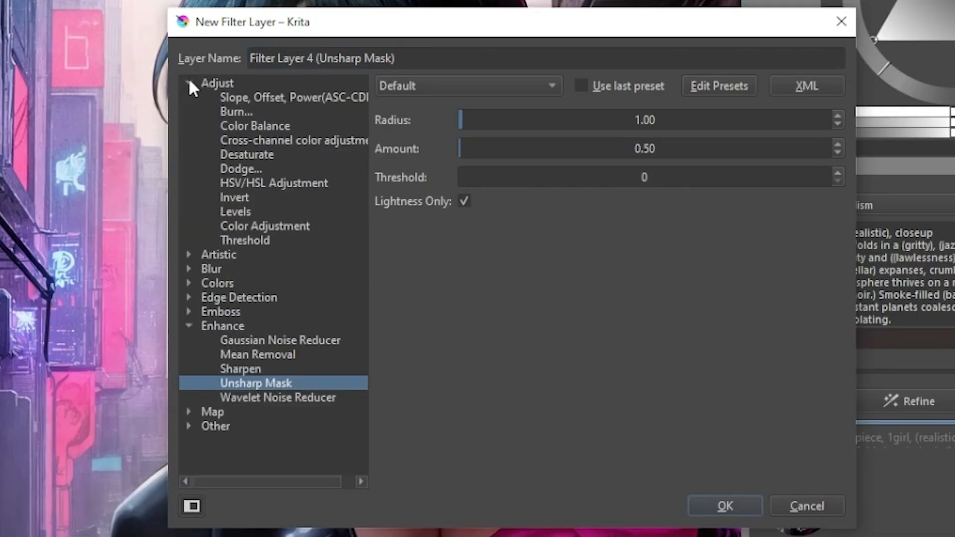
click(239, 125)
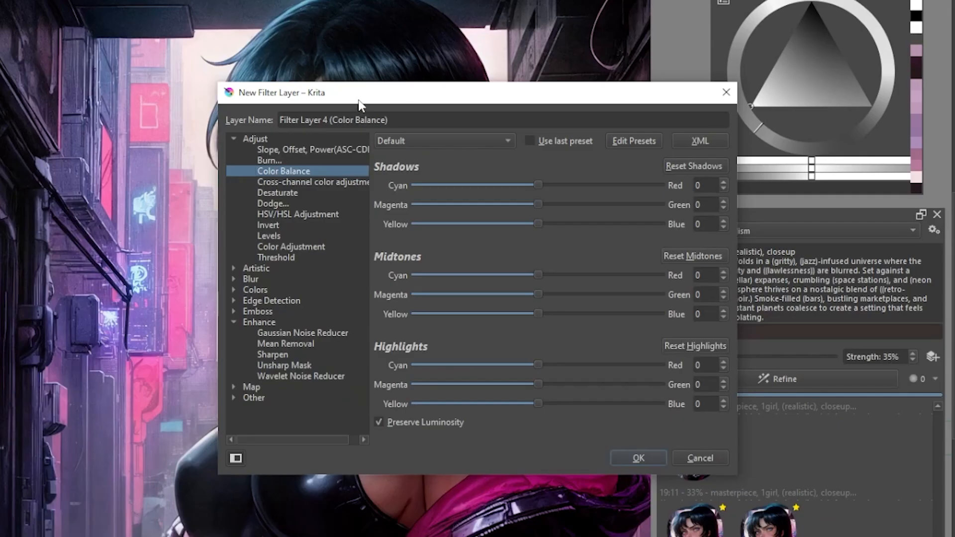
drag(359, 101, 577, 94)
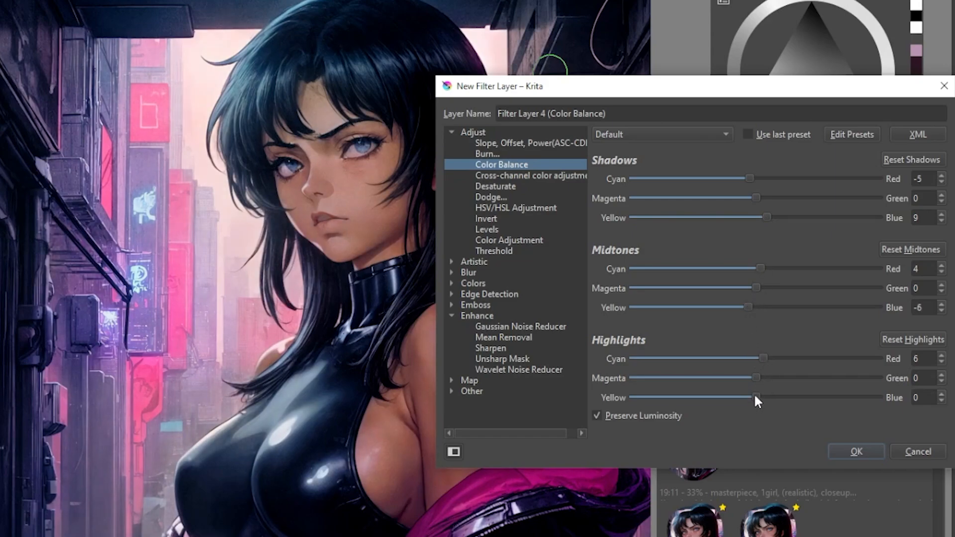
drag(754, 396, 748, 397)
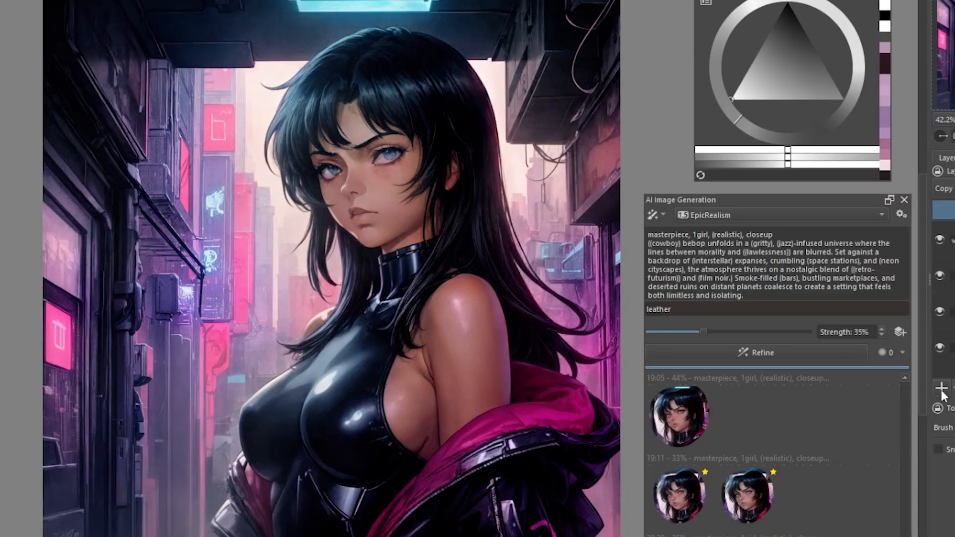
Add a paint layer on top with the Luminosity/Shine (SAI) blending mode and enlarge the brush to about 215 px
click(941, 392)
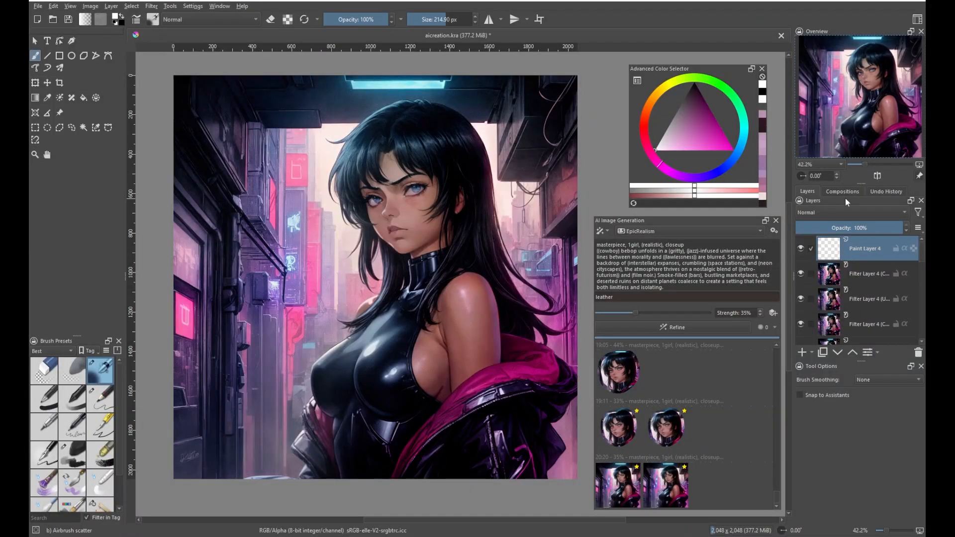
click(827, 213)
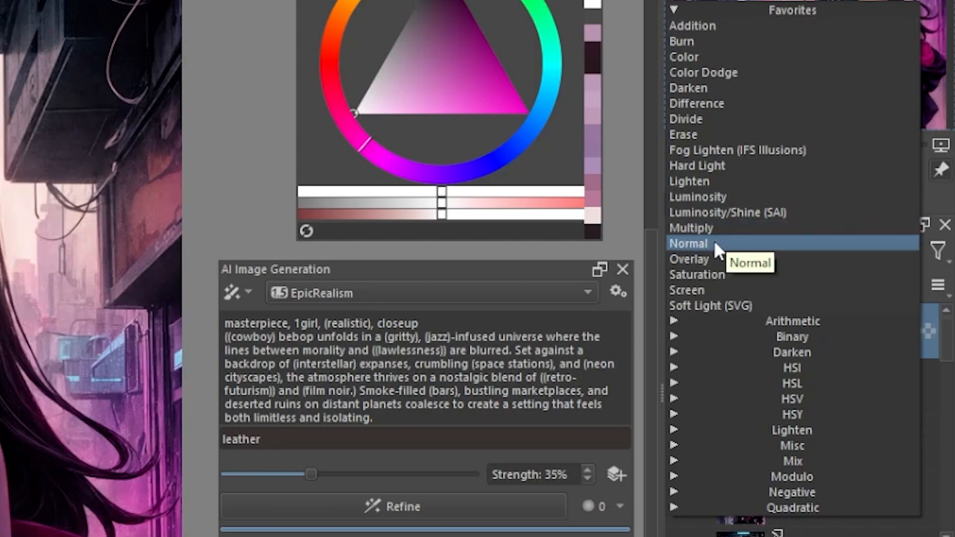
click(719, 211)
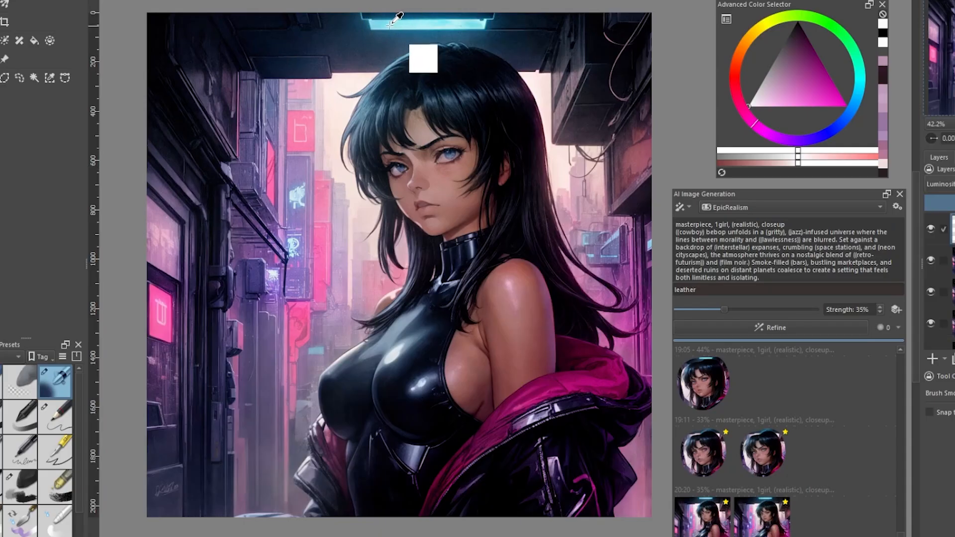
Paint a glow over the ceiling light in its sampled cyan, and a sampled pale background glow along the hair's left side
mouse_move(397, 16)
mouse_down()
mouse_move(369, 26)
mouse_move(505, 22)
mouse_move(339, 24)
mouse_move(582, 31)
mouse_move(472, 27)
mouse_move(504, 26)
mouse_up()
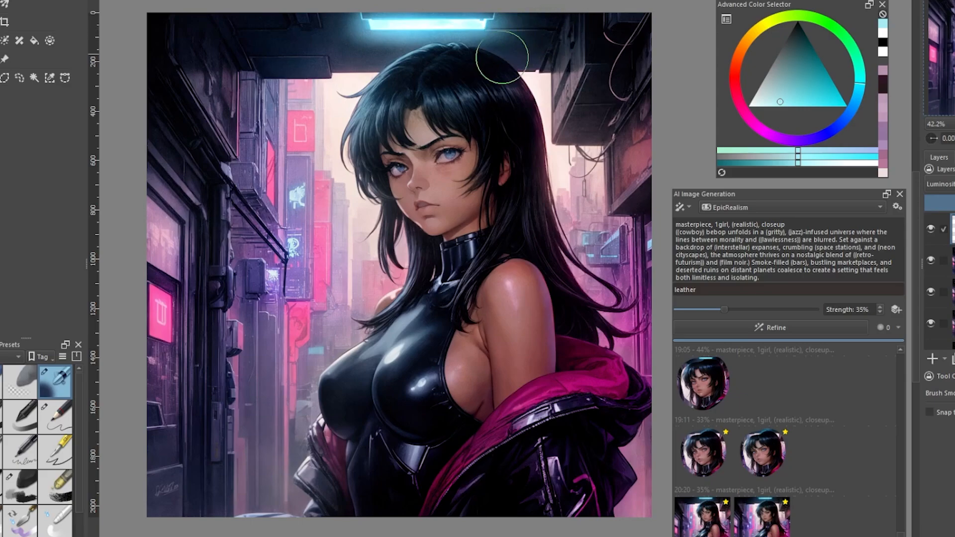
ctrl+click(347, 104)
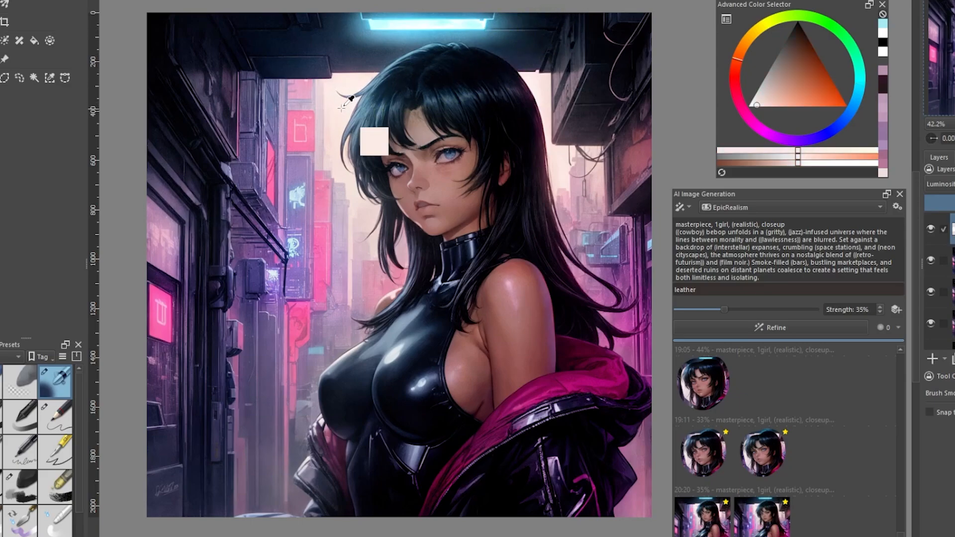
key(bracketright)
key(bracketright)
key(bracketright)
key(bracketright)
key(bracketright)
key(bracketright)
click(355, 82)
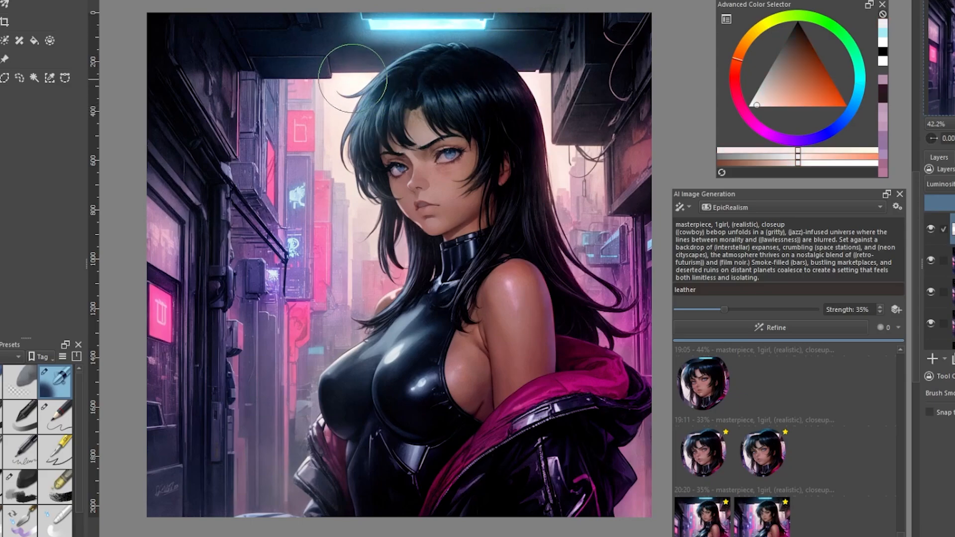
mouse_move(341, 85)
mouse_down()
mouse_move(335, 147)
mouse_move(370, 245)
mouse_up()
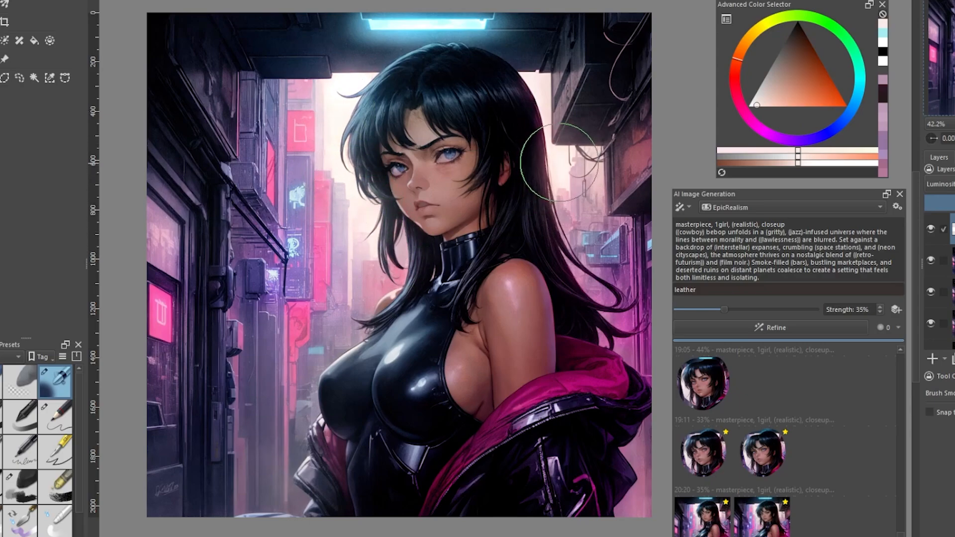
Enlarge the brush and extend the pale glow over the bright background around the character
key(bracketright)
key(bracketright)
key(bracketright)
key(bracketright)
key(bracketright)
drag(526, 87, 454, 294)
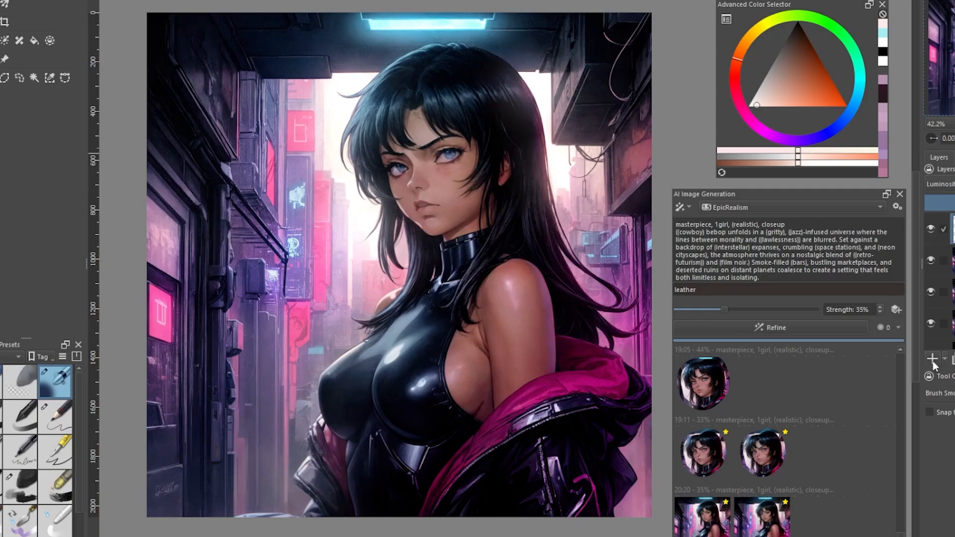
Add a paint layer with Normal blending and paint a soft black vignette around the edges of the image
drag(498, 219, 490, 241)
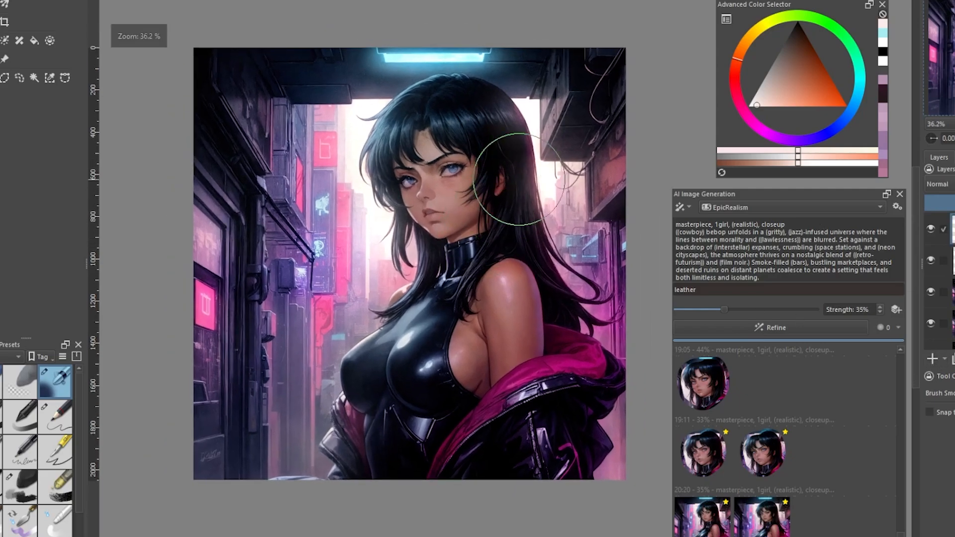
drag(794, 37, 784, 10)
mouse_move(323, 30)
mouse_down()
mouse_move(249, 35)
mouse_move(309, 36)
mouse_move(261, 34)
mouse_up()
drag(295, 69, 295, 81)
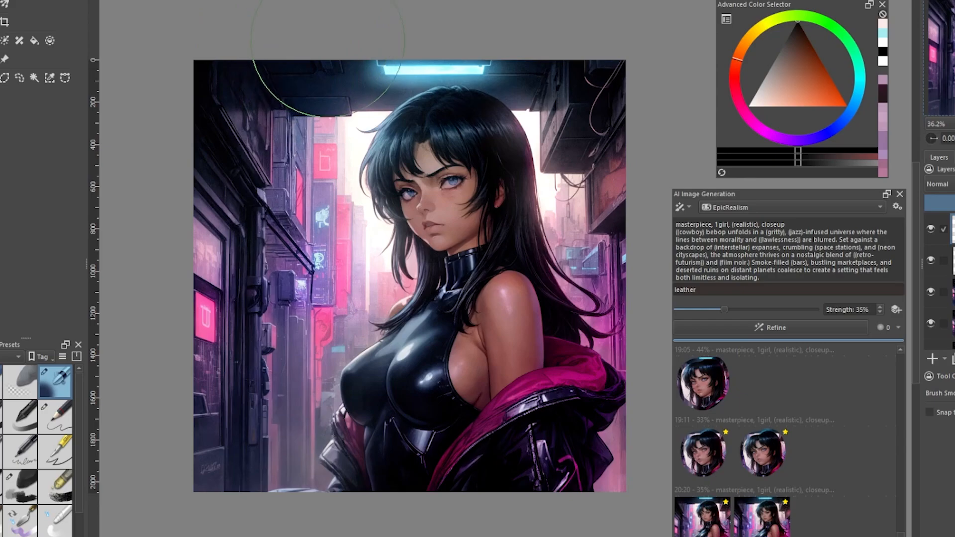
mouse_move(329, 38)
mouse_down()
mouse_move(382, 14)
mouse_move(348, 15)
mouse_up()
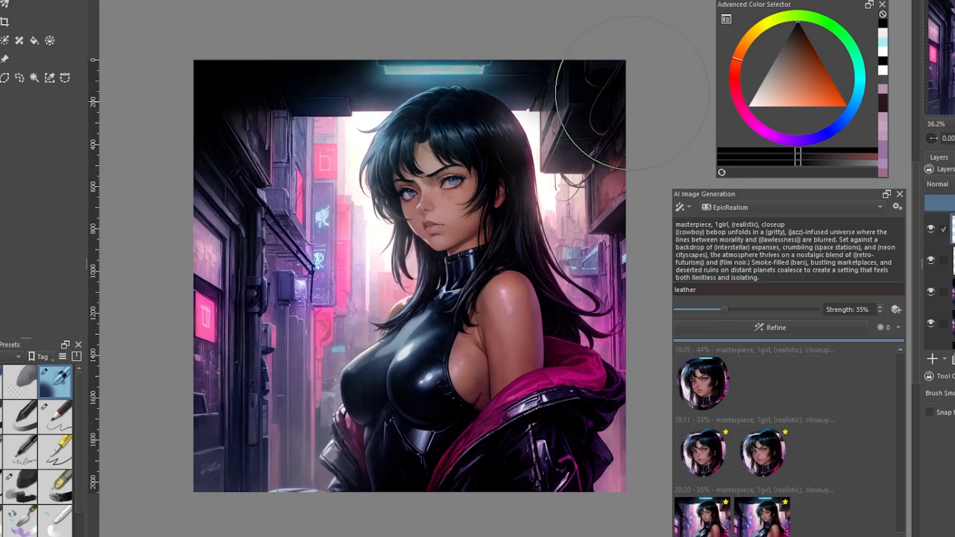
mouse_move(622, 390)
mouse_down()
mouse_move(628, 450)
mouse_move(614, 493)
mouse_up()
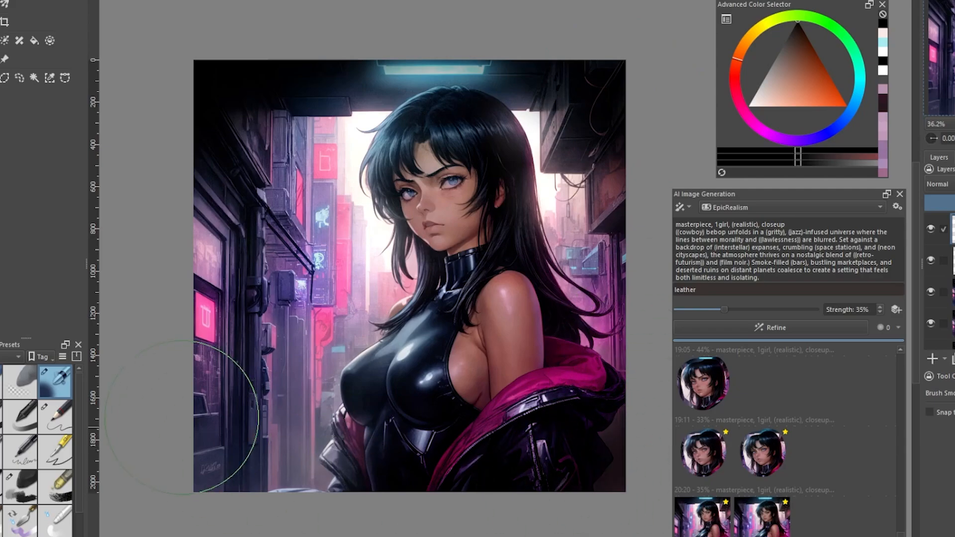
mouse_move(182, 418)
mouse_down()
mouse_move(169, 465)
mouse_move(310, 498)
mouse_move(211, 467)
mouse_move(149, 289)
mouse_move(195, 465)
mouse_up()
drag(202, 405, 213, 416)
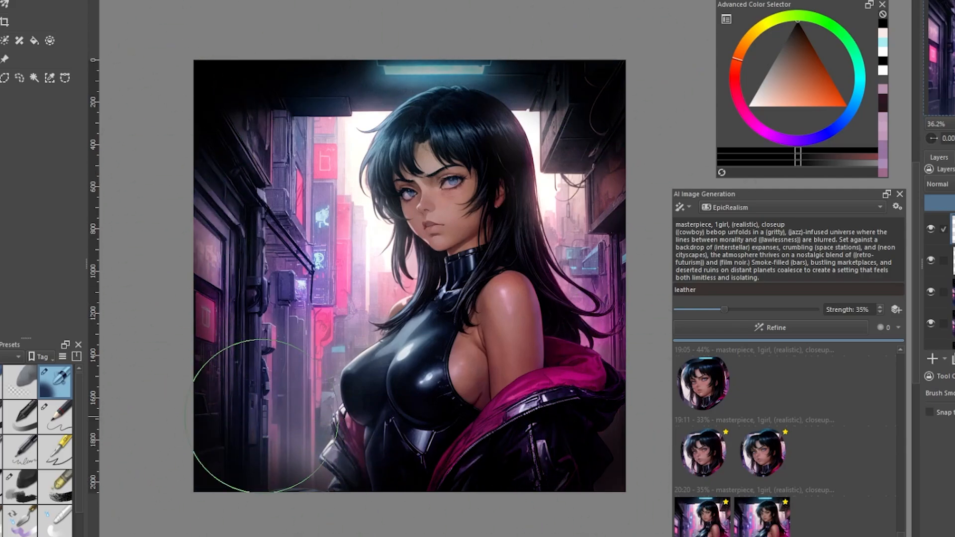
Soften the vignette's inner parts with a soft eraser, lower its layer opacity to 19% and compare the image without it
click(20, 381)
mouse_move(449, 114)
mouse_down()
mouse_move(473, 112)
mouse_move(395, 83)
mouse_move(336, 75)
mouse_up()
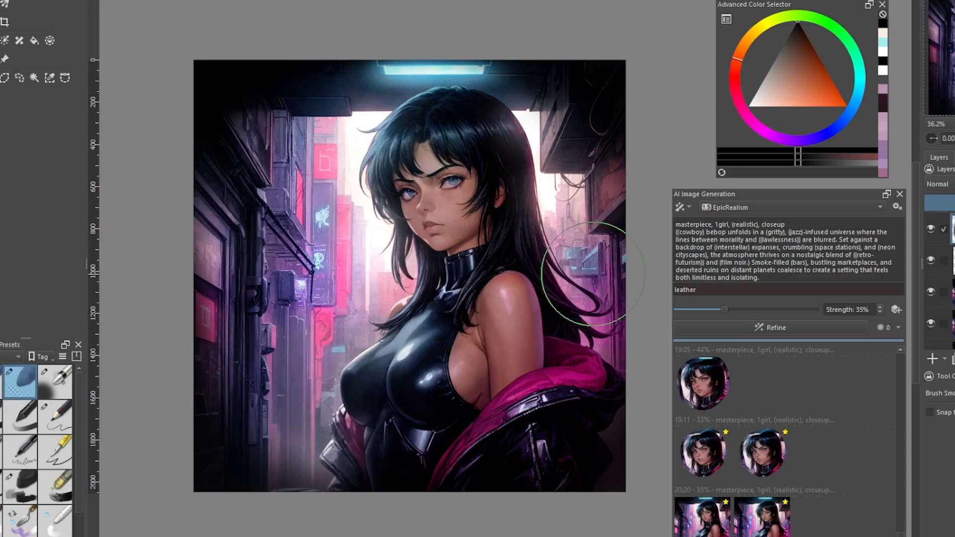
key(slash)
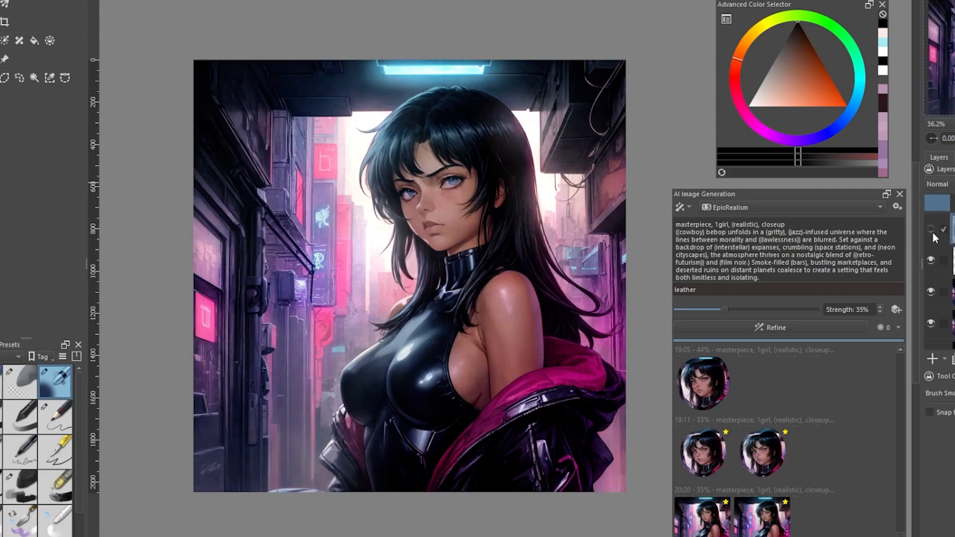
scroll(482, 80, up, 3)
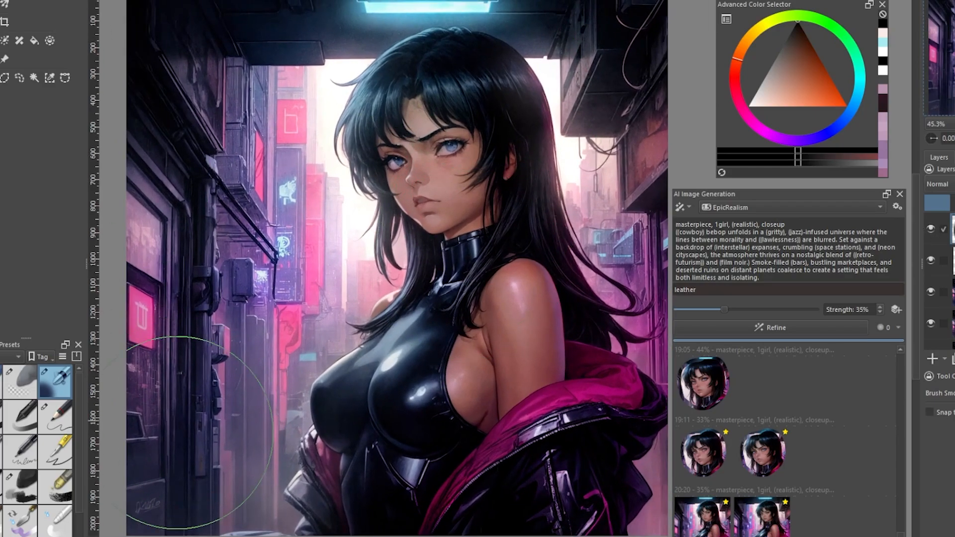
scroll(238, 387, down, 1)
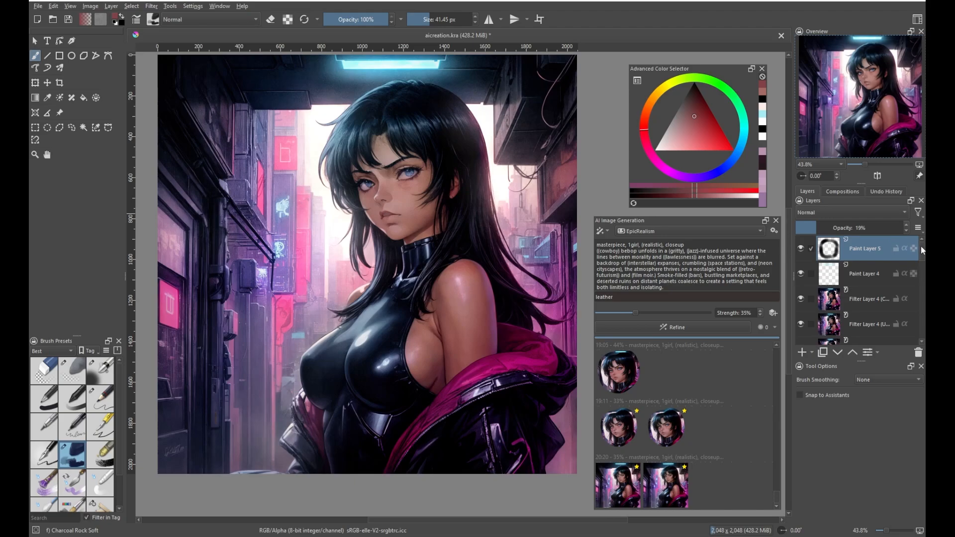
Add a paint layer directly above the generated image layer, beneath the filter layers
drag(921, 246, 921, 260)
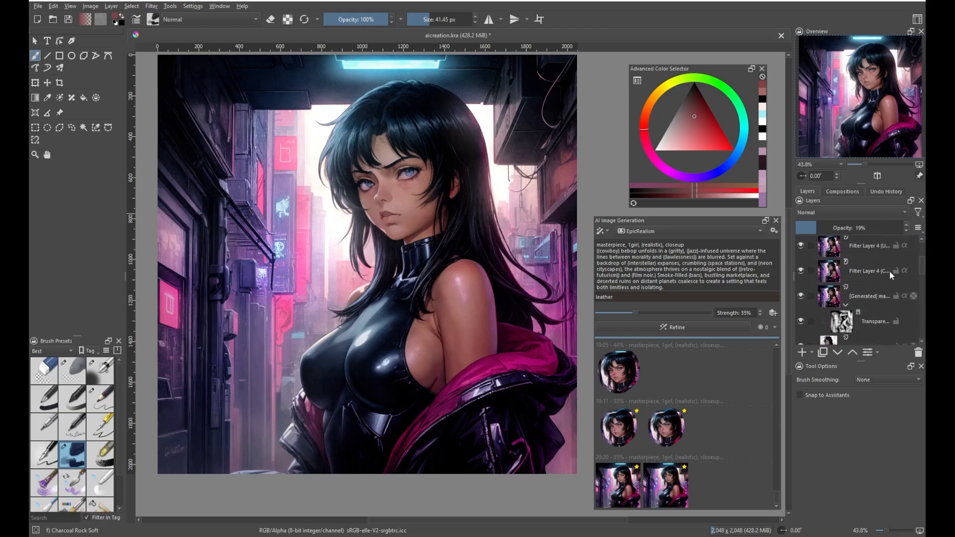
click(871, 293)
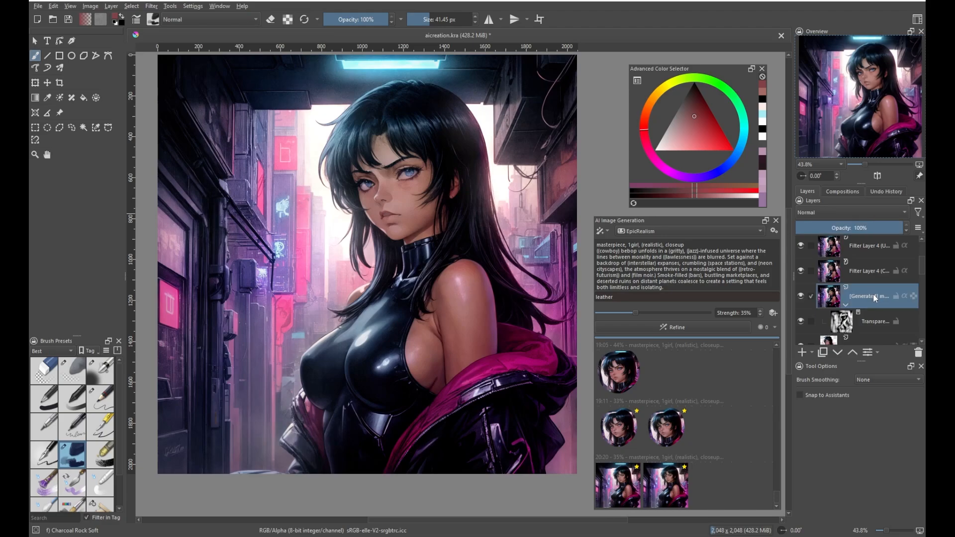
click(804, 352)
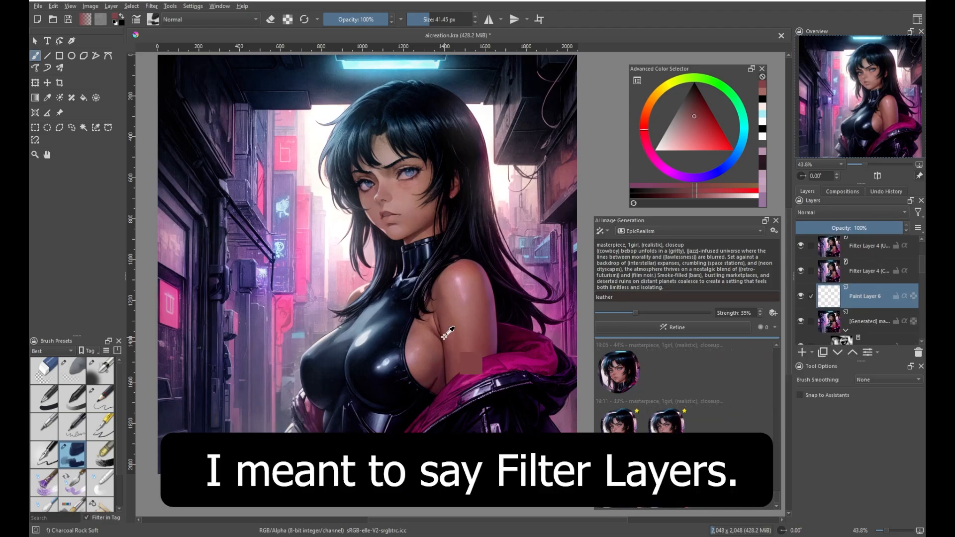
Paint over the character's upper arm with repeatedly sampled skin tones, enlarging the Charcoal Rock Soft brush to 63.17 px
drag(451, 311, 445, 272)
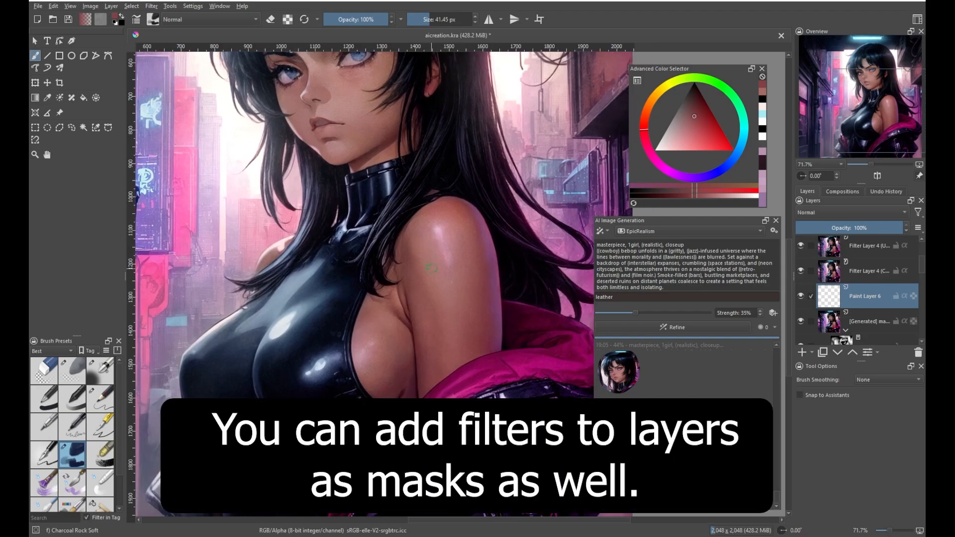
ctrl+click(431, 270)
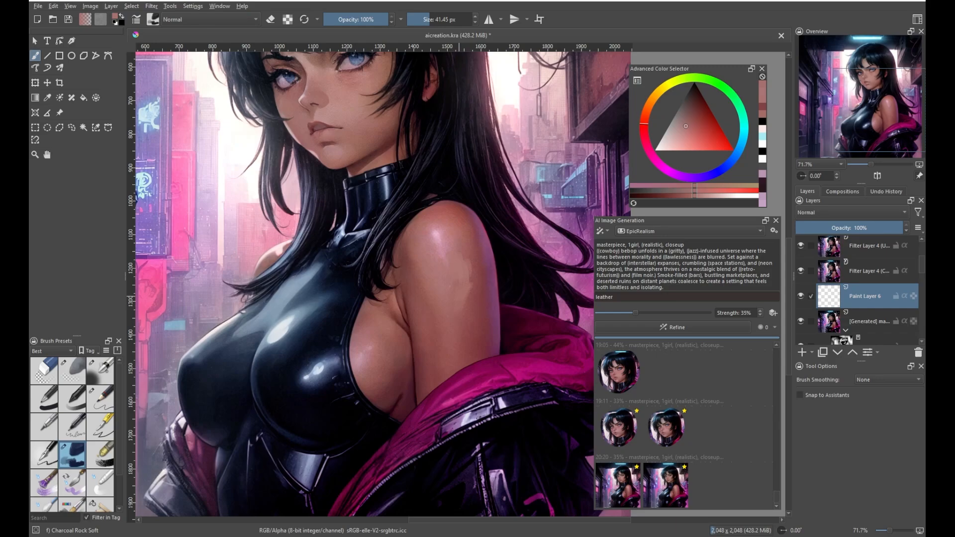
ctrl+click(465, 319)
drag(462, 298, 457, 315)
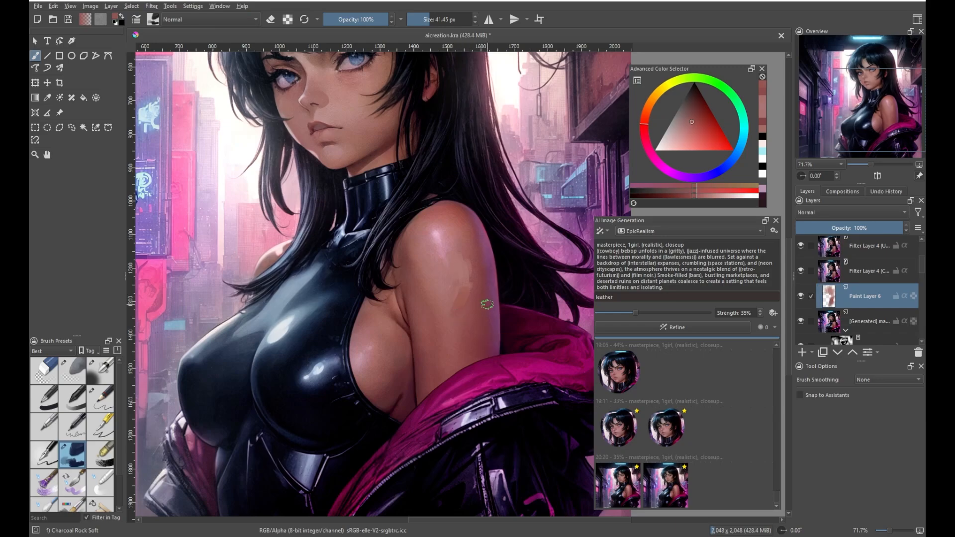
ctrl+click(462, 309)
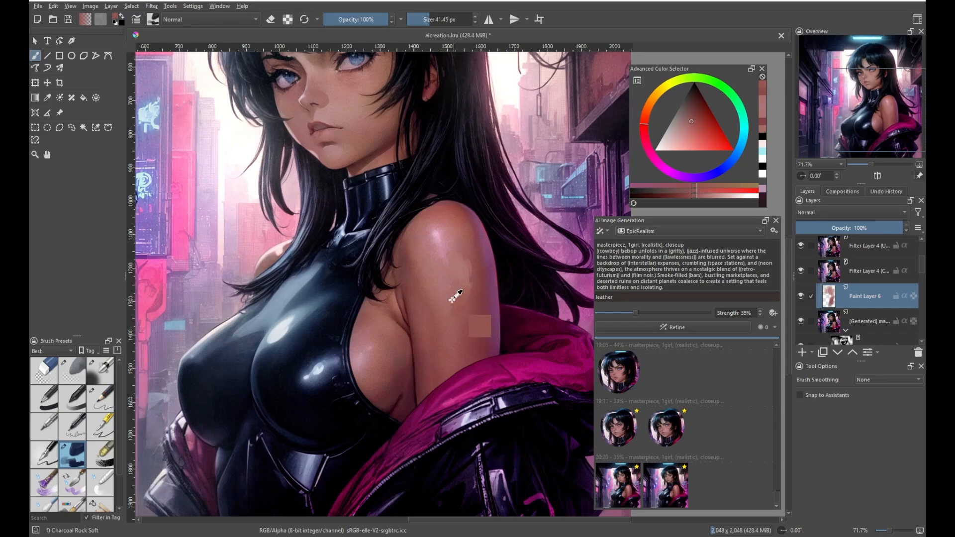
ctrl+click(457, 299)
ctrl+click(455, 304)
shift+drag(461, 302, 464, 309)
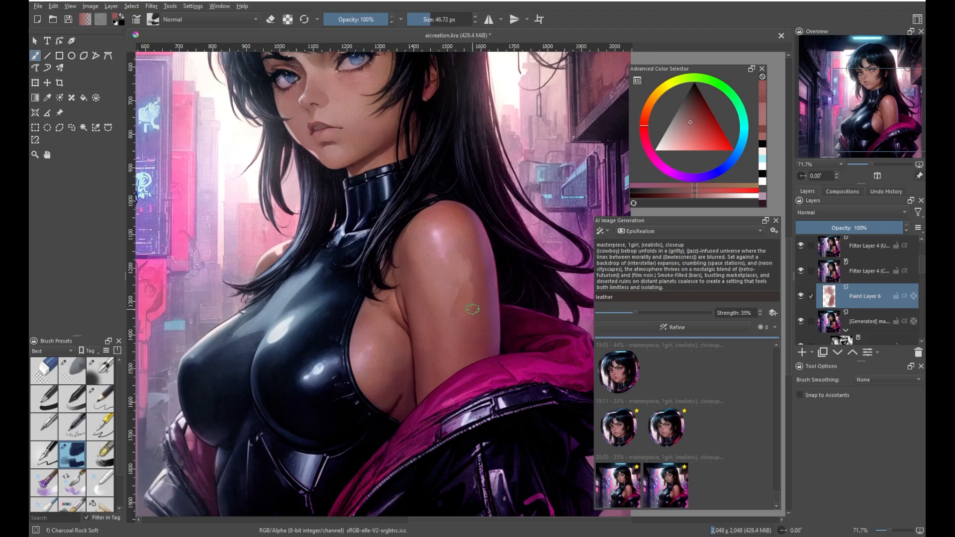
ctrl+click(459, 309)
mouse_move(457, 306)
shift+mouse_down()
mouse_move(459, 316)
mouse_move(478, 300)
shift+mouse_up()
ctrl+click(464, 307)
drag(475, 299, 474, 307)
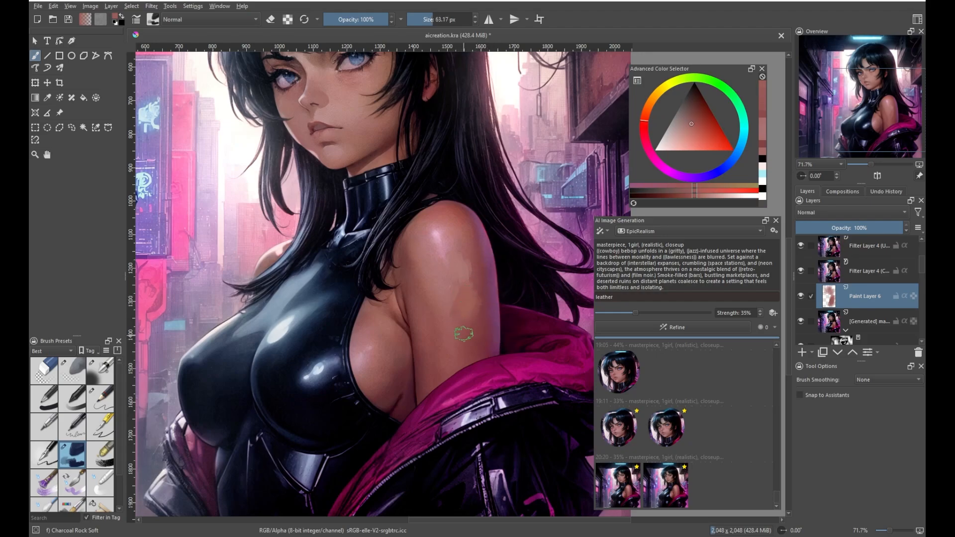
scroll(442, 311, down, 2)
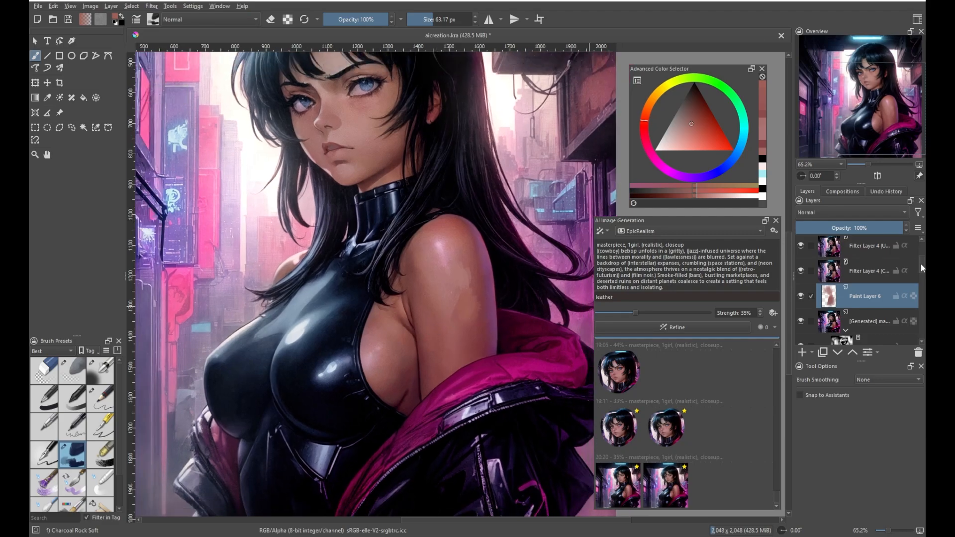
Group the three filter layers together with Paint Layer 4 and Paint Layer 5
scroll(920, 266, up, 4)
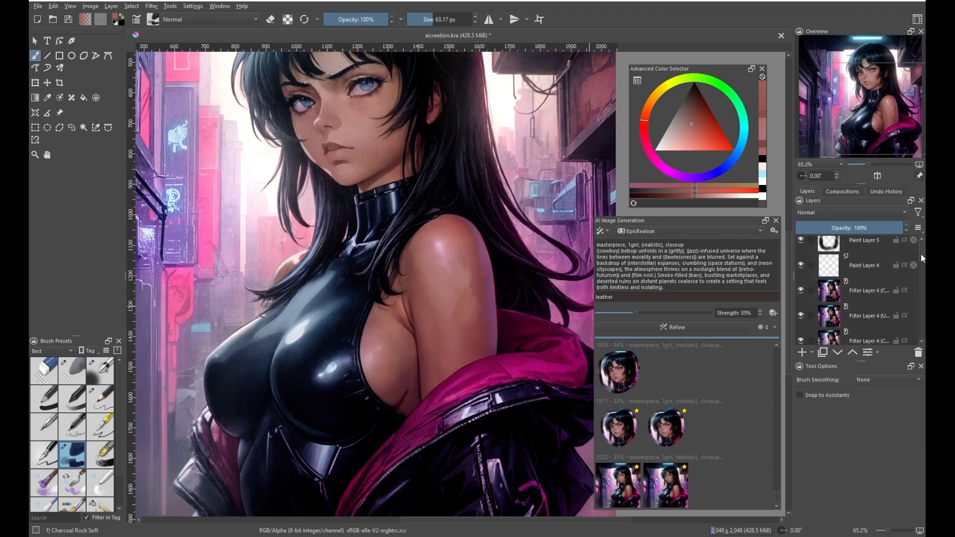
scroll(921, 254, up, 1)
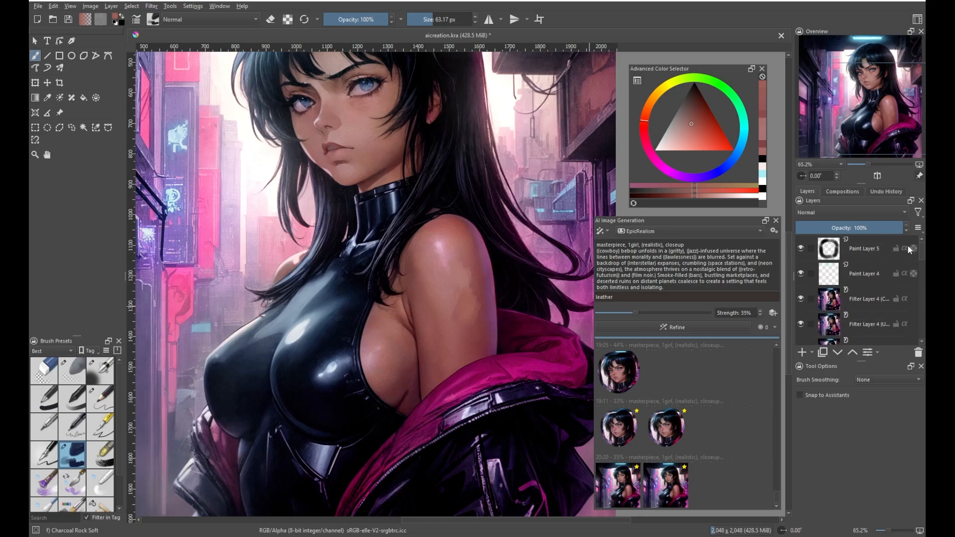
scroll(920, 246, down, 5)
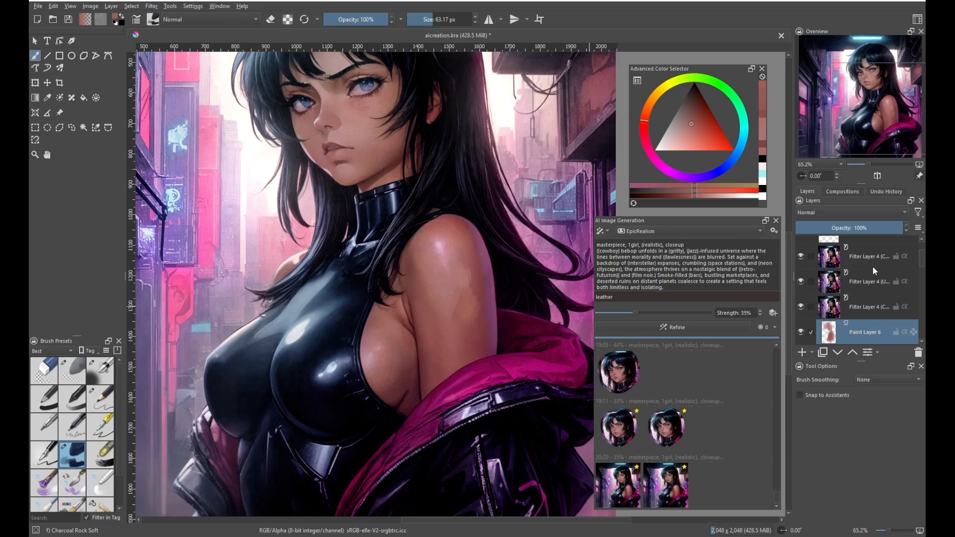
click(864, 308)
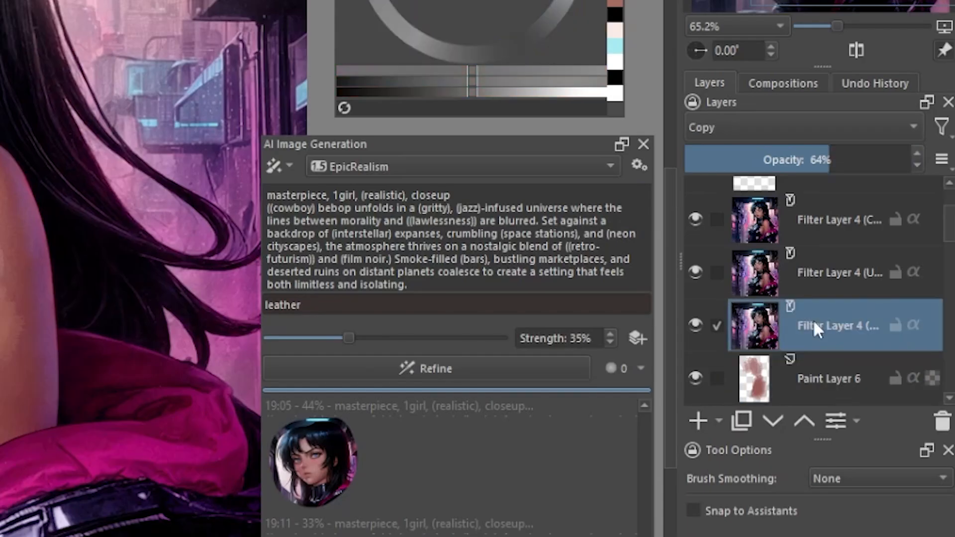
drag(948, 228, 948, 212)
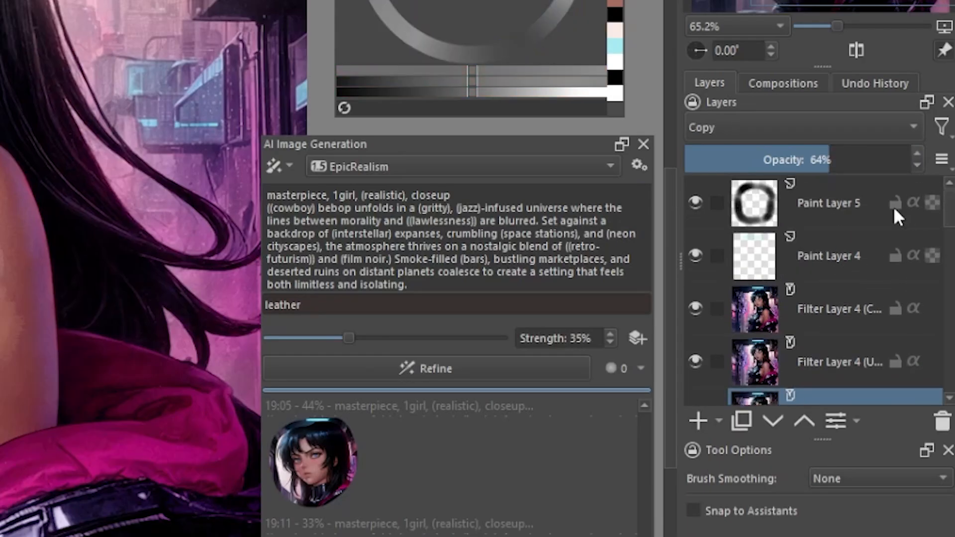
mouse_move(831, 202)
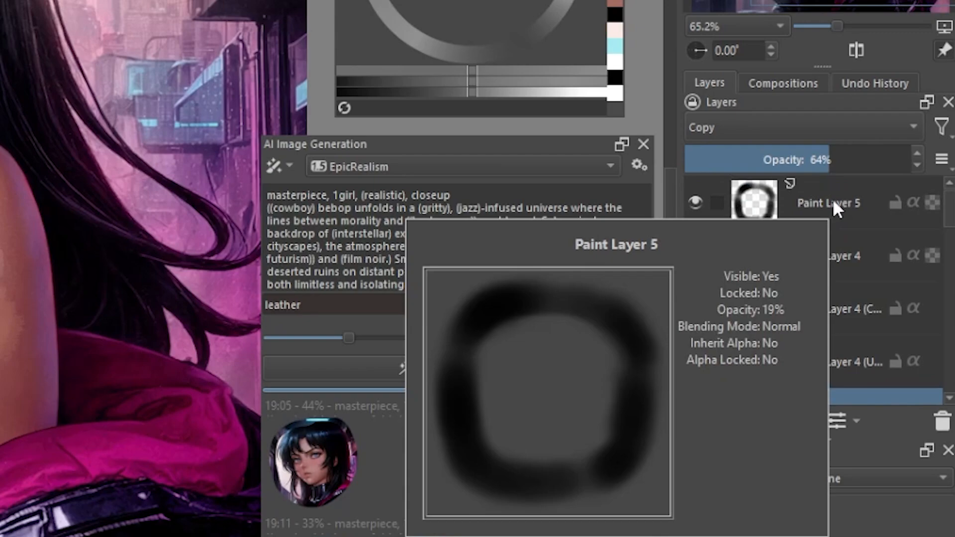
shift+click(833, 199)
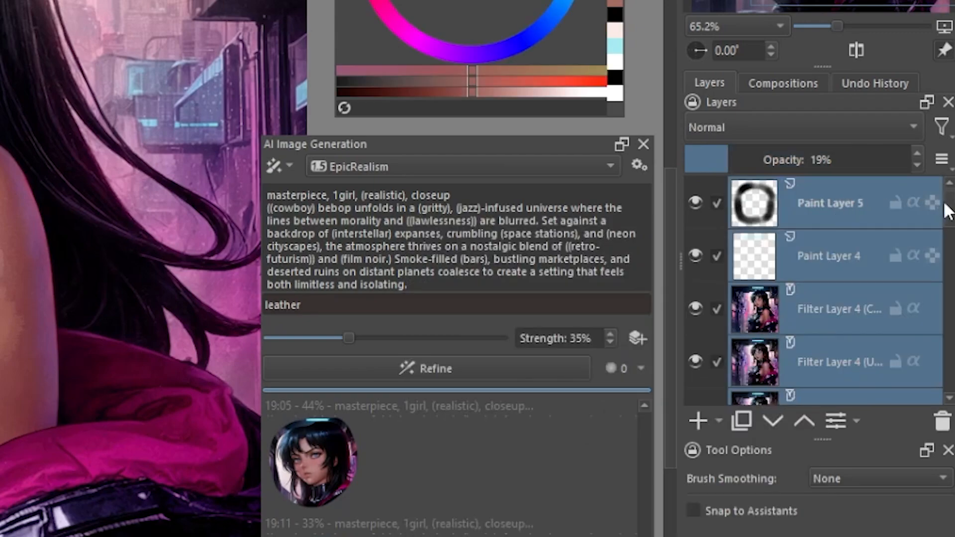
mouse_move(945, 205)
mouse_down()
mouse_move(946, 218)
mouse_move(947, 202)
mouse_up()
key(ctrl+g)
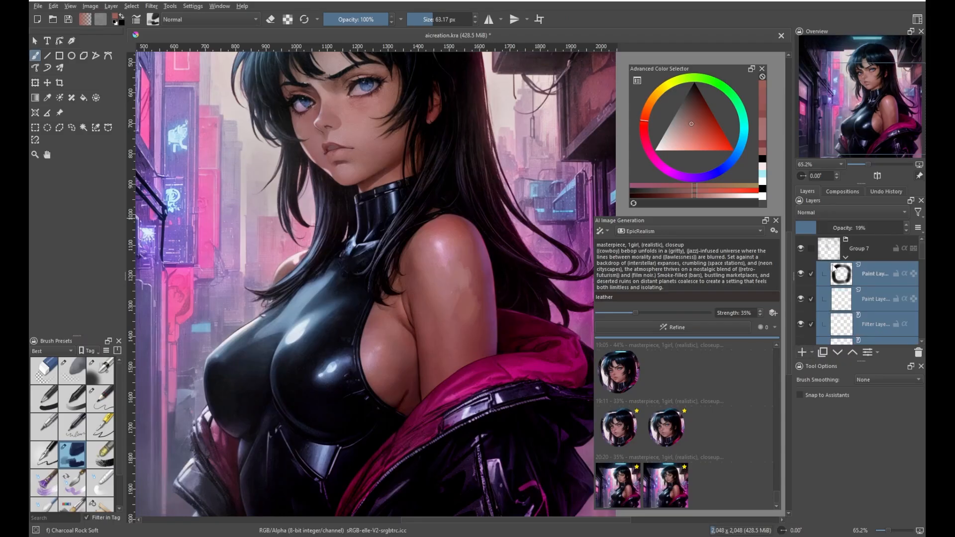
scroll(540, 88, down, 2)
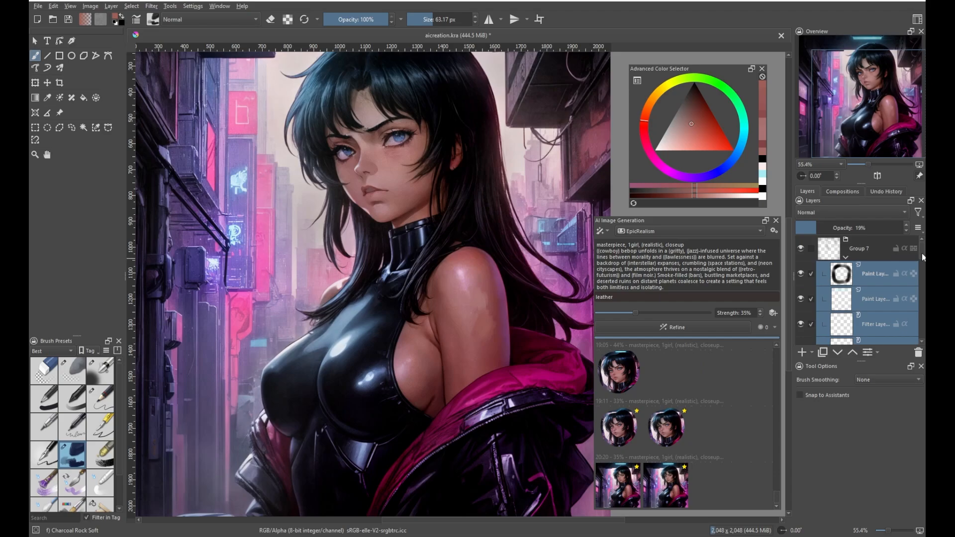
scroll(921, 259, down, 2)
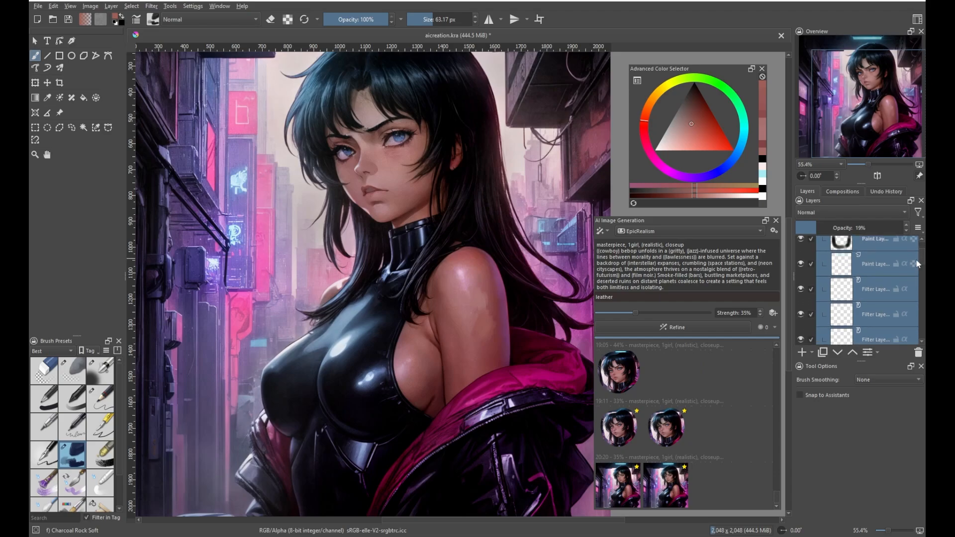
scroll(924, 263, up, 2)
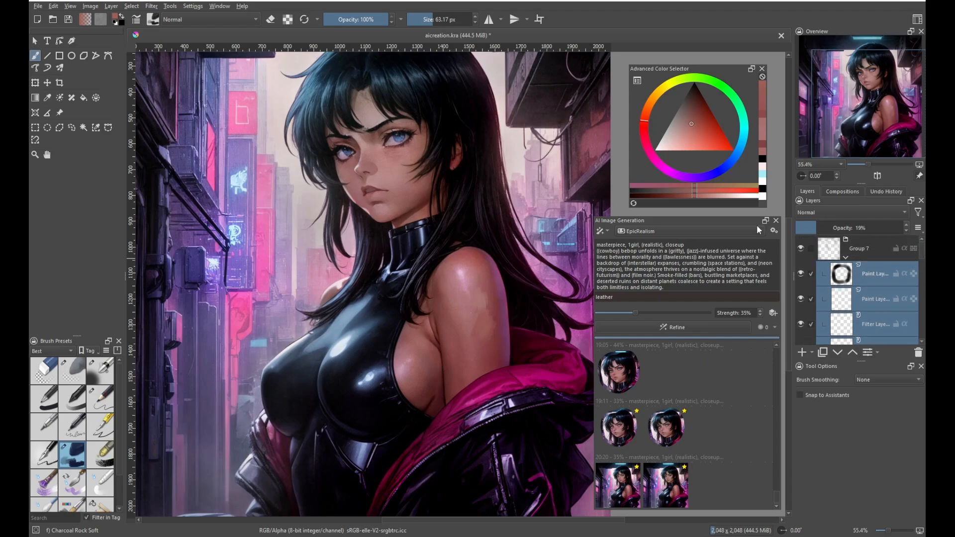
Turn on pass-through for Group 7, collapse it, and hide it to compare the image without its effects
click(914, 250)
scroll(921, 258, down, 3)
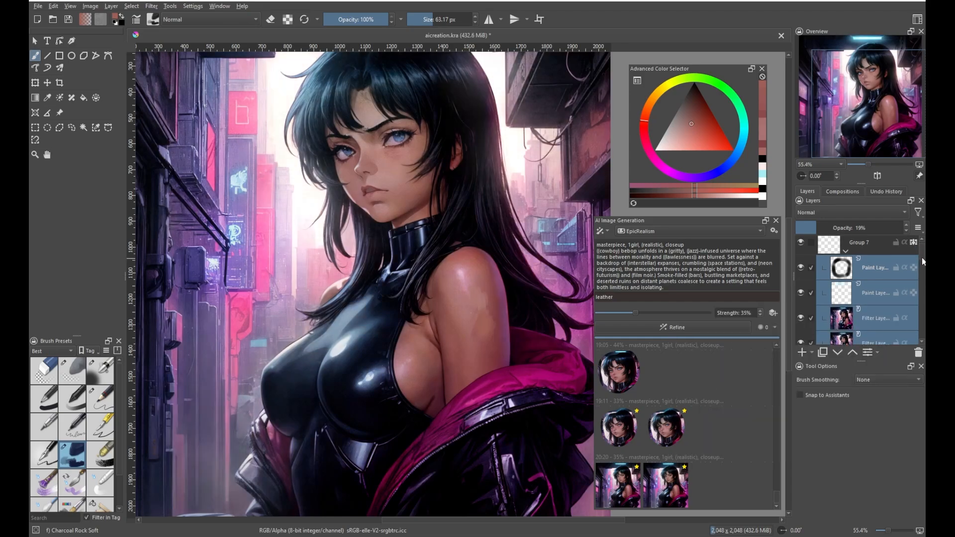
scroll(922, 259, up, 2)
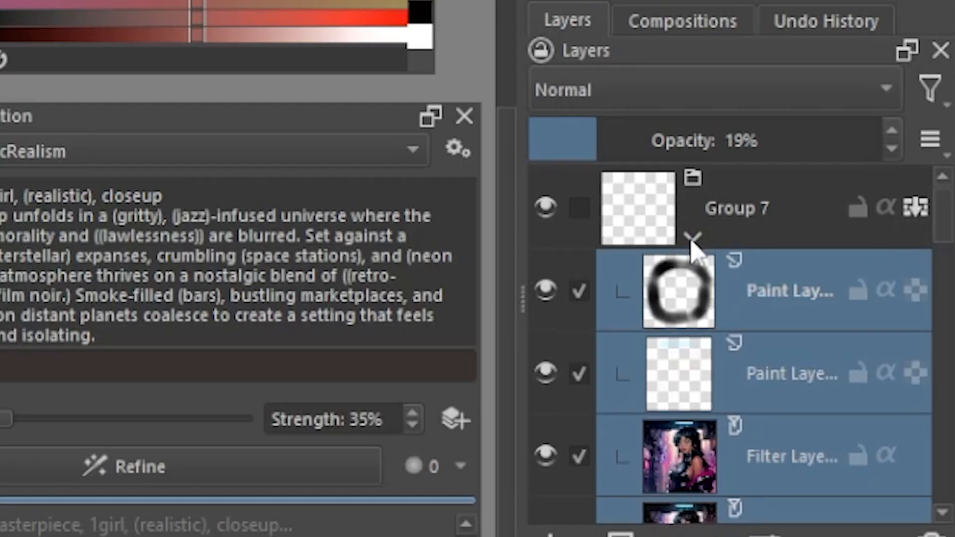
click(846, 258)
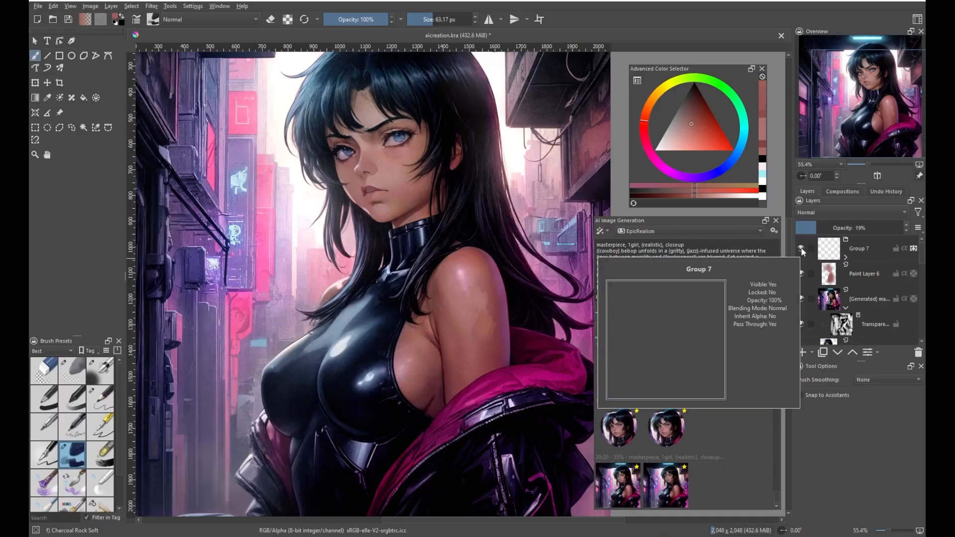
click(546, 207)
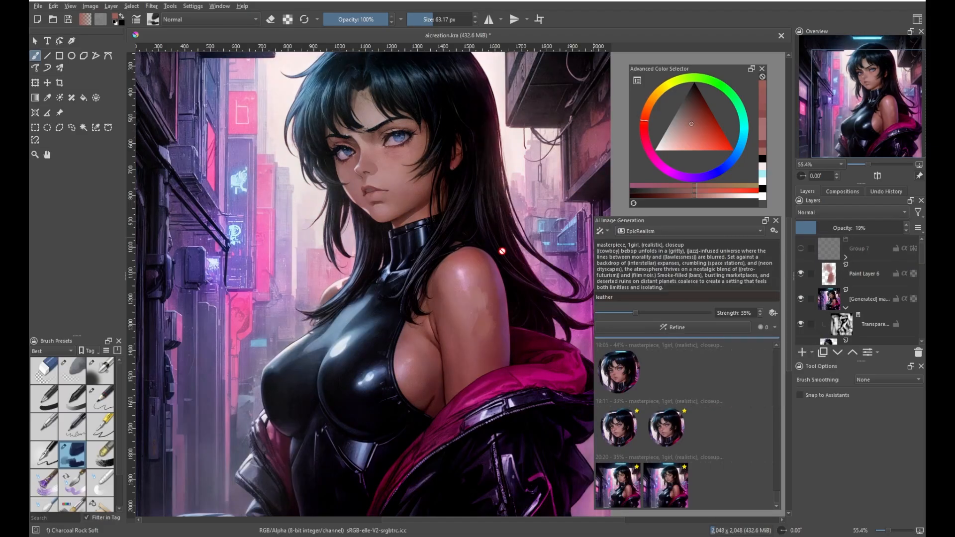
drag(436, 266, 441, 295)
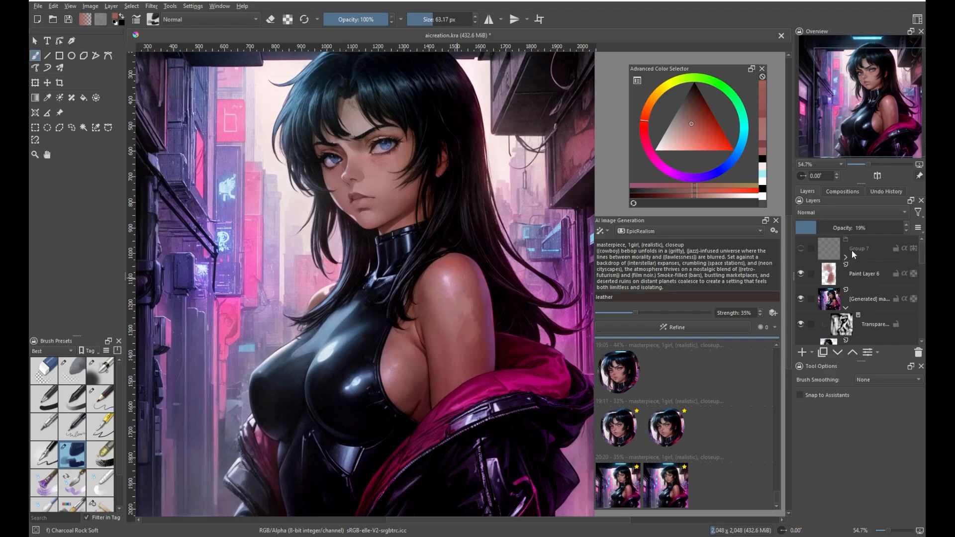
Delete Paint Layer 6, which holds the skin touch-ups
click(868, 274)
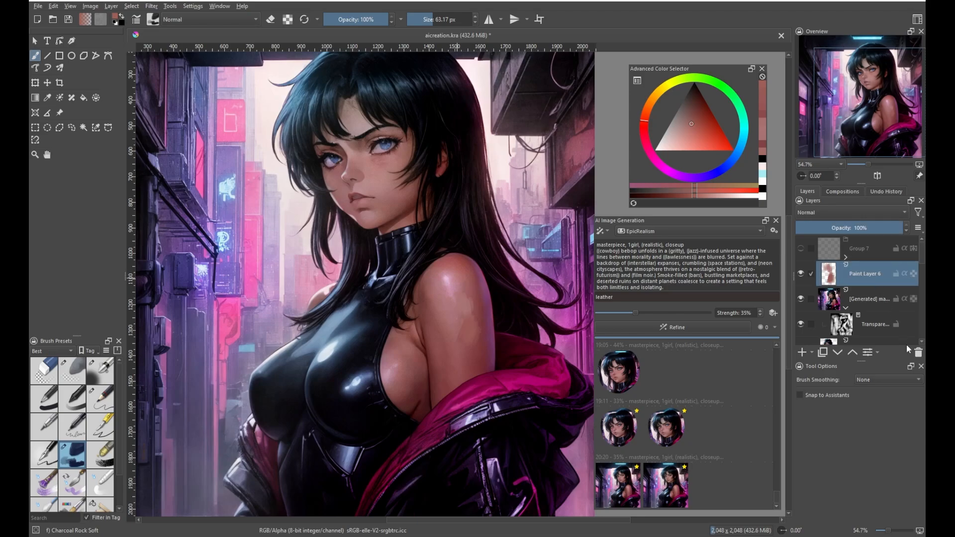
click(918, 352)
drag(393, 234, 424, 250)
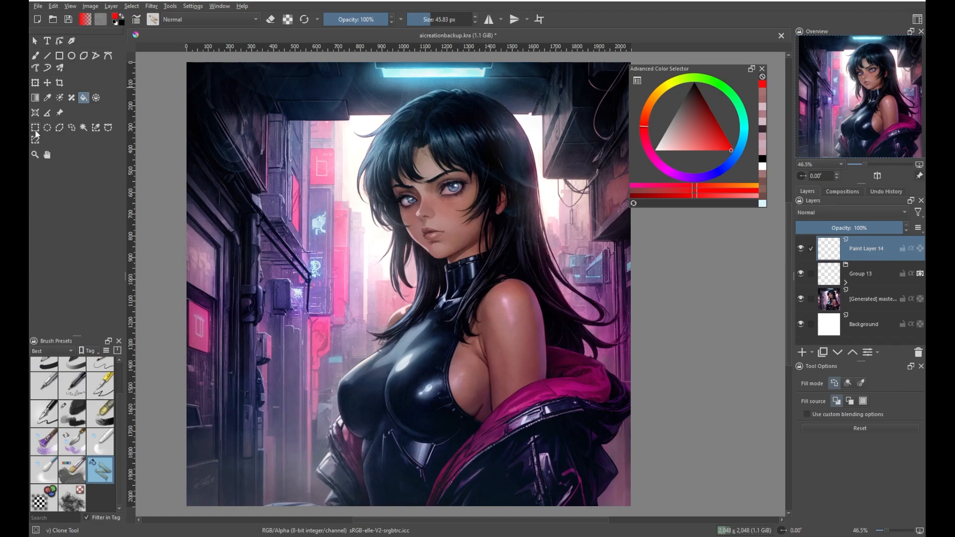
Draw a rectangular selection about 620 by 481 px over the face and background, and replace it with an elliptical one over the lower face
click(35, 128)
drag(312, 163, 445, 268)
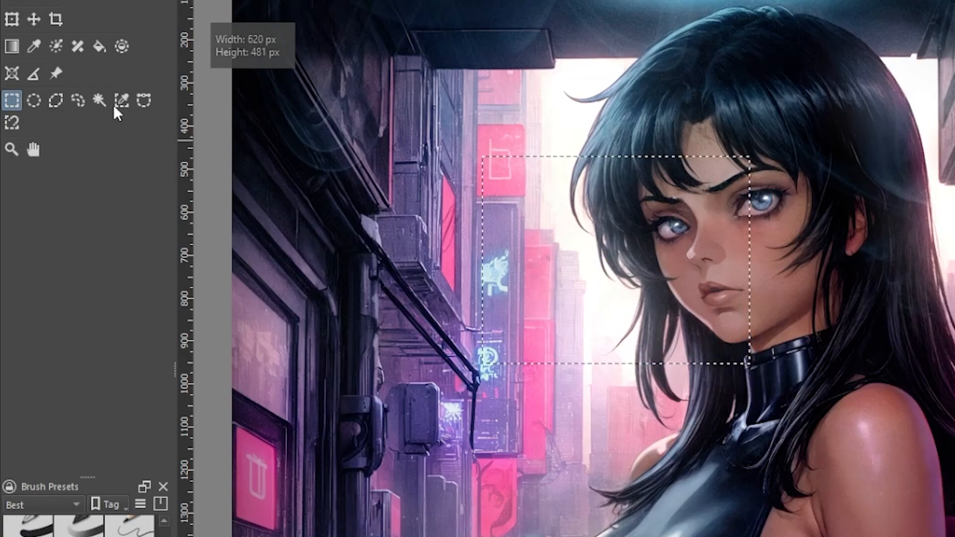
click(33, 100)
drag(597, 221, 837, 437)
Replace the elliptical selection with a closed polygonal selection spanning the face and the background beside it
click(55, 100)
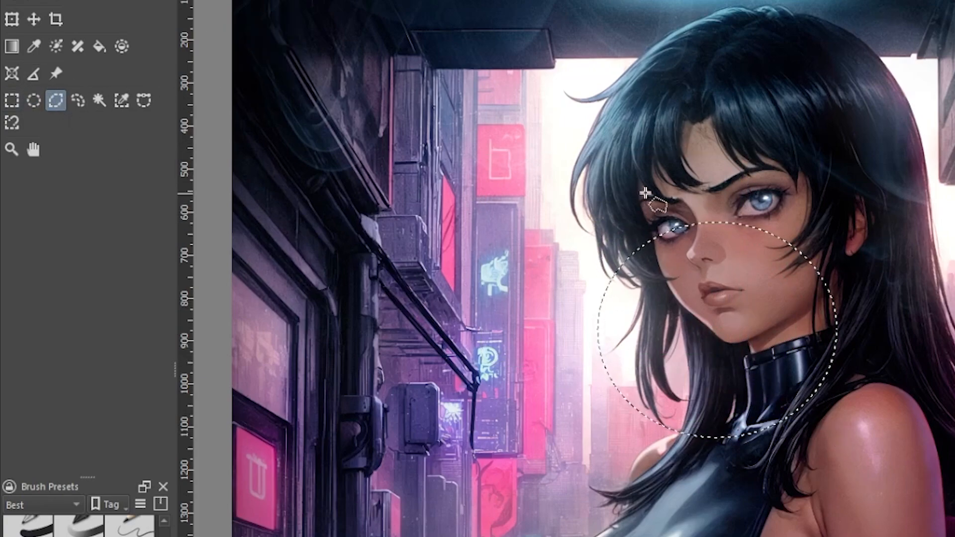
click(641, 197)
click(550, 283)
click(533, 389)
click(673, 436)
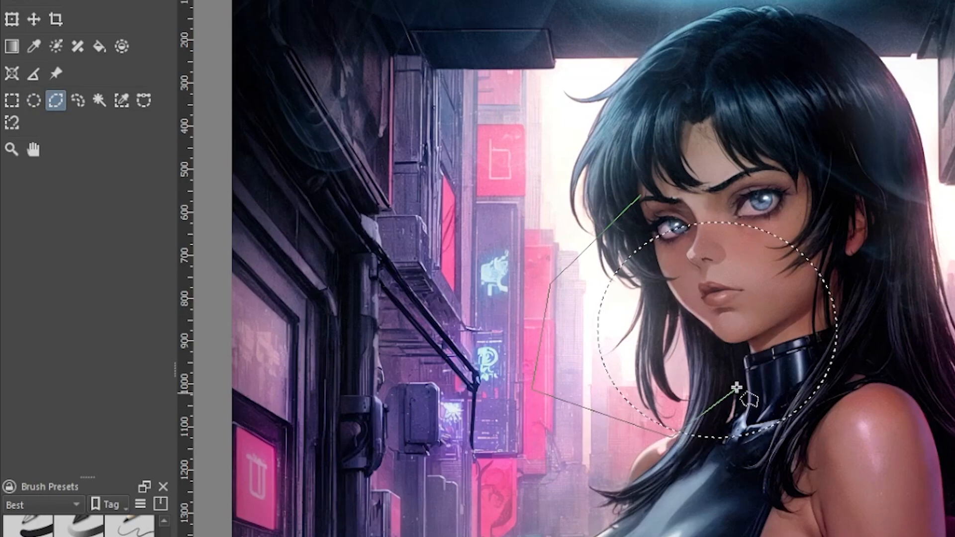
click(746, 378)
click(782, 281)
double_click(659, 194)
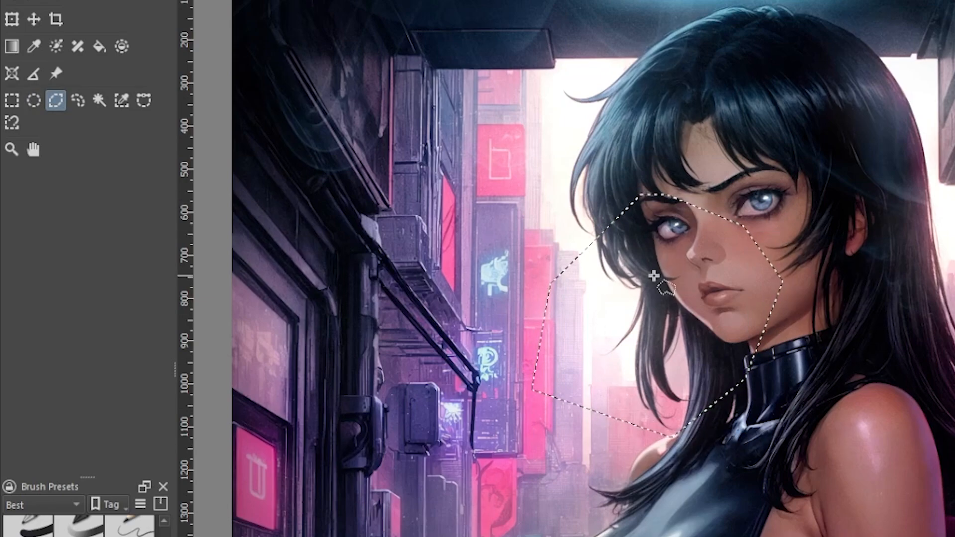
Draw freehand selections around the face and over the neighbouring background, each replacing the previous one
click(77, 100)
mouse_move(605, 162)
mouse_down()
mouse_move(544, 197)
mouse_move(570, 349)
mouse_move(726, 406)
mouse_move(649, 161)
mouse_move(605, 169)
mouse_up()
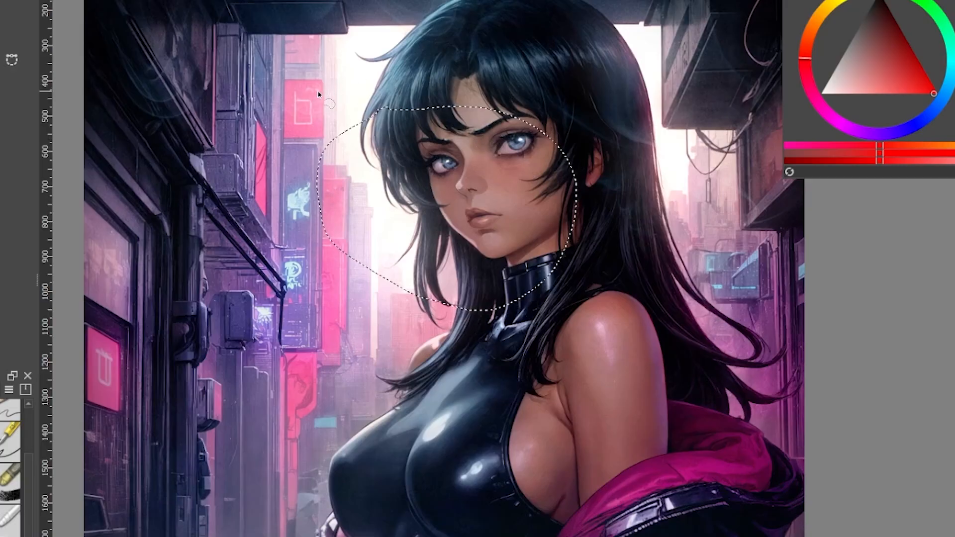
mouse_move(309, 66)
mouse_down()
mouse_move(323, 320)
mouse_move(440, 218)
mouse_move(418, 134)
mouse_move(341, 100)
mouse_move(310, 65)
mouse_up()
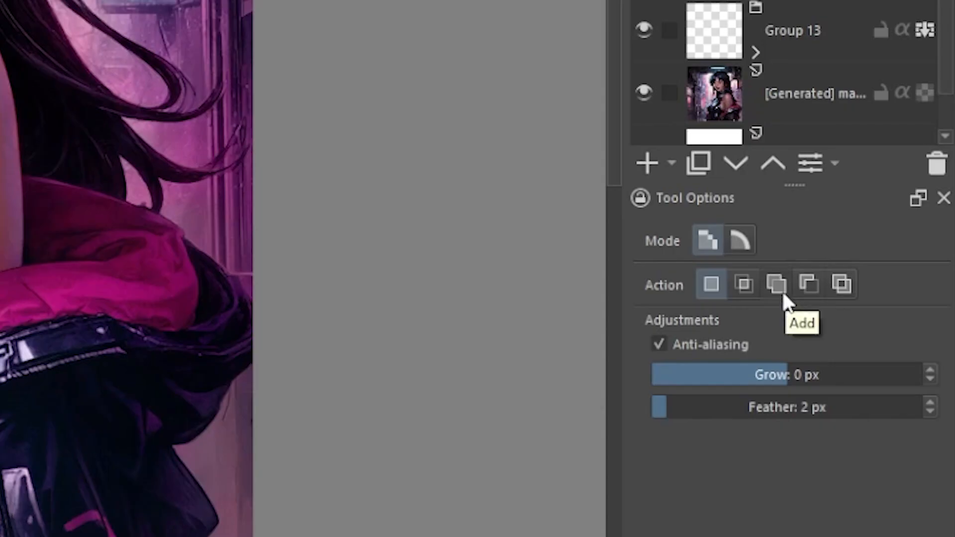
Set the freehand selection action to Add and extend the selection with an area over the face and a separate one over the hair behind the ear
click(778, 284)
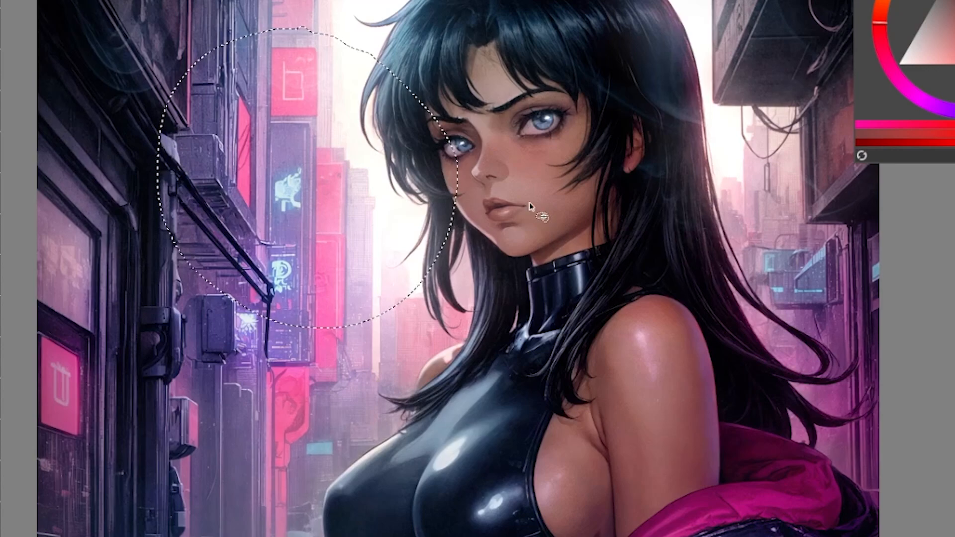
mouse_move(491, 118)
mouse_down()
mouse_move(308, 247)
mouse_move(308, 345)
mouse_move(378, 385)
mouse_move(483, 378)
mouse_move(561, 282)
mouse_move(563, 175)
mouse_move(539, 132)
mouse_move(504, 122)
mouse_up()
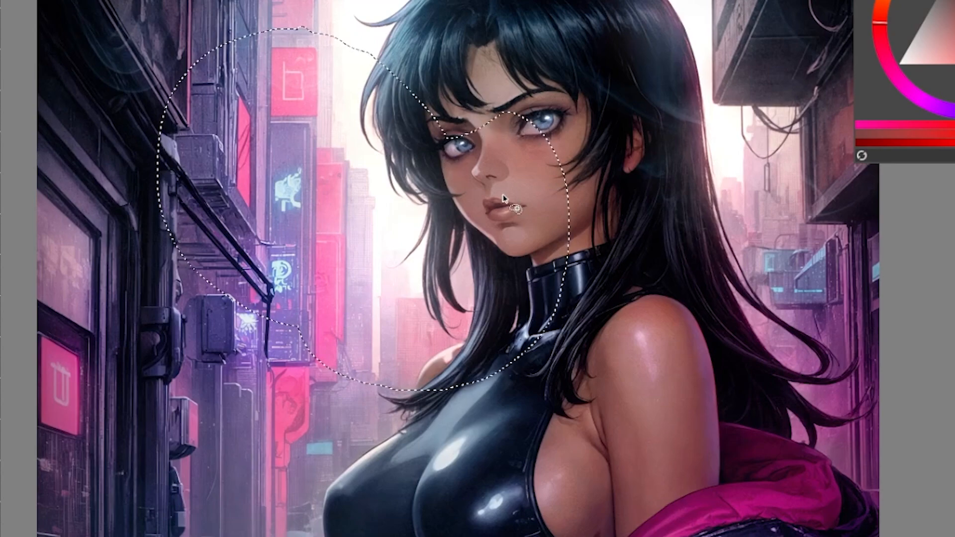
mouse_move(667, 98)
mouse_down()
mouse_move(621, 134)
mouse_move(614, 212)
mouse_move(662, 262)
mouse_move(732, 268)
mouse_up()
click(679, 96)
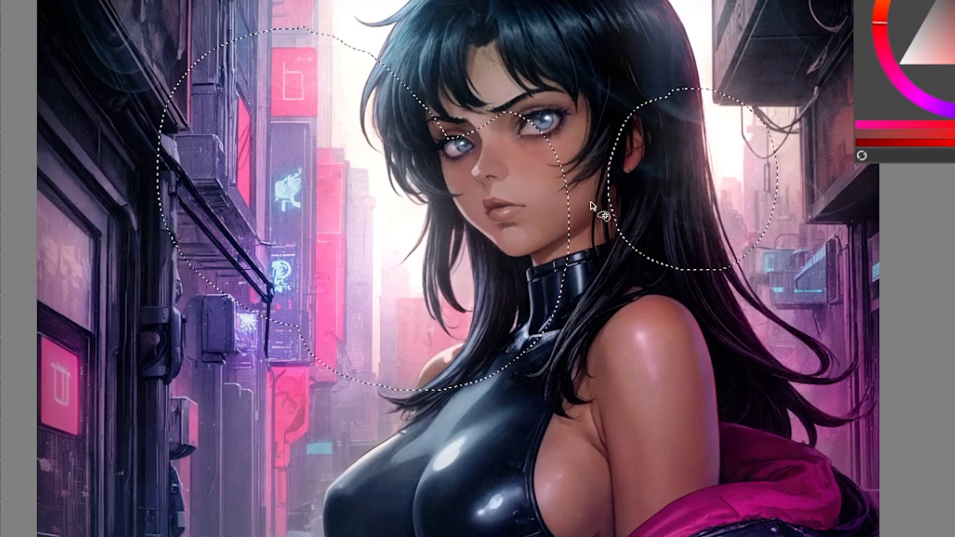
scroll(576, 184, down, 2)
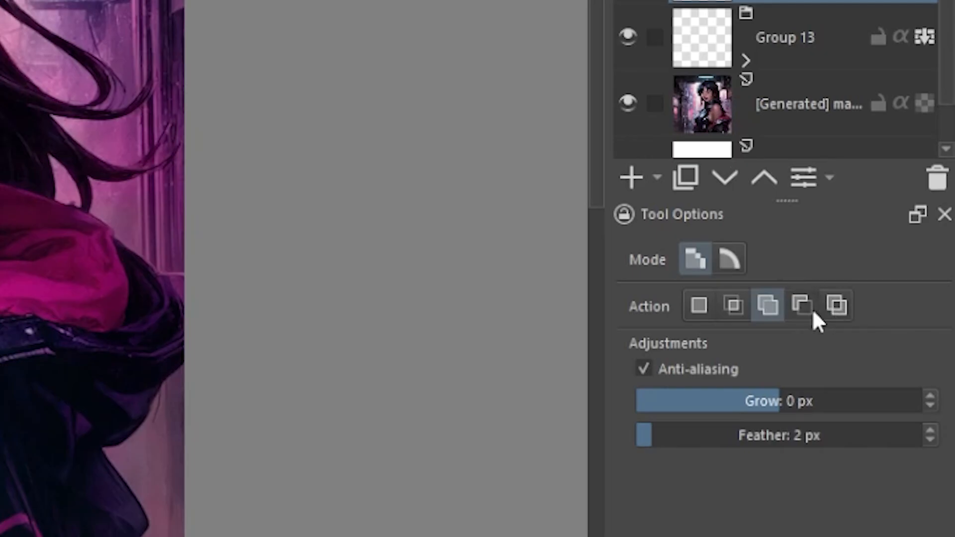
Set the selection action to Subtract, cut an area near the eye from the selection, and outline the face freehand in this mode
click(809, 312)
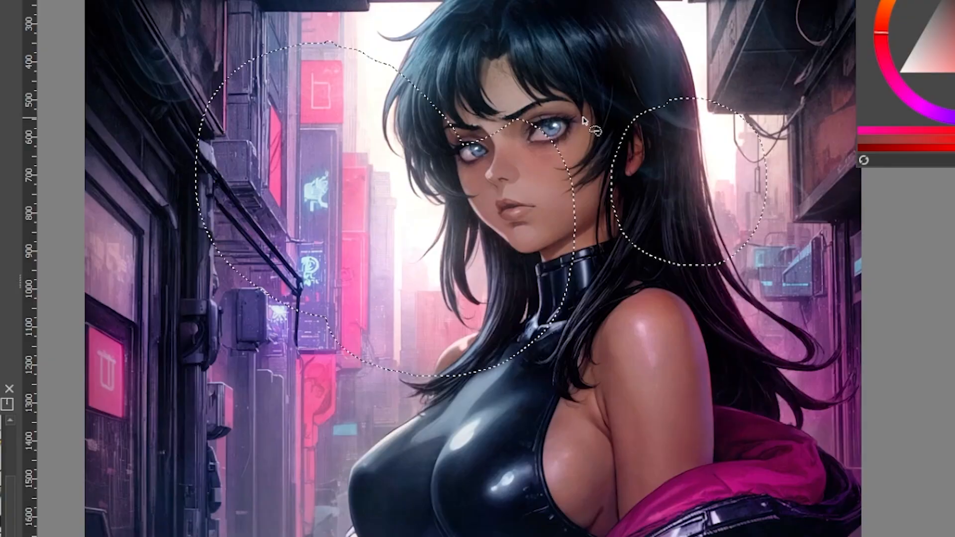
mouse_move(581, 117)
mouse_down()
mouse_move(432, 192)
mouse_move(392, 307)
mouse_move(438, 393)
mouse_move(564, 392)
mouse_move(676, 282)
mouse_move(708, 235)
mouse_move(582, 118)
mouse_up()
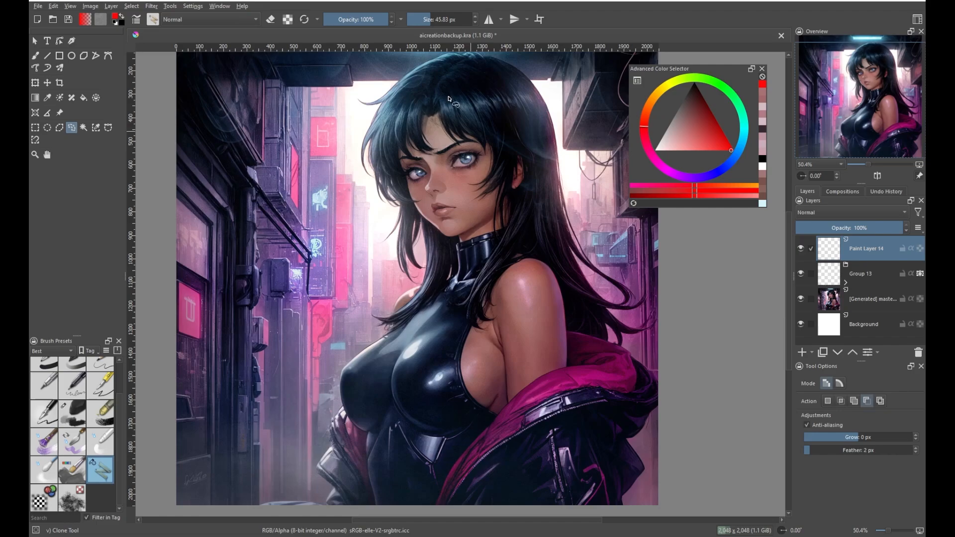
mouse_move(385, 196)
mouse_down()
mouse_move(500, 239)
mouse_move(513, 114)
mouse_move(408, 91)
mouse_up()
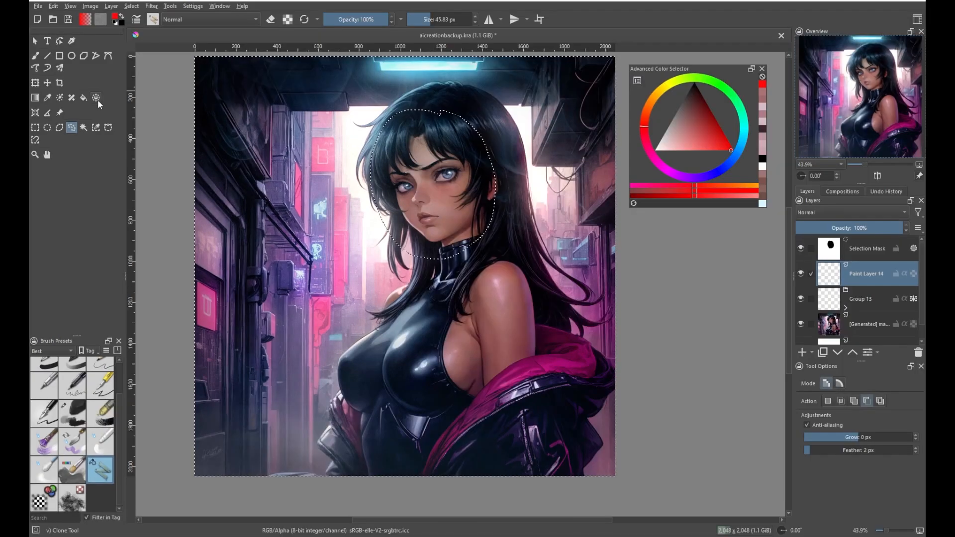
Test the selection by filling everything outside the face with red on Paint Layer 14, deselect, and undo both
click(84, 97)
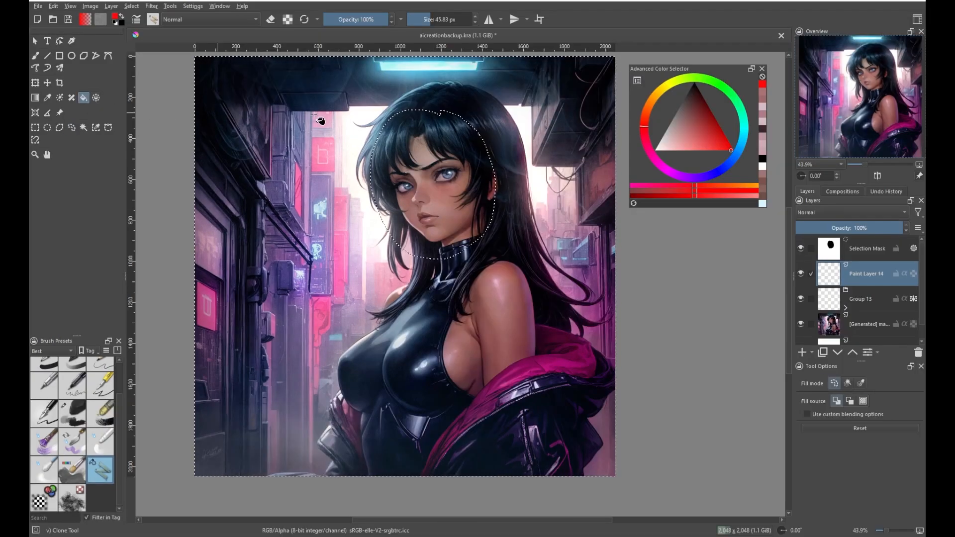
click(347, 144)
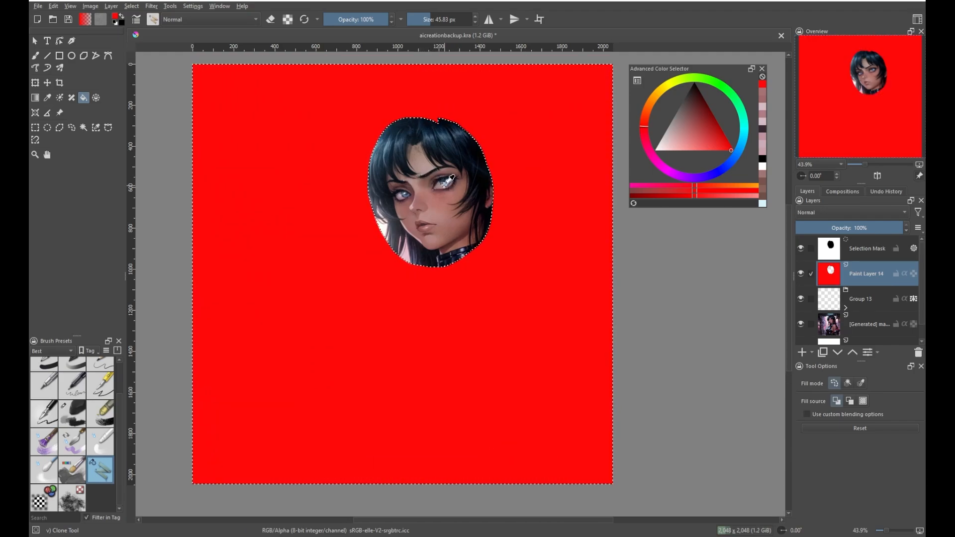
key(ctrl+shift+a)
key(ctrl+z)
key(ctrl+z)
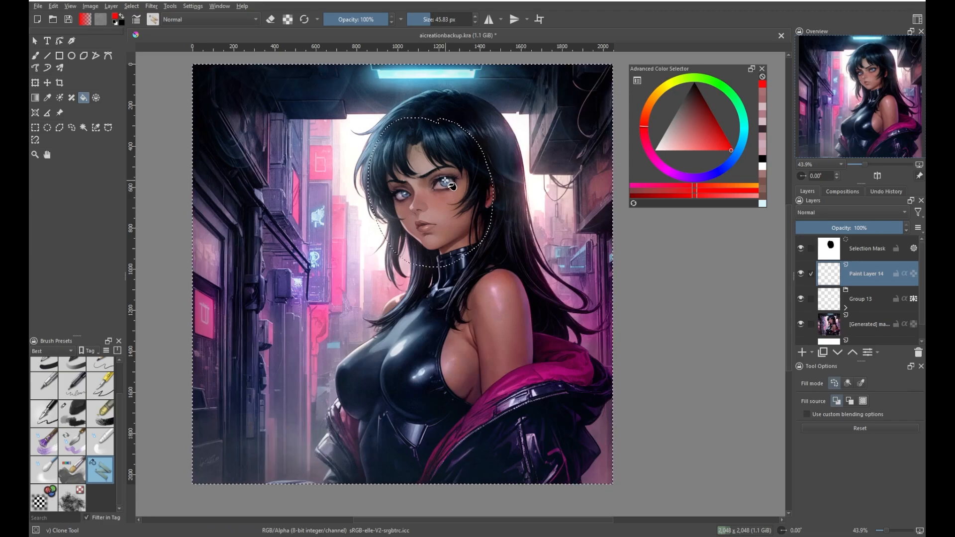
Invert the selection to cover the face, test it with a red fill on Paint Layer 14, and undo the fill
key(ctrl+shift+i)
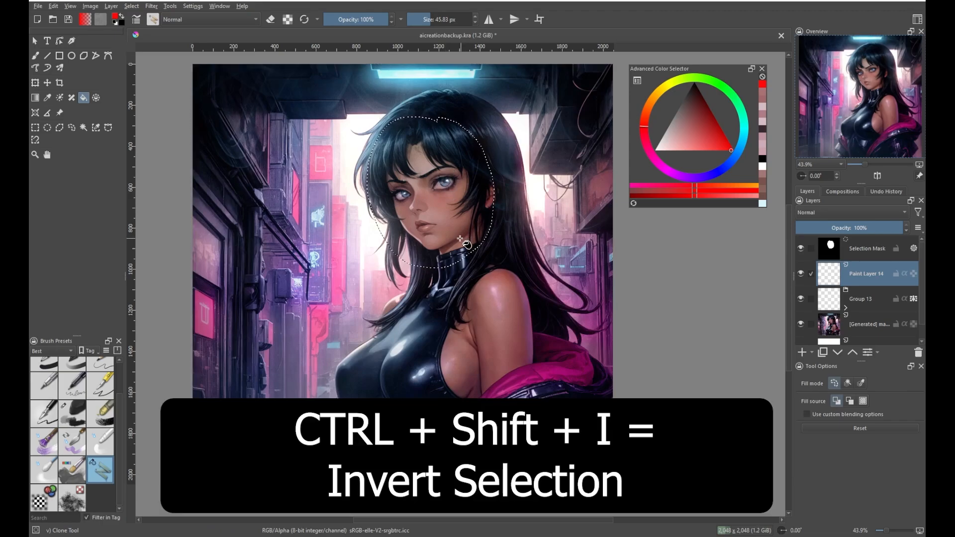
drag(452, 233, 460, 213)
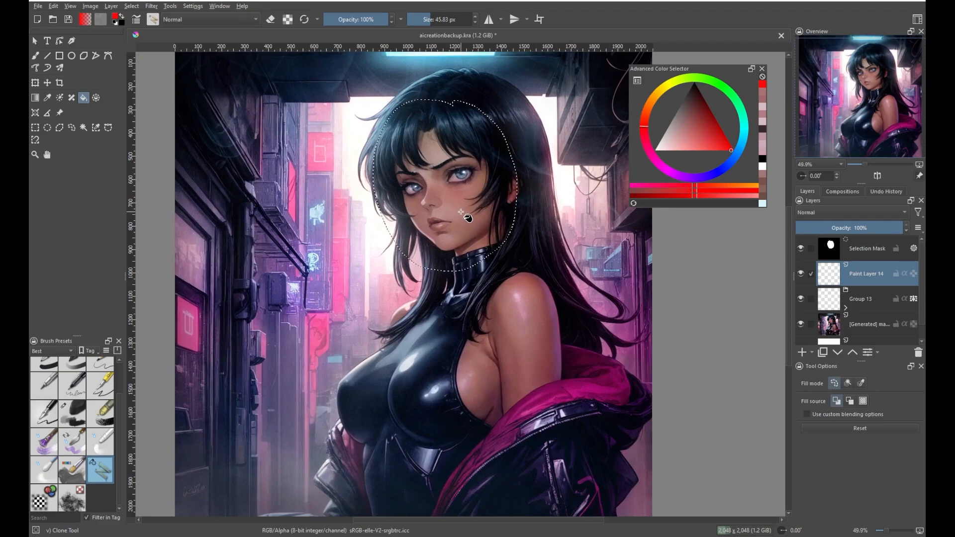
click(461, 187)
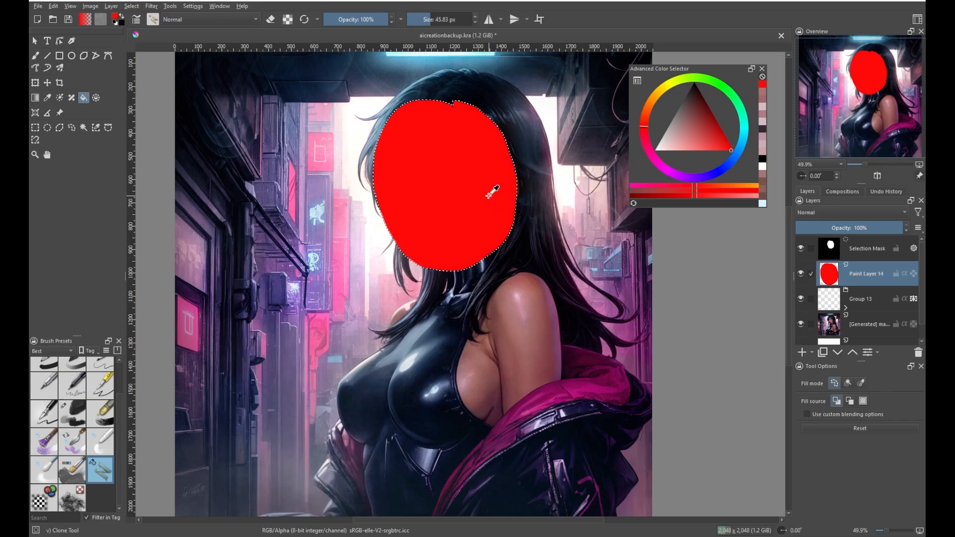
key(ctrl+z)
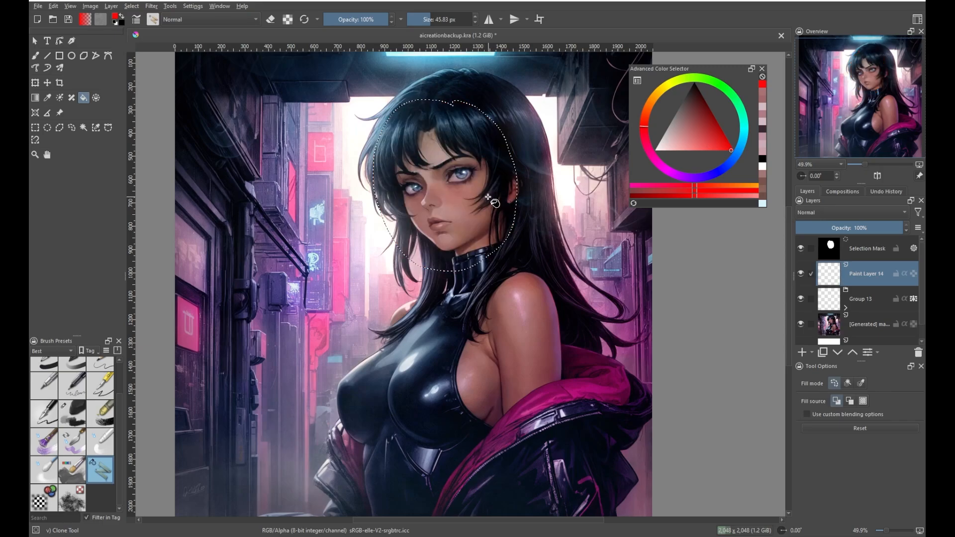
scroll(490, 194, down, 3)
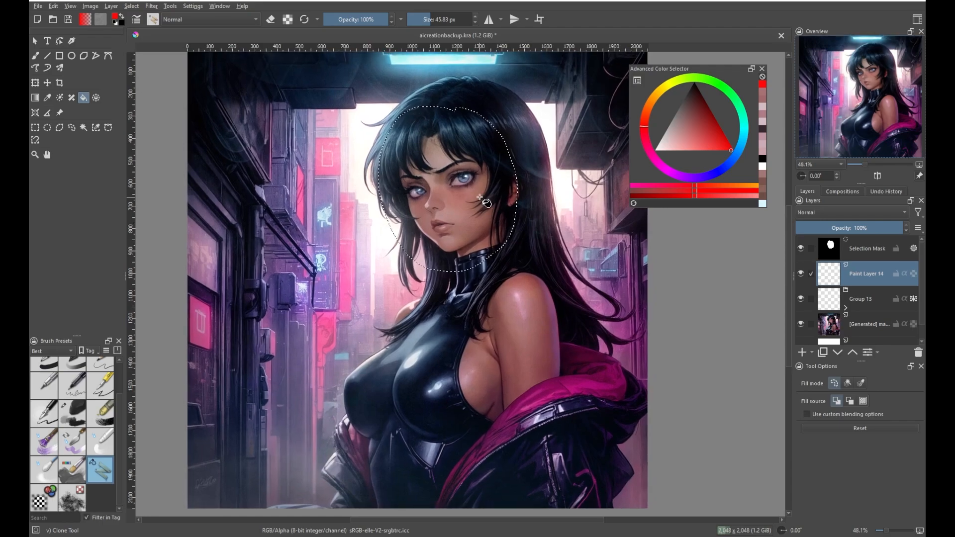
scroll(475, 200, up, 1)
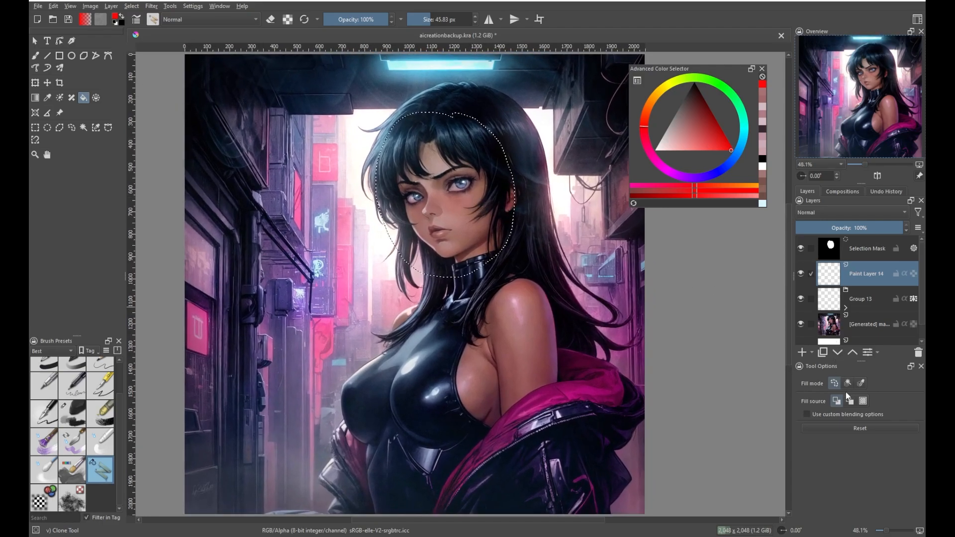
scroll(490, 175, up, 3)
scroll(490, 179, down, 2)
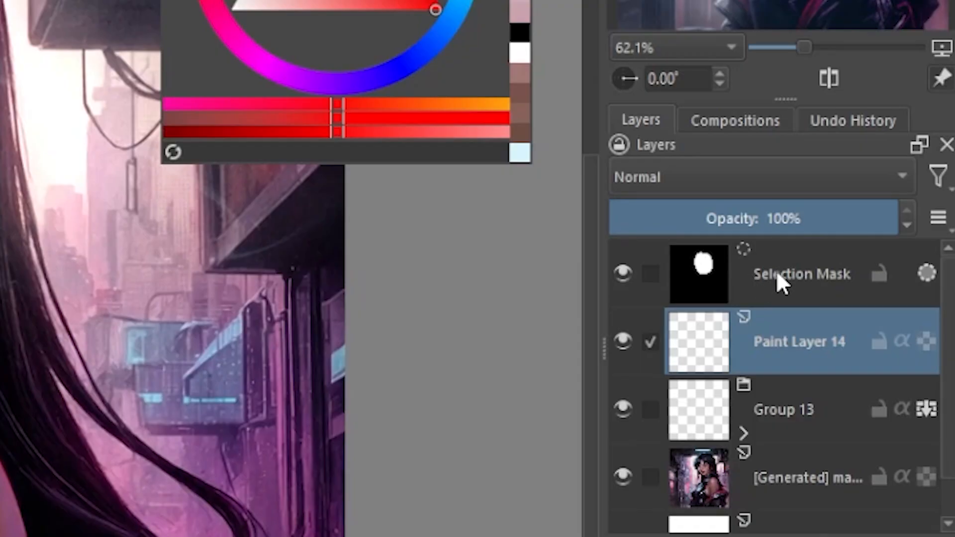
Paint black with the airbrush on the Selection Mask to exclude the hair beside the face, the jaw edge and the neck
click(800, 259)
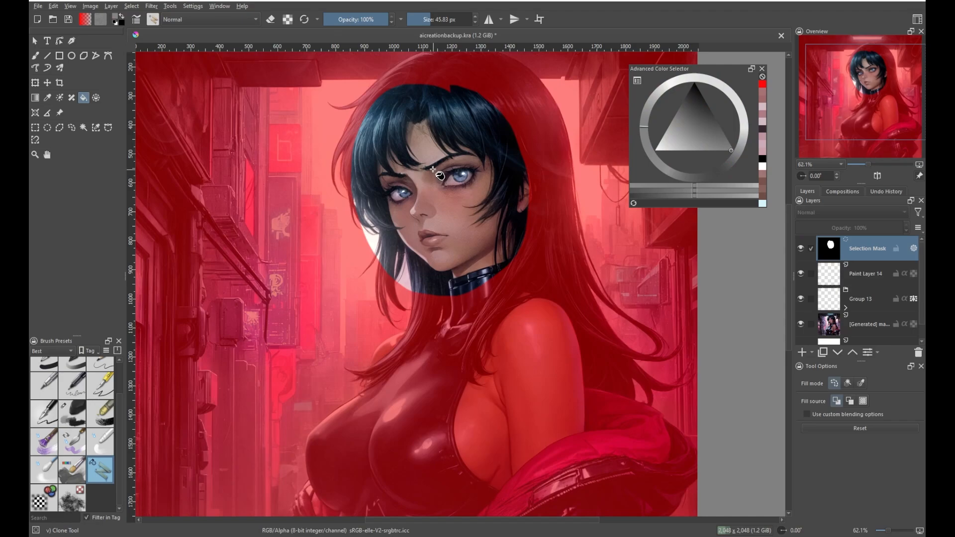
click(36, 57)
click(694, 89)
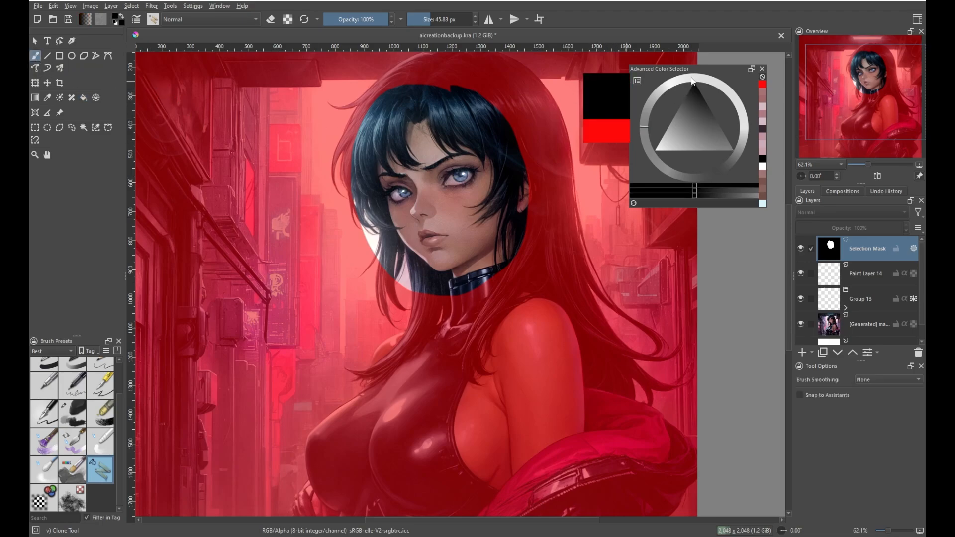
drag(118, 414, 120, 375)
click(101, 371)
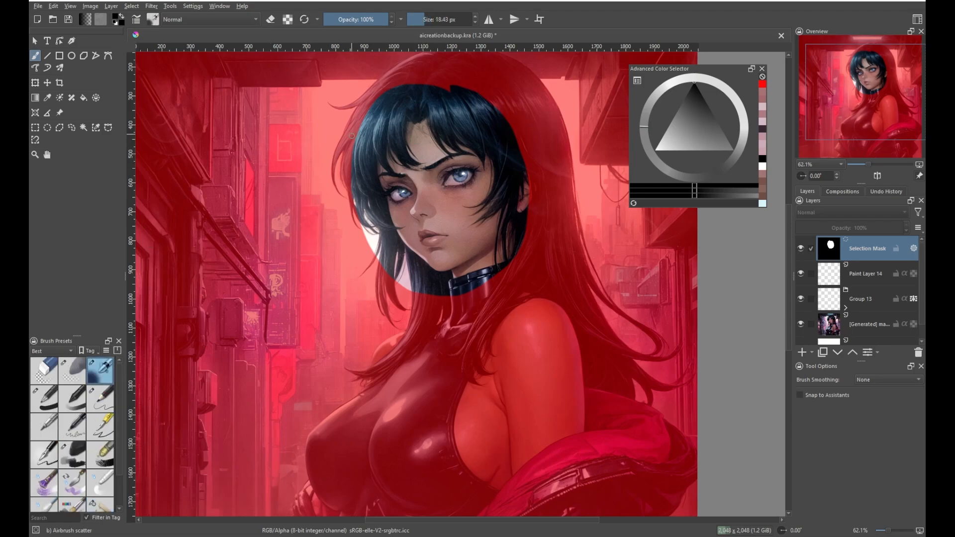
mouse_move(372, 92)
mouse_down()
mouse_move(416, 82)
mouse_move(360, 130)
mouse_move(400, 89)
mouse_move(363, 166)
mouse_move(365, 135)
mouse_move(365, 230)
mouse_move(353, 197)
mouse_up()
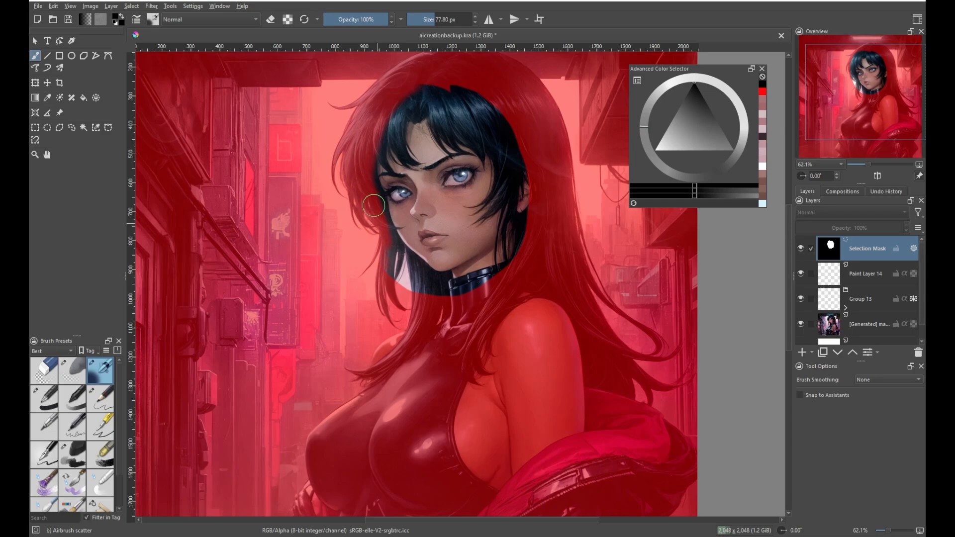
drag(373, 206, 398, 270)
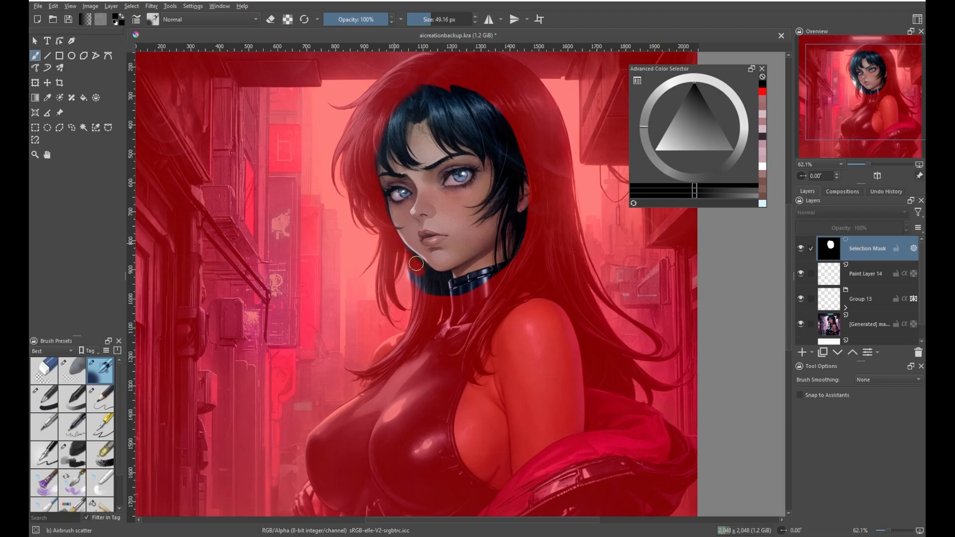
drag(416, 264, 442, 288)
mouse_move(423, 288)
mouse_down()
mouse_move(470, 287)
mouse_move(523, 230)
mouse_up()
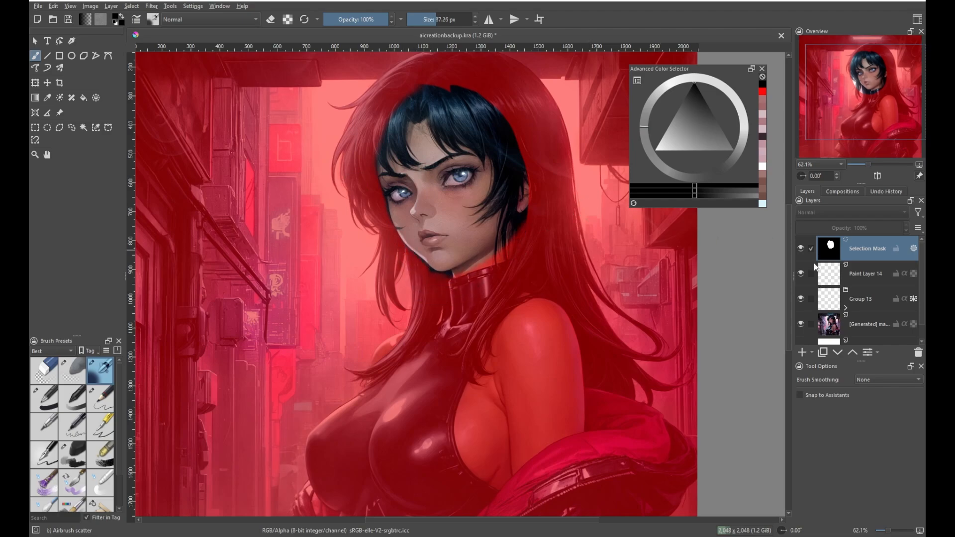
Check the selection outline from Paint Layer 14, and return to the Selection Mask to paint softer edges along the jaw and the top hair
click(865, 279)
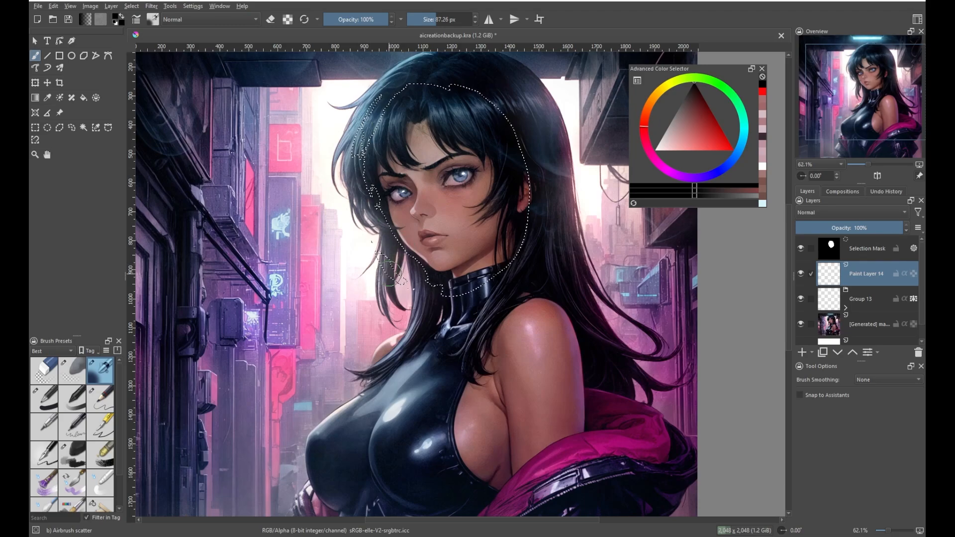
key(Page_Up)
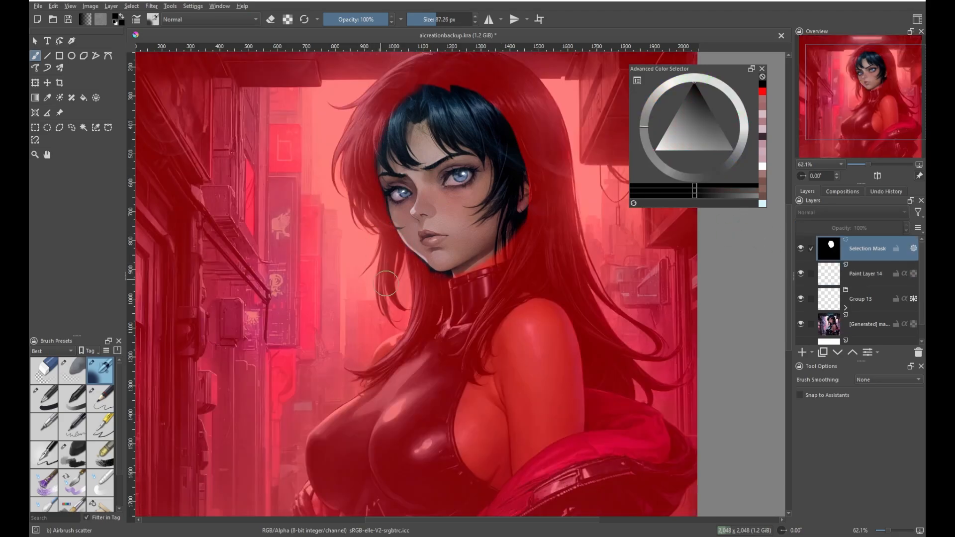
drag(378, 274, 396, 269)
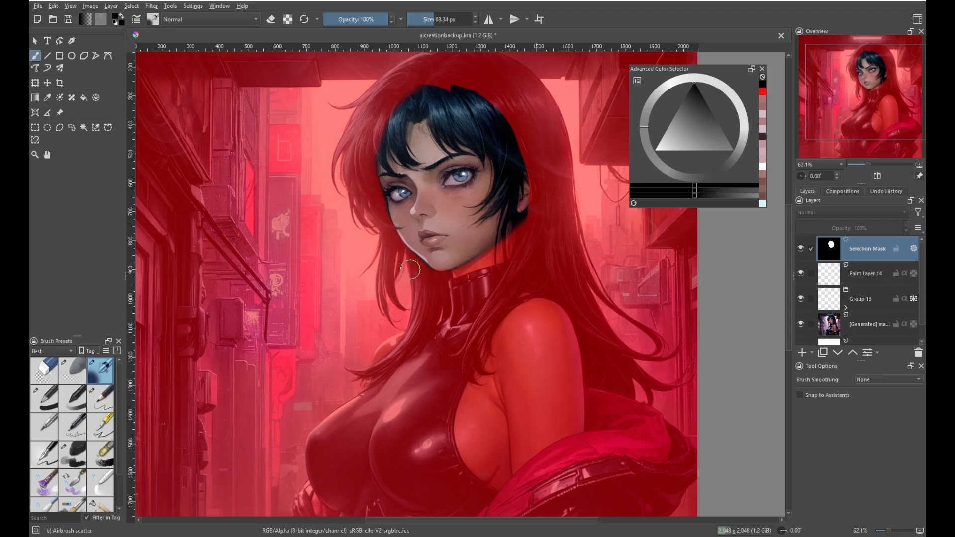
drag(384, 269, 394, 255)
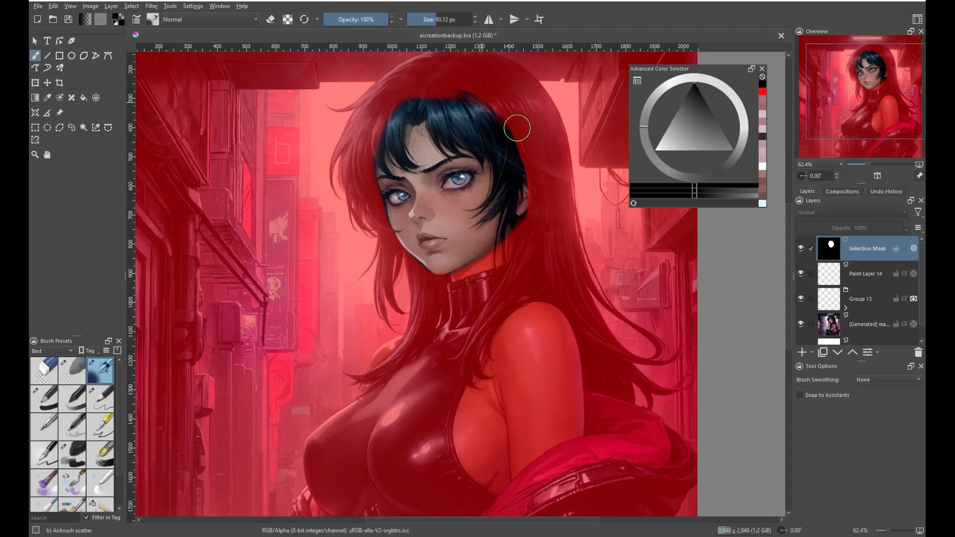
Test the softened selection with a blue fill of the face on Paint Layer 14, and undo the fill
key(Page_Down)
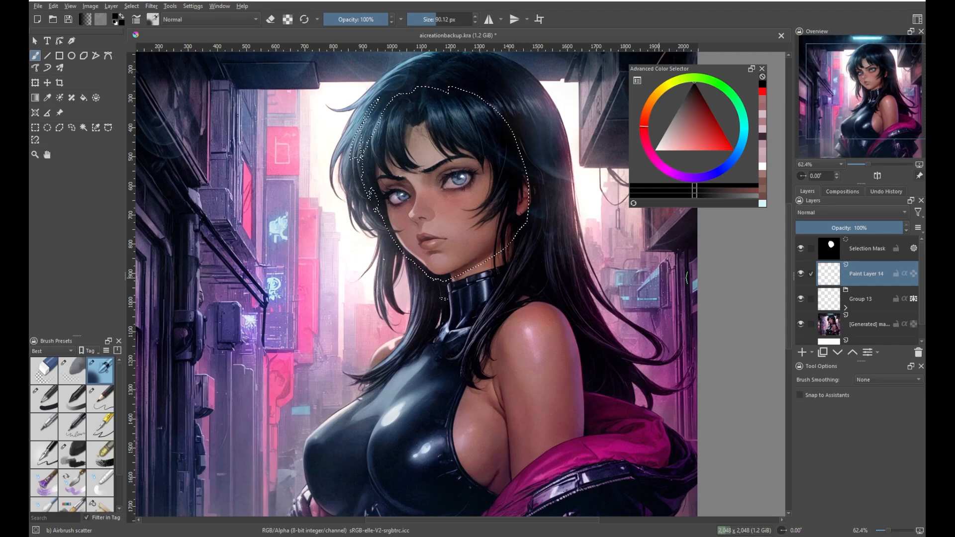
key(f)
click(733, 148)
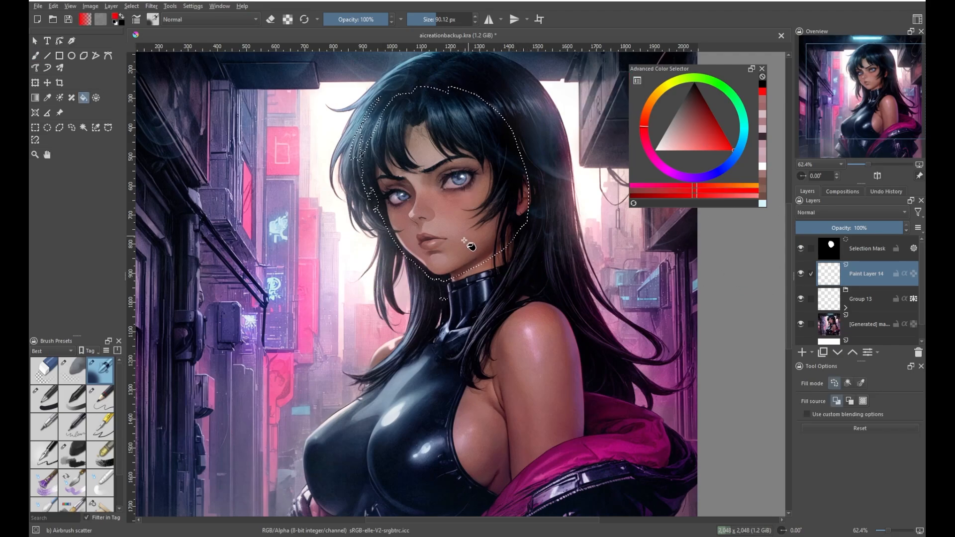
click(716, 172)
click(454, 221)
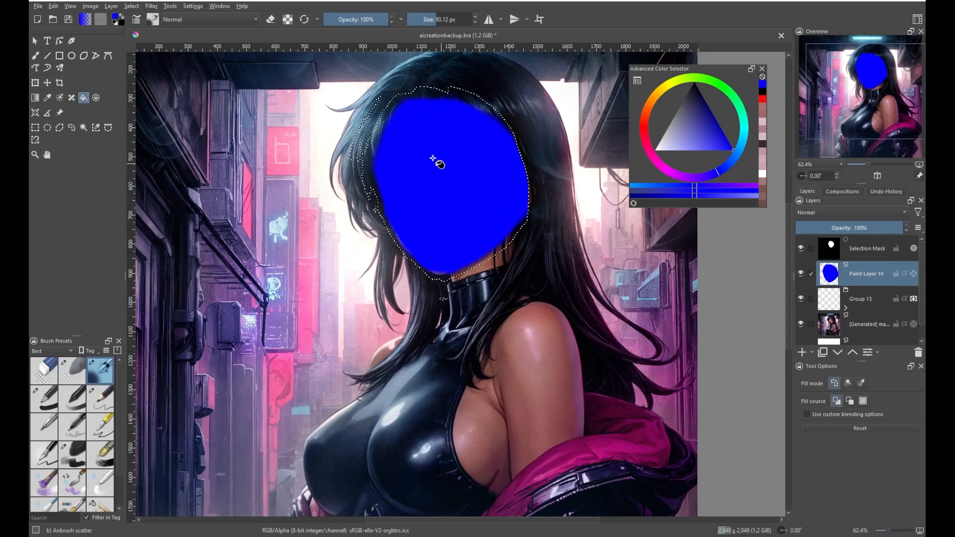
key(ctrl+z)
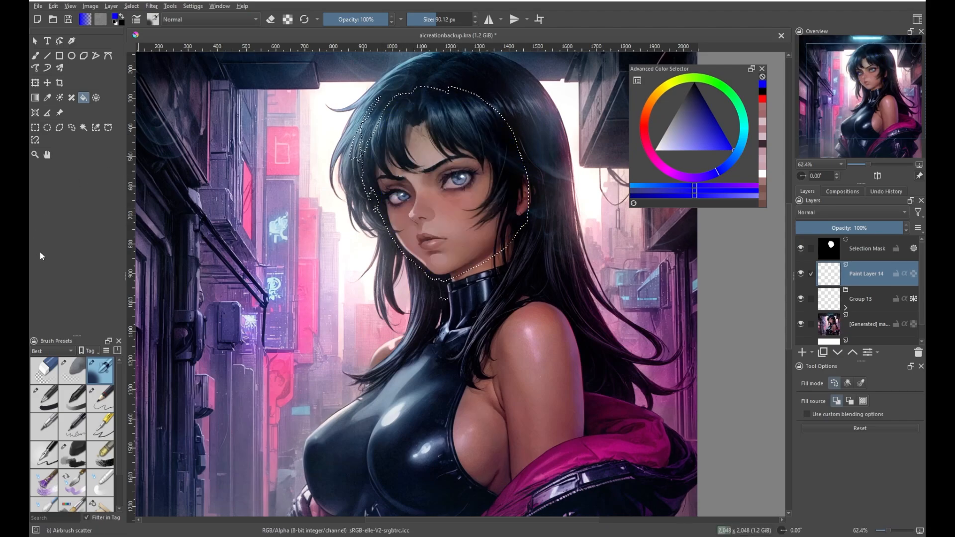
Bring up the Grow and Feather adjustments of the polygonal selection, and clear the selection around the face
click(59, 127)
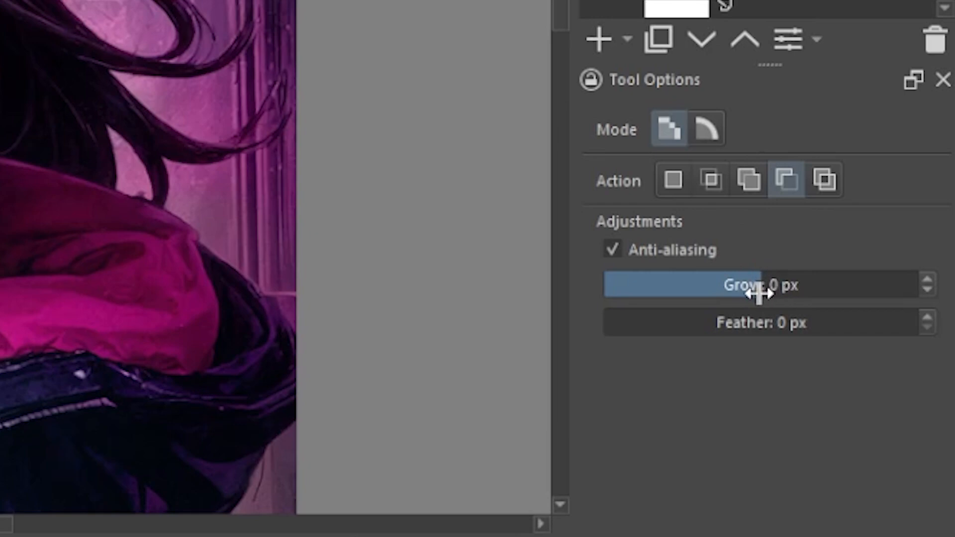
drag(757, 290, 762, 292)
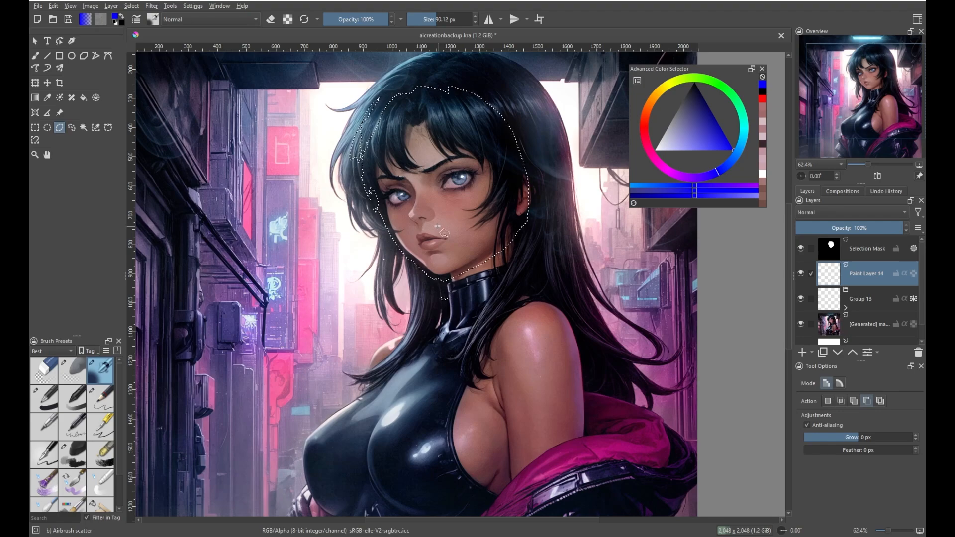
key(ctrl+shift+a)
drag(437, 226, 433, 228)
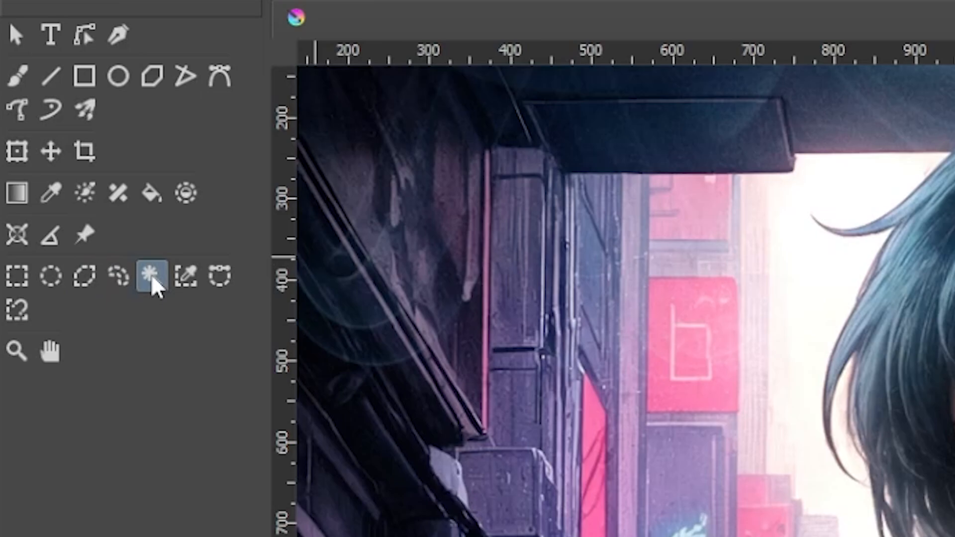
Set the contiguous selection's action to Add and try selecting the bright background beside the hair on Paint Layer 14
click(84, 128)
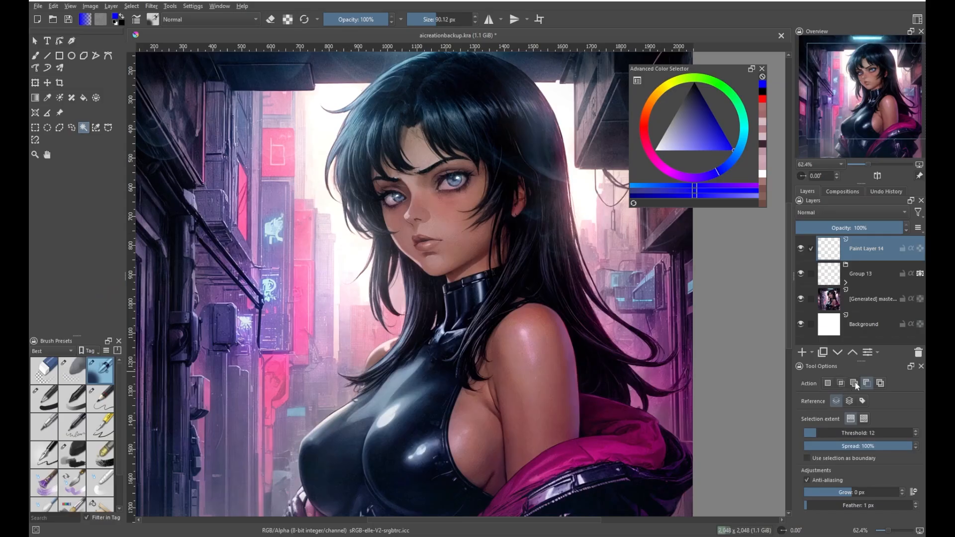
click(854, 383)
click(353, 245)
scroll(352, 246, down, 1)
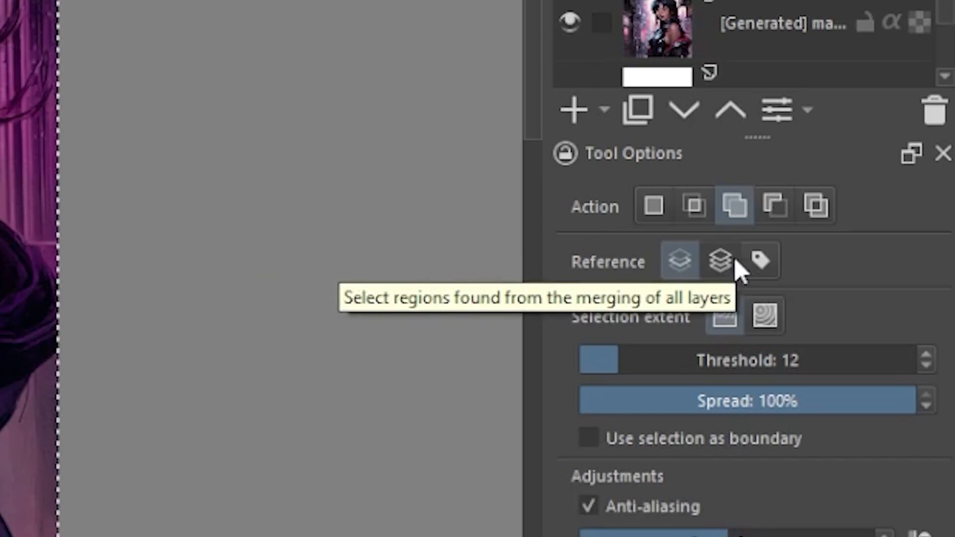
Set the contiguous selection's reference to all layers, clear the current selection, and select the bright background beside the hair
click(724, 272)
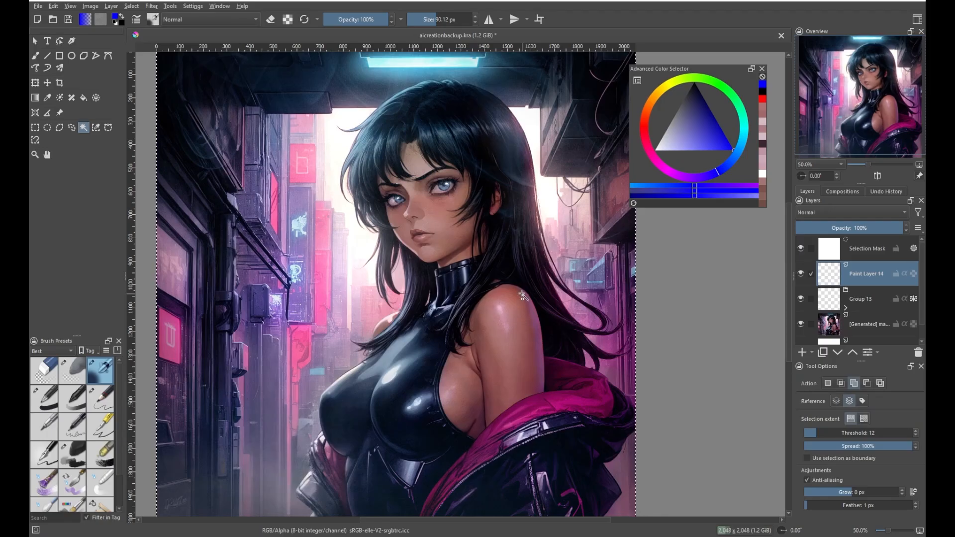
key(ctrl+shift+a)
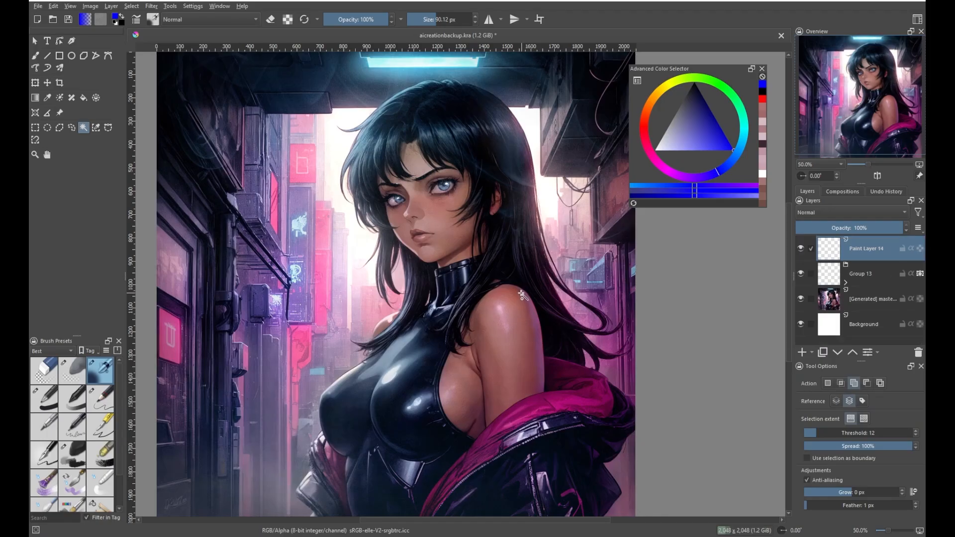
click(365, 244)
scroll(360, 180, up, 2)
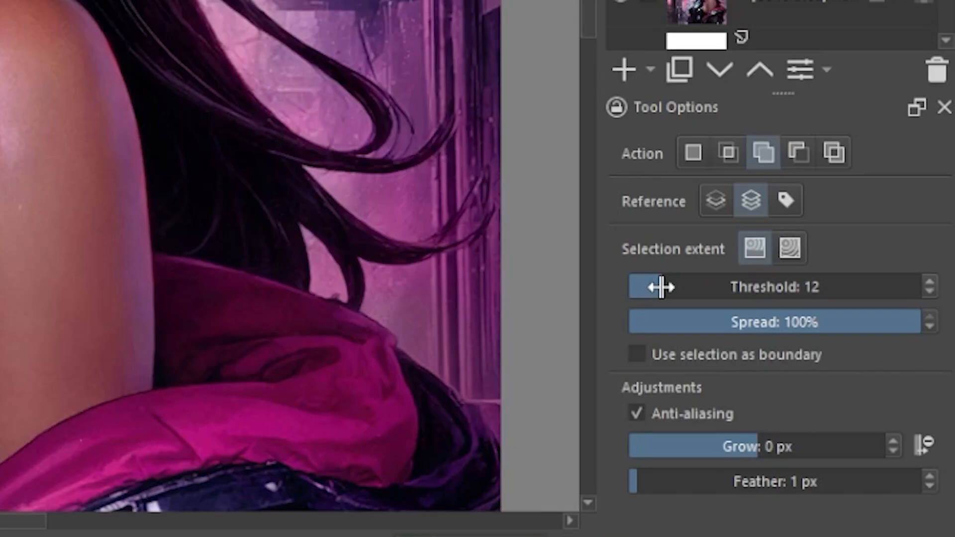
Set the contiguous selection's threshold to 9 and its spread to 74%, and inspect the selection along the hair
drag(817, 432, 812, 433)
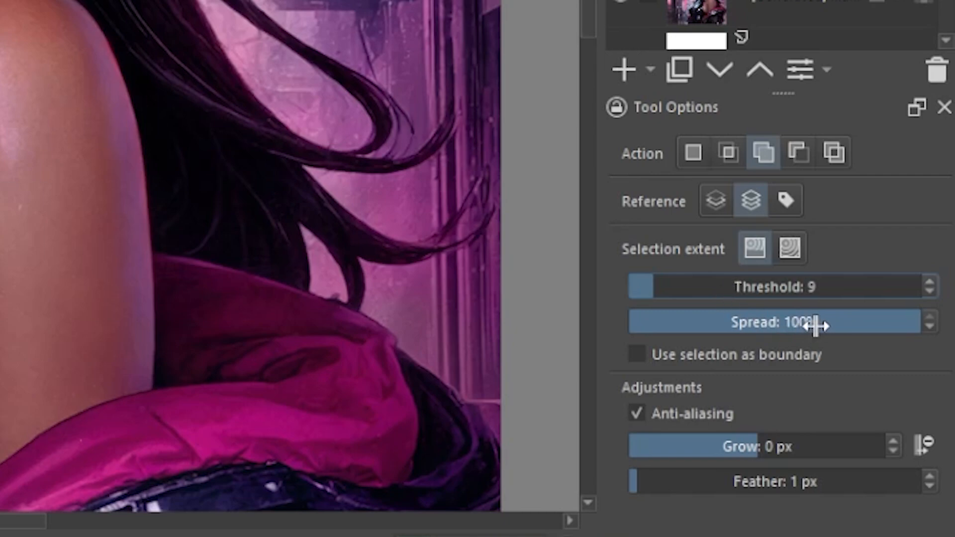
click(844, 324)
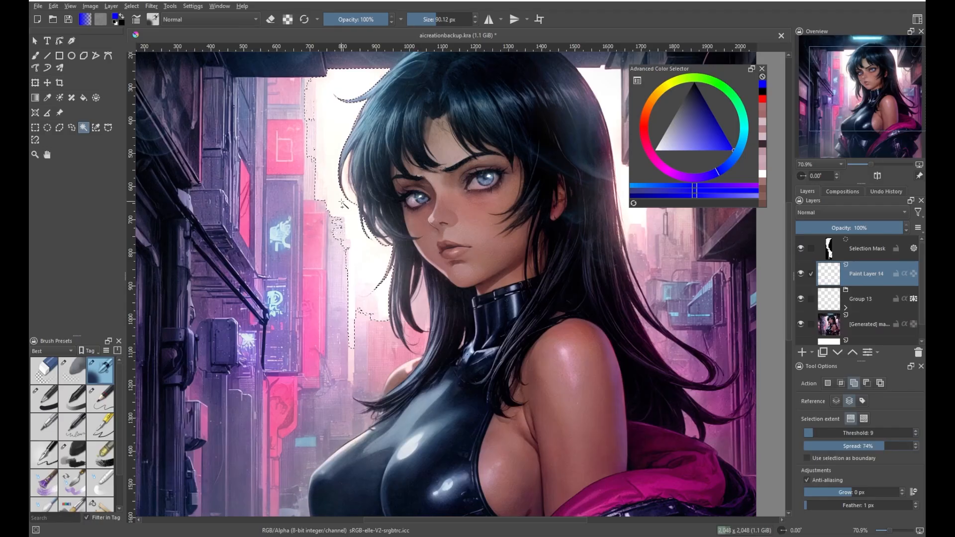
scroll(342, 213, down, 1)
drag(343, 213, 341, 219)
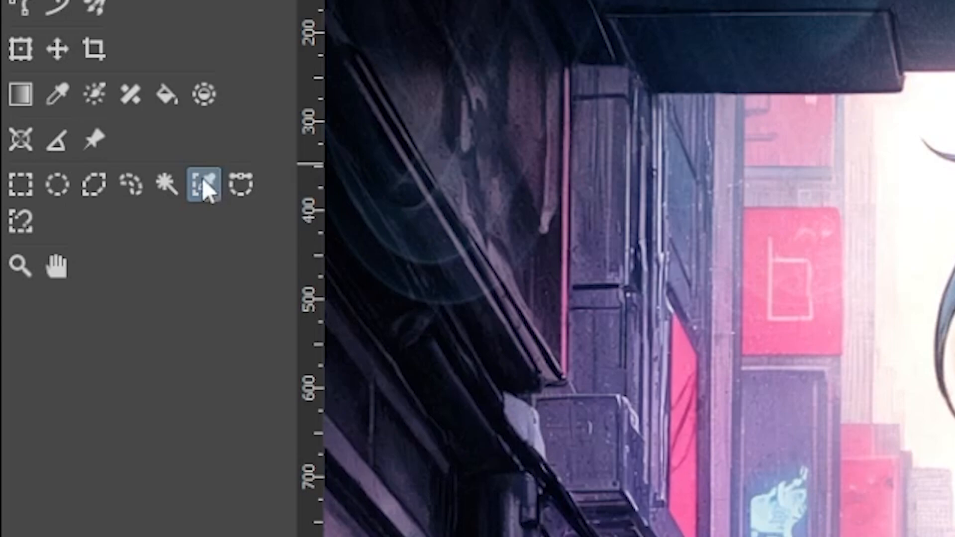
Switch to the Similar Color Selection Tool and try selecting the bright background beside the hair
click(96, 128)
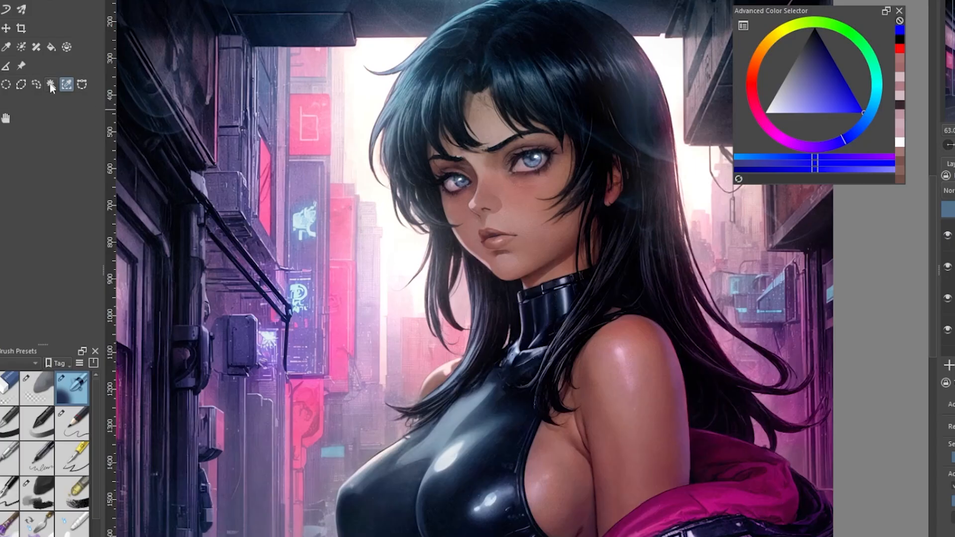
click(51, 85)
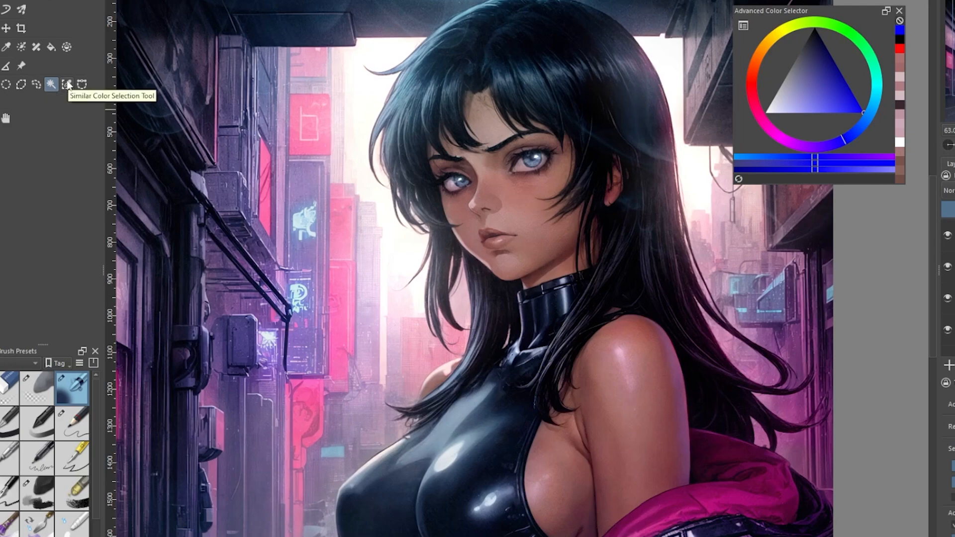
click(67, 84)
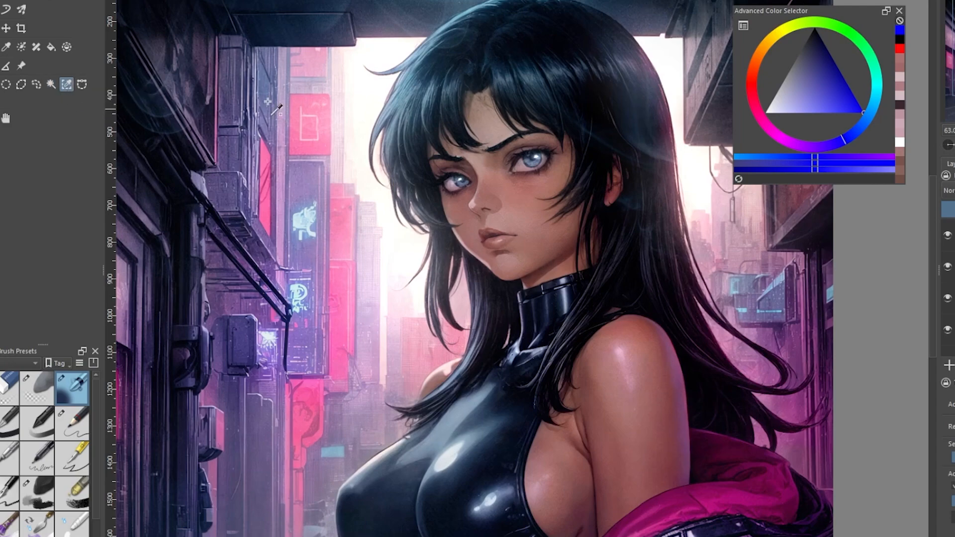
drag(362, 89, 359, 81)
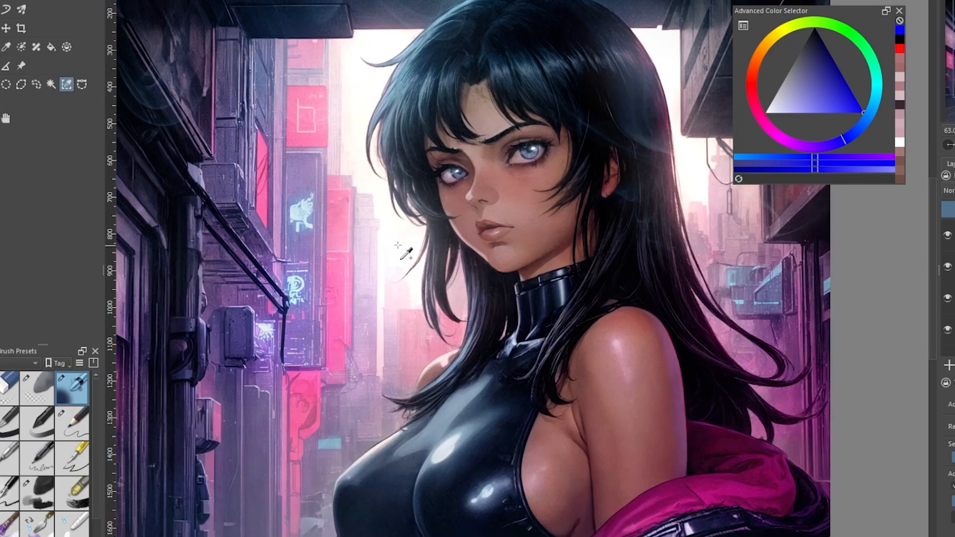
scroll(391, 204, down, 2)
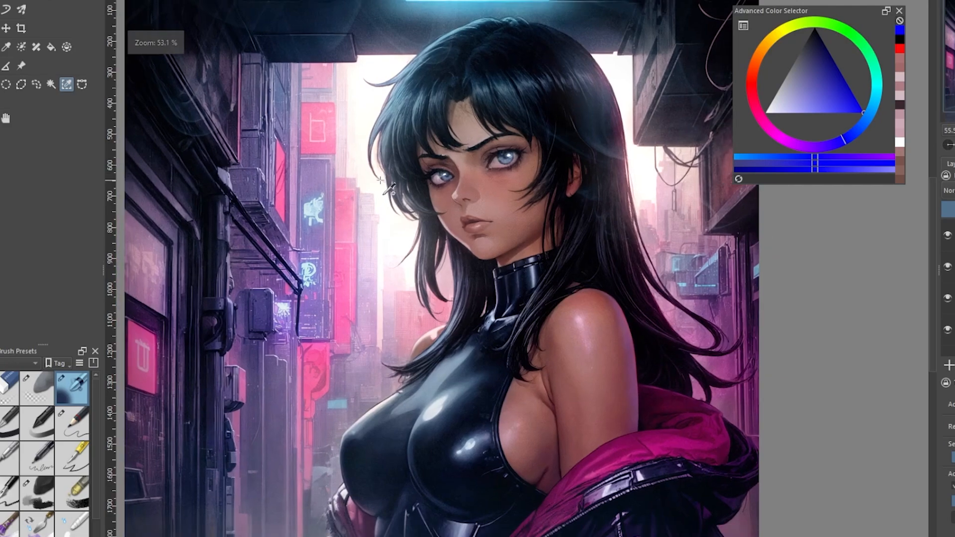
drag(380, 180, 369, 181)
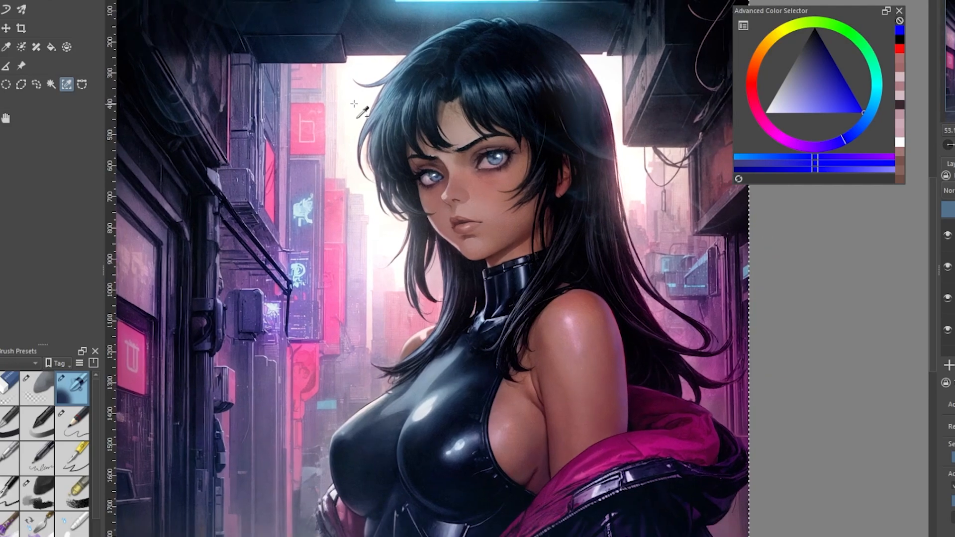
Select all similarly bright areas of the image by sampling the pale background beside the hair, and inspect the selection
drag(354, 102, 362, 97)
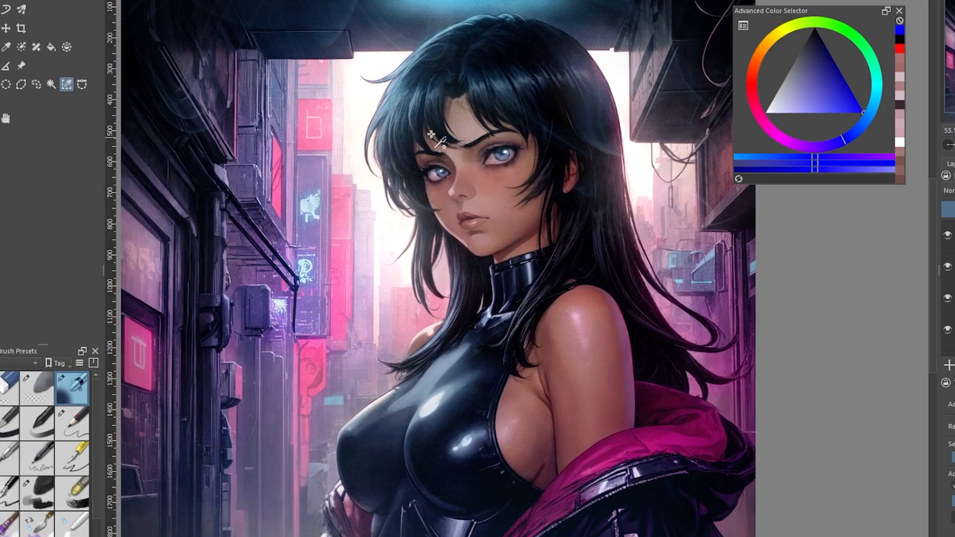
click(365, 109)
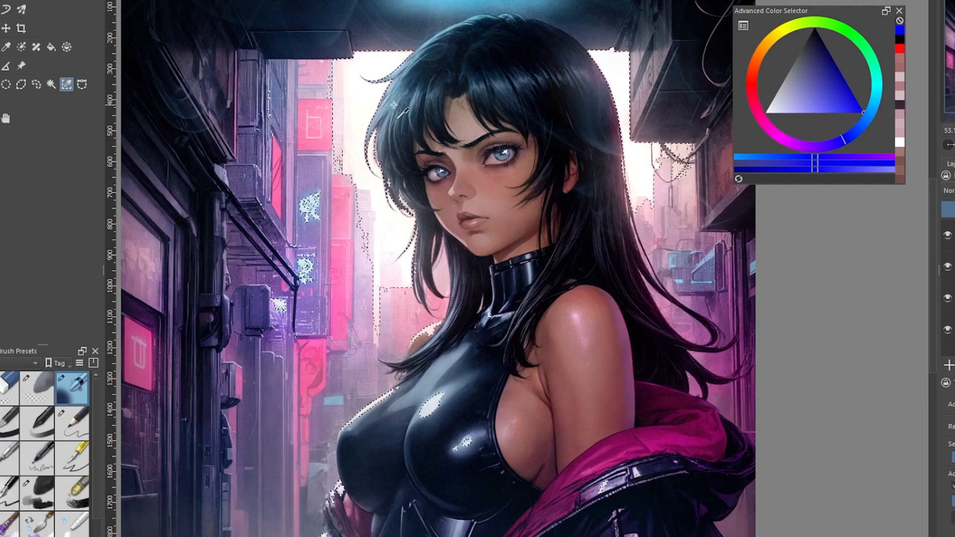
scroll(385, 126, down, 1)
drag(385, 126, 381, 139)
scroll(381, 140, down, 1)
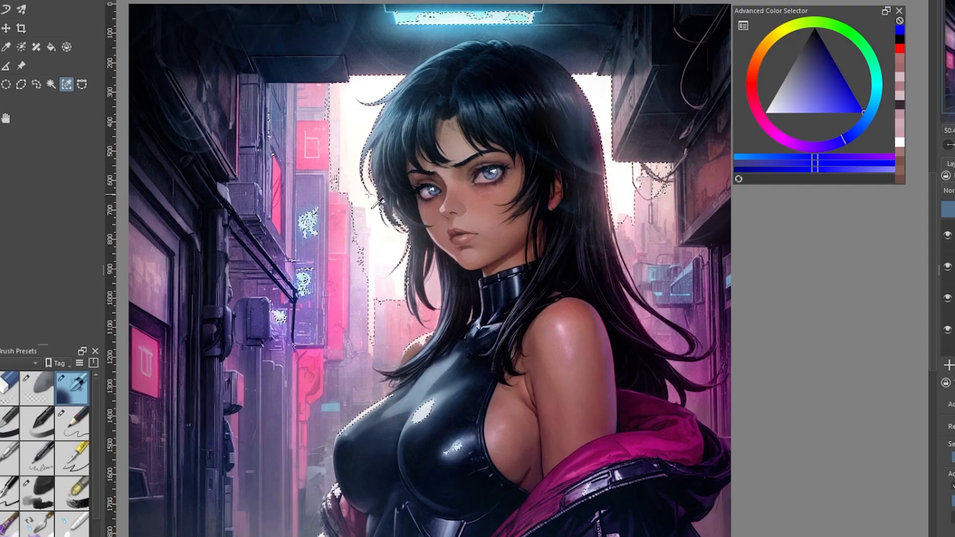
drag(371, 194, 374, 182)
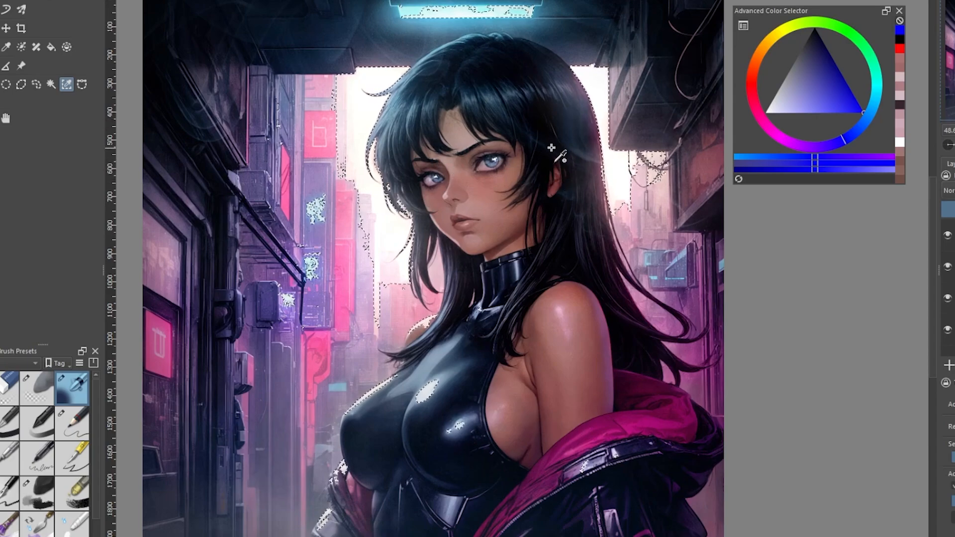
Draw a closed Bezier curve selection around the face and the bright background beside it, and clear the selection
scroll(530, 189, up, 1)
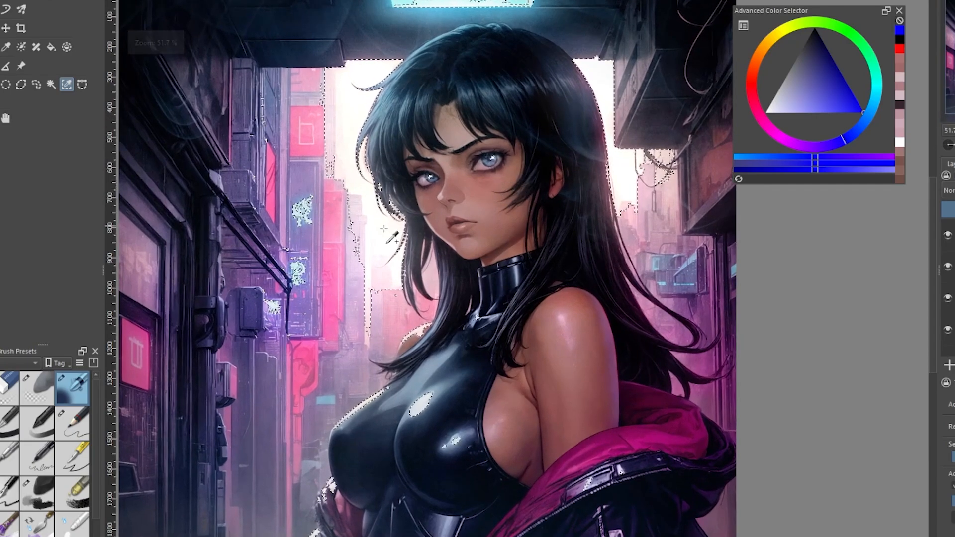
scroll(384, 228, down, 1)
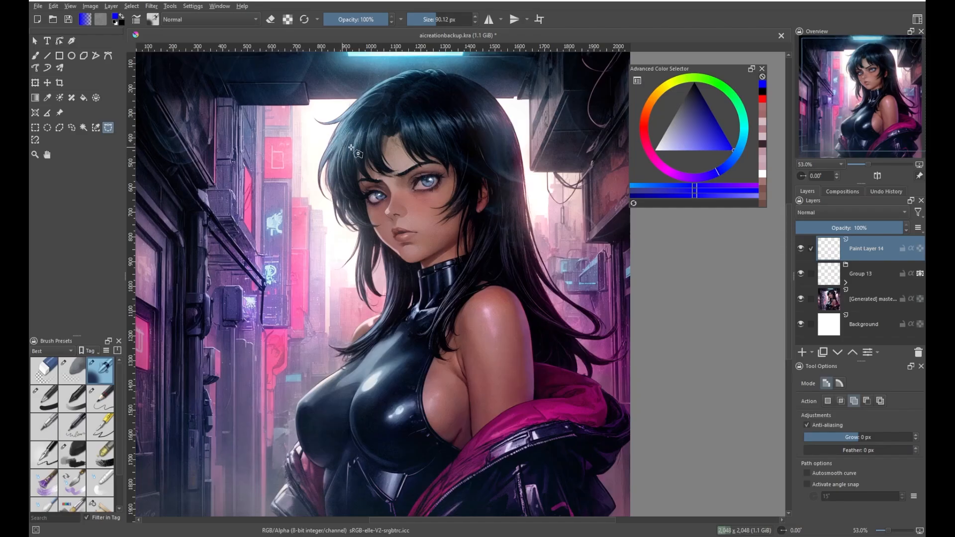
click(348, 145)
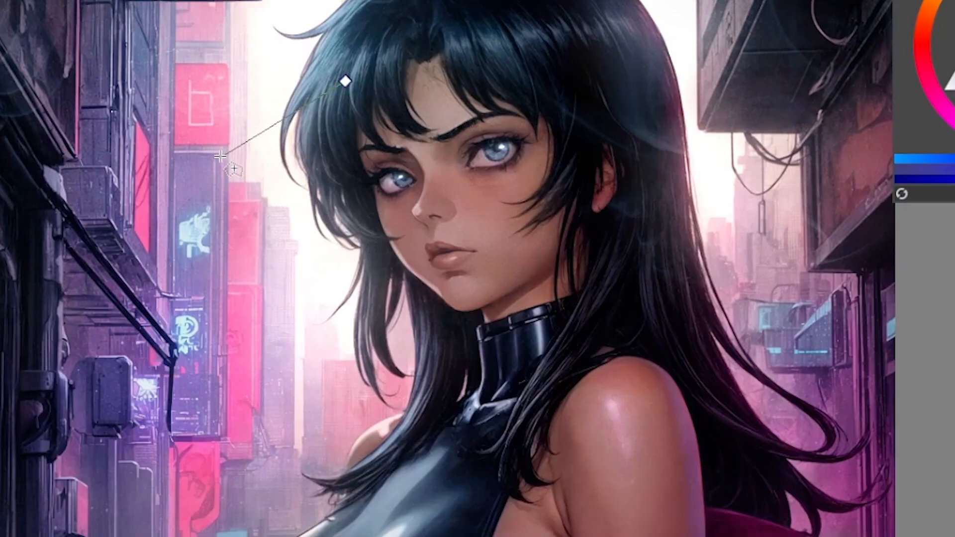
drag(222, 156, 209, 211)
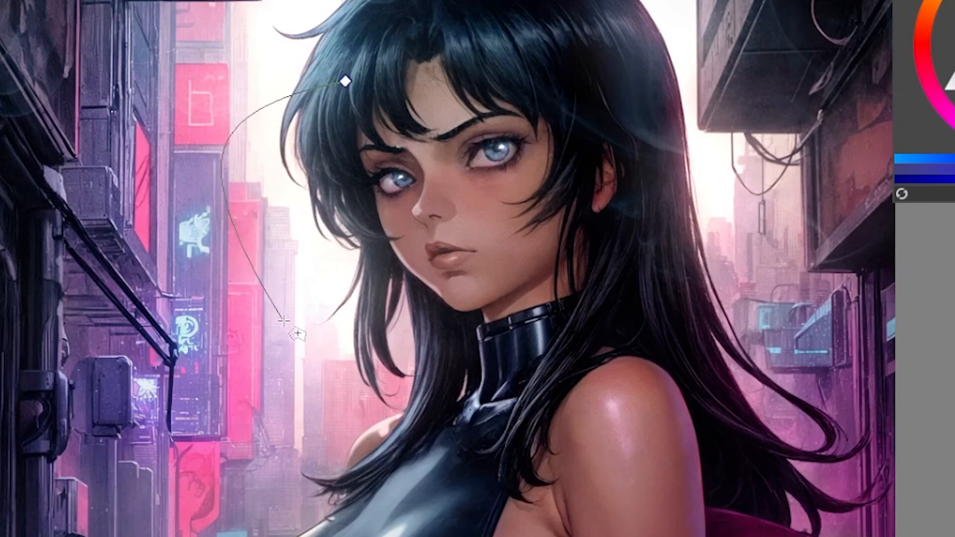
drag(530, 323, 574, 300)
drag(604, 134, 569, 72)
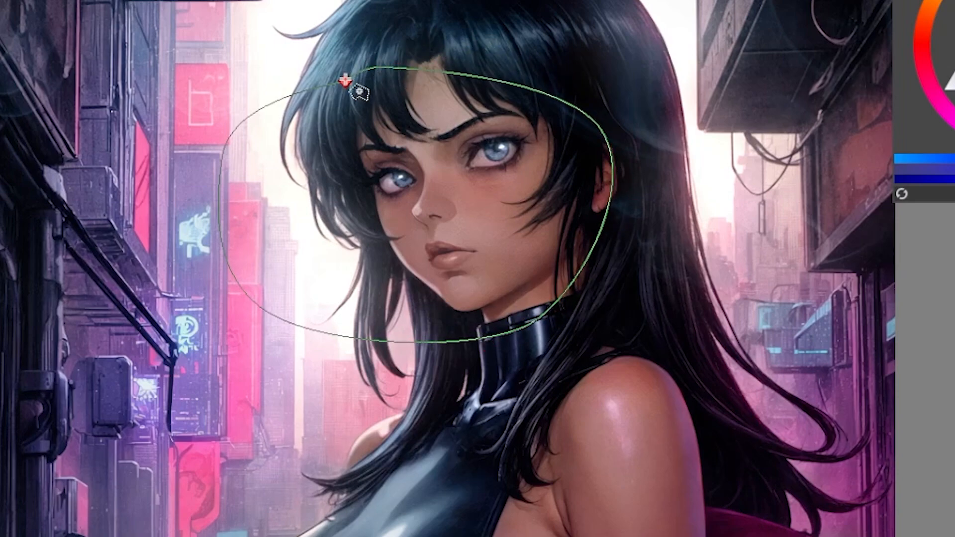
click(346, 79)
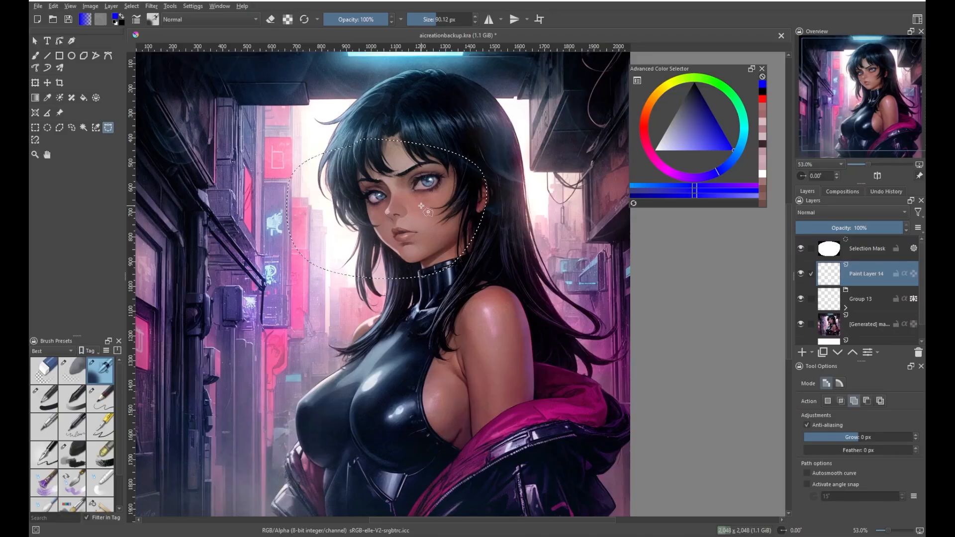
key(ctrl+shift+a)
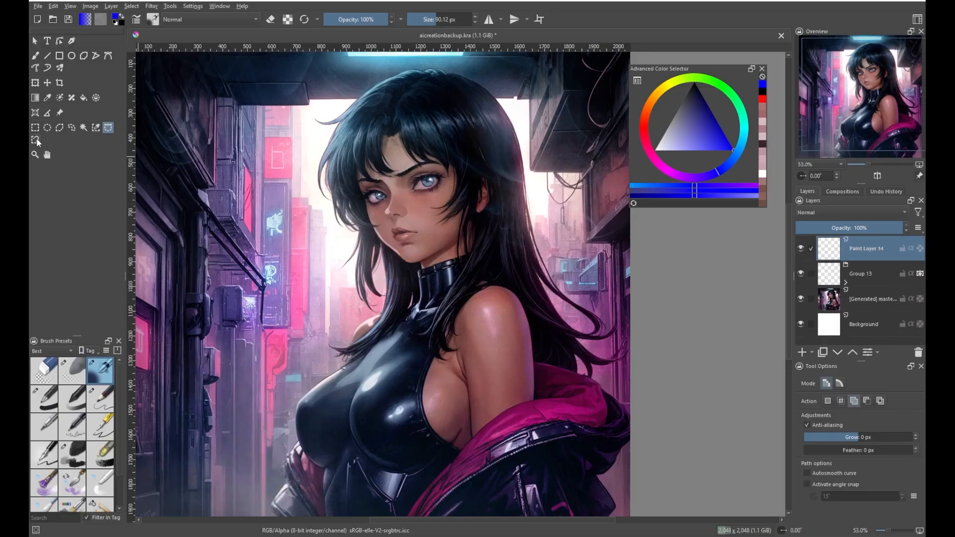
Trace the outer edge of the bare shoulder and arm and the jacket's upper edge with the Magnetic Curve Selection Tool
click(36, 140)
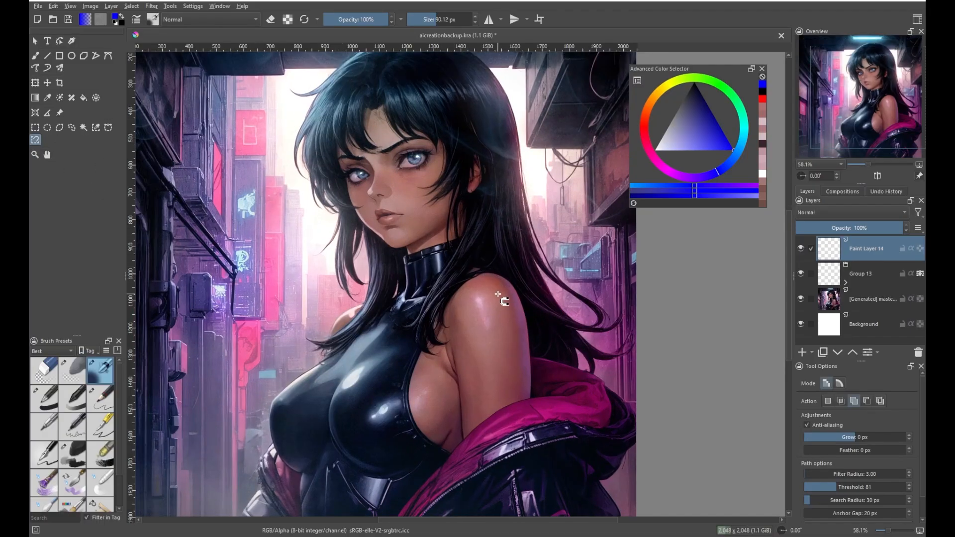
scroll(499, 293, up, 1)
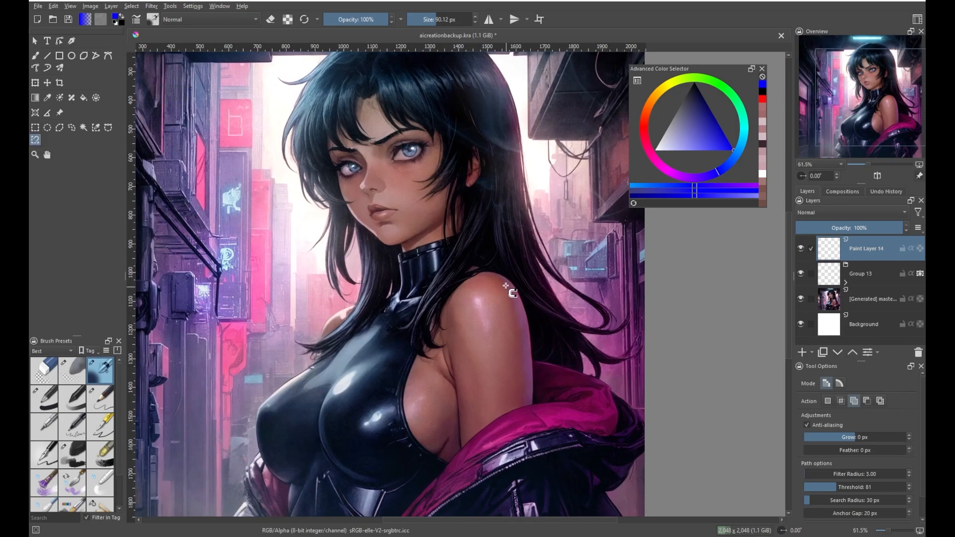
scroll(512, 278, up, 1)
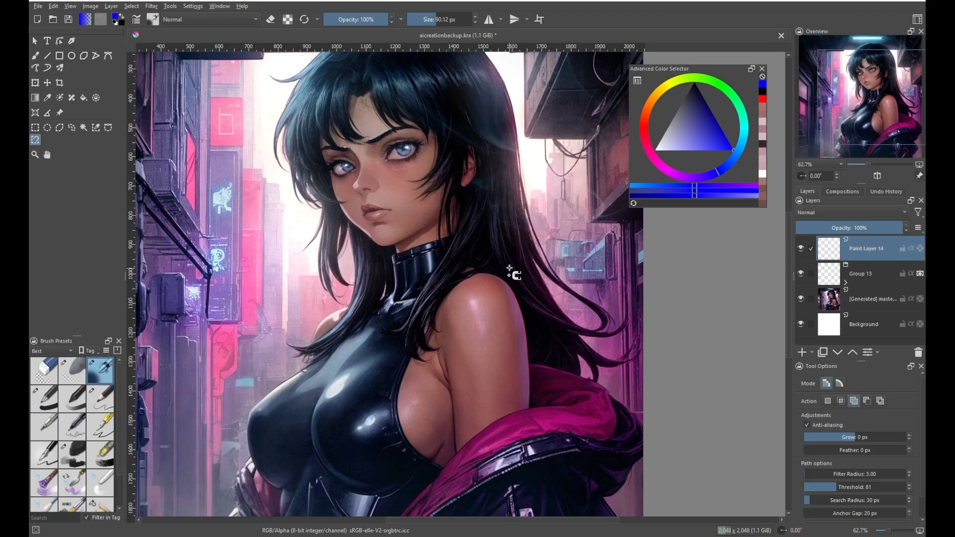
drag(509, 268, 509, 266)
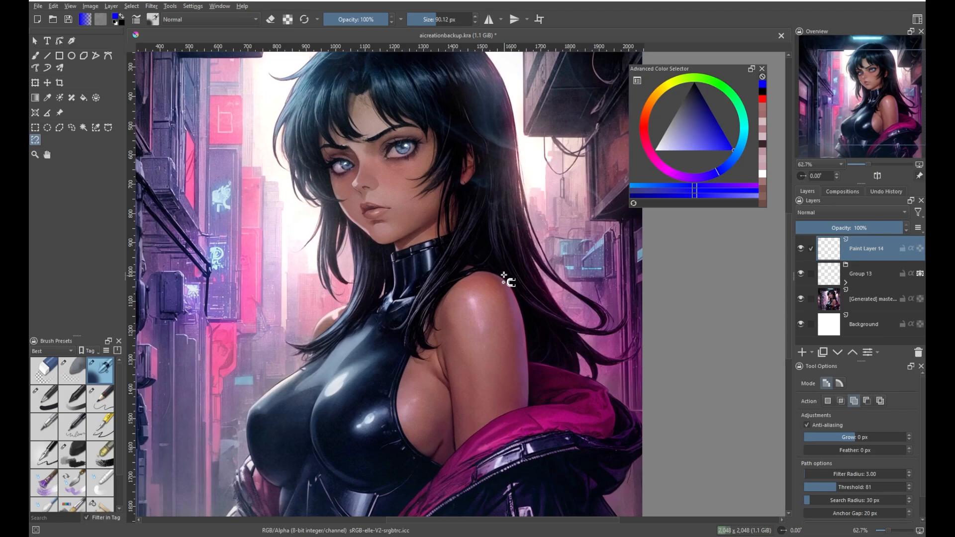
scroll(504, 275, up, 1)
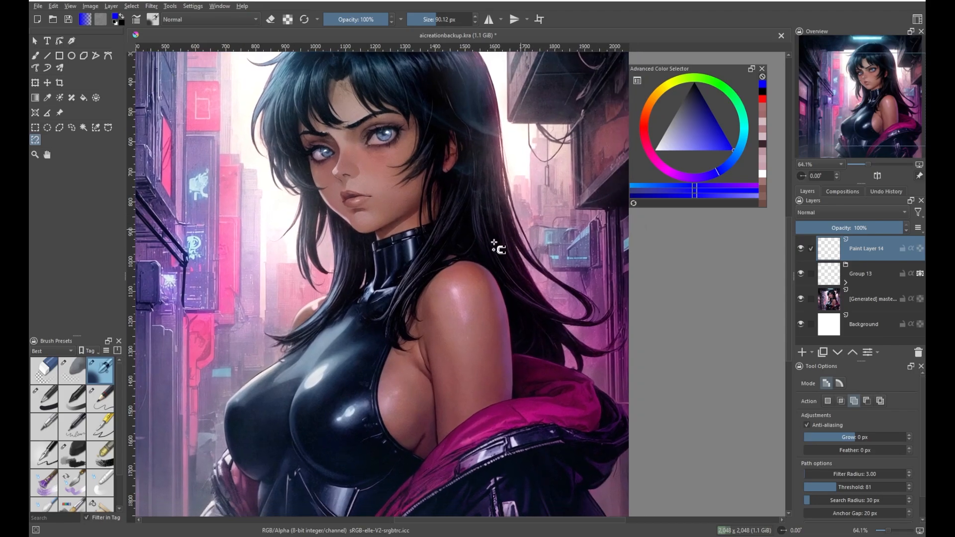
click(471, 261)
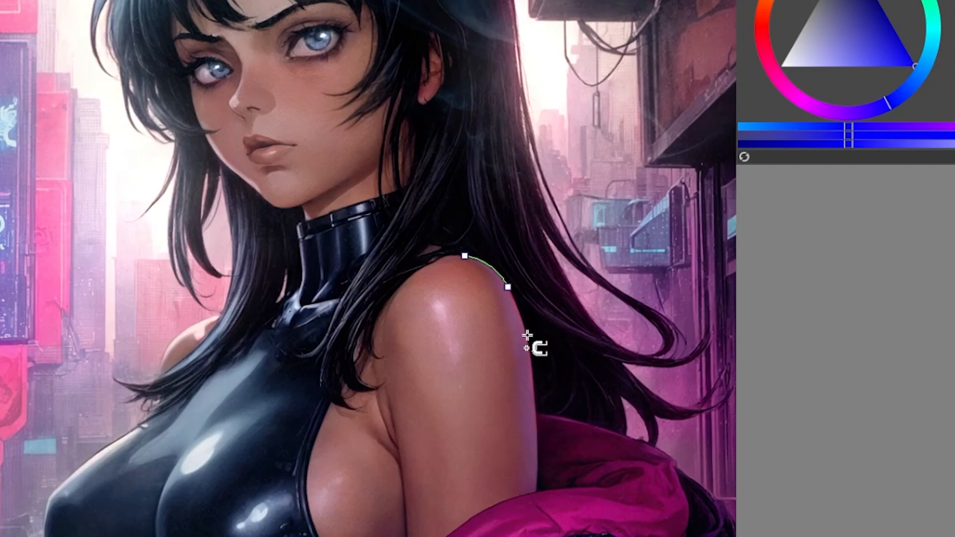
click(528, 338)
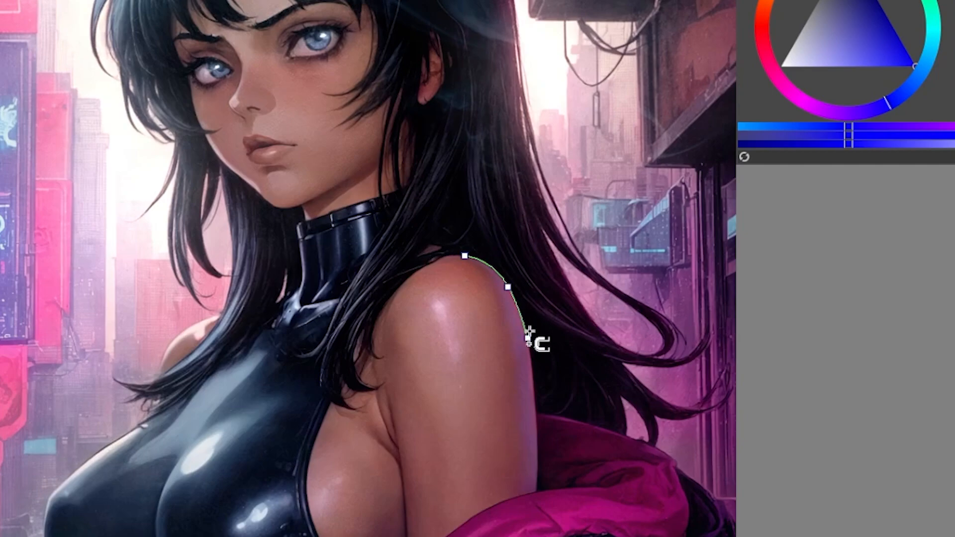
click(536, 409)
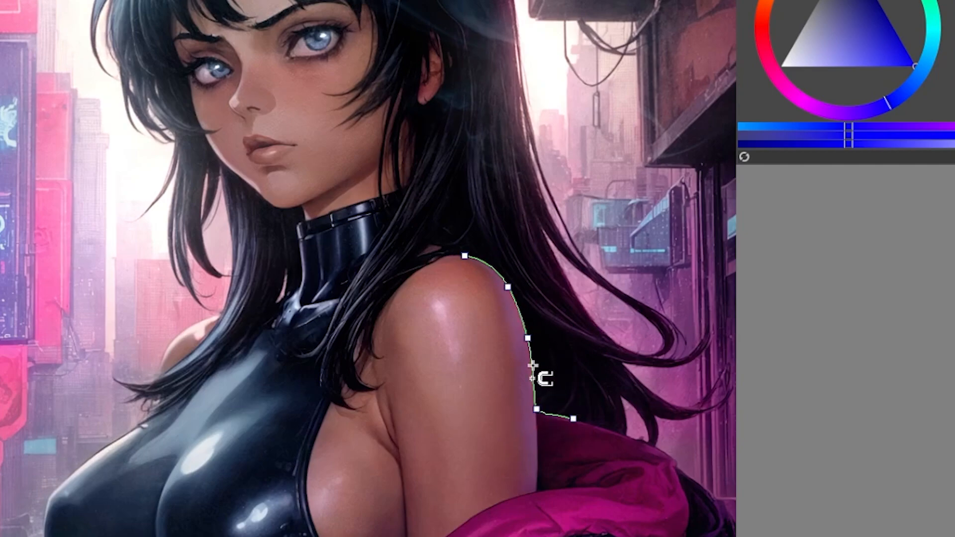
click(573, 419)
click(627, 436)
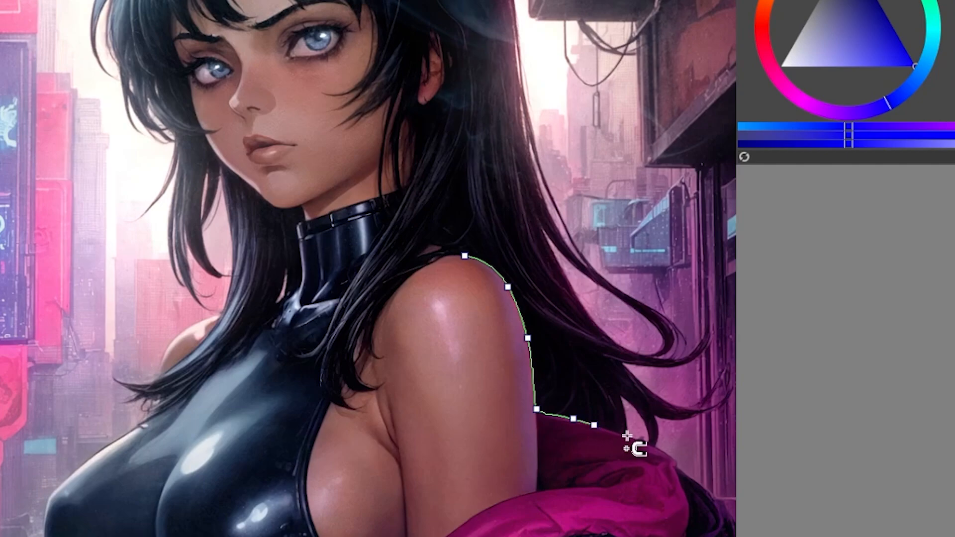
Continue the magnetic outline up along the hair's outer edge, complete it as a selection, and clear the selection
click(621, 399)
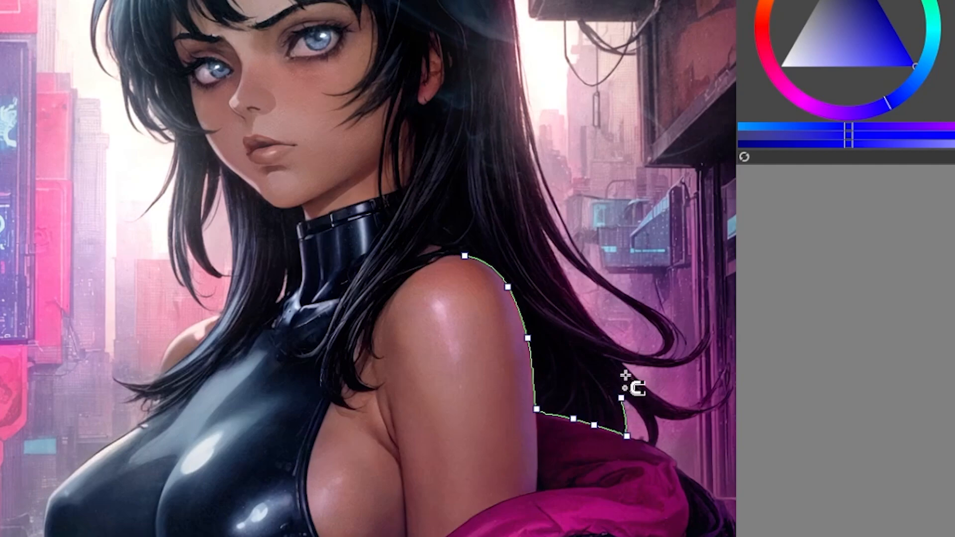
click(614, 343)
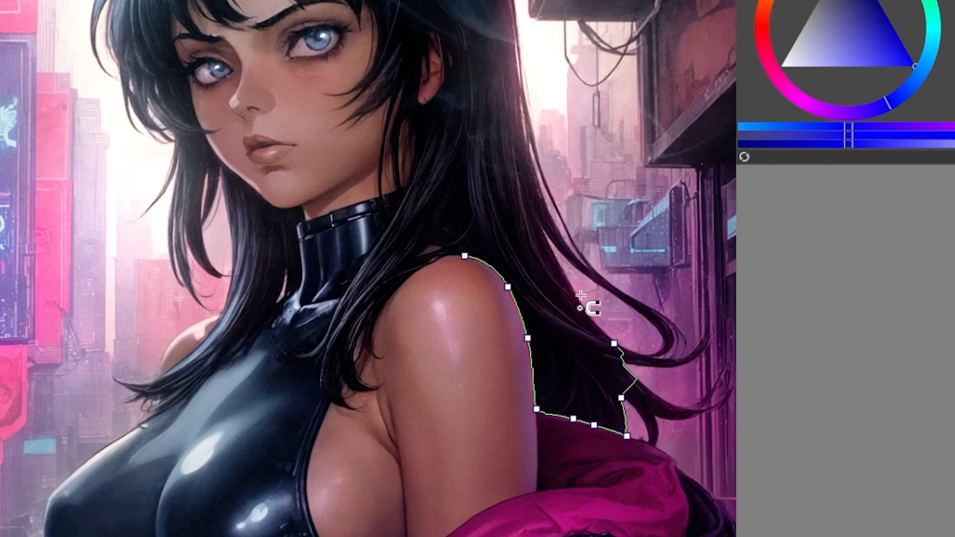
click(550, 248)
key(Return)
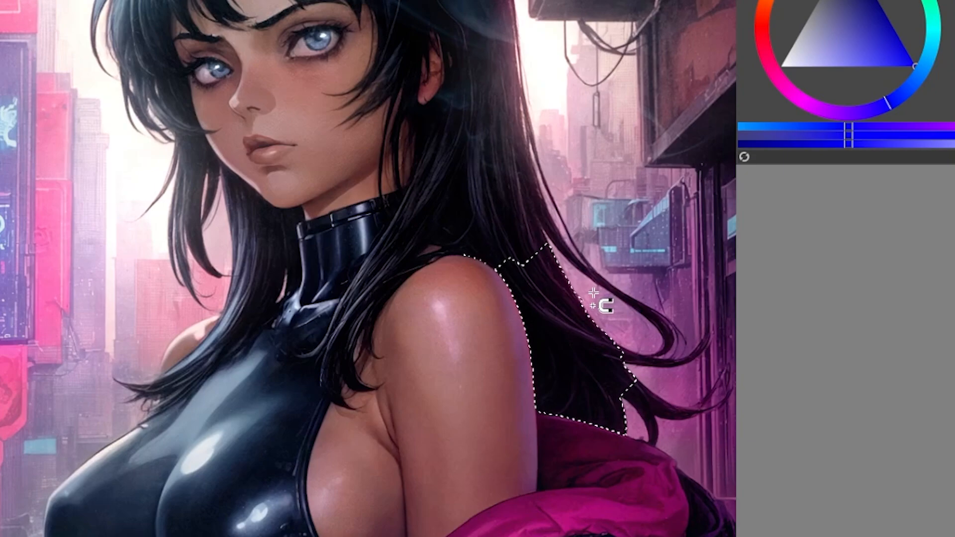
key(ctrl+shift+a)
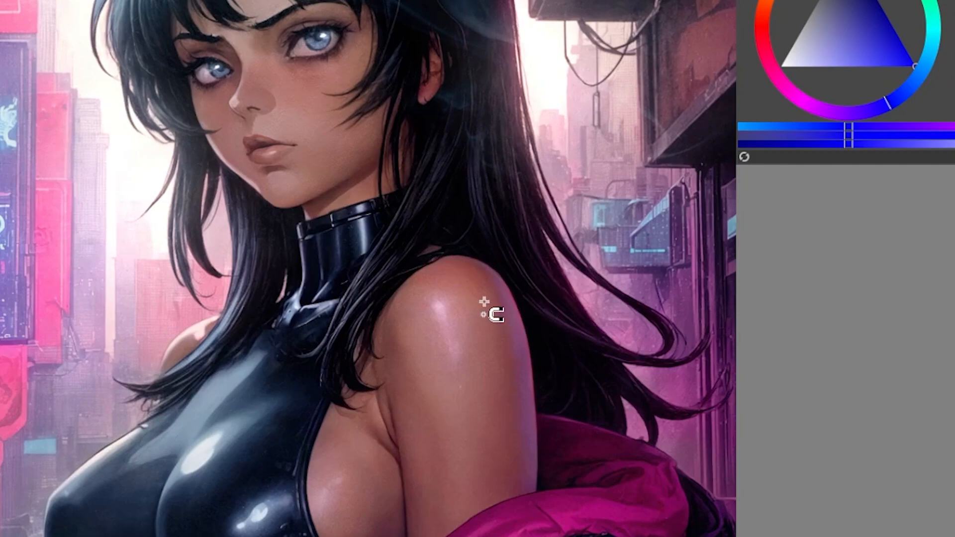
drag(475, 300, 480, 324)
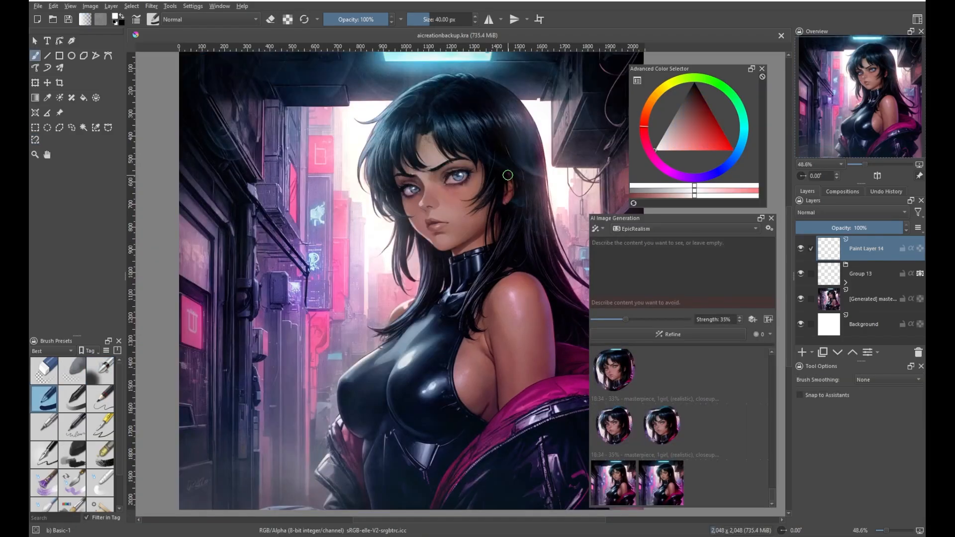
Crop the image around the character to about 1634 × 1724 px, and undo the crop
scroll(453, 216, down, 2)
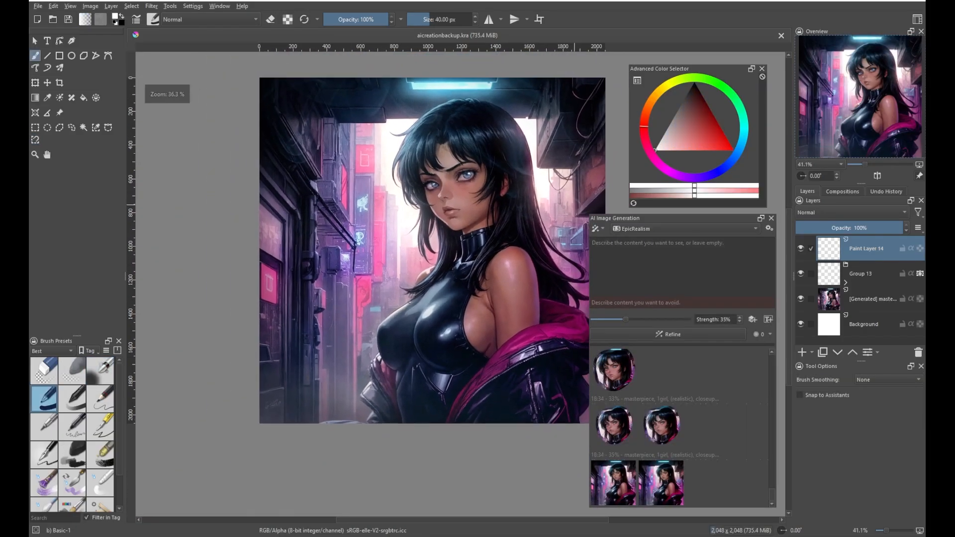
scroll(453, 216, down, 2)
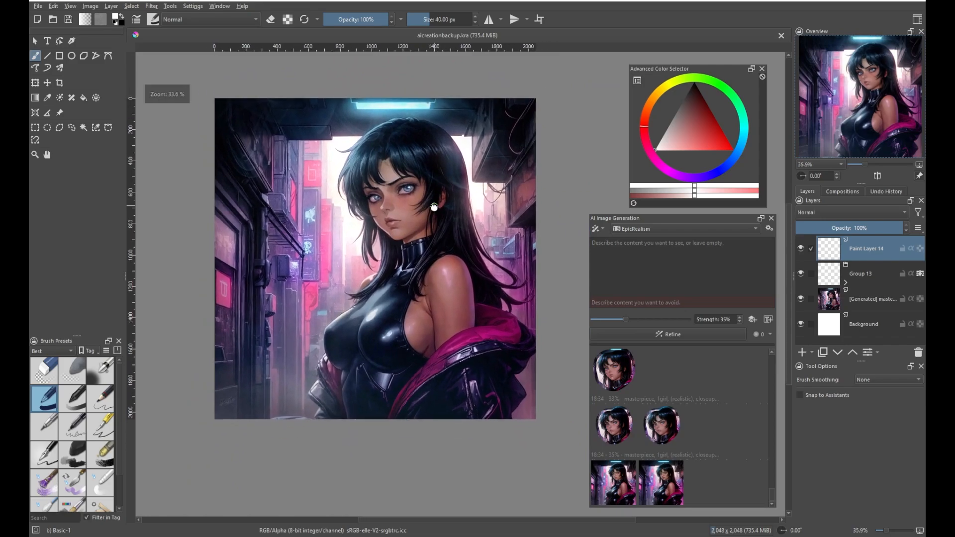
key(c)
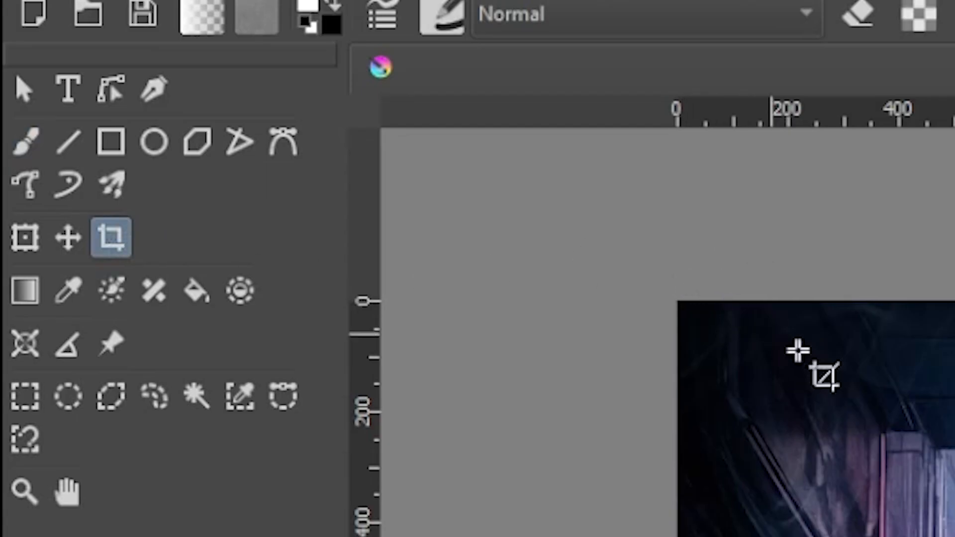
drag(247, 125, 504, 395)
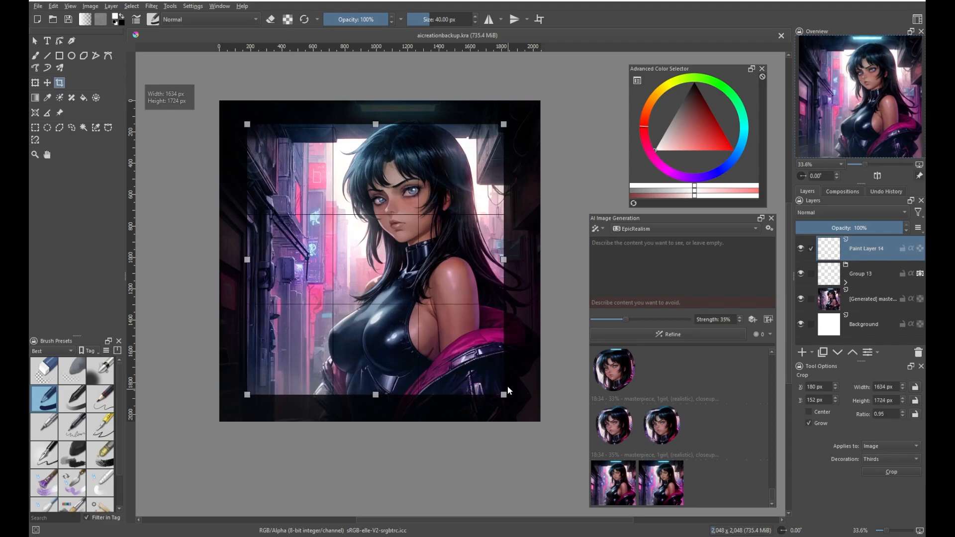
double_click(492, 324)
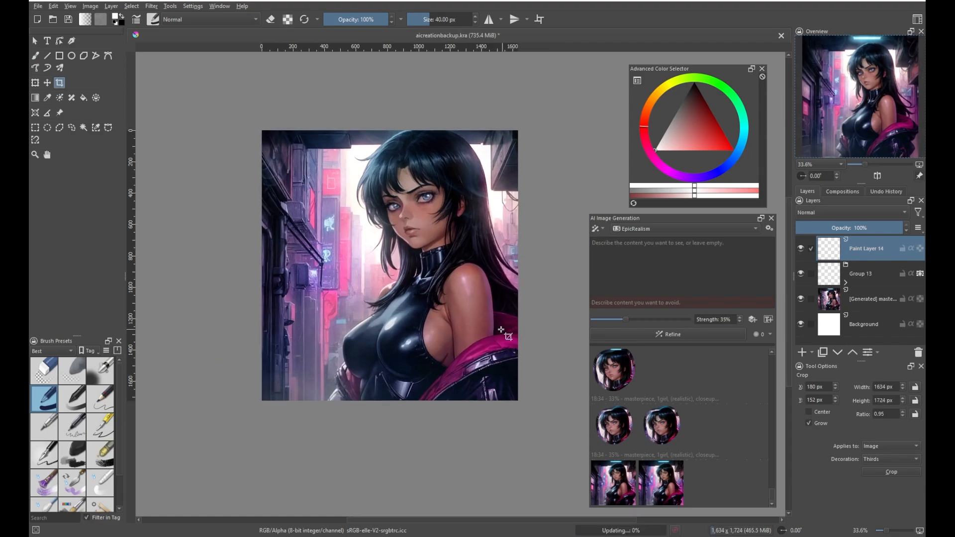
scroll(480, 329, up, 3)
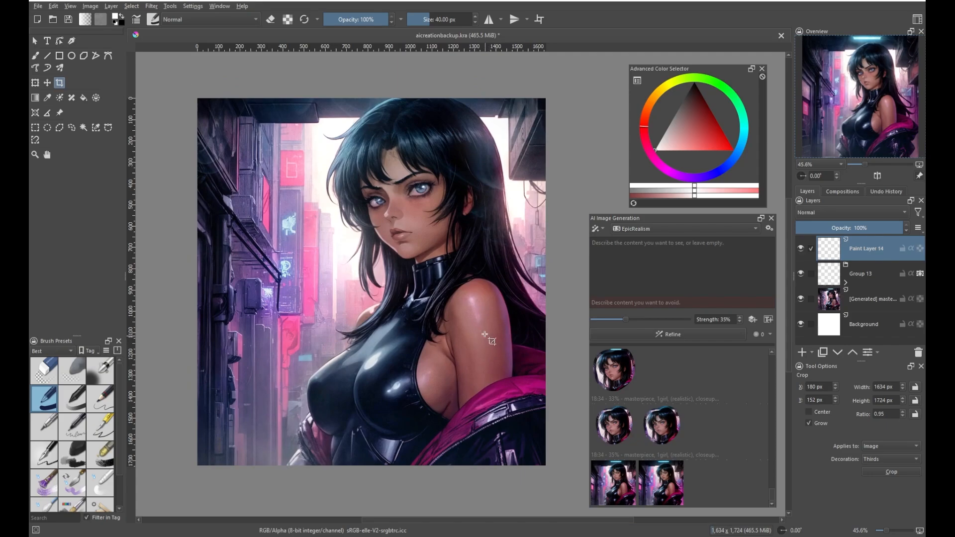
key(ctrl+z)
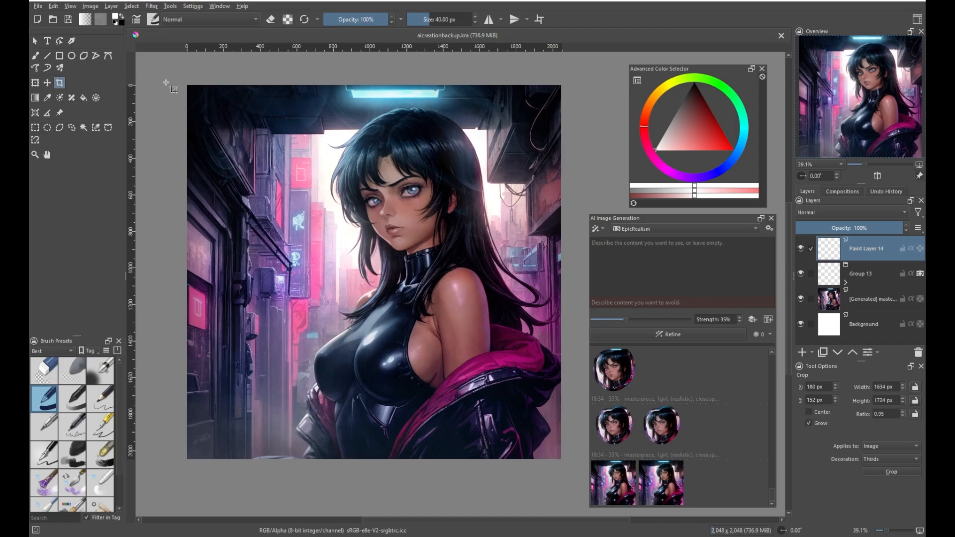
Extend the canvas beyond all four sides of the image with the Crop tool, to about 2699 × 2557 px
drag(206, 107, 523, 419)
scroll(418, 349, down, 2)
drag(380, 181, 379, 140)
drag(269, 268, 222, 268)
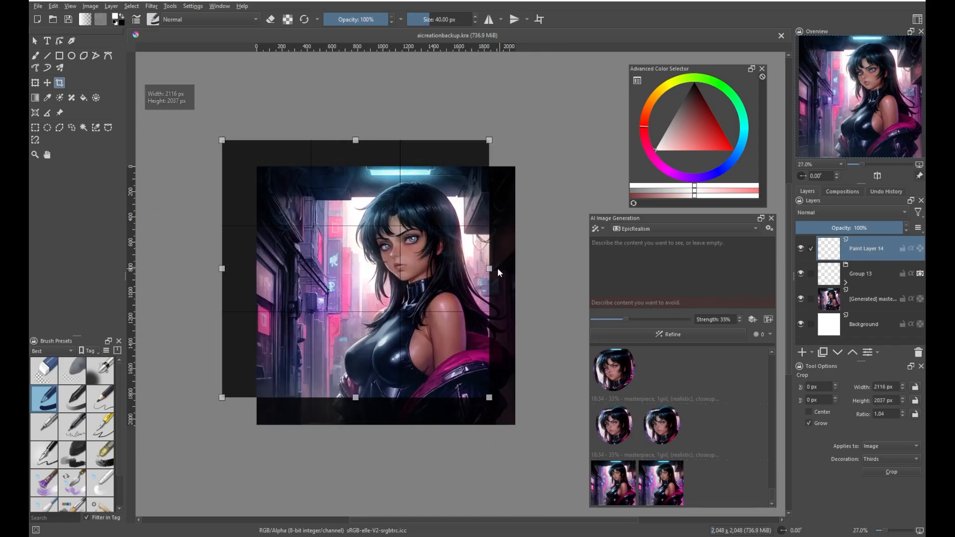
drag(498, 270, 563, 269)
drag(392, 397, 392, 464)
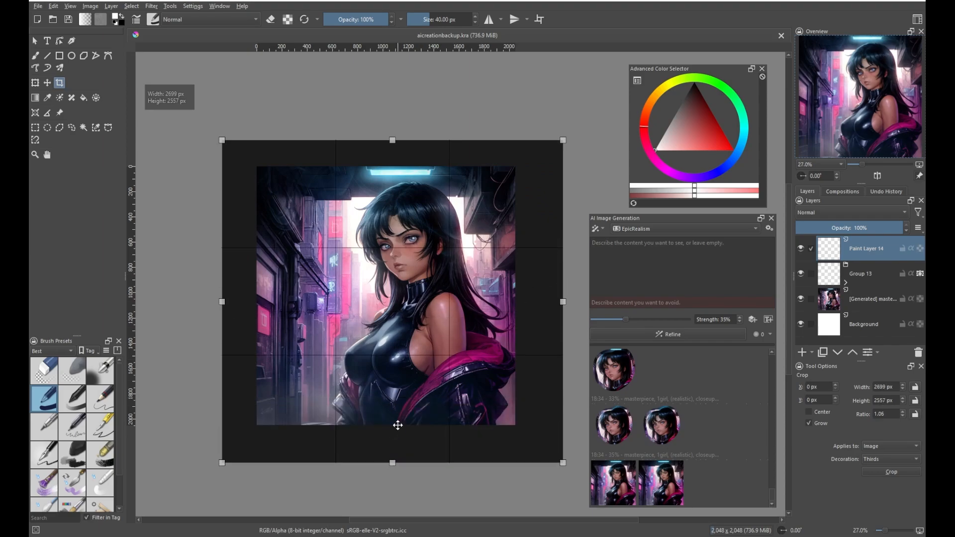
scroll(396, 424, up, 1)
drag(417, 372, 400, 354)
key(Return)
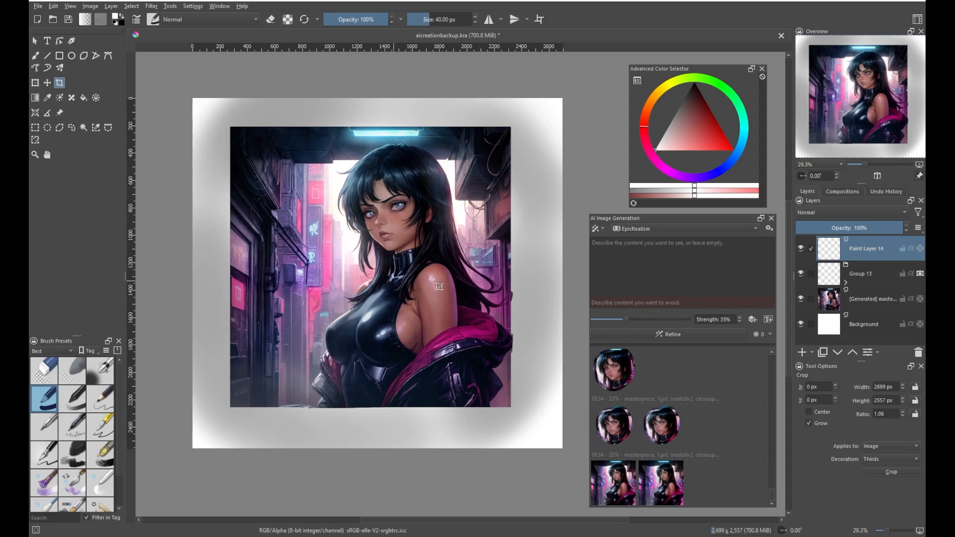
Hide and show Group 13 again to examine how its effects fill the added border around the image
click(801, 274)
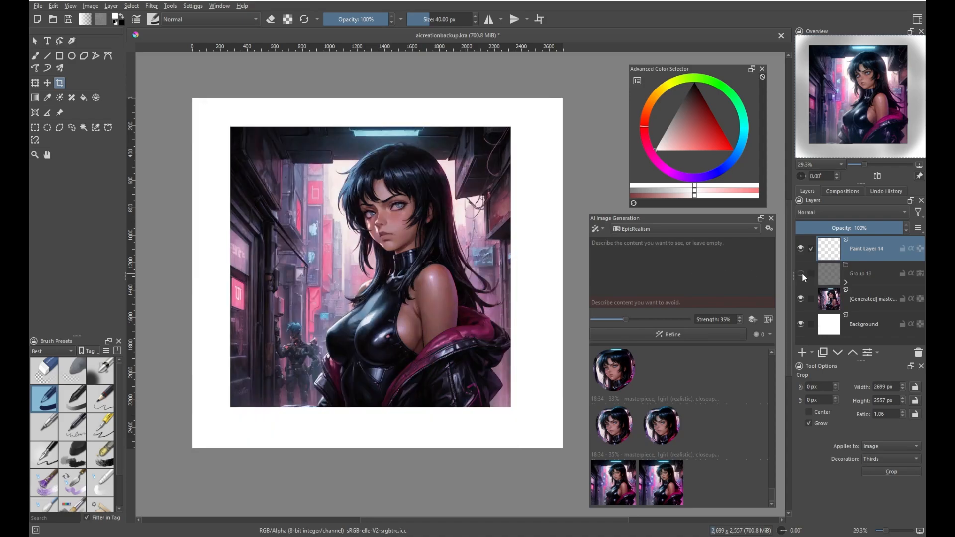
click(801, 274)
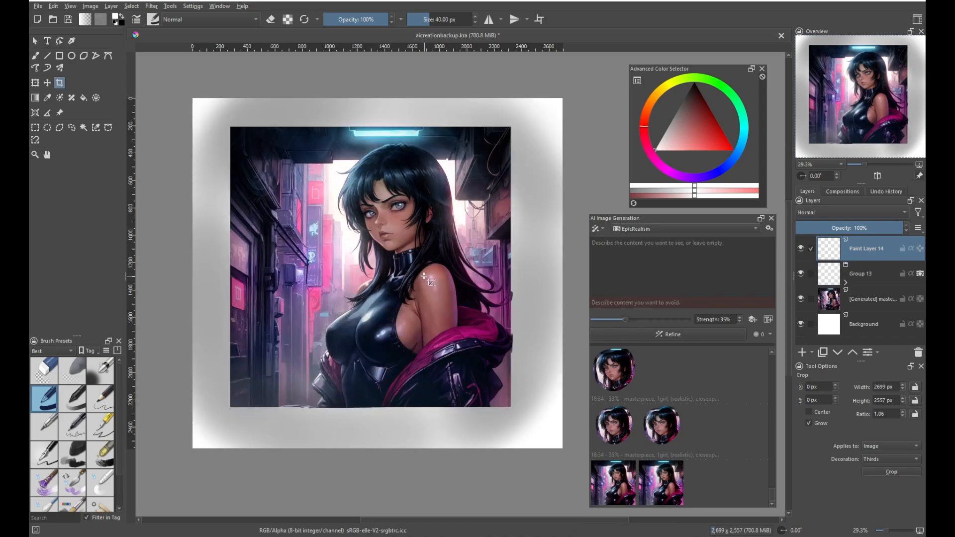
scroll(418, 272, up, 2)
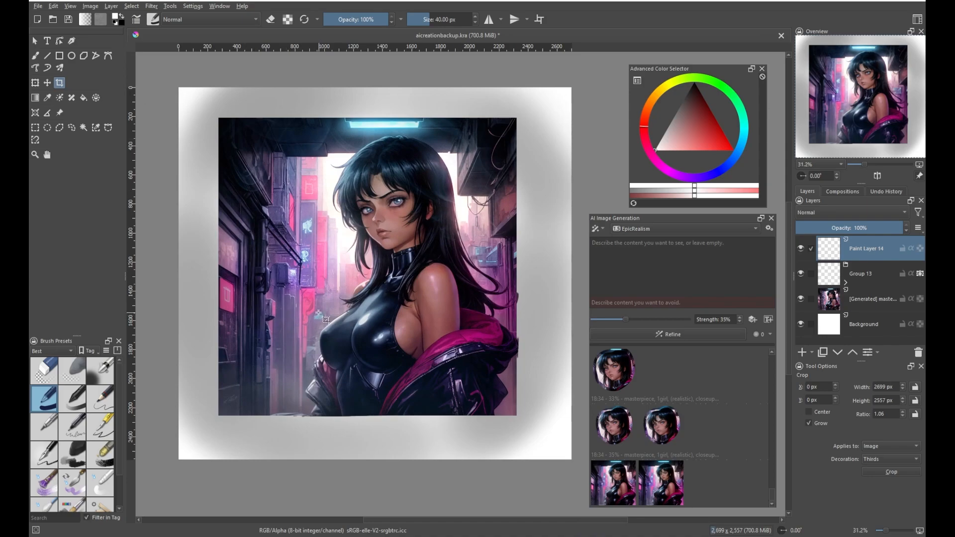
key(Left)
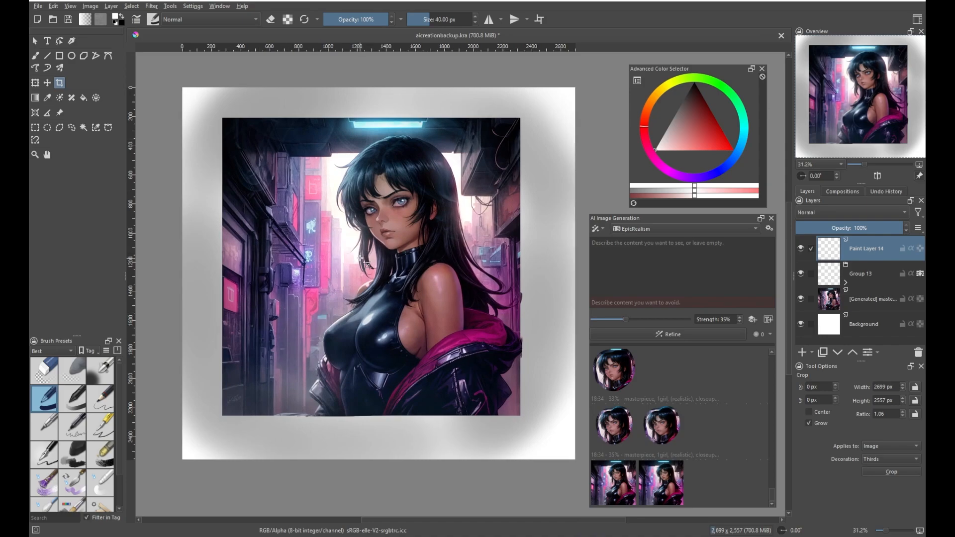
Undo the canvas extension and activate the Smart Patch tool for retouching the character
key(ctrl+z)
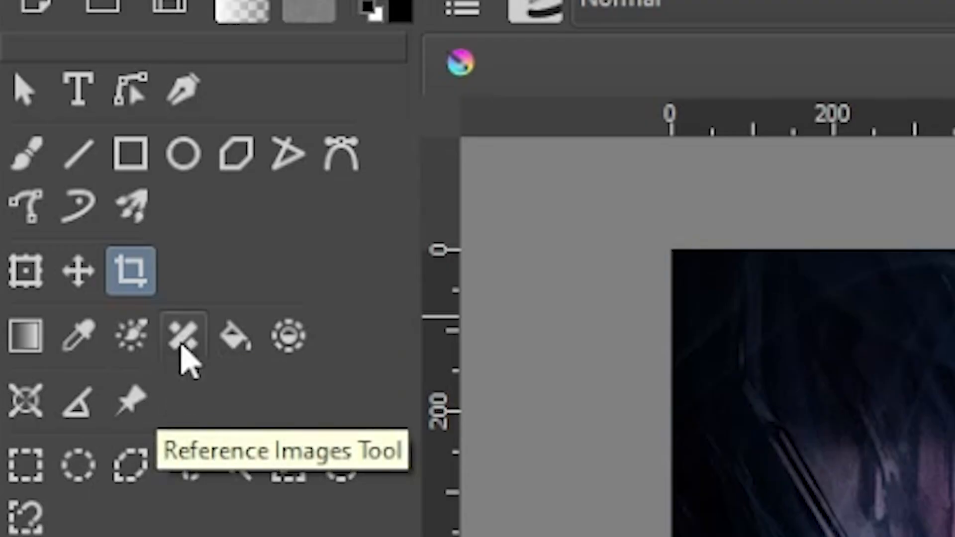
click(72, 98)
scroll(381, 329, up, 2)
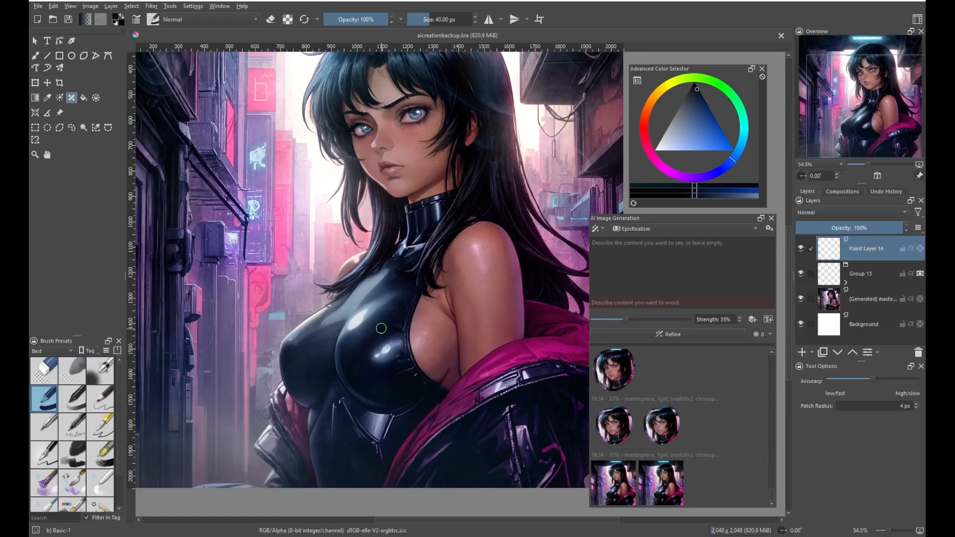
mouse_move(379, 336)
mouse_down()
mouse_move(402, 349)
mouse_move(382, 333)
mouse_up()
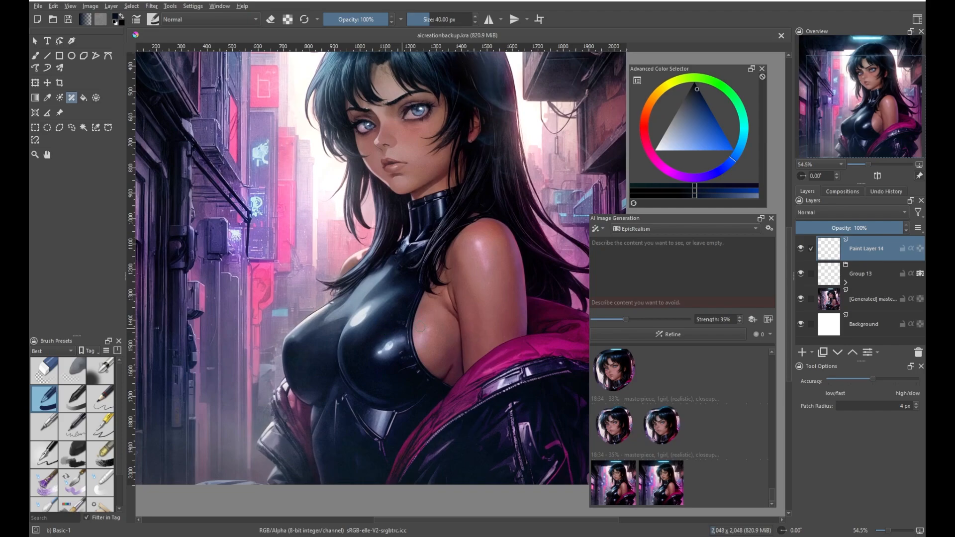
scroll(486, 234, down, 1)
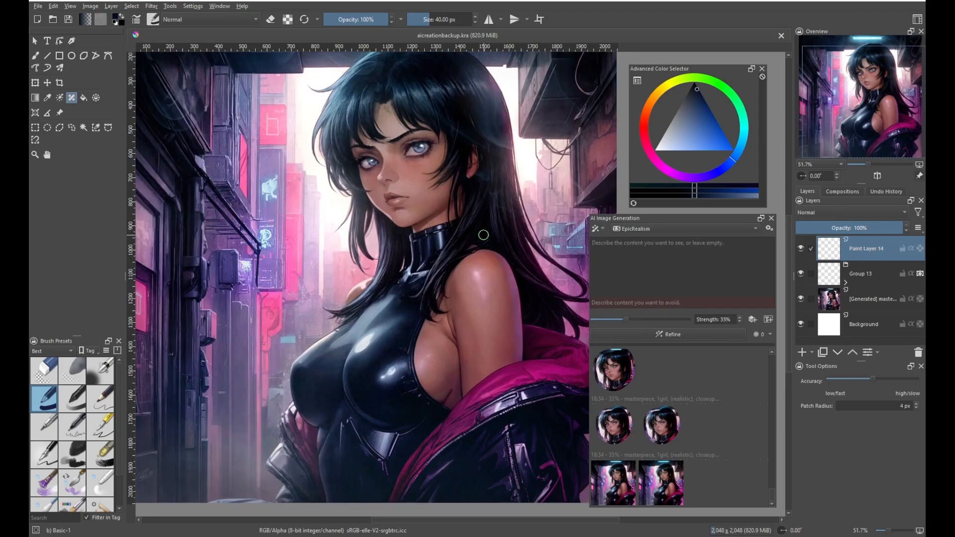
scroll(379, 299, up, 1)
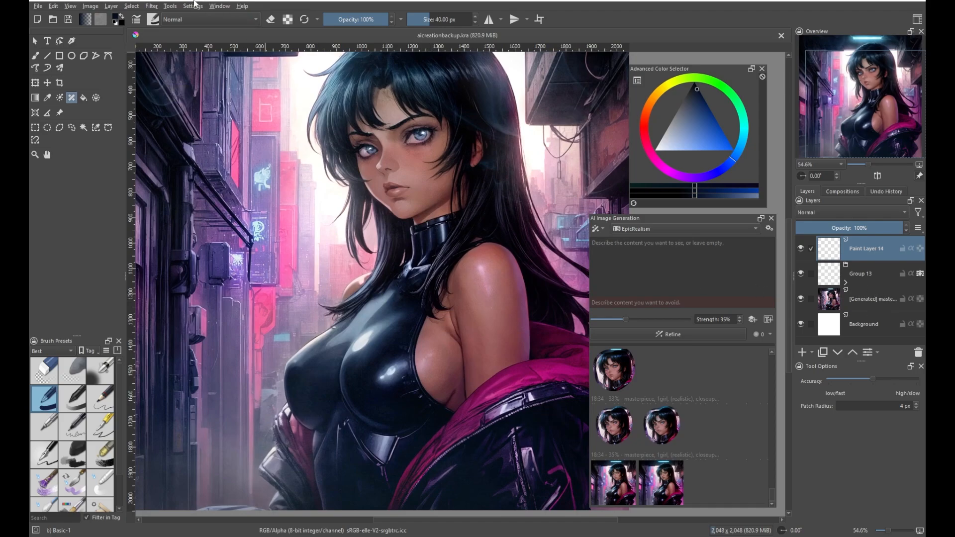
Create a new layer from everything visible, above Paint Layer 14
click(112, 6)
mouse_move(224, 49)
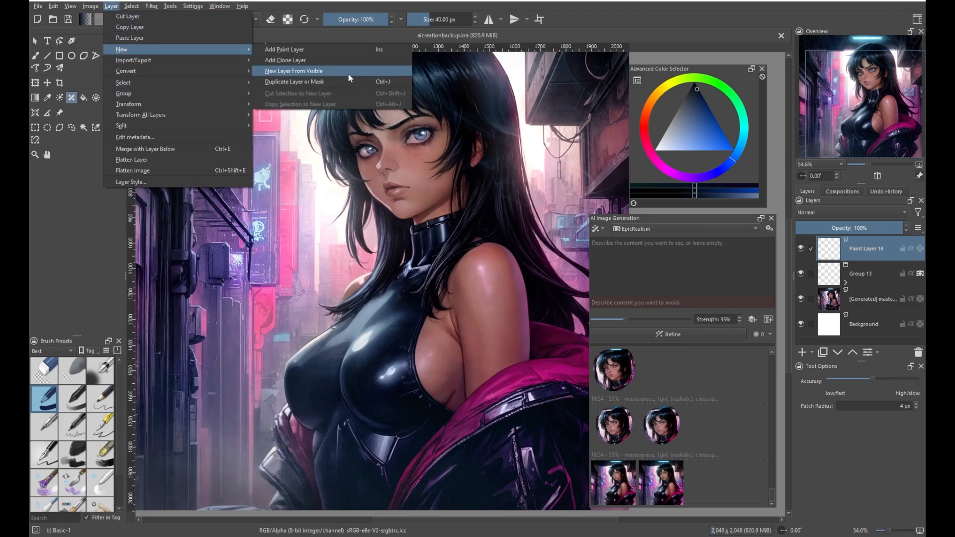
click(344, 75)
scroll(385, 279, up, 8)
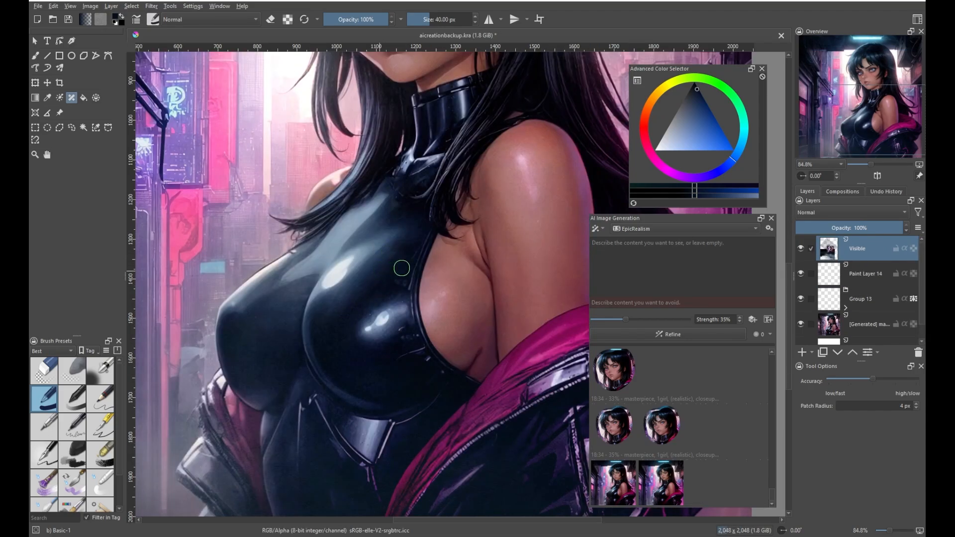
Set the brush size to 61.96 px and patch out the small lower highlight on the chest of the black bodysuit
drag(388, 281, 388, 284)
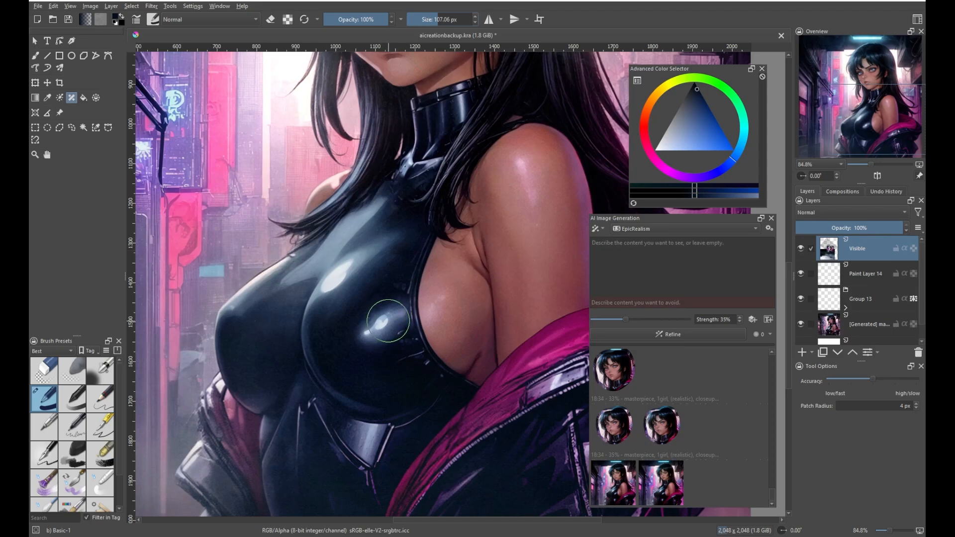
click(432, 22)
click(398, 307)
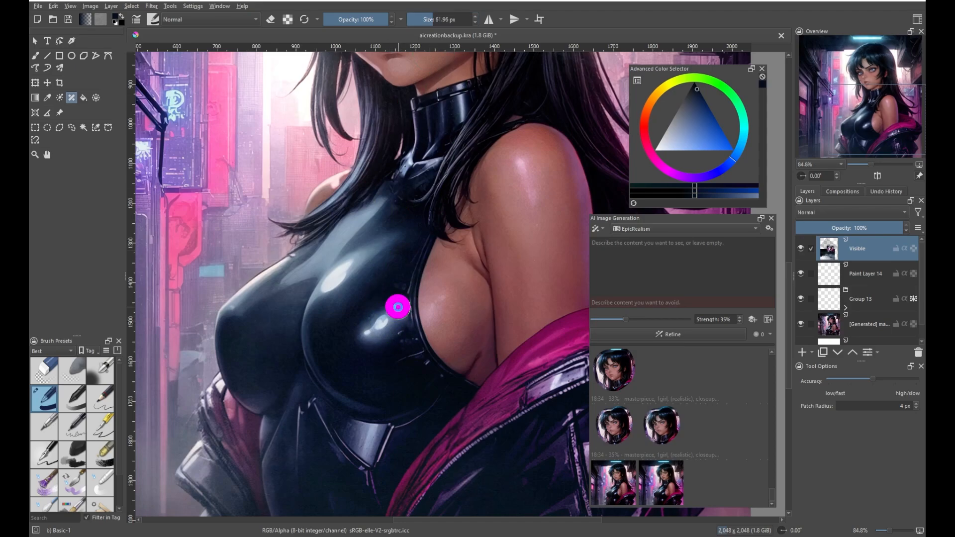
mouse_move(400, 315)
mouse_down()
mouse_move(374, 322)
mouse_move(375, 337)
mouse_move(330, 355)
mouse_up()
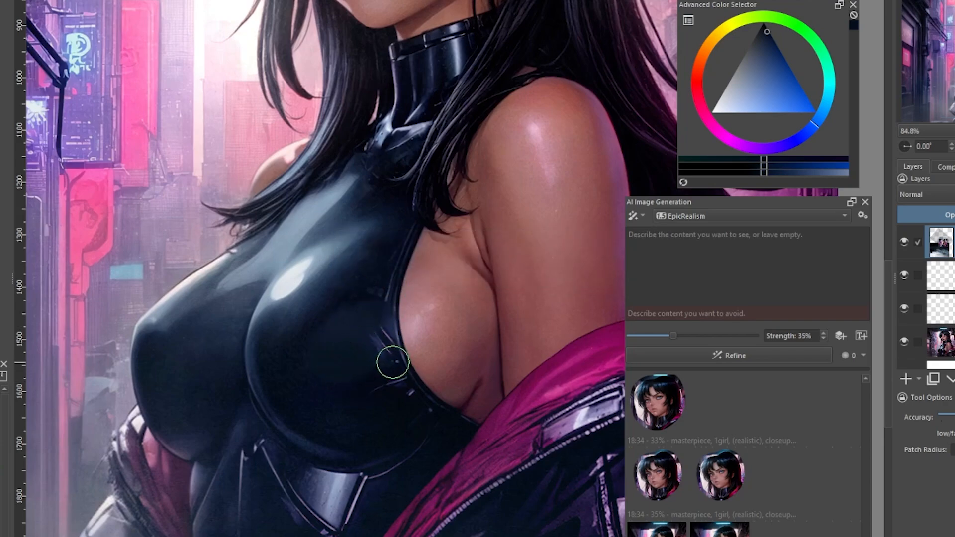
Clone a soft highlight onto the patched area of the bodysuit's chest with the Clone Tool brush at 46.15 px
ctrl+scroll(374, 348, down, 1)
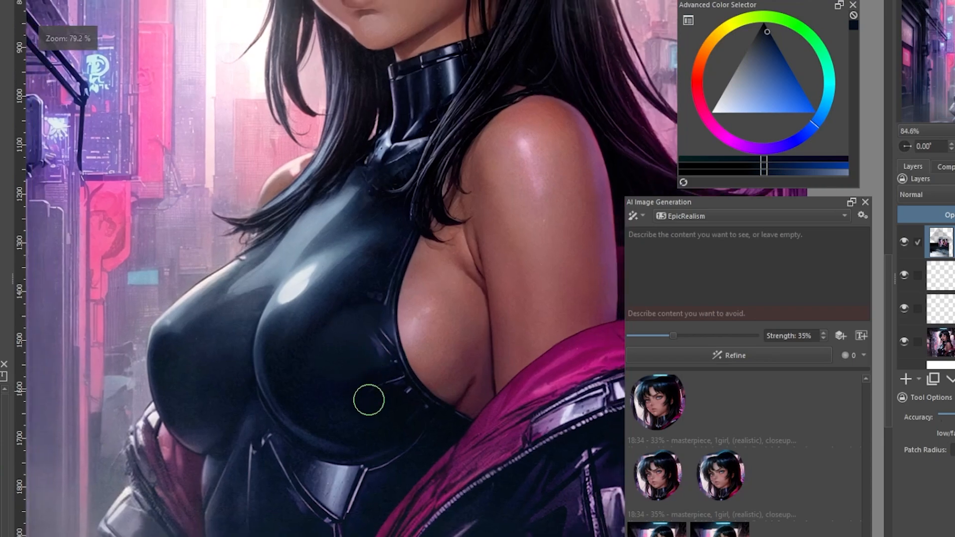
ctrl+scroll(383, 397, down, 1)
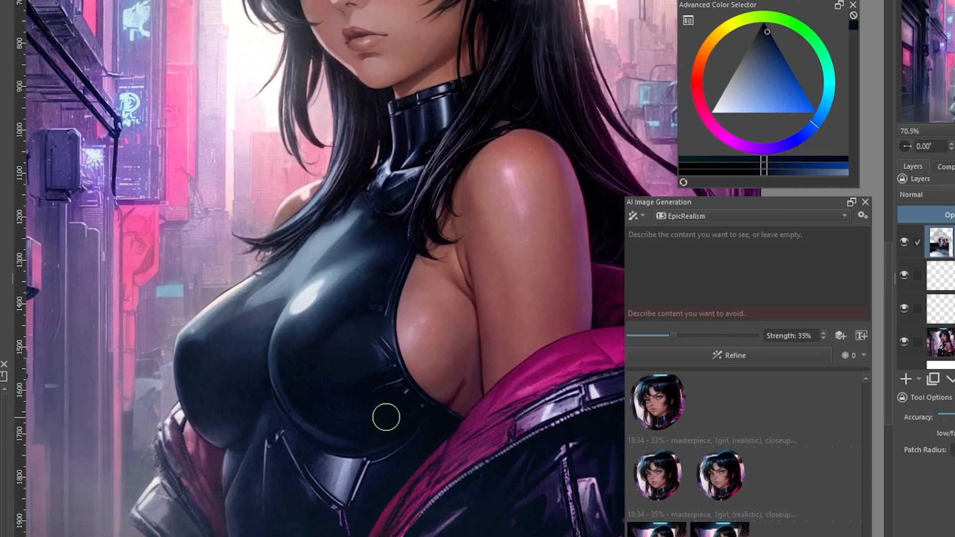
drag(506, 165, 526, 209)
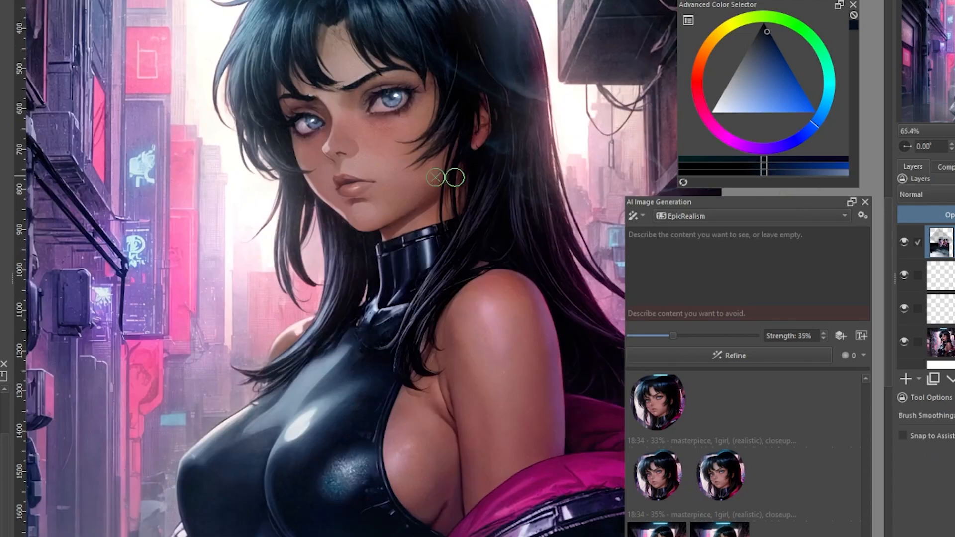
Hide the Visible layer to compare the retouched bodysuit with the original image underneath
scroll(452, 180, down, 1)
mouse_move(453, 181)
mouse_down()
mouse_move(455, 202)
mouse_move(485, 209)
mouse_up()
scroll(495, 252, down, 1)
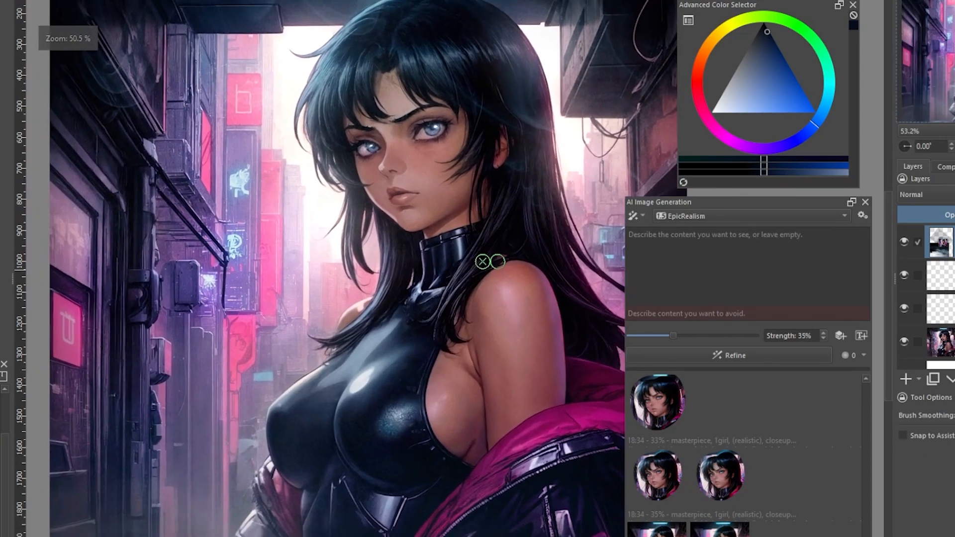
drag(497, 260, 503, 277)
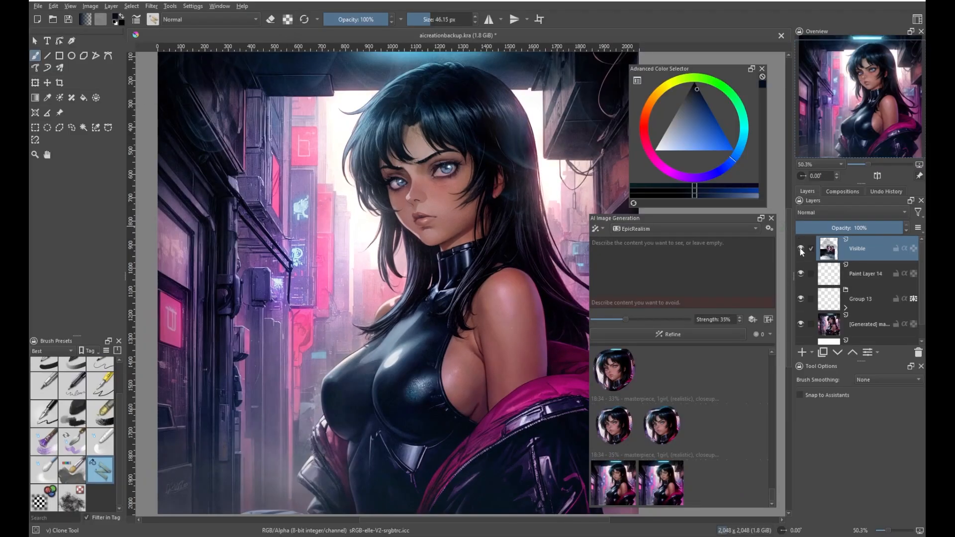
click(801, 249)
scroll(523, 201, down, 2)
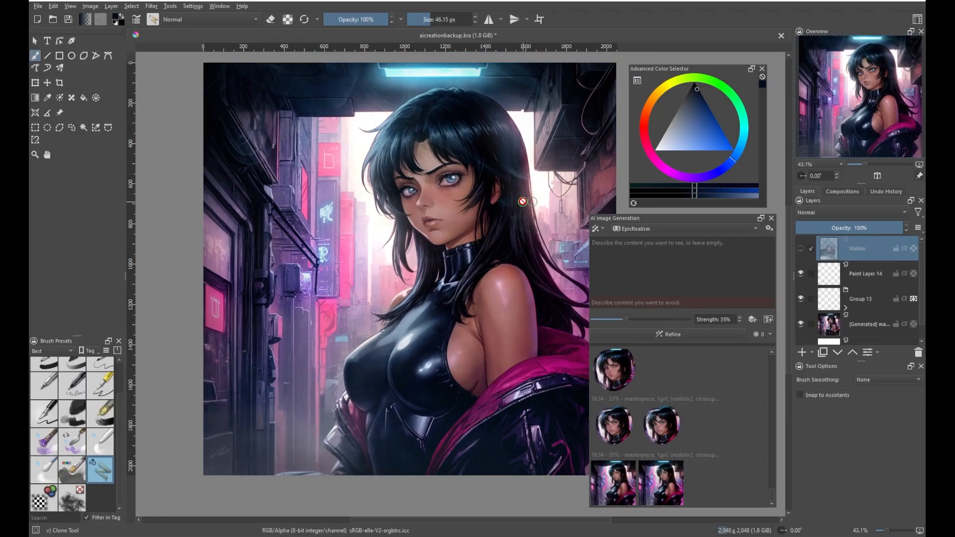